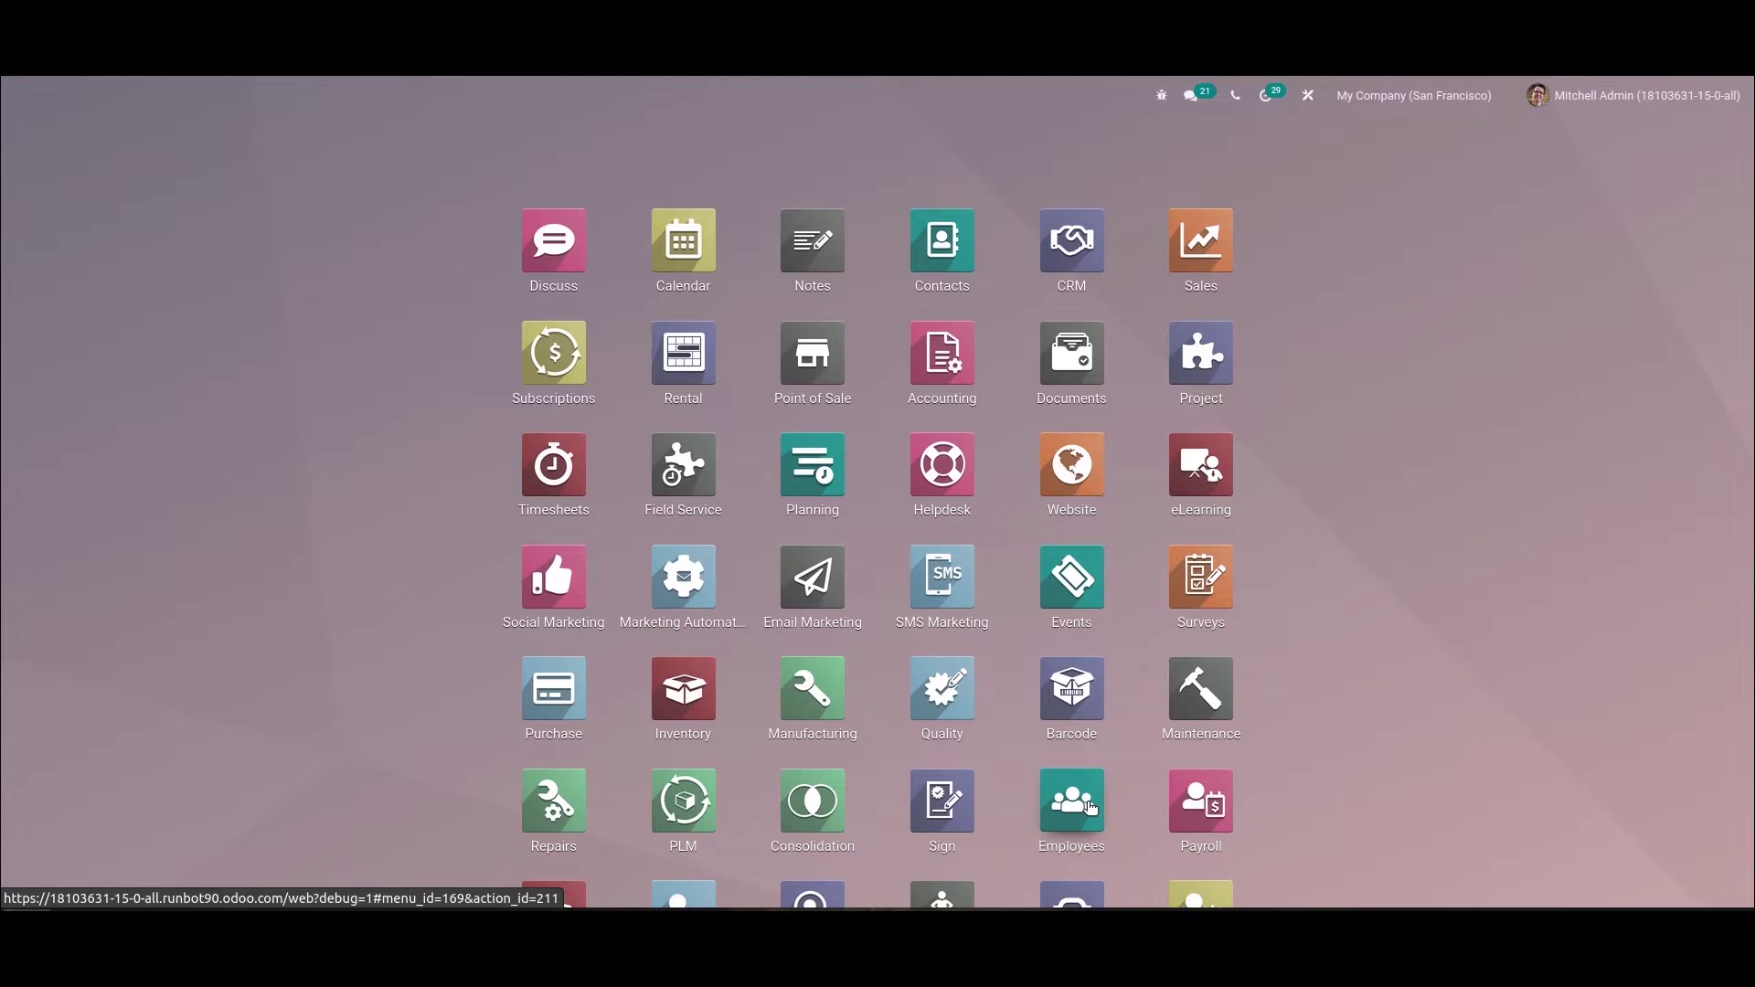
# - Open the Employees app and start a new employee record
pyautogui.click(1090, 806)
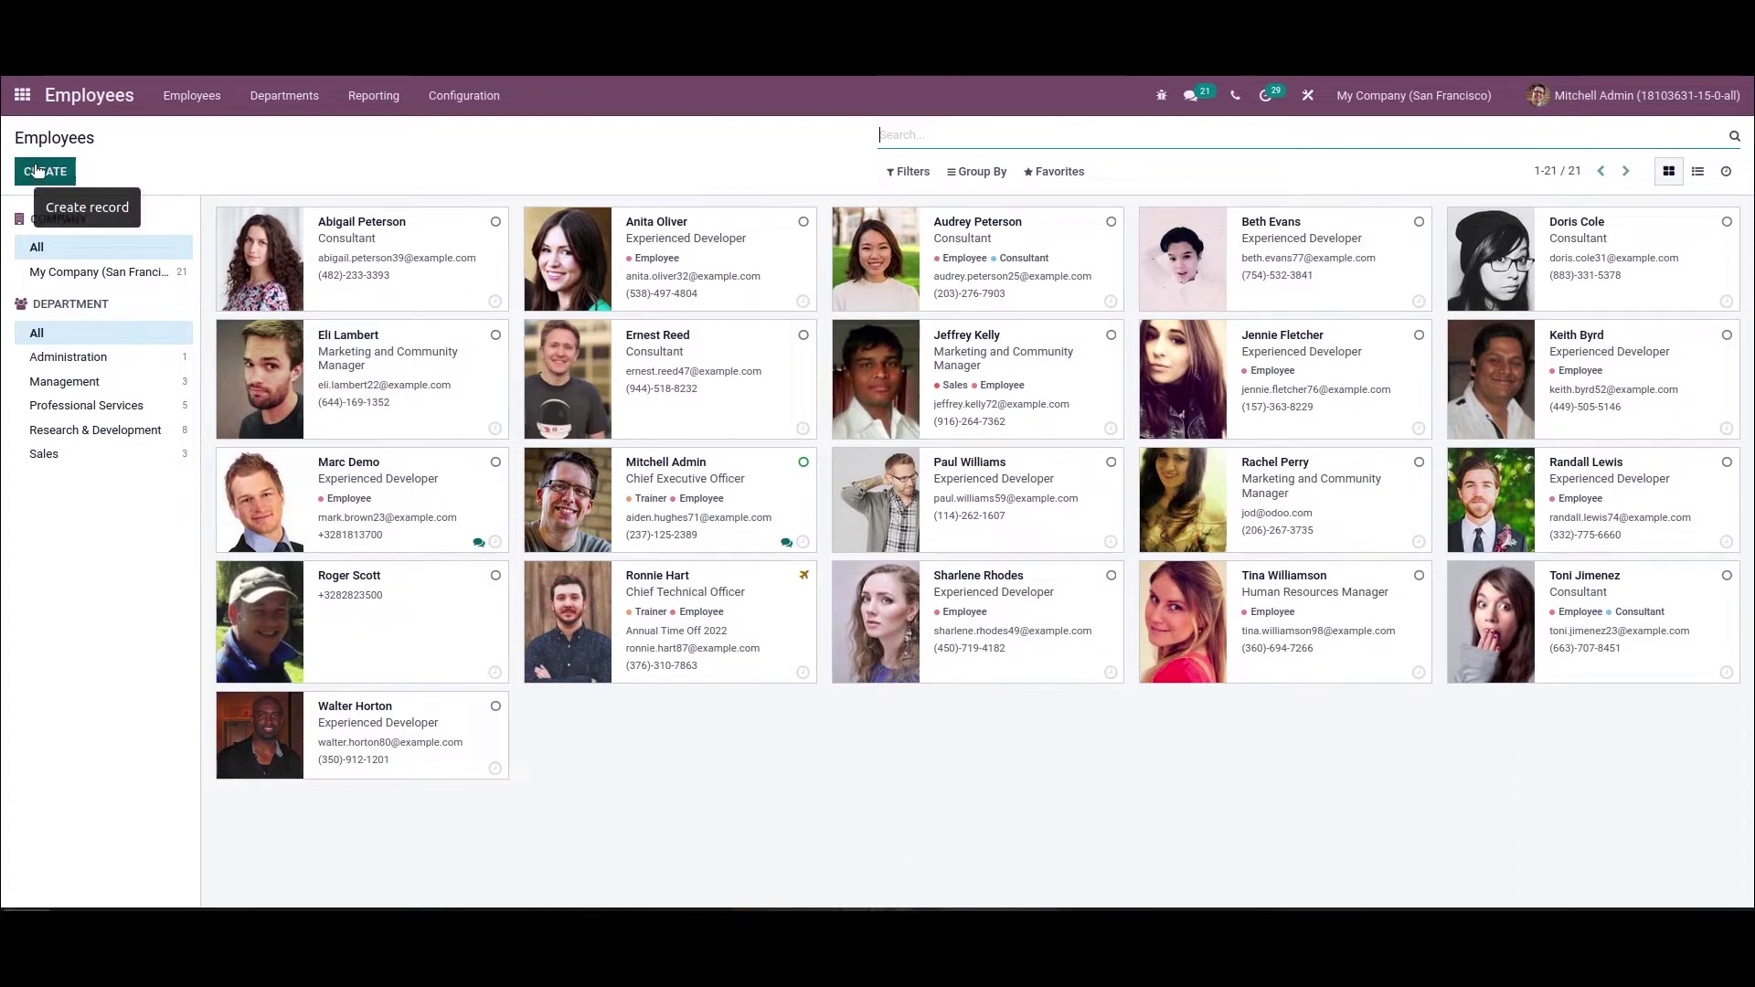
pyautogui.click(41, 172)
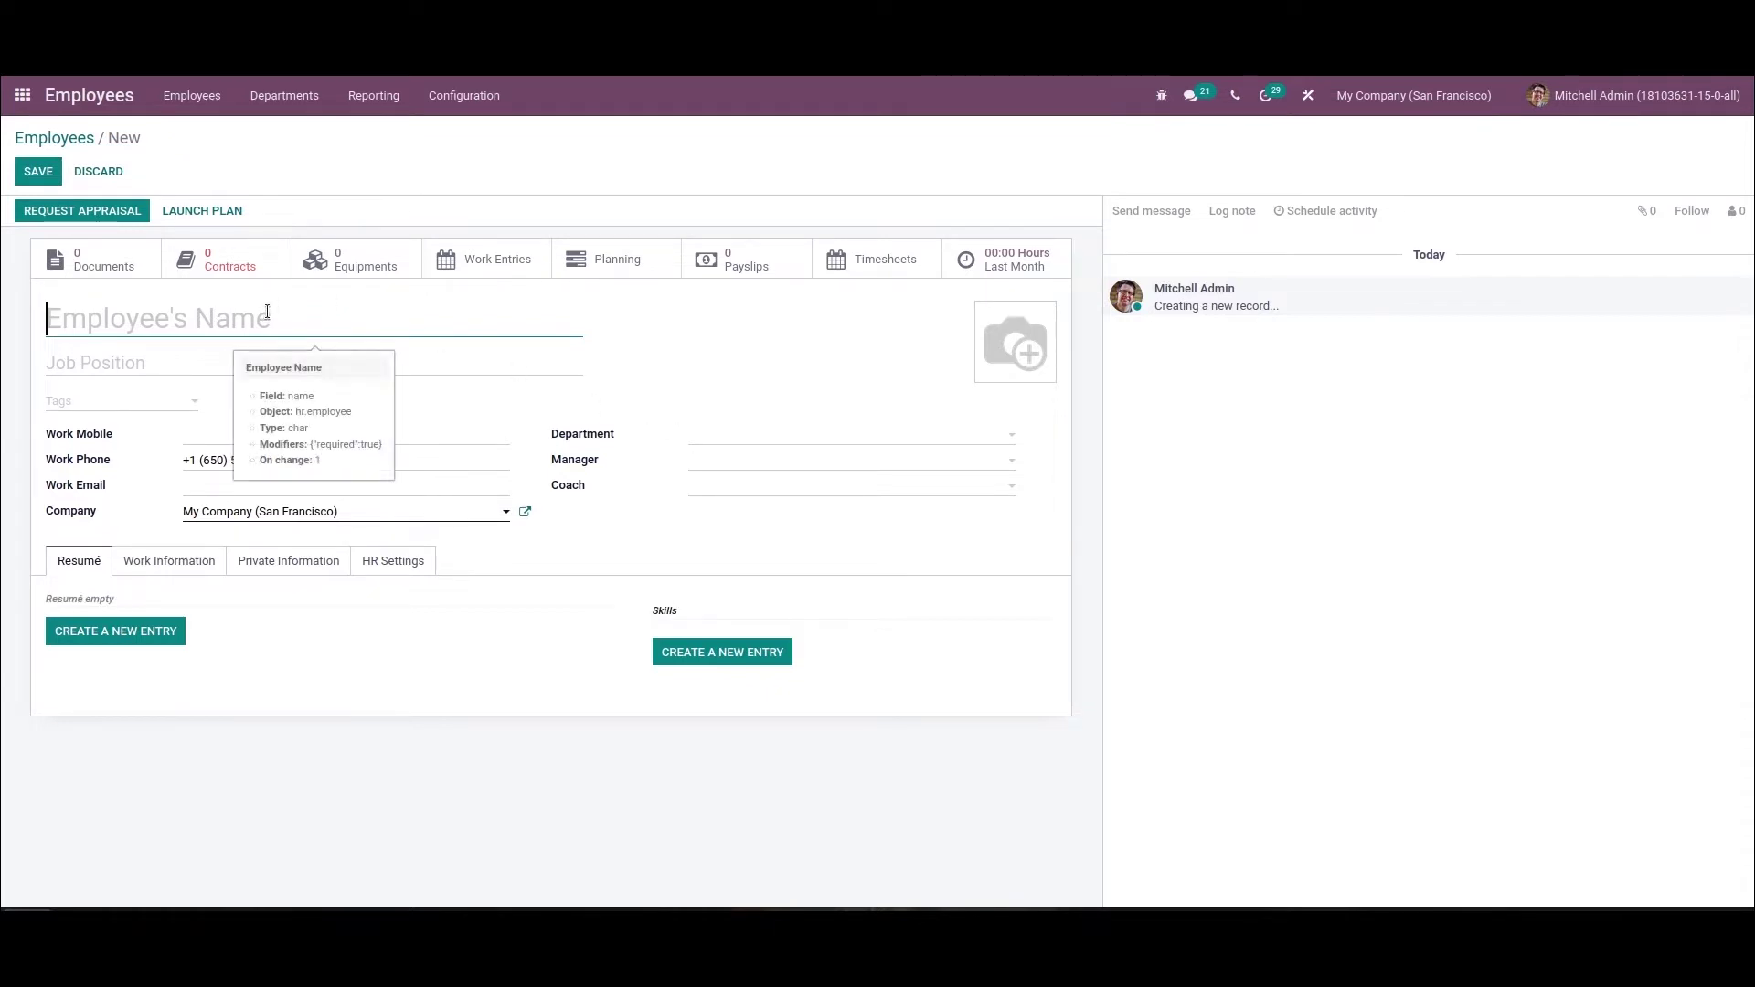
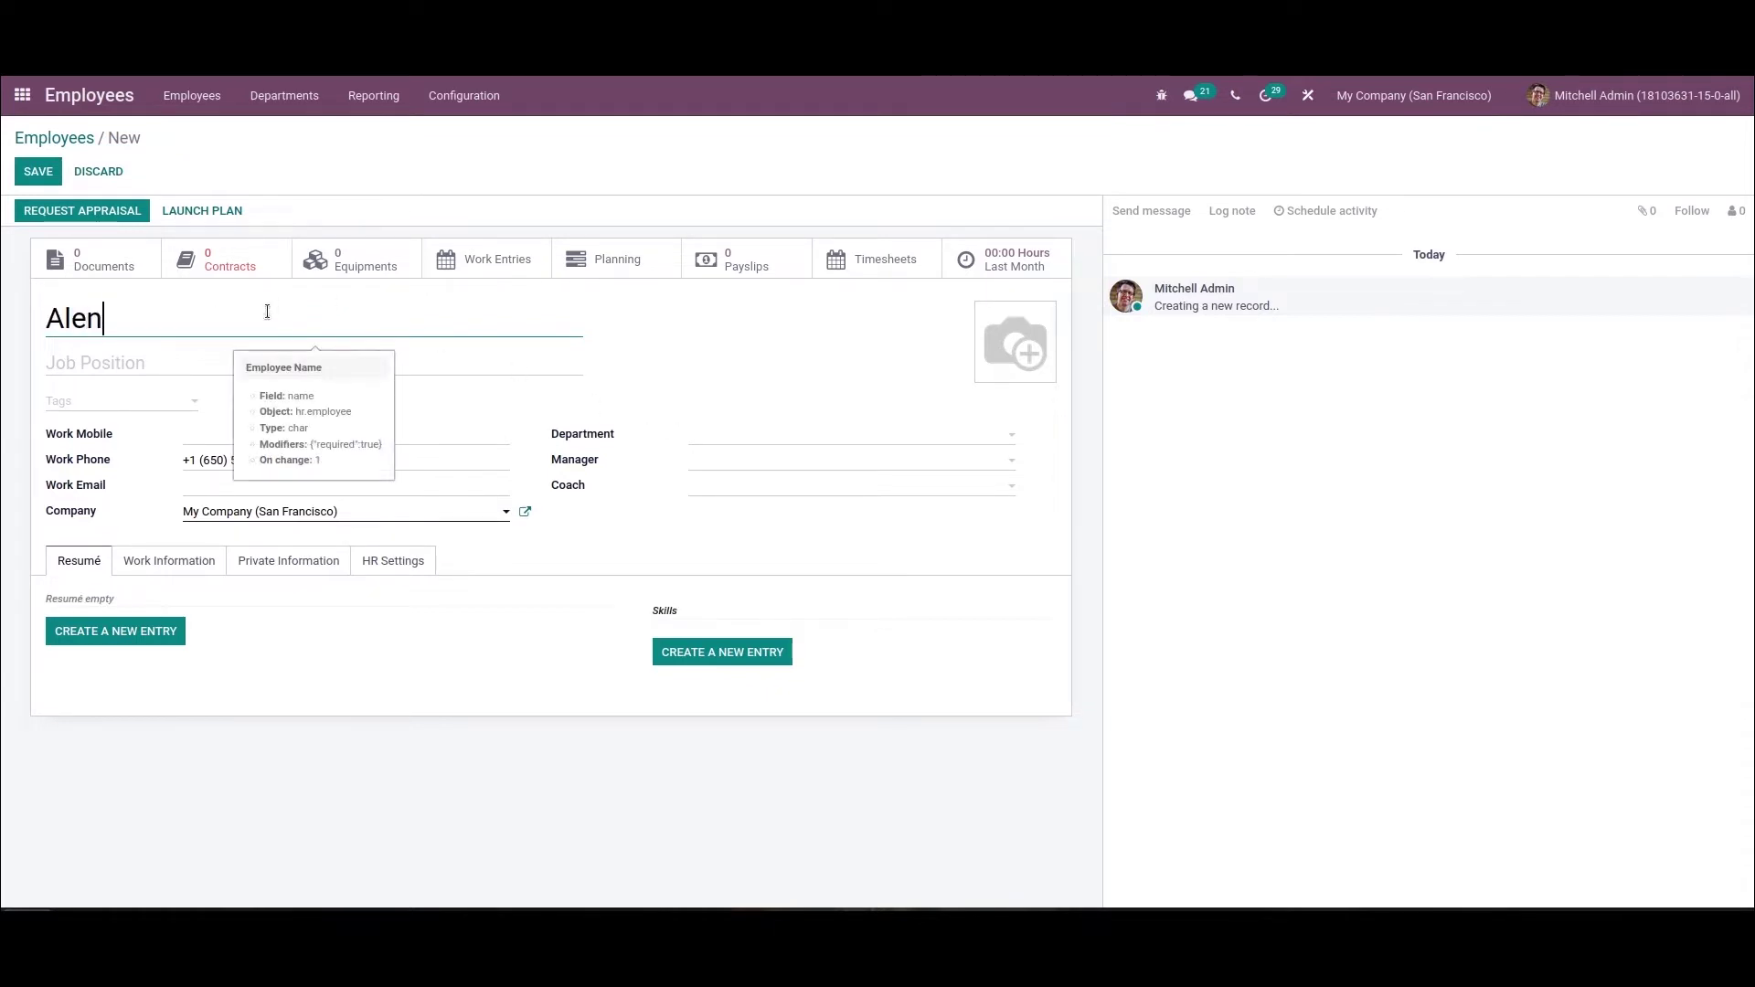
# - Enter the employee's full name, job position Sales Executive, and tags Sales and Employee
pyautogui.click(213, 357)
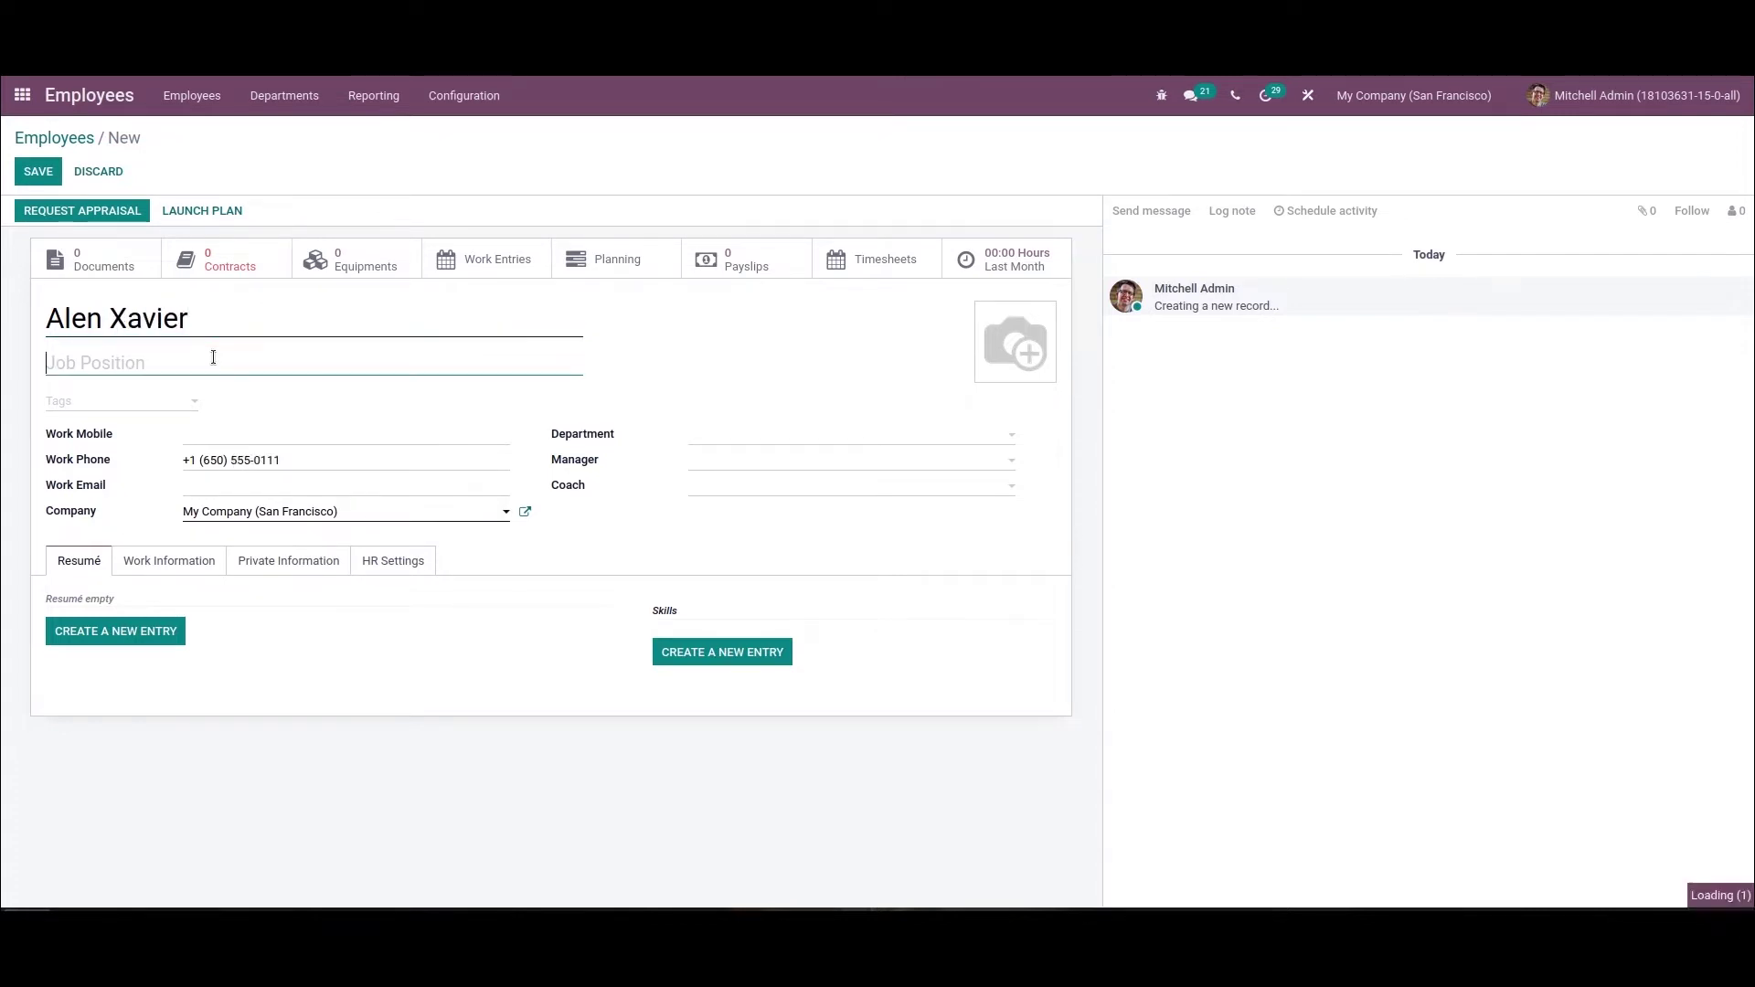
pyautogui.write('Sale')
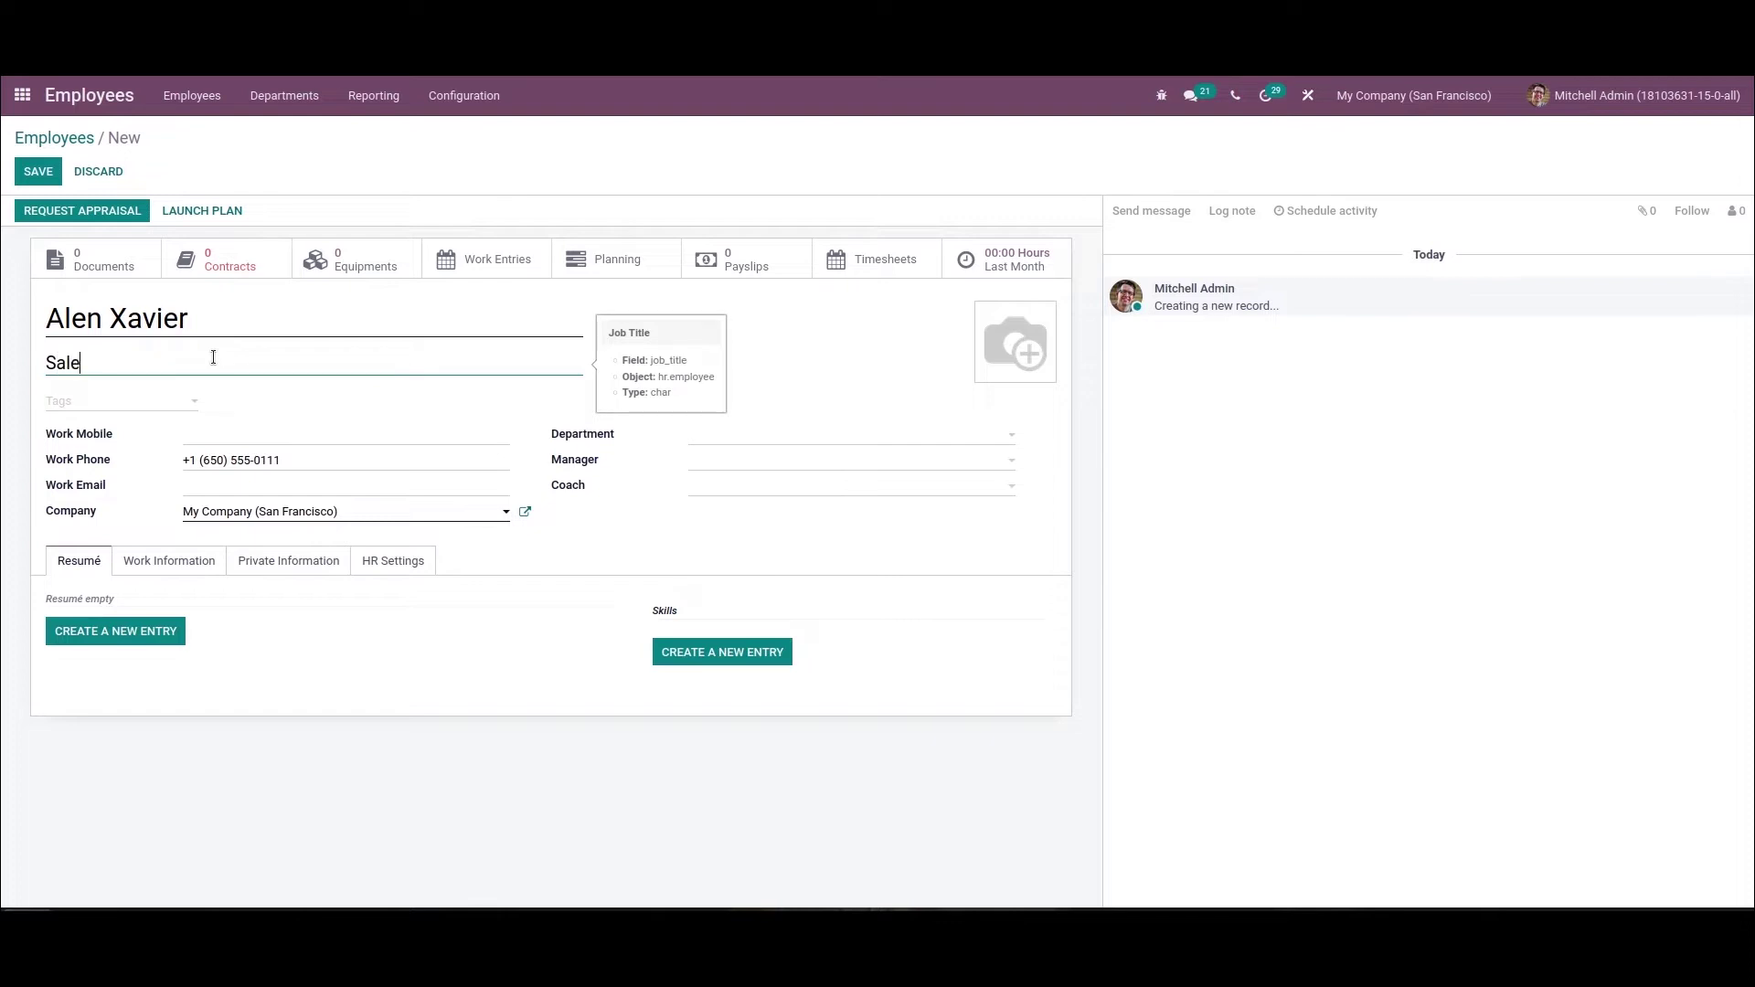
pyautogui.write('s Executive')
pyautogui.click(168, 398)
pyautogui.click(156, 429)
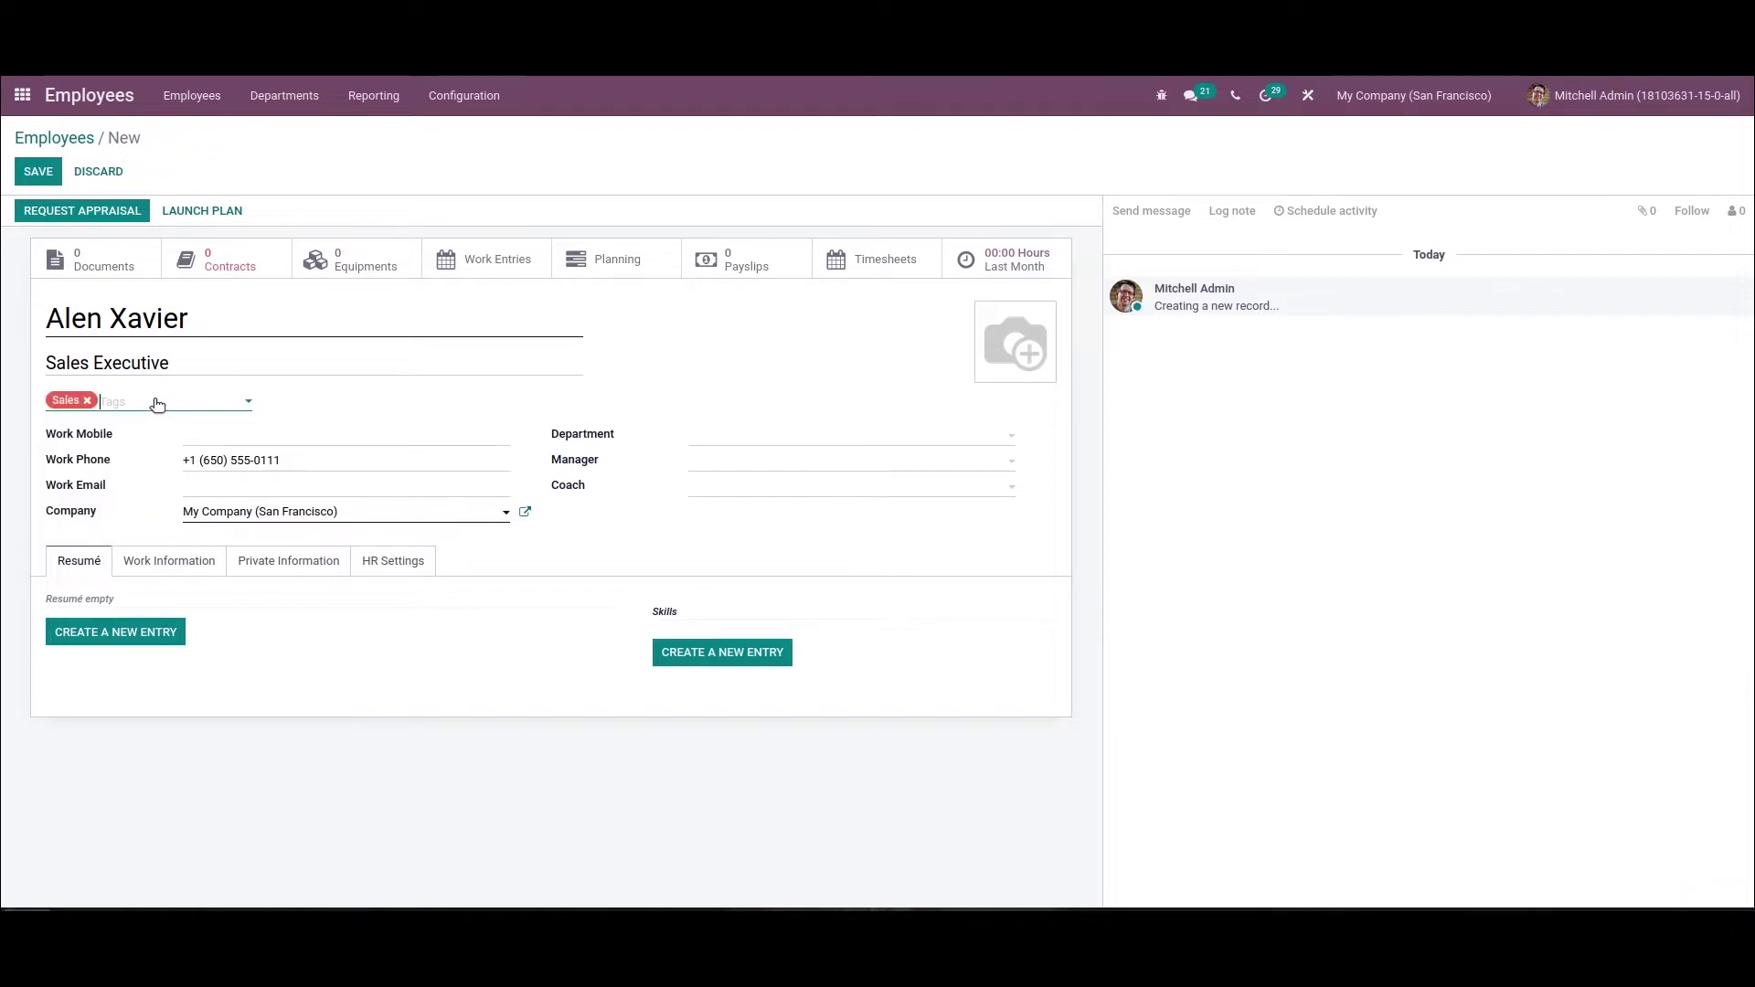
pyautogui.click(157, 404)
pyautogui.click(163, 454)
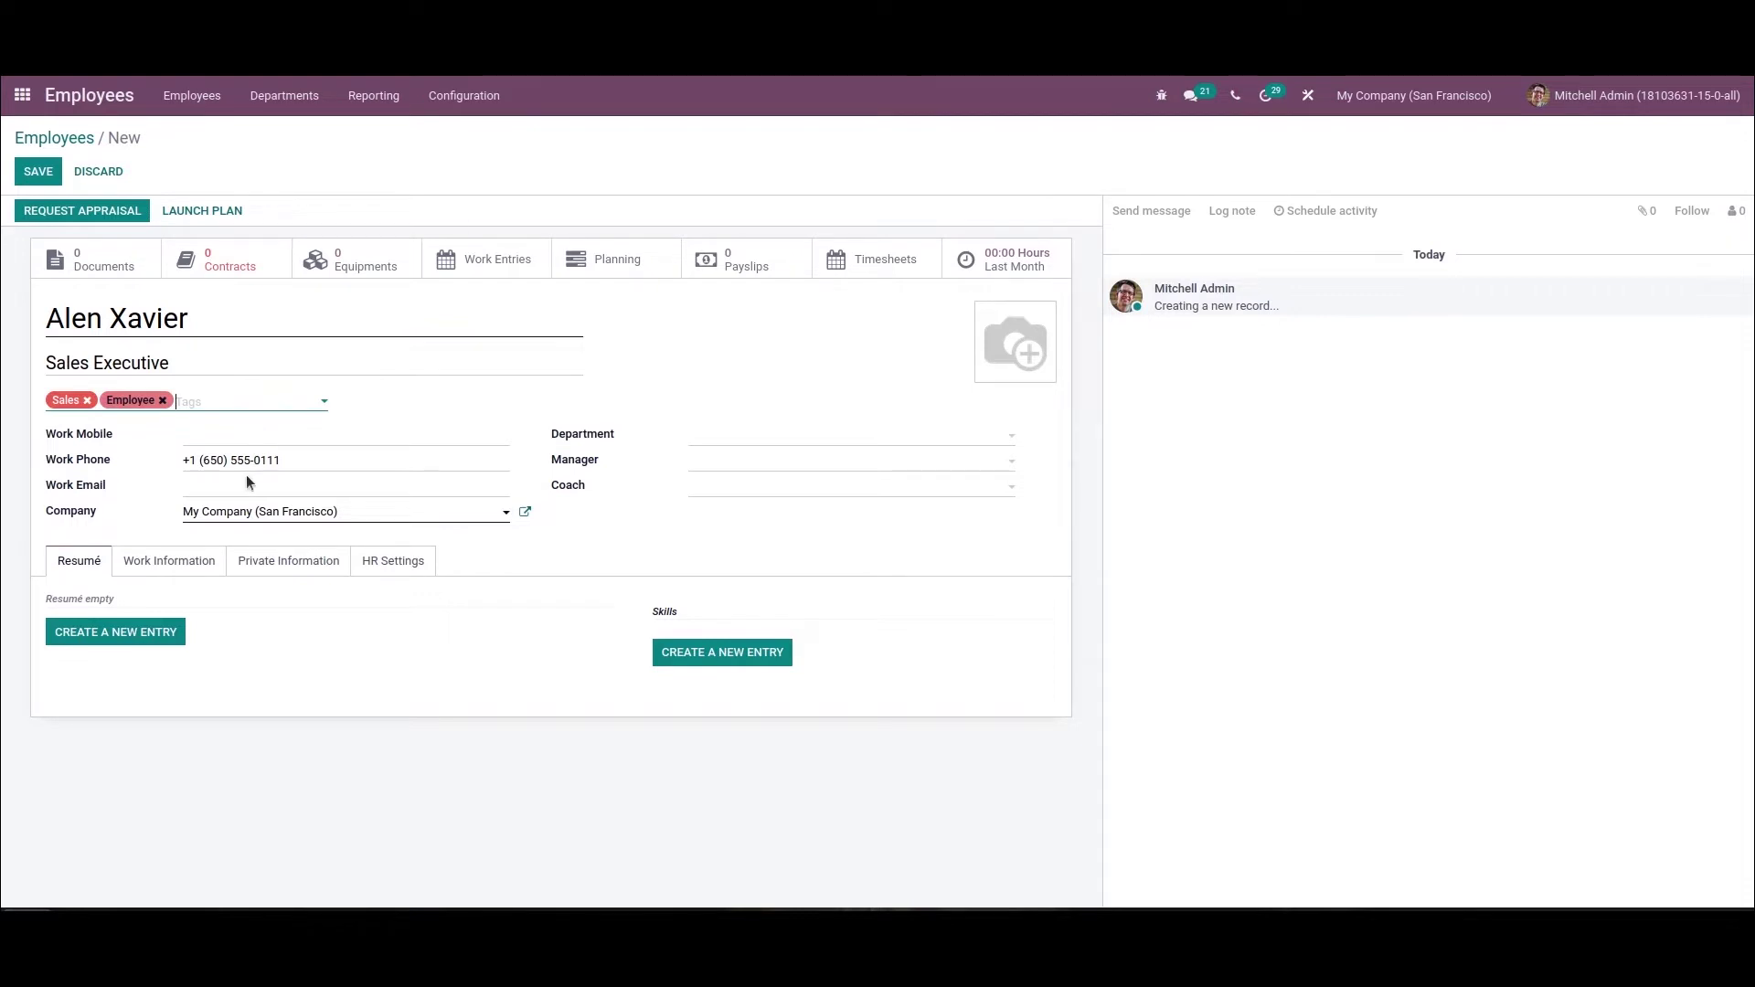
# - Set the department to Sales and the manager to the admin
pyautogui.click(815, 435)
pyautogui.click(782, 558)
pyautogui.click(784, 464)
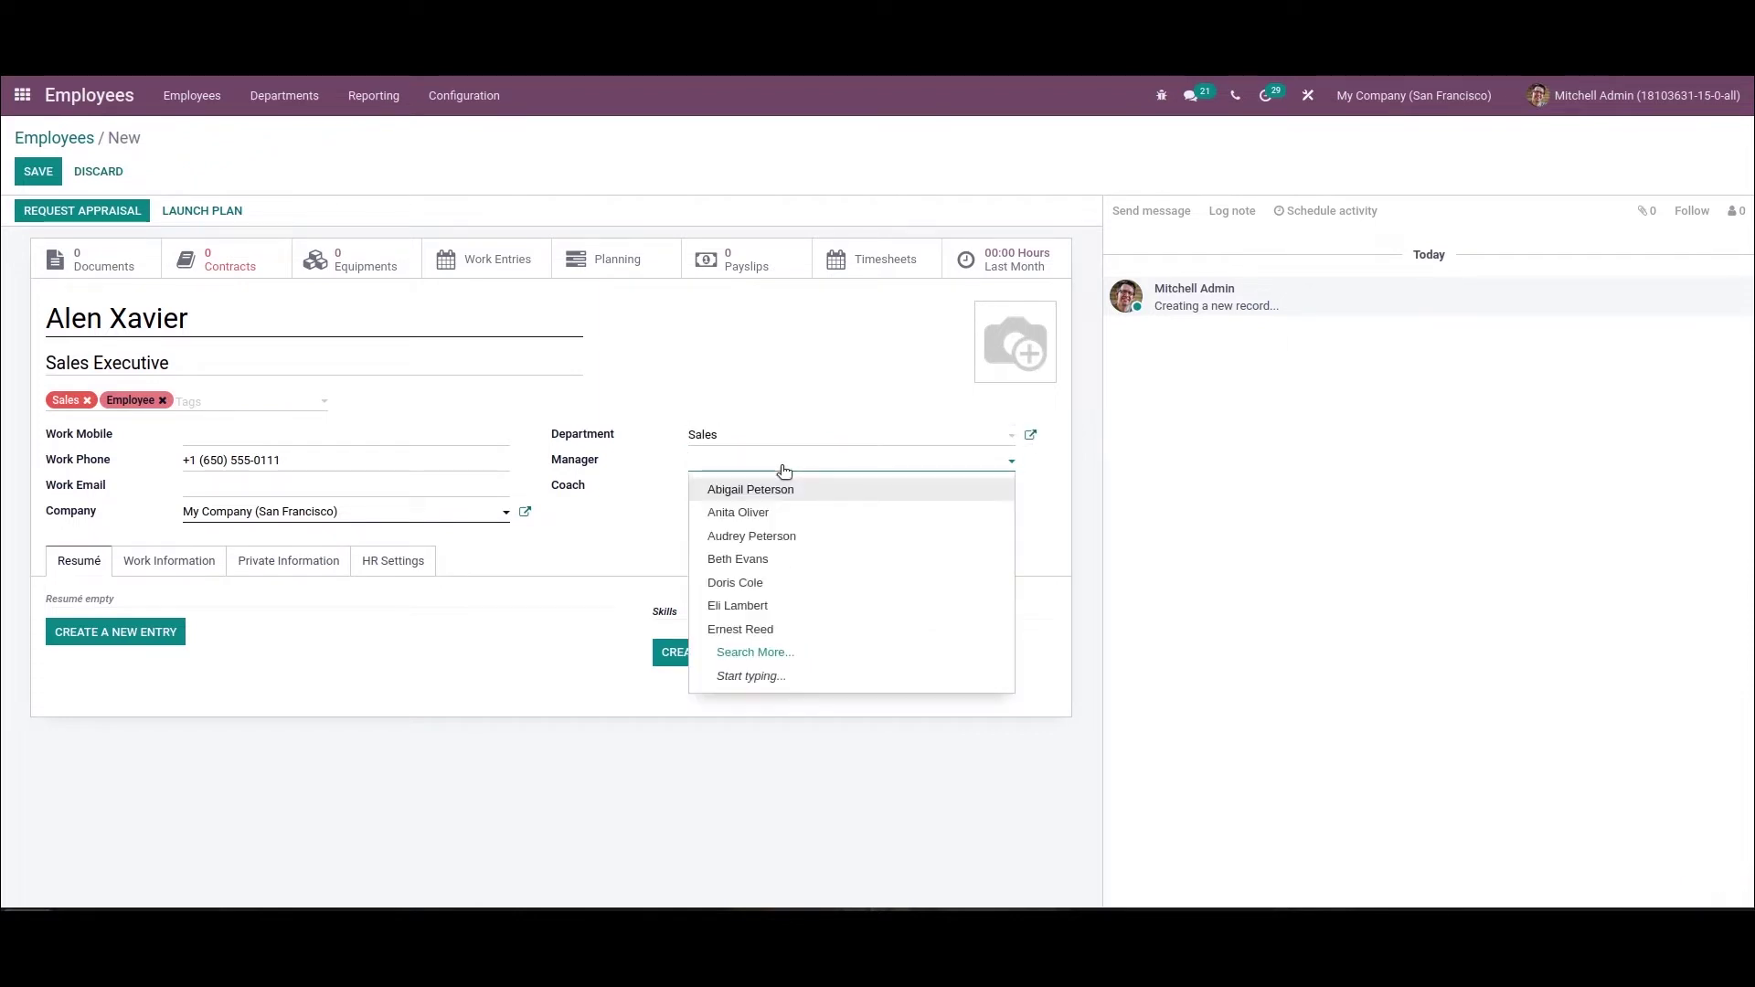
pyautogui.write('m')
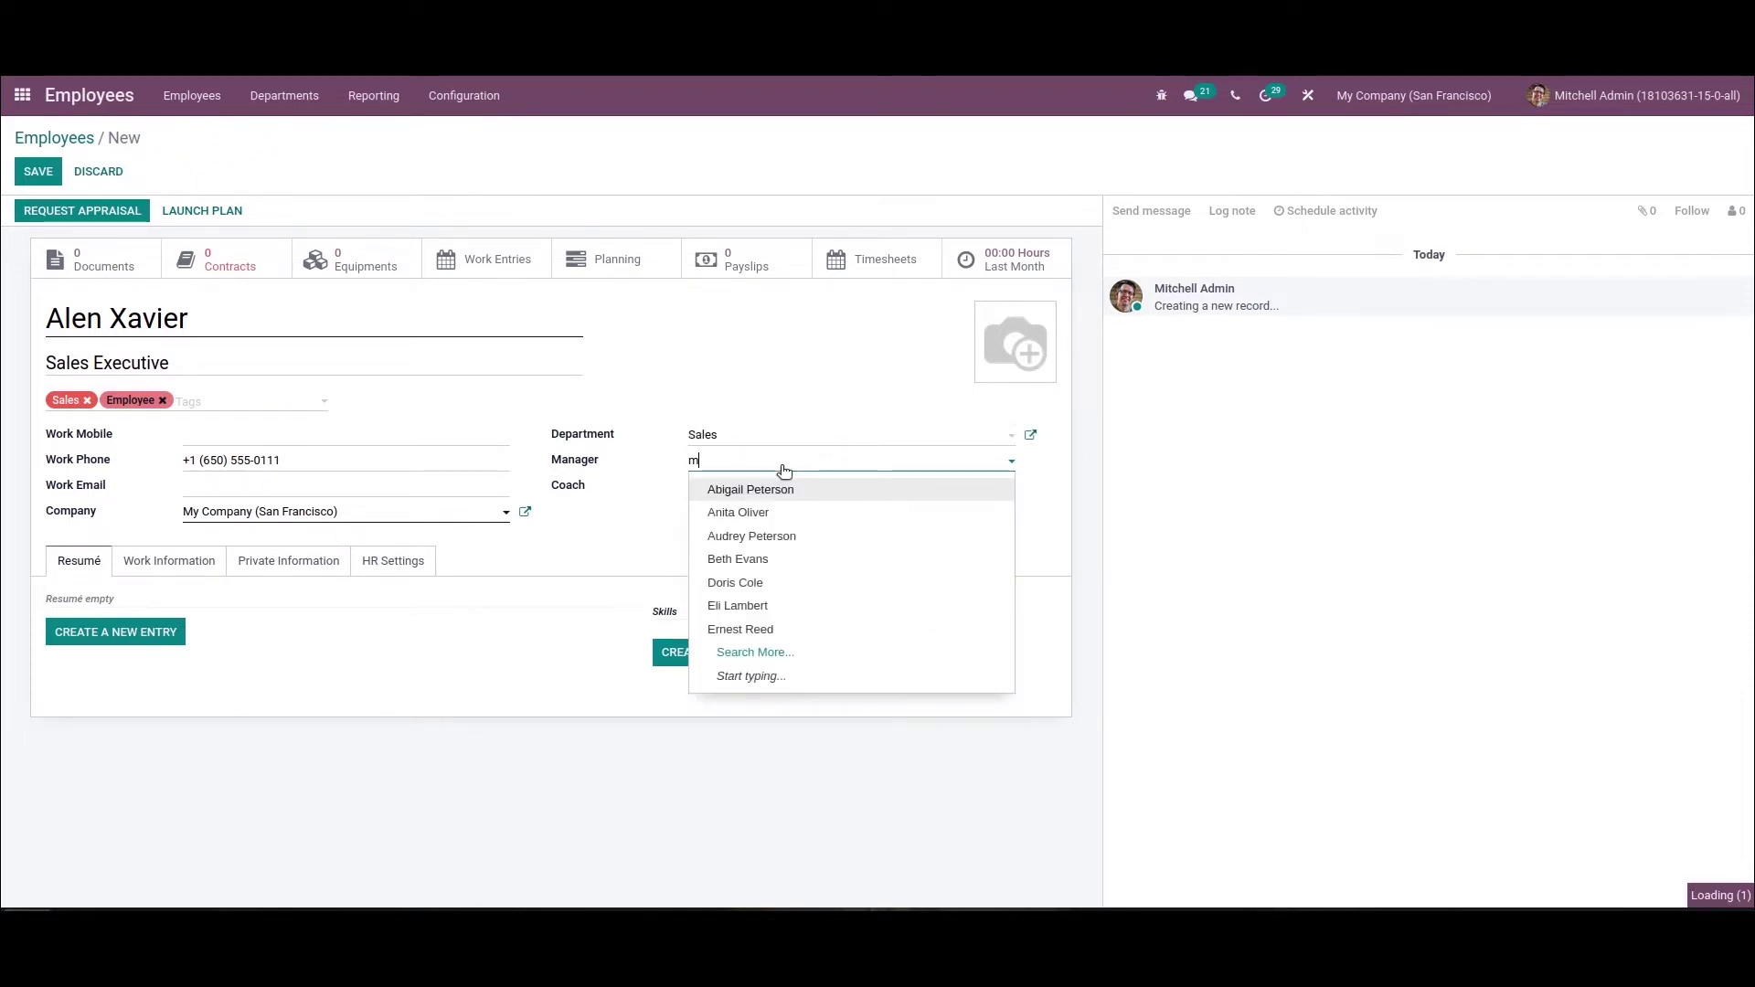
pyautogui.click(766, 535)
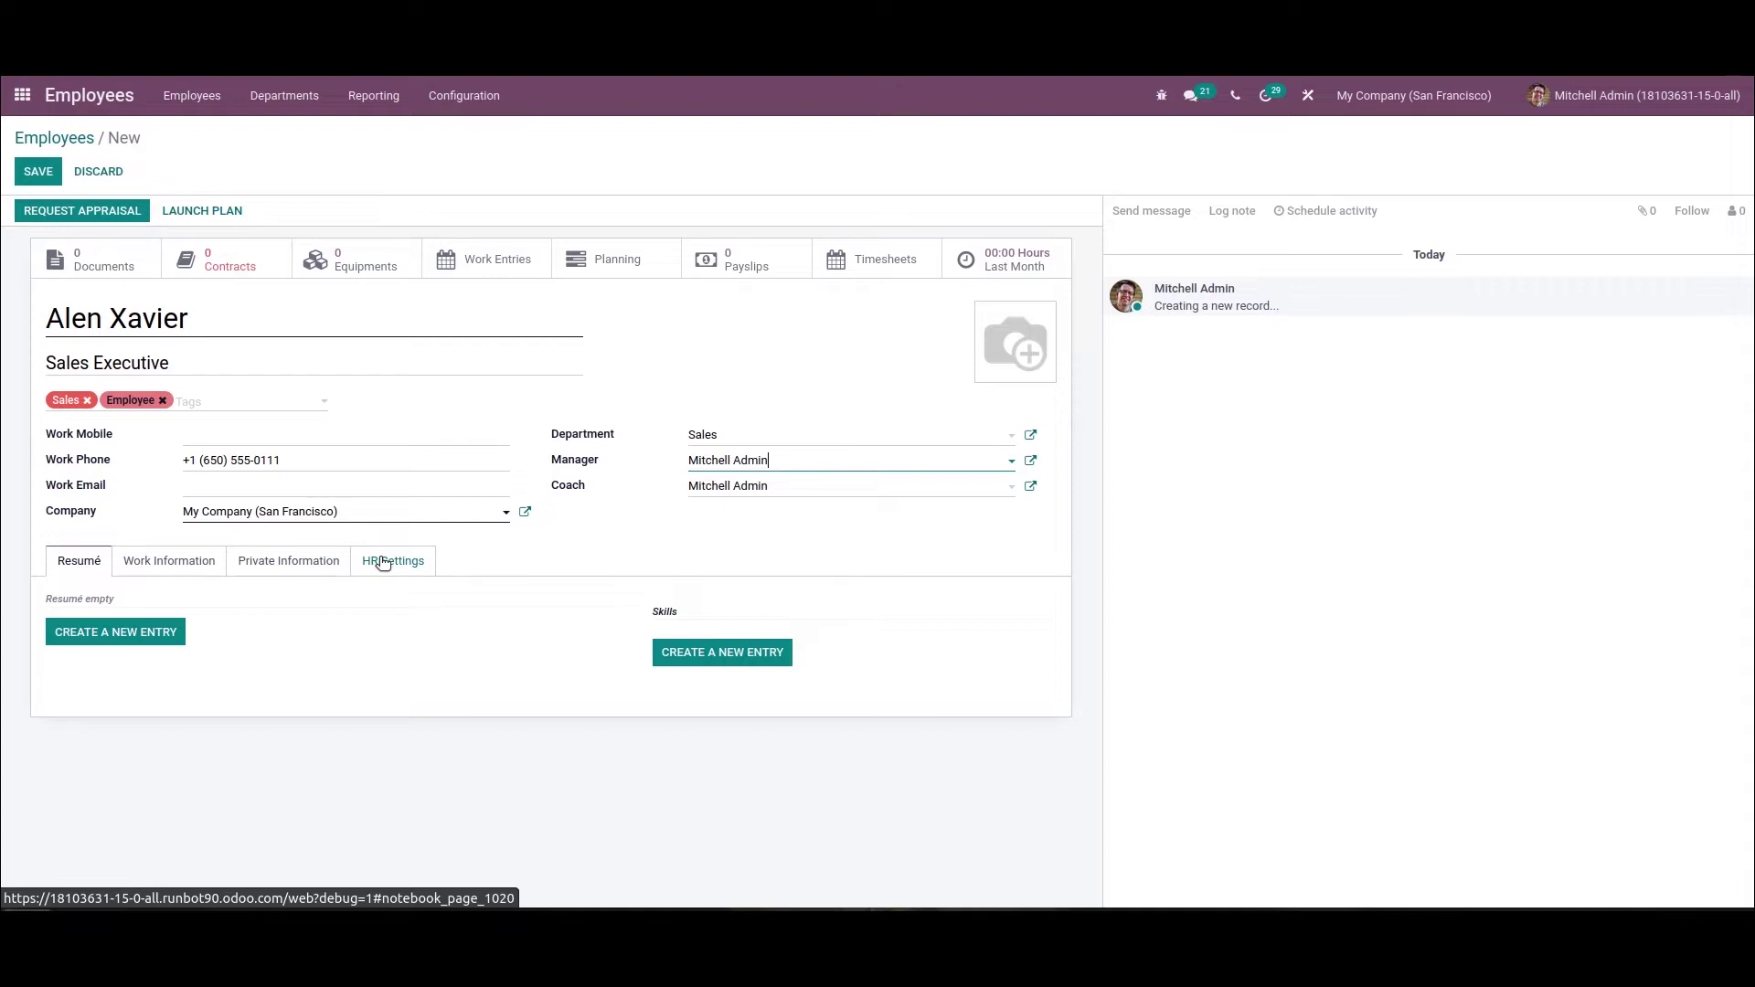
# - In HR Settings, paste the employee's name into the Related User field
pyautogui.click(382, 562)
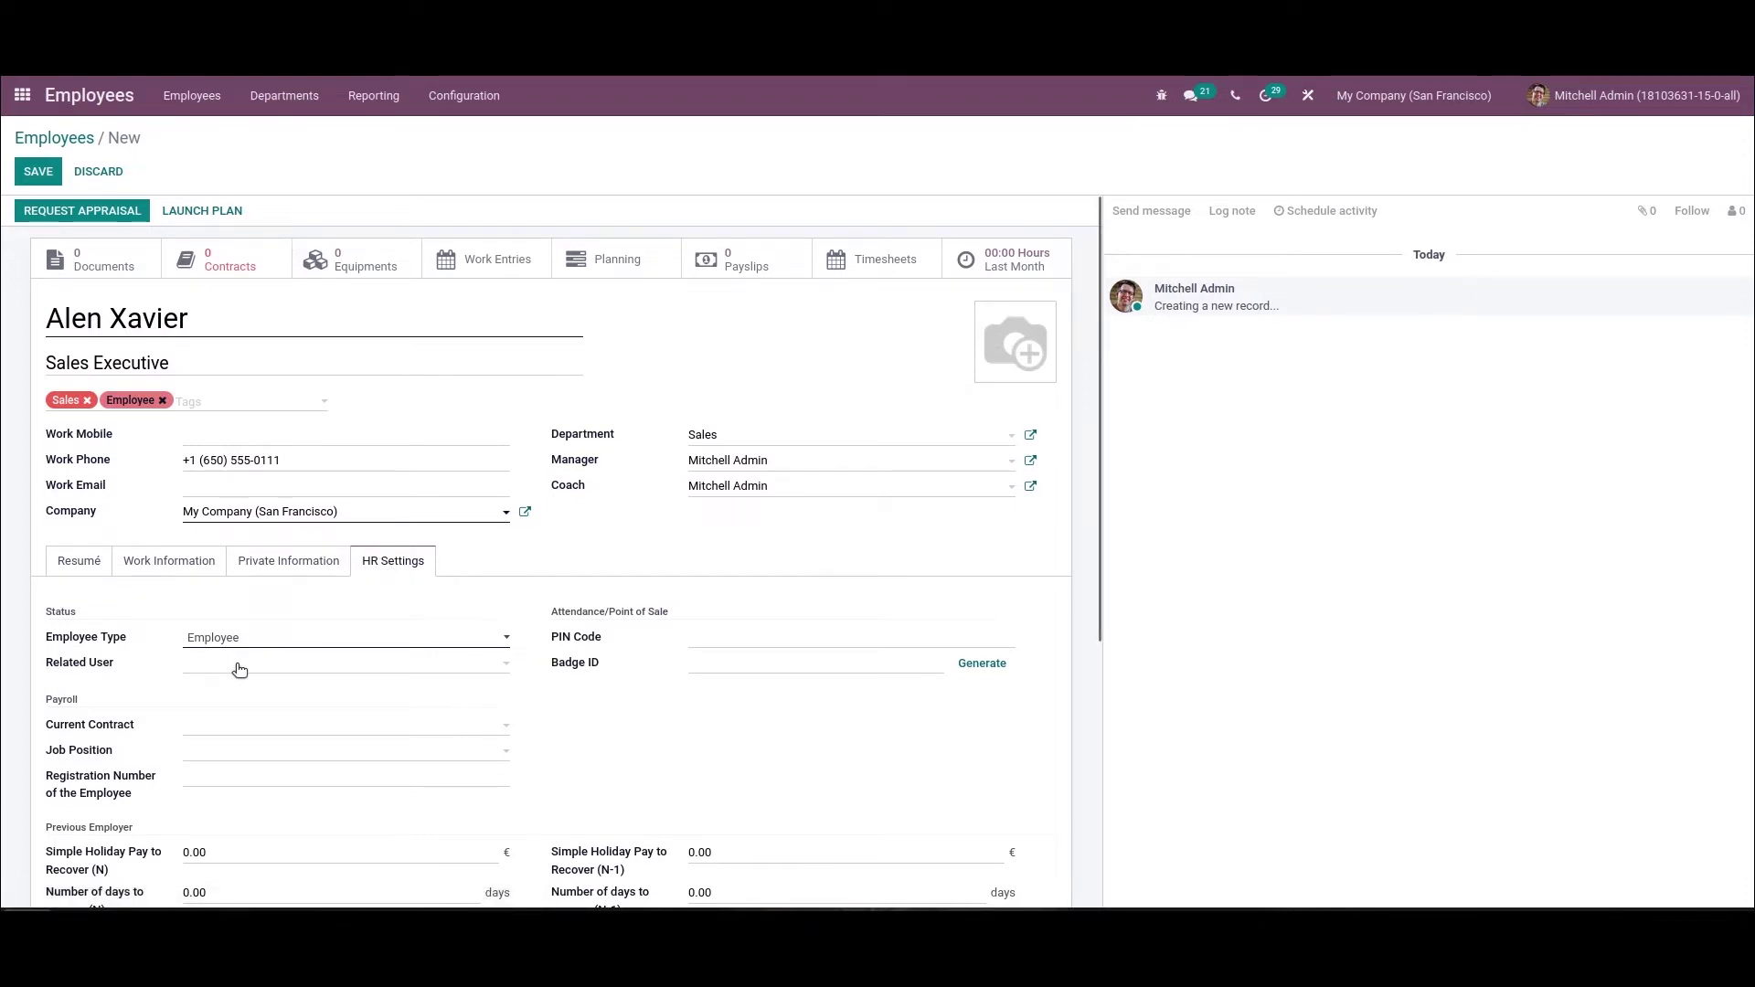
pyautogui.click(239, 670)
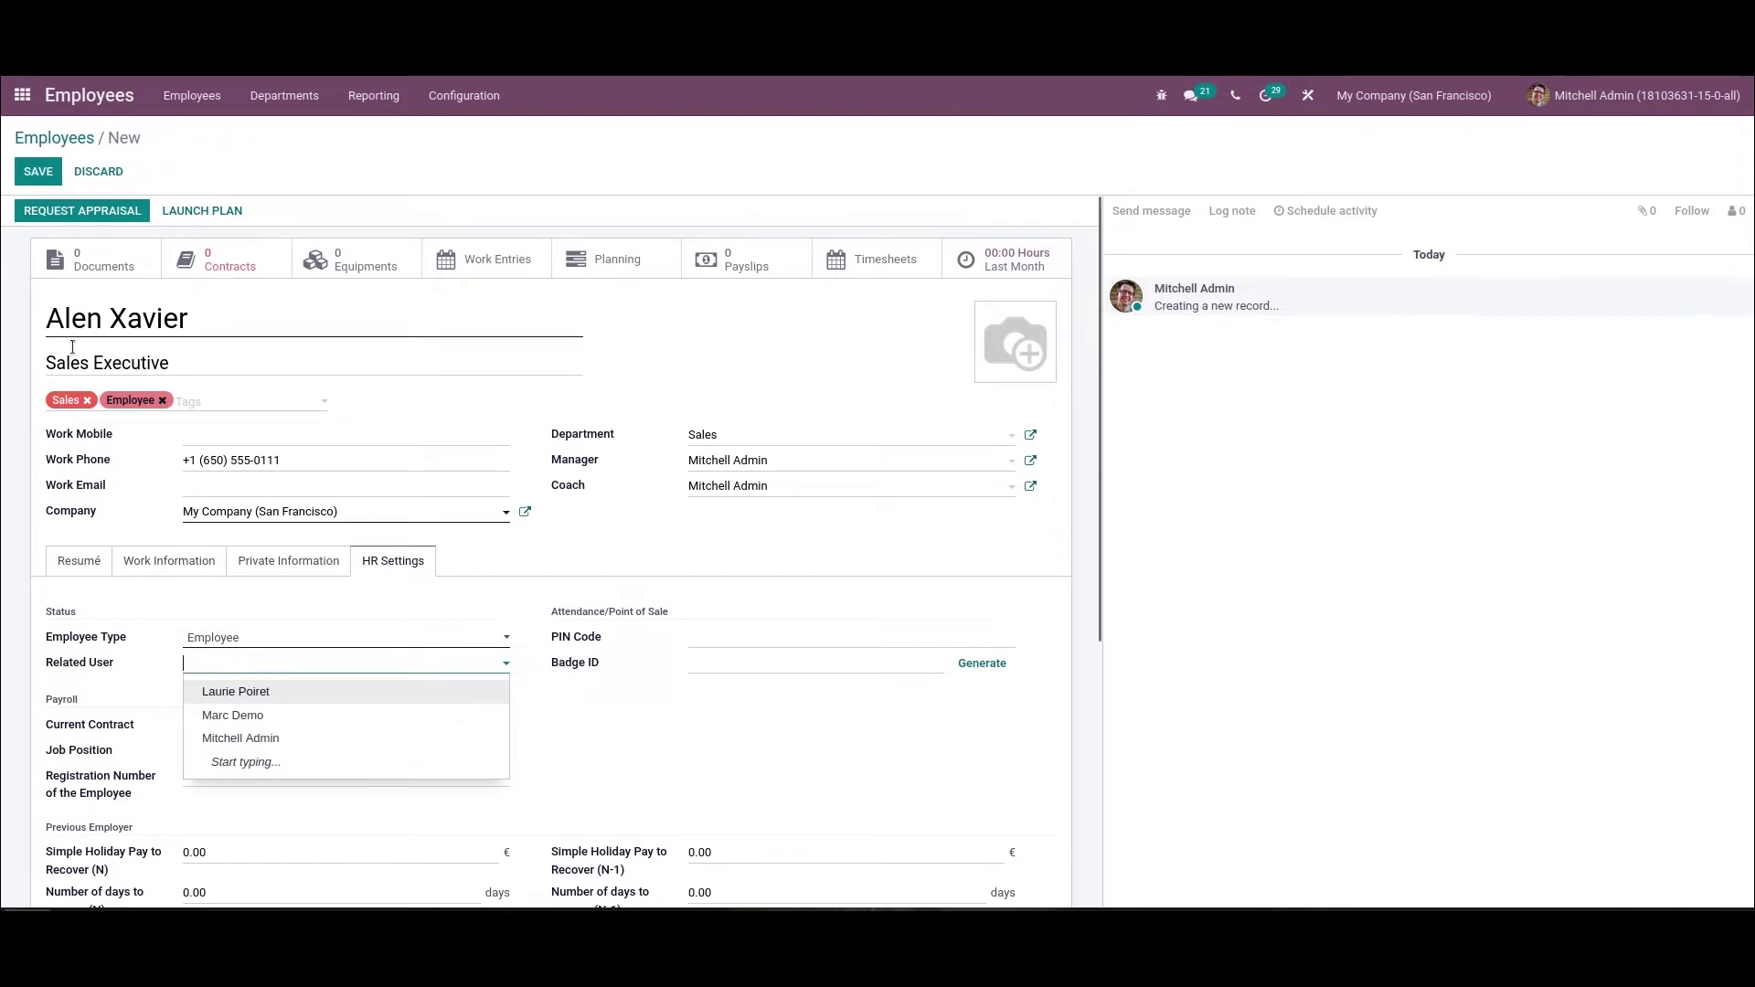
pyautogui.moveTo(48, 315); pyautogui.dragTo(231, 345)
pyautogui.hotkey('ctrl', 'c')
pyautogui.rightClick(230, 346)
pyautogui.press('Escape')
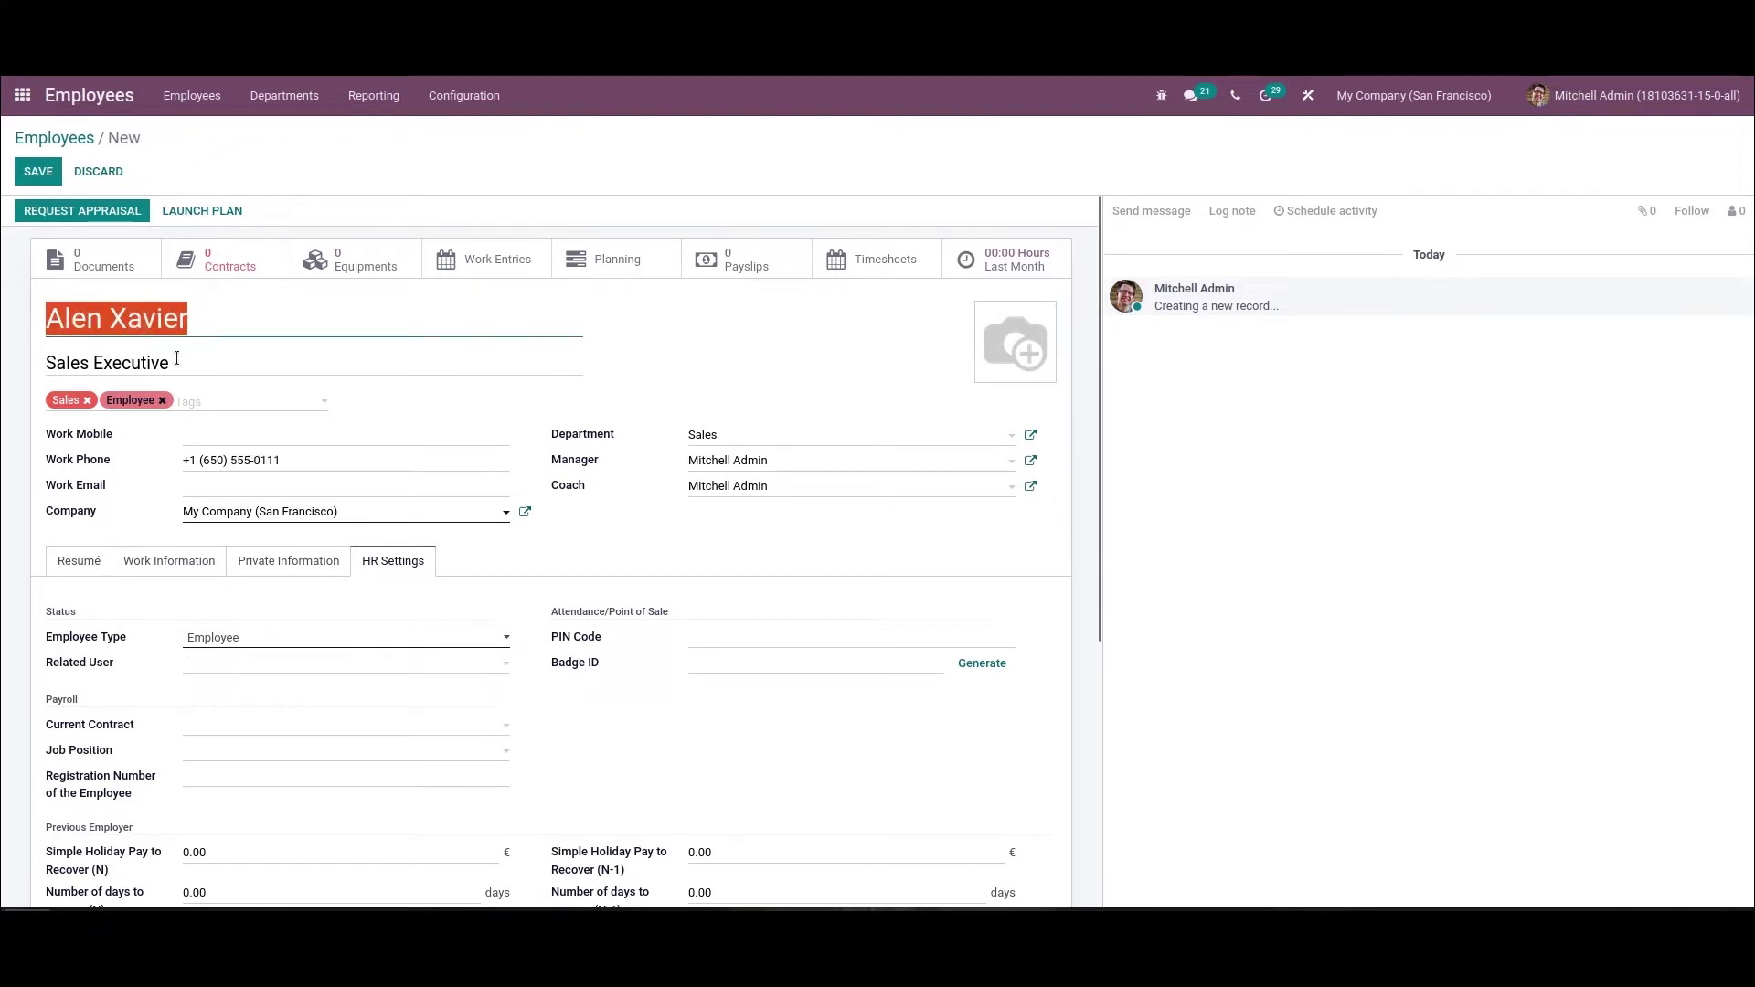
pyautogui.click(242, 668)
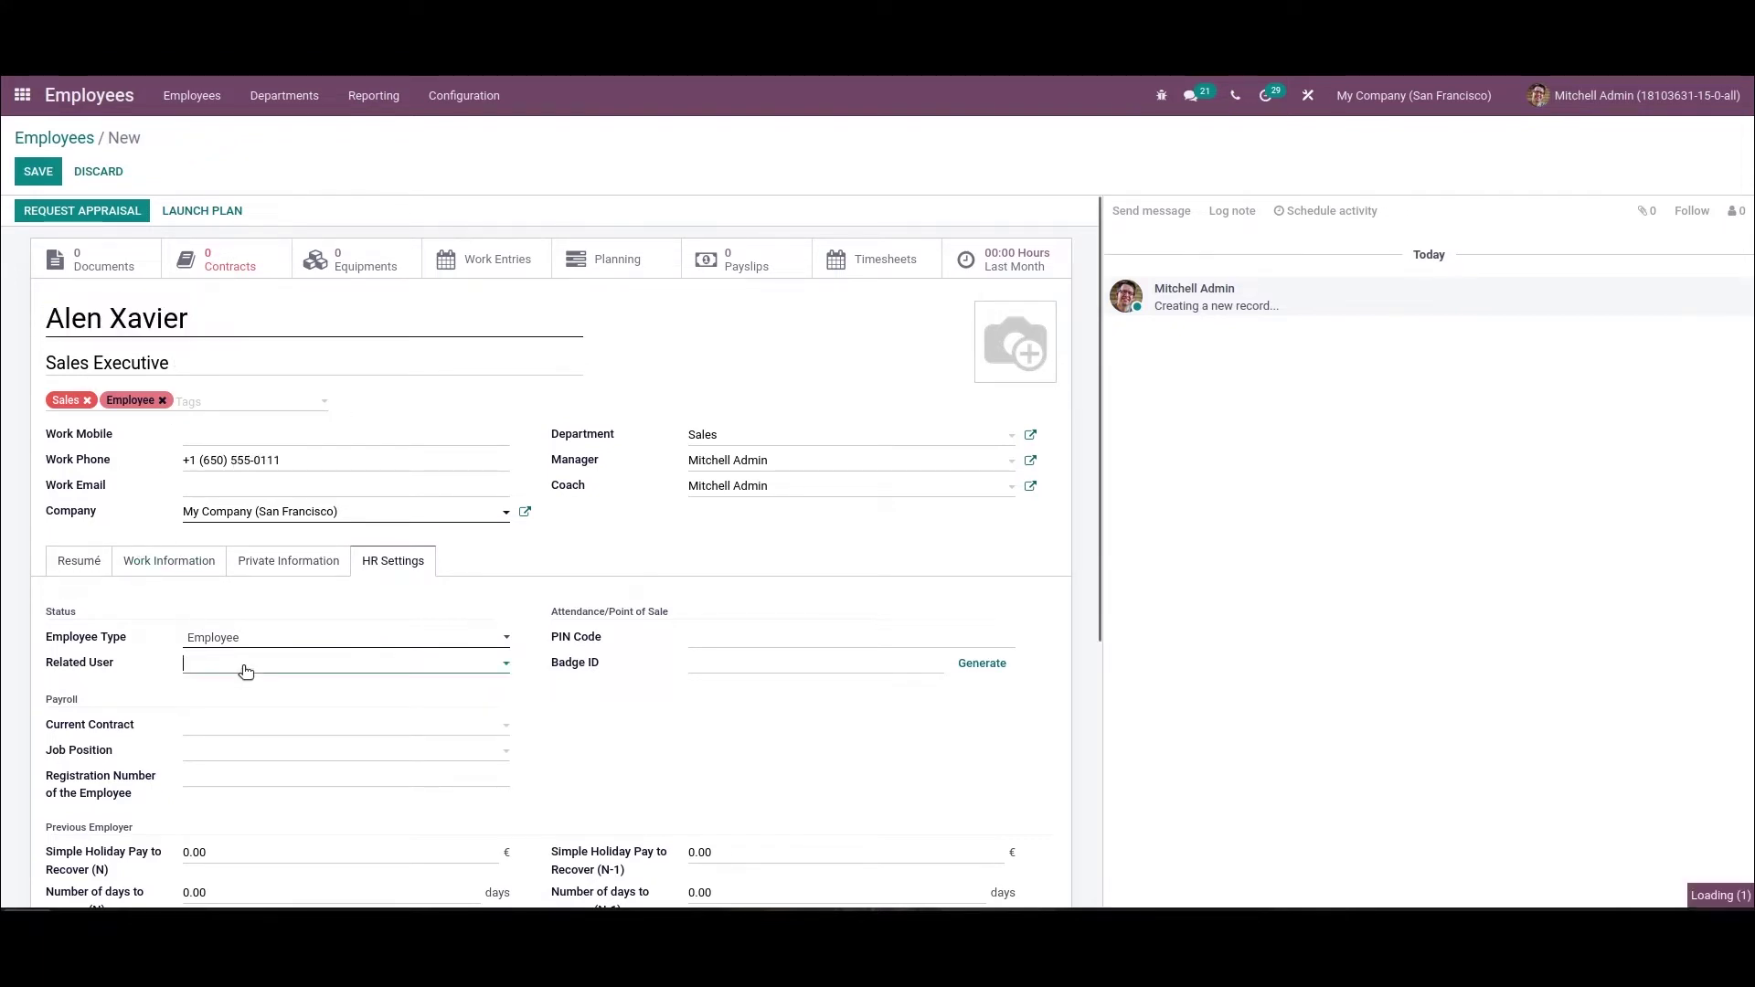
pyautogui.hotkey('ctrl', 'v')
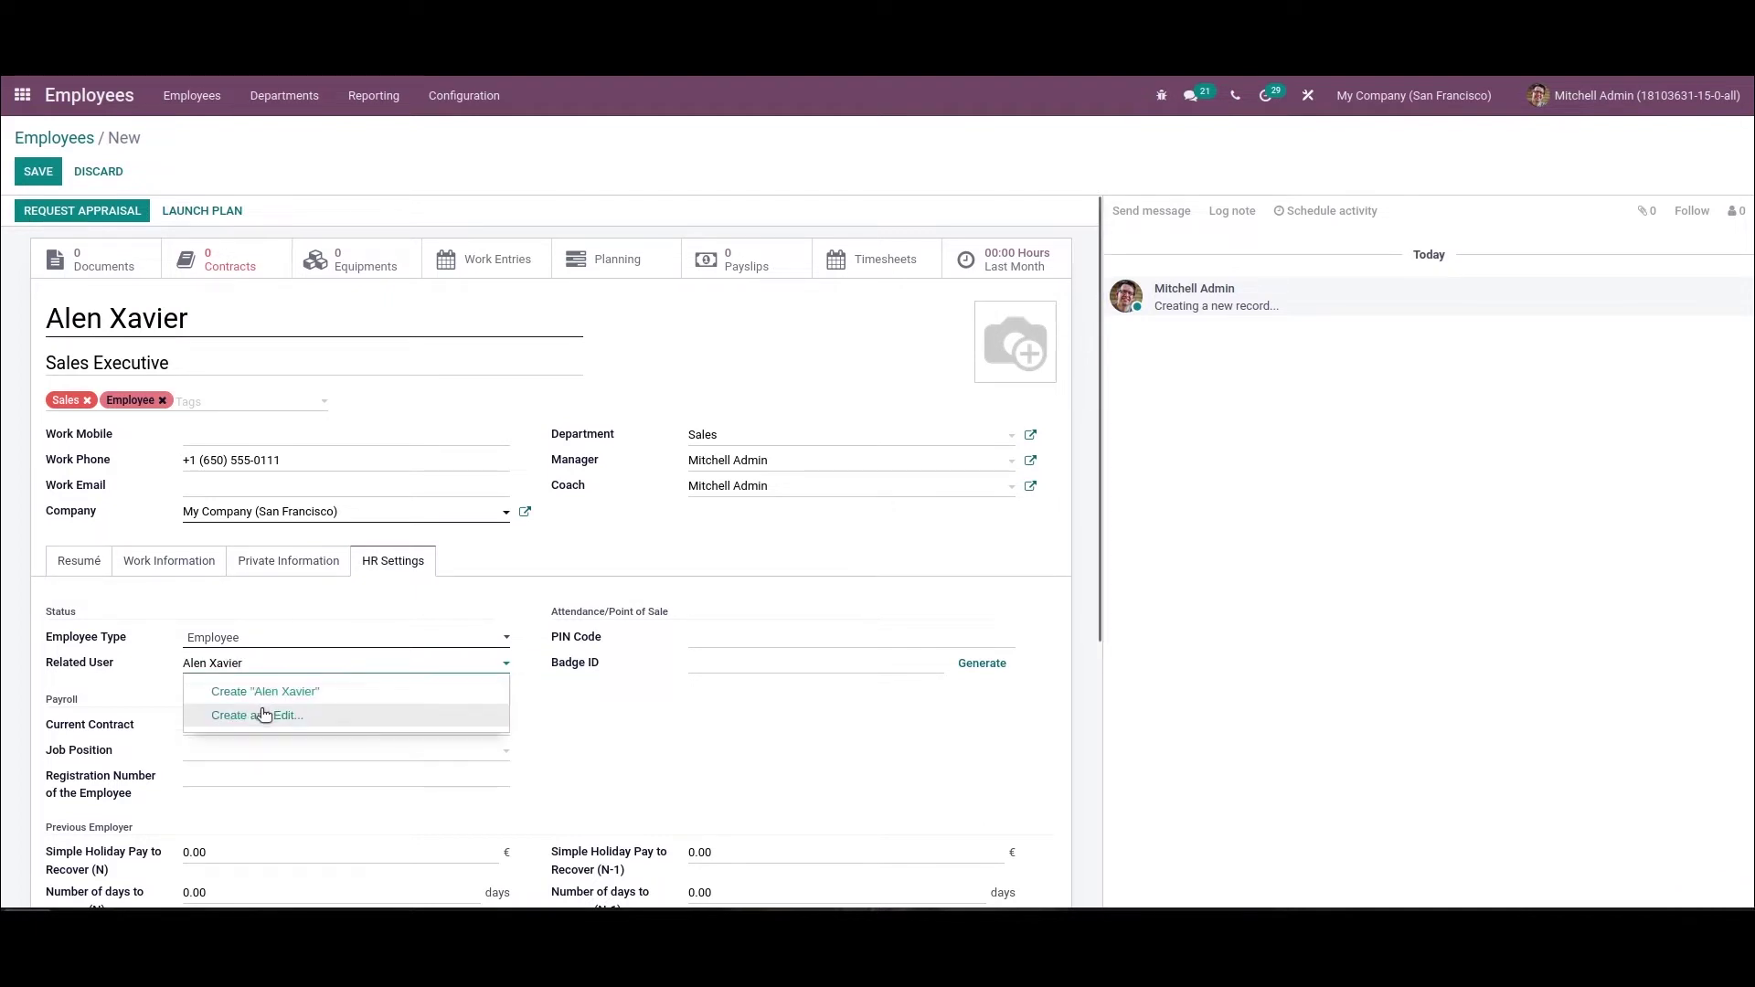
# - Create the related user with the employee's e-mail address and save it
pyautogui.click(260, 711)
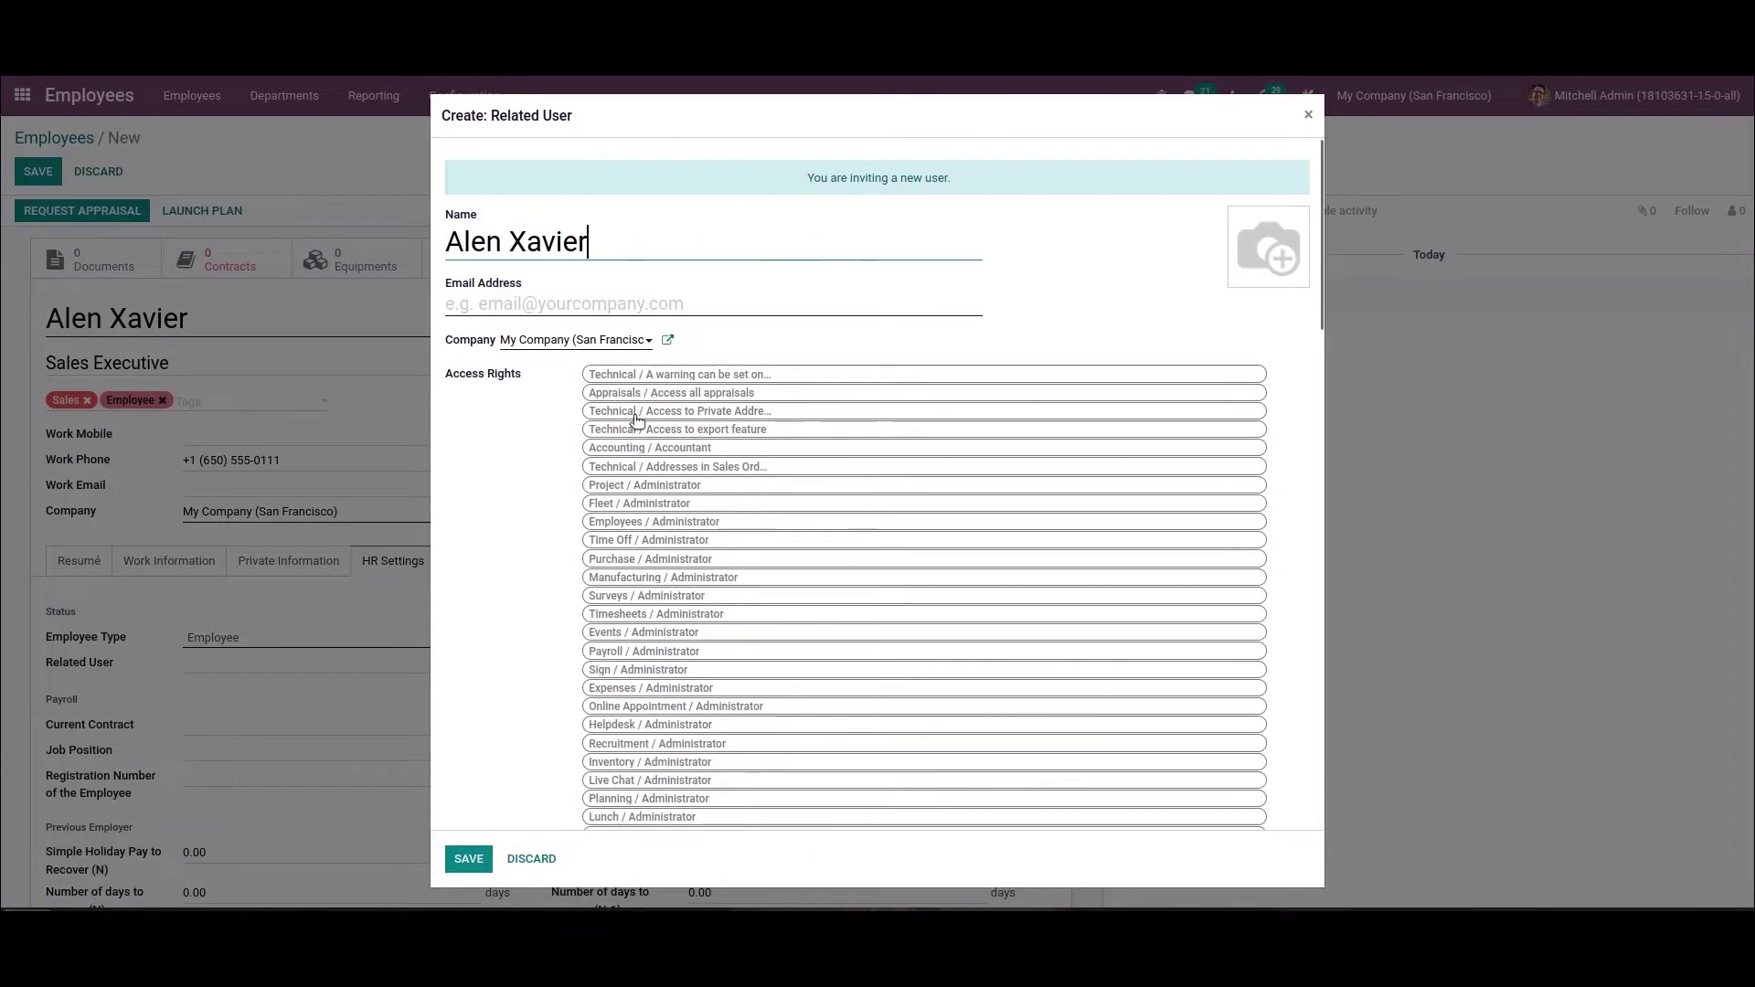
pyautogui.click(572, 303)
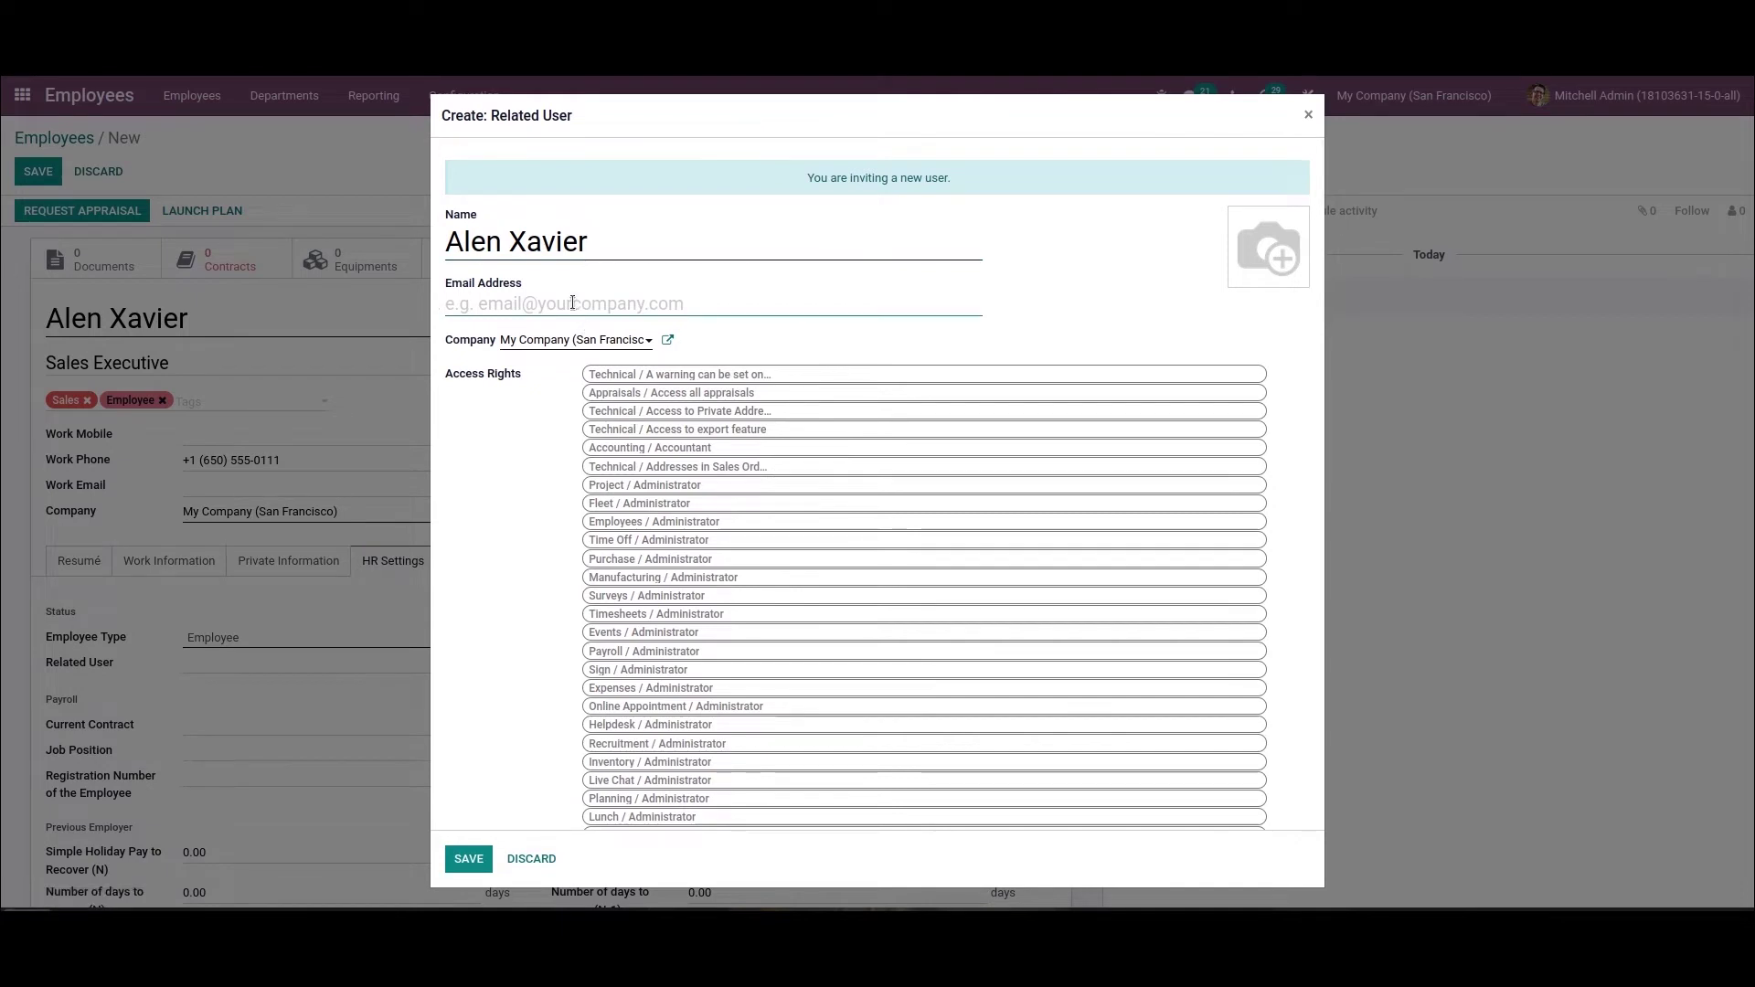
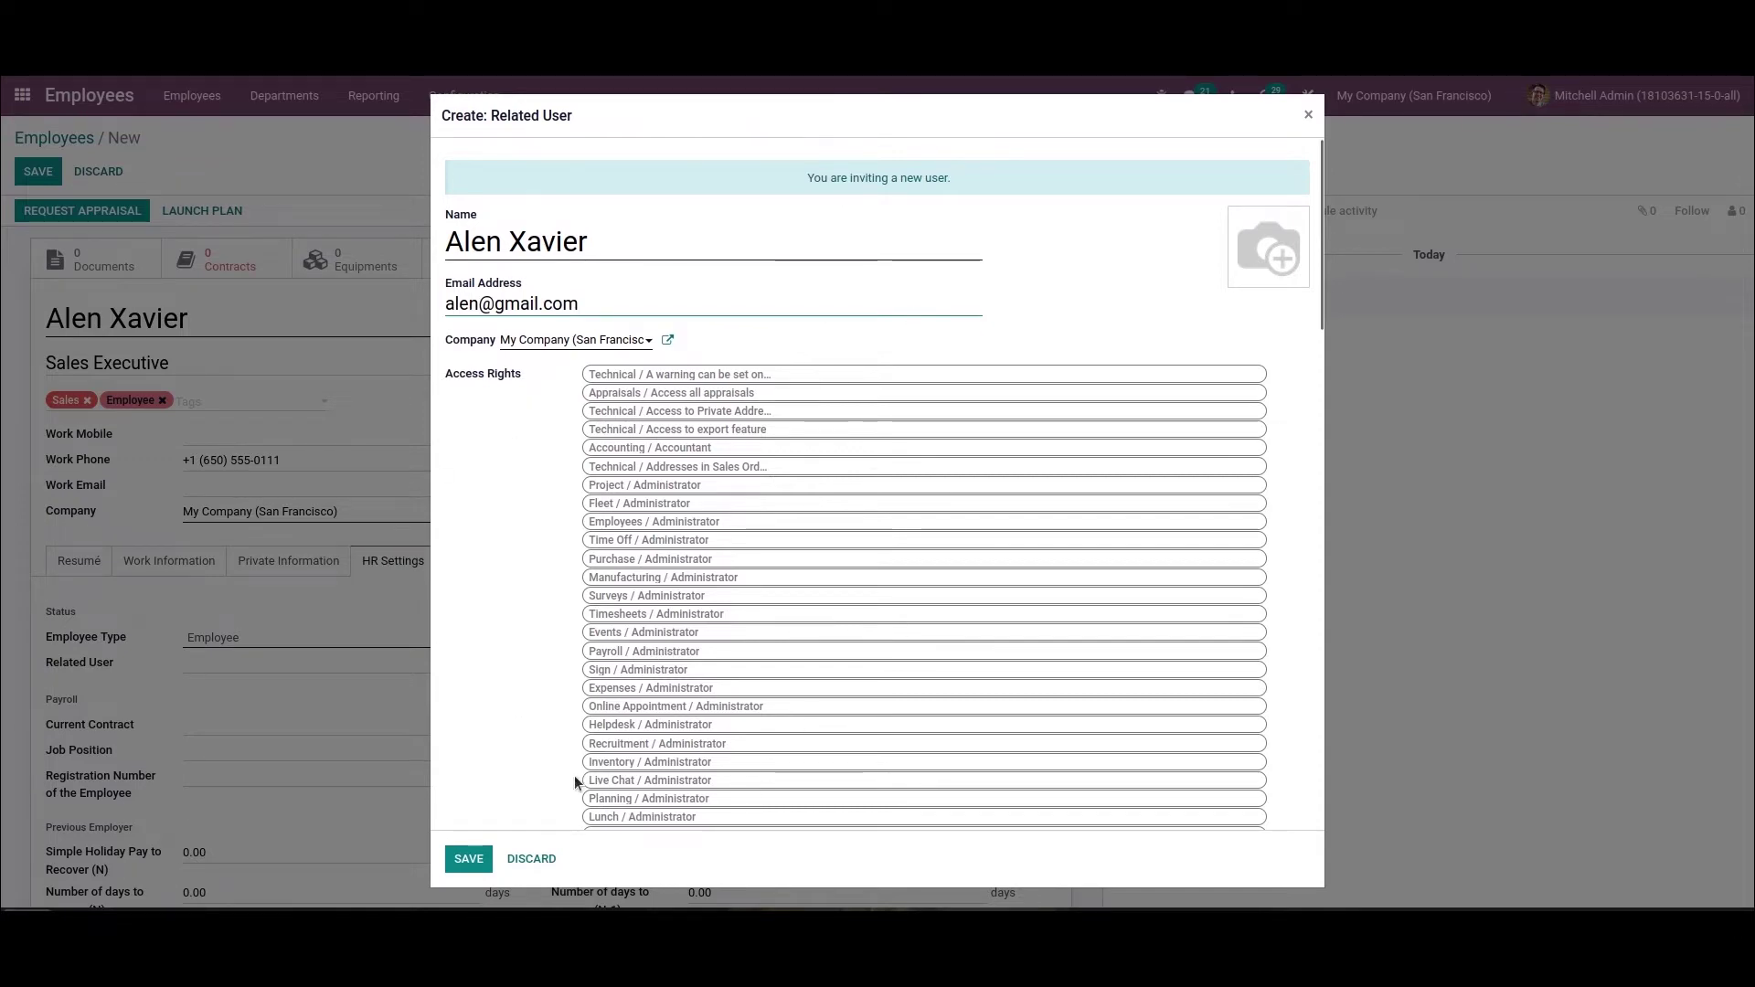
pyautogui.scroll(-10, 780, 615)
pyautogui.click(467, 860)
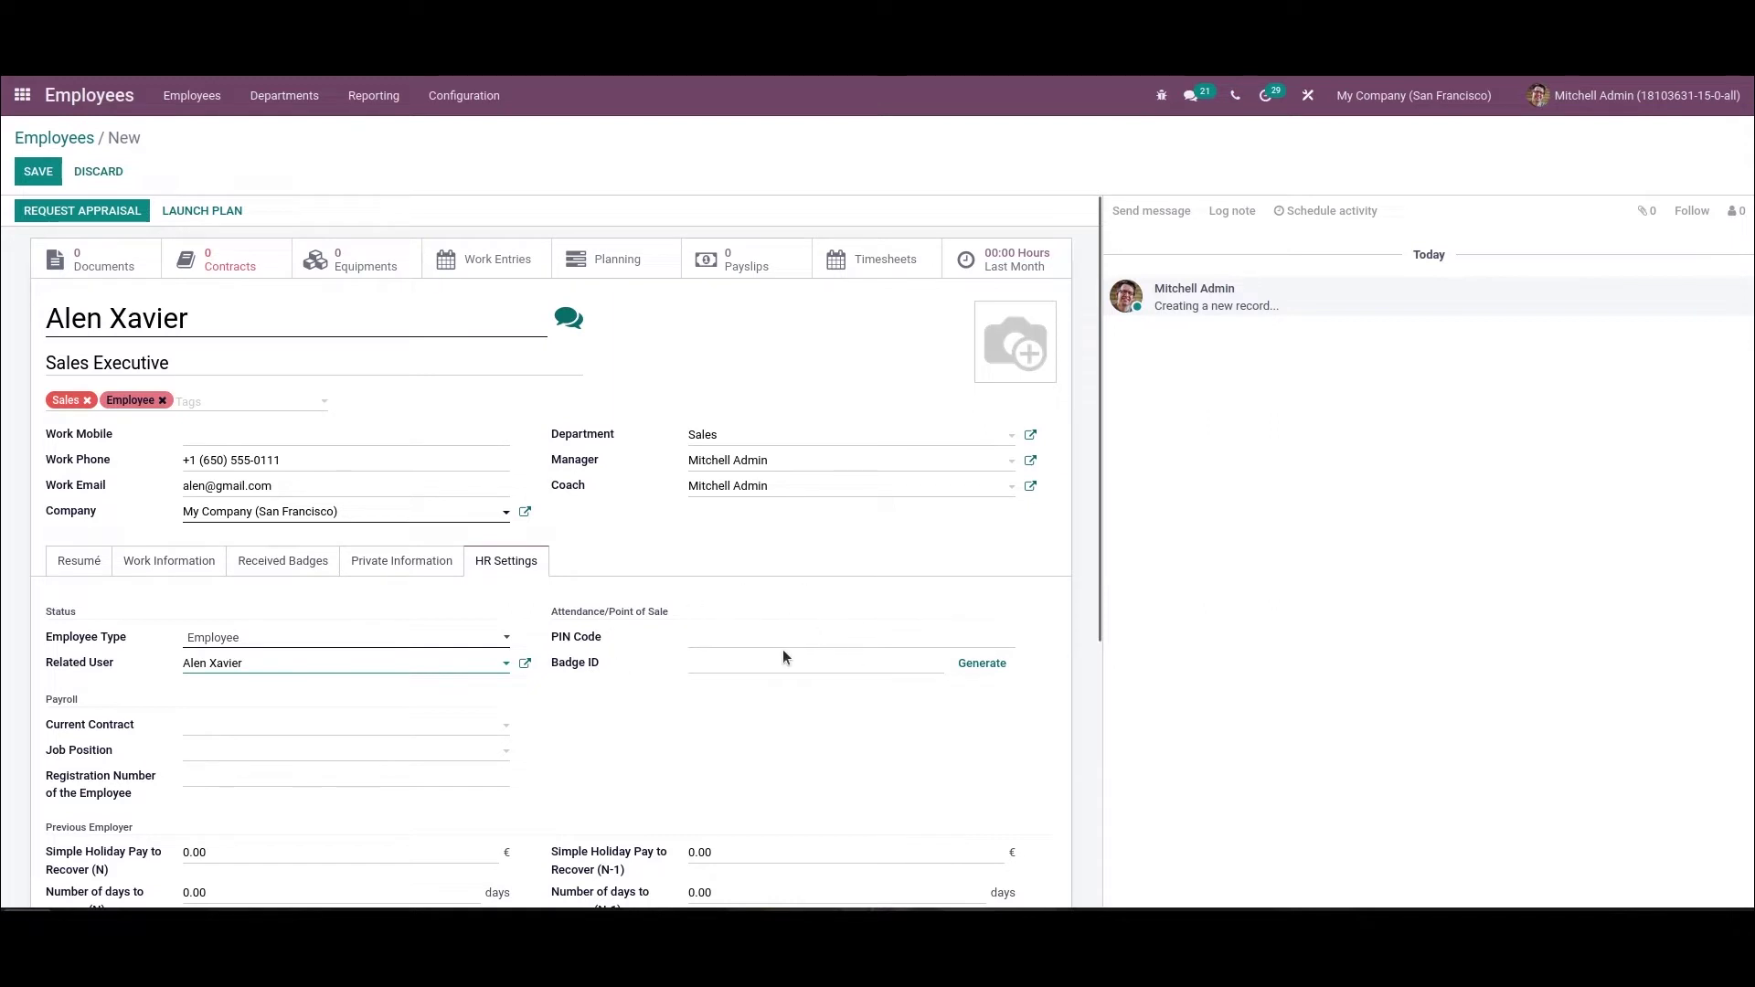
# - Enter the attendance PIN code, generate a badge ID, and save the employee record
pyautogui.click(718, 637)
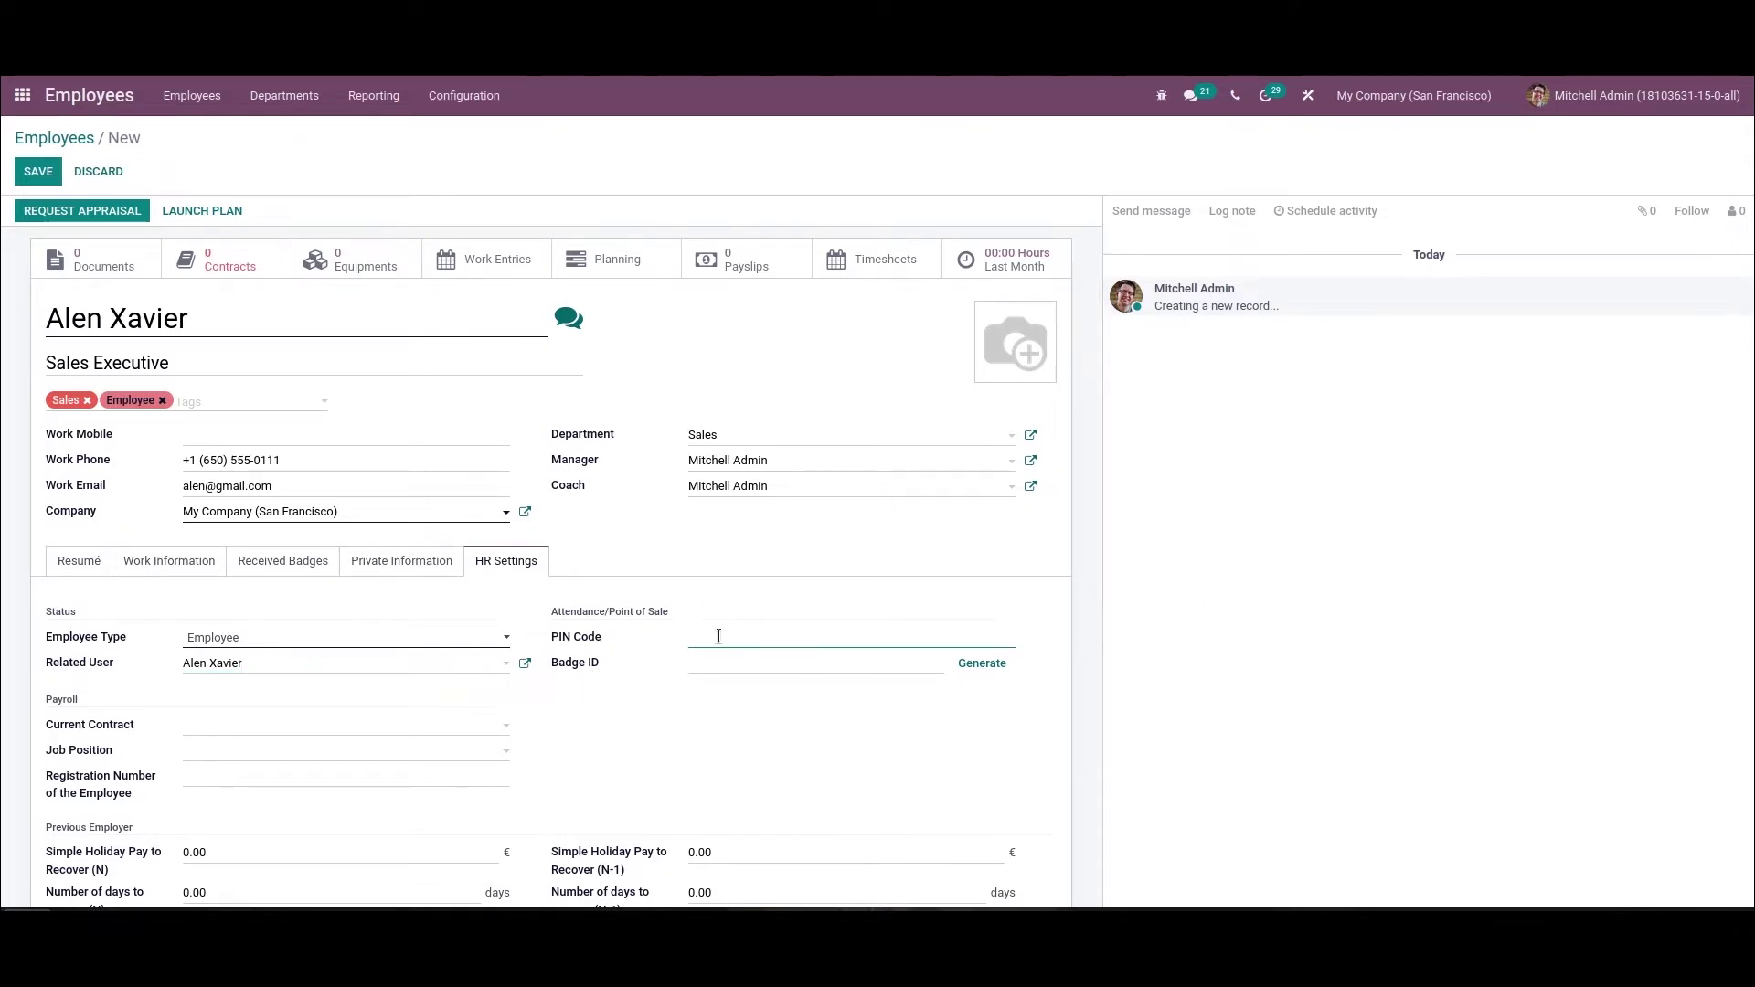
pyautogui.write('0000')
pyautogui.click(729, 663)
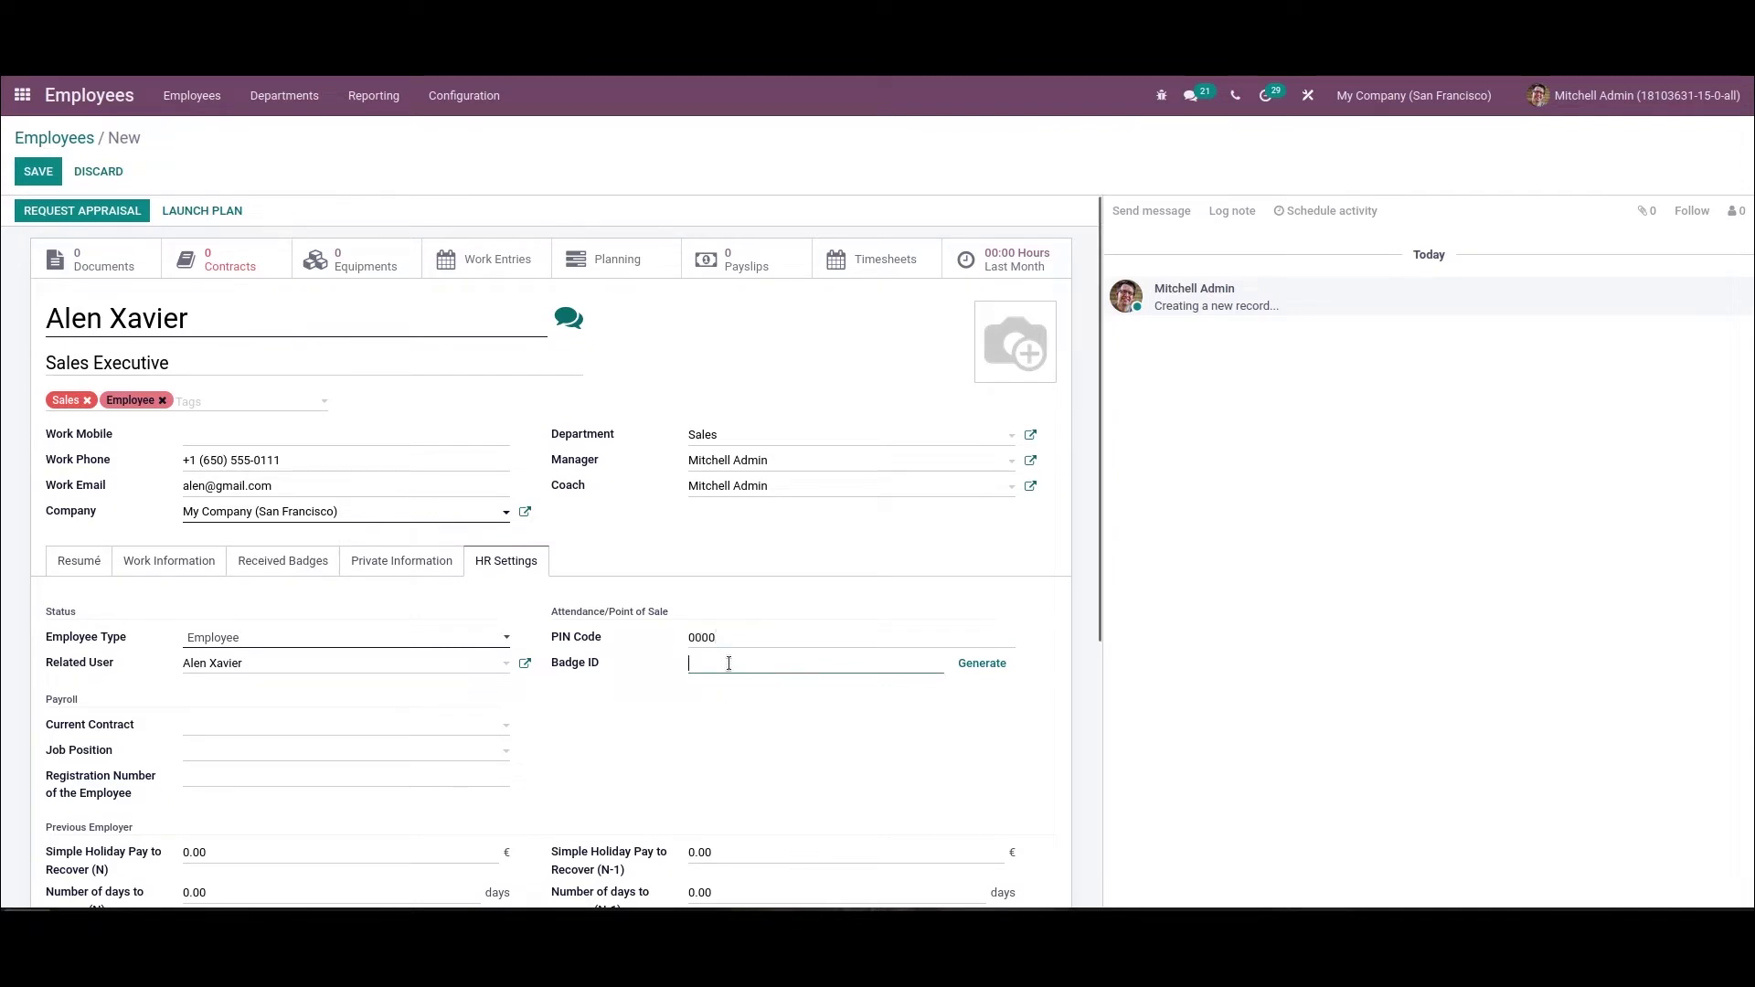
pyautogui.click(977, 666)
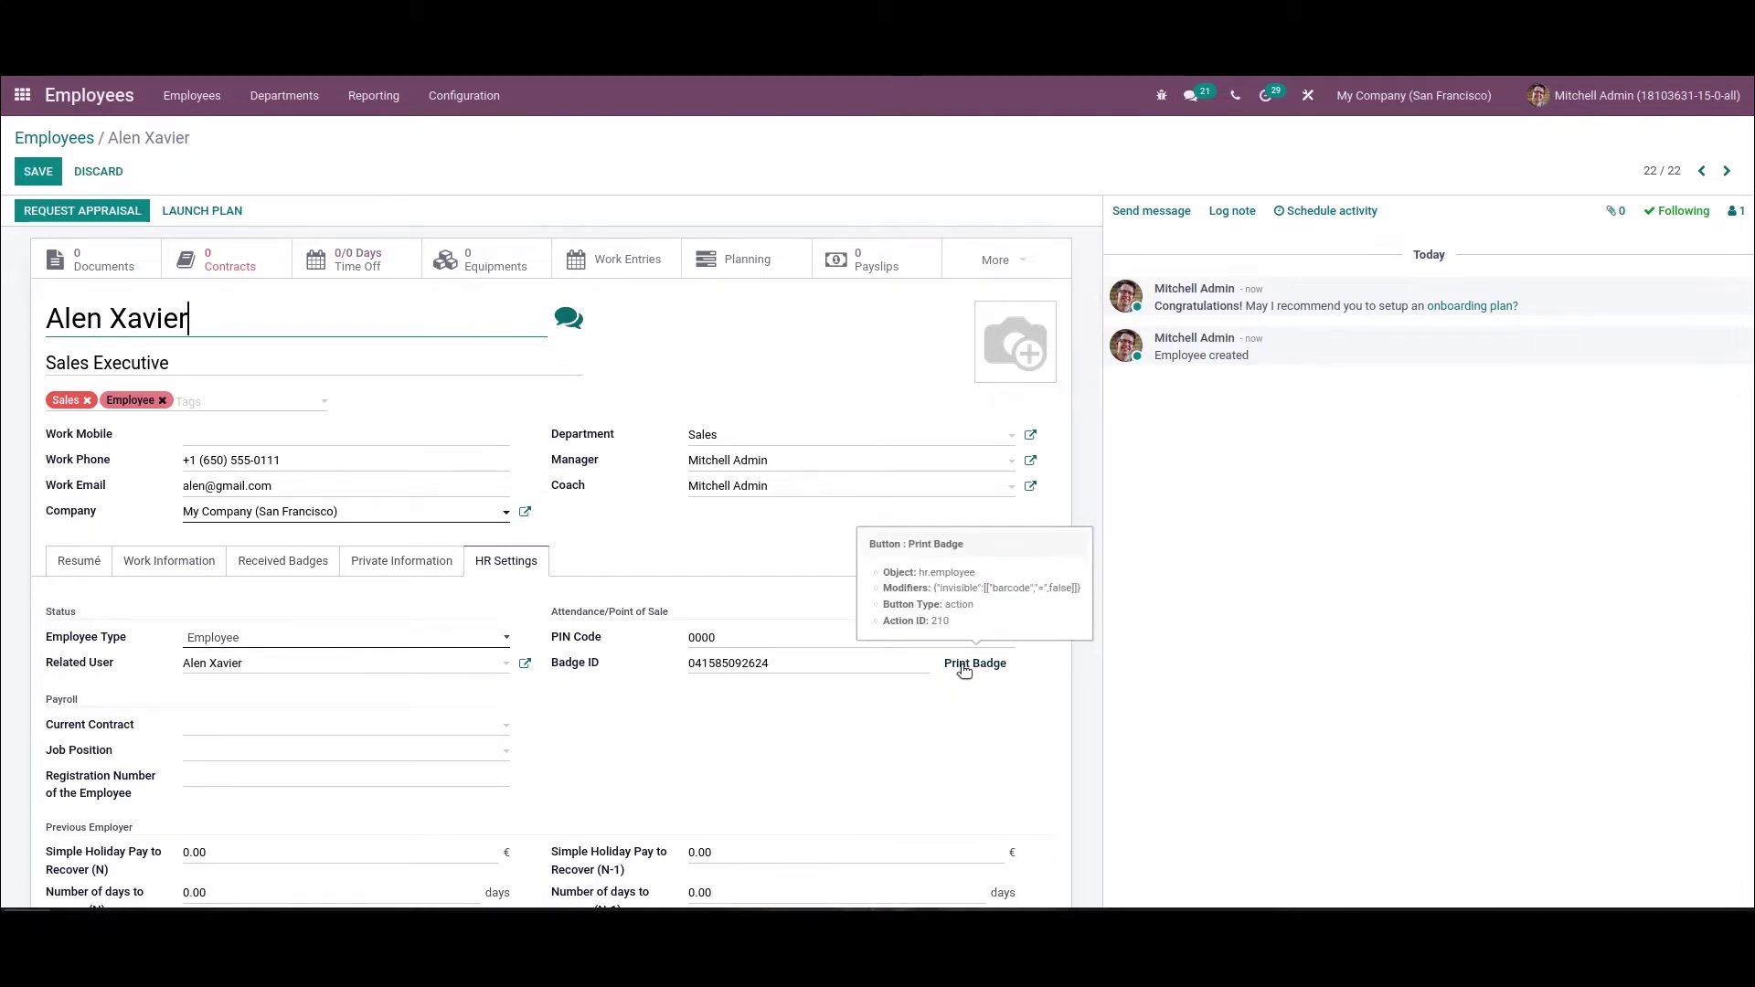
pyautogui.click(965, 670)
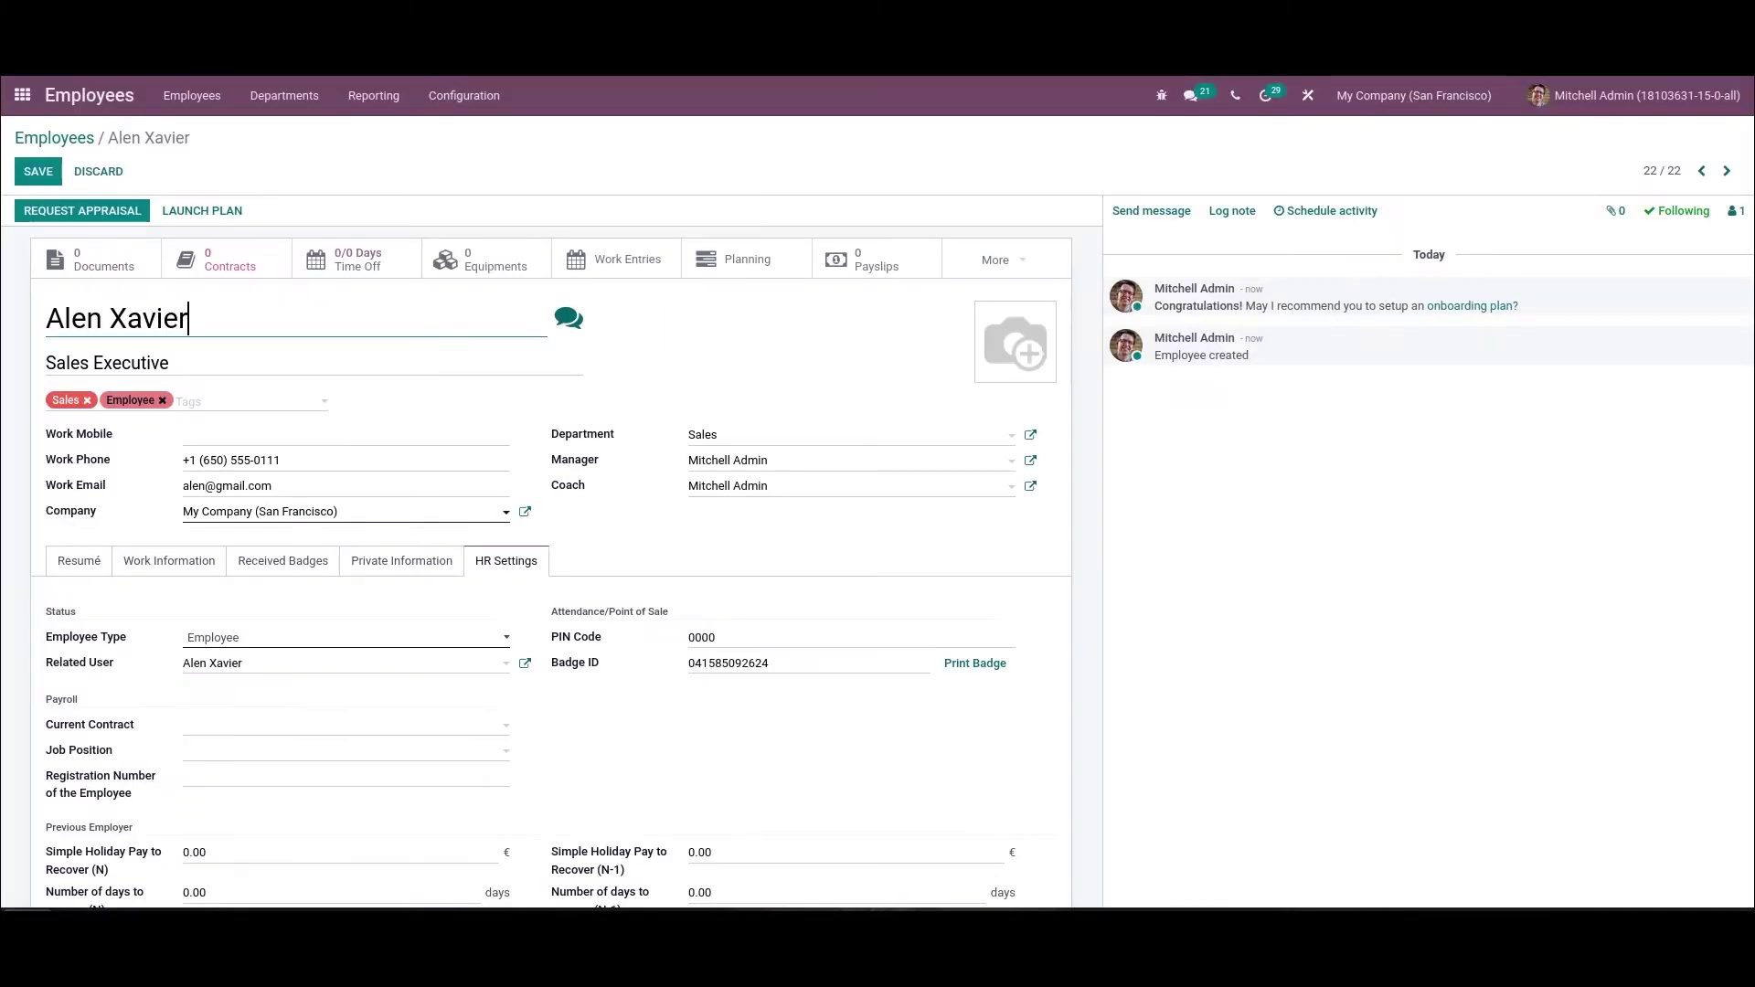
pyautogui.click(42, 180)
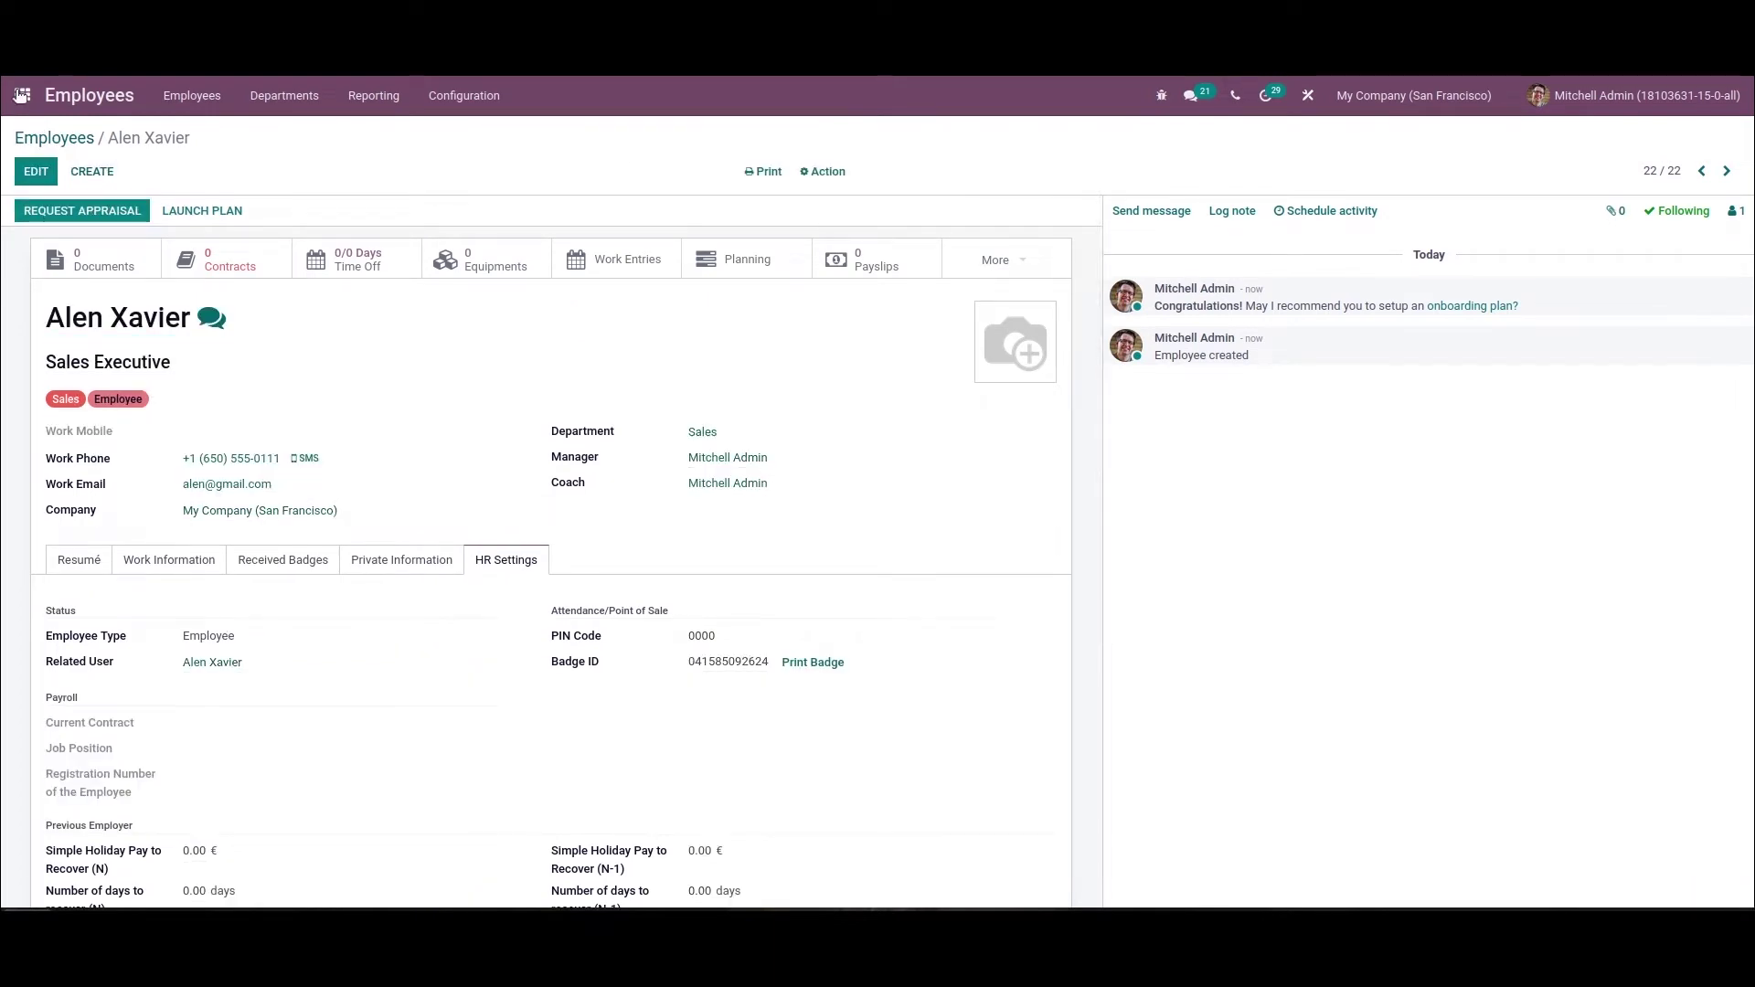
pyautogui.click(22, 95)
# - In Settings, open the new employee's user record under Users & Companies > Users
pyautogui.write('se')
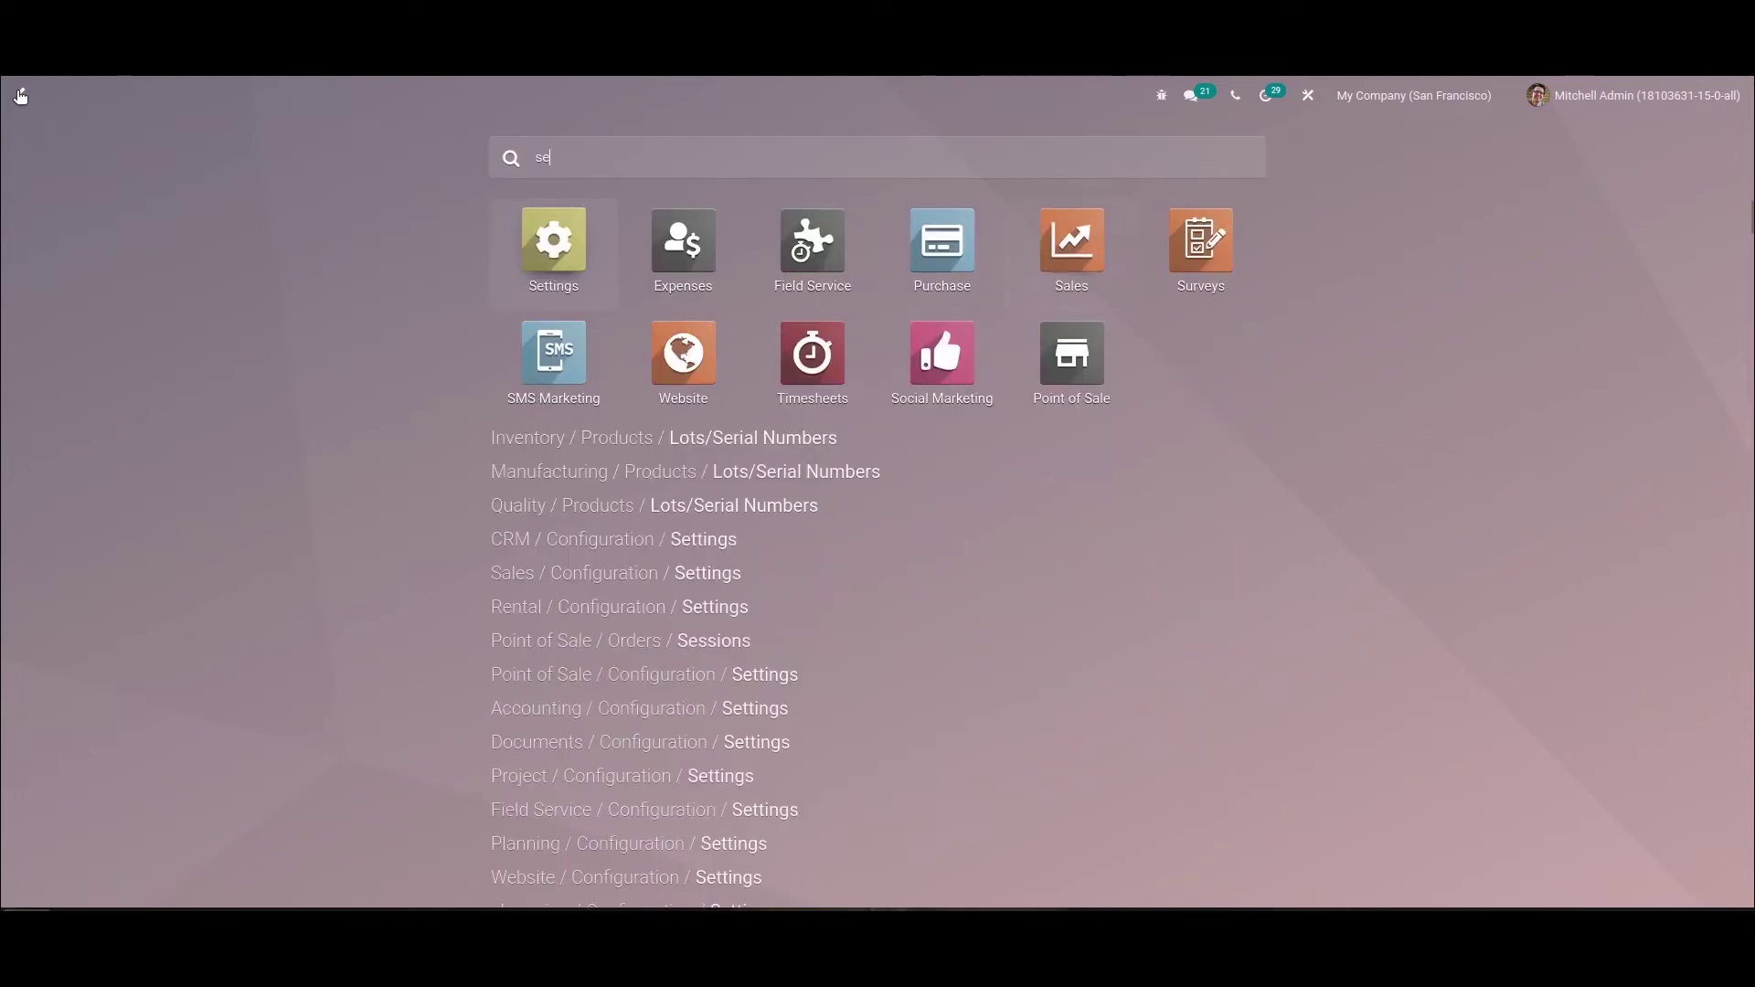
pyautogui.click(531, 261)
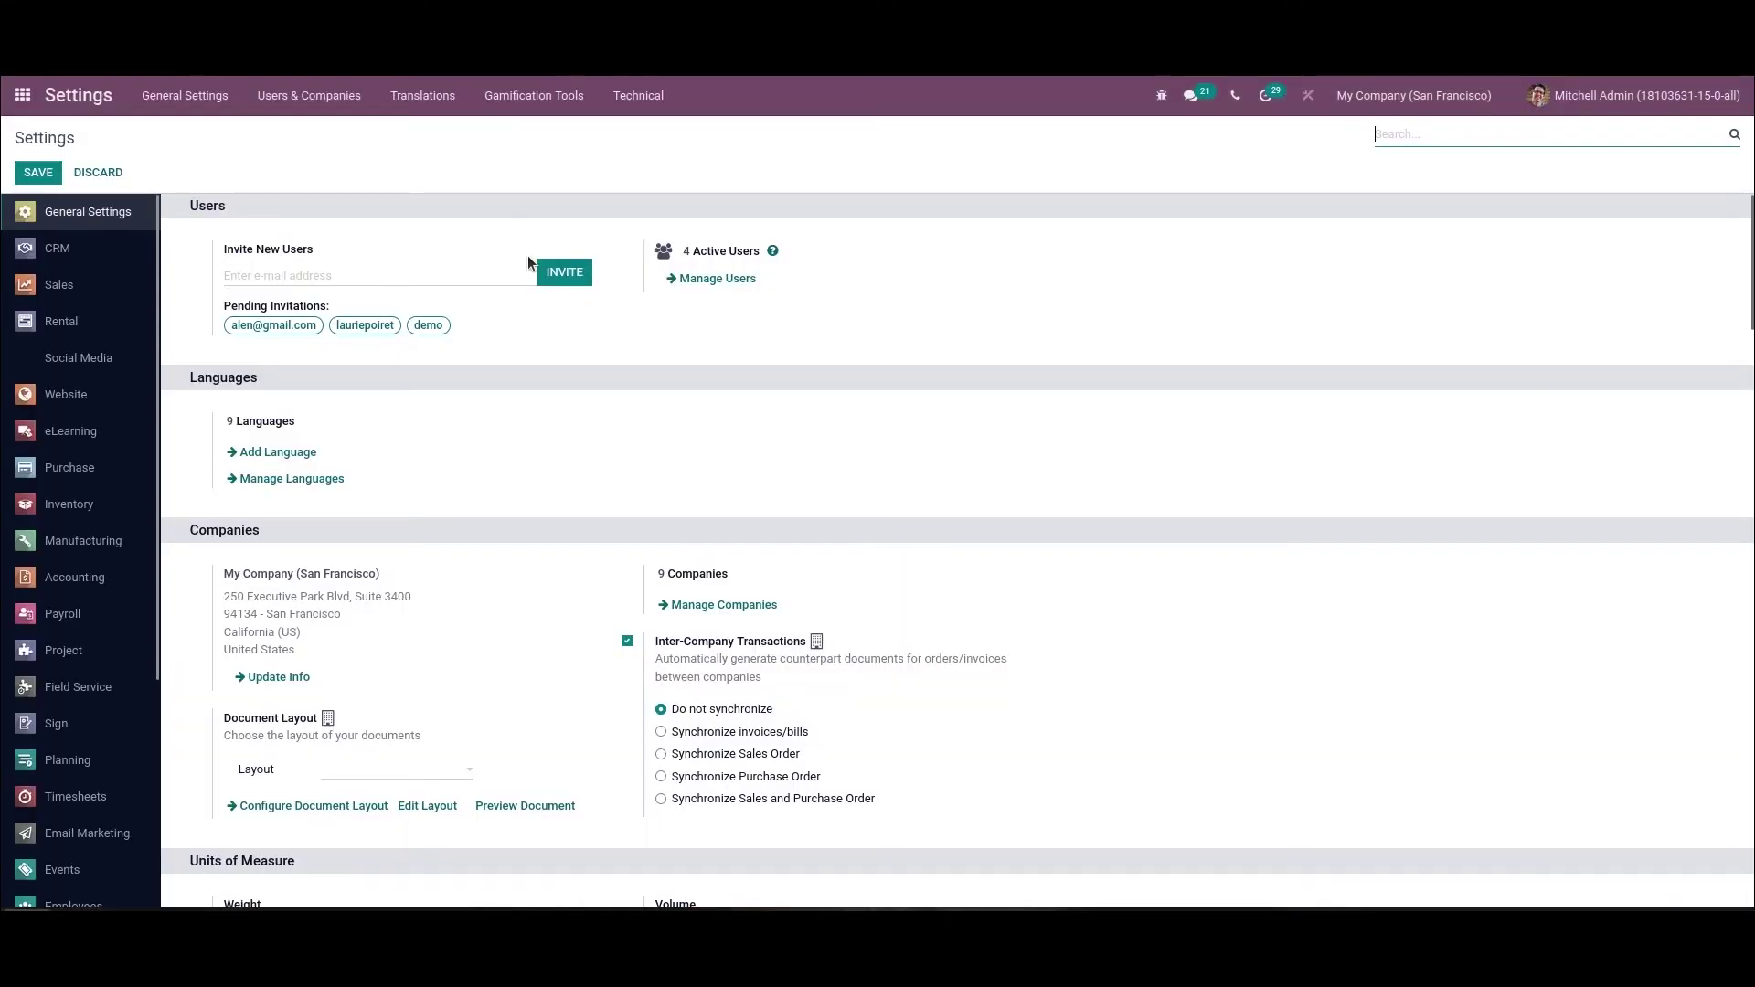
pyautogui.click(349, 96)
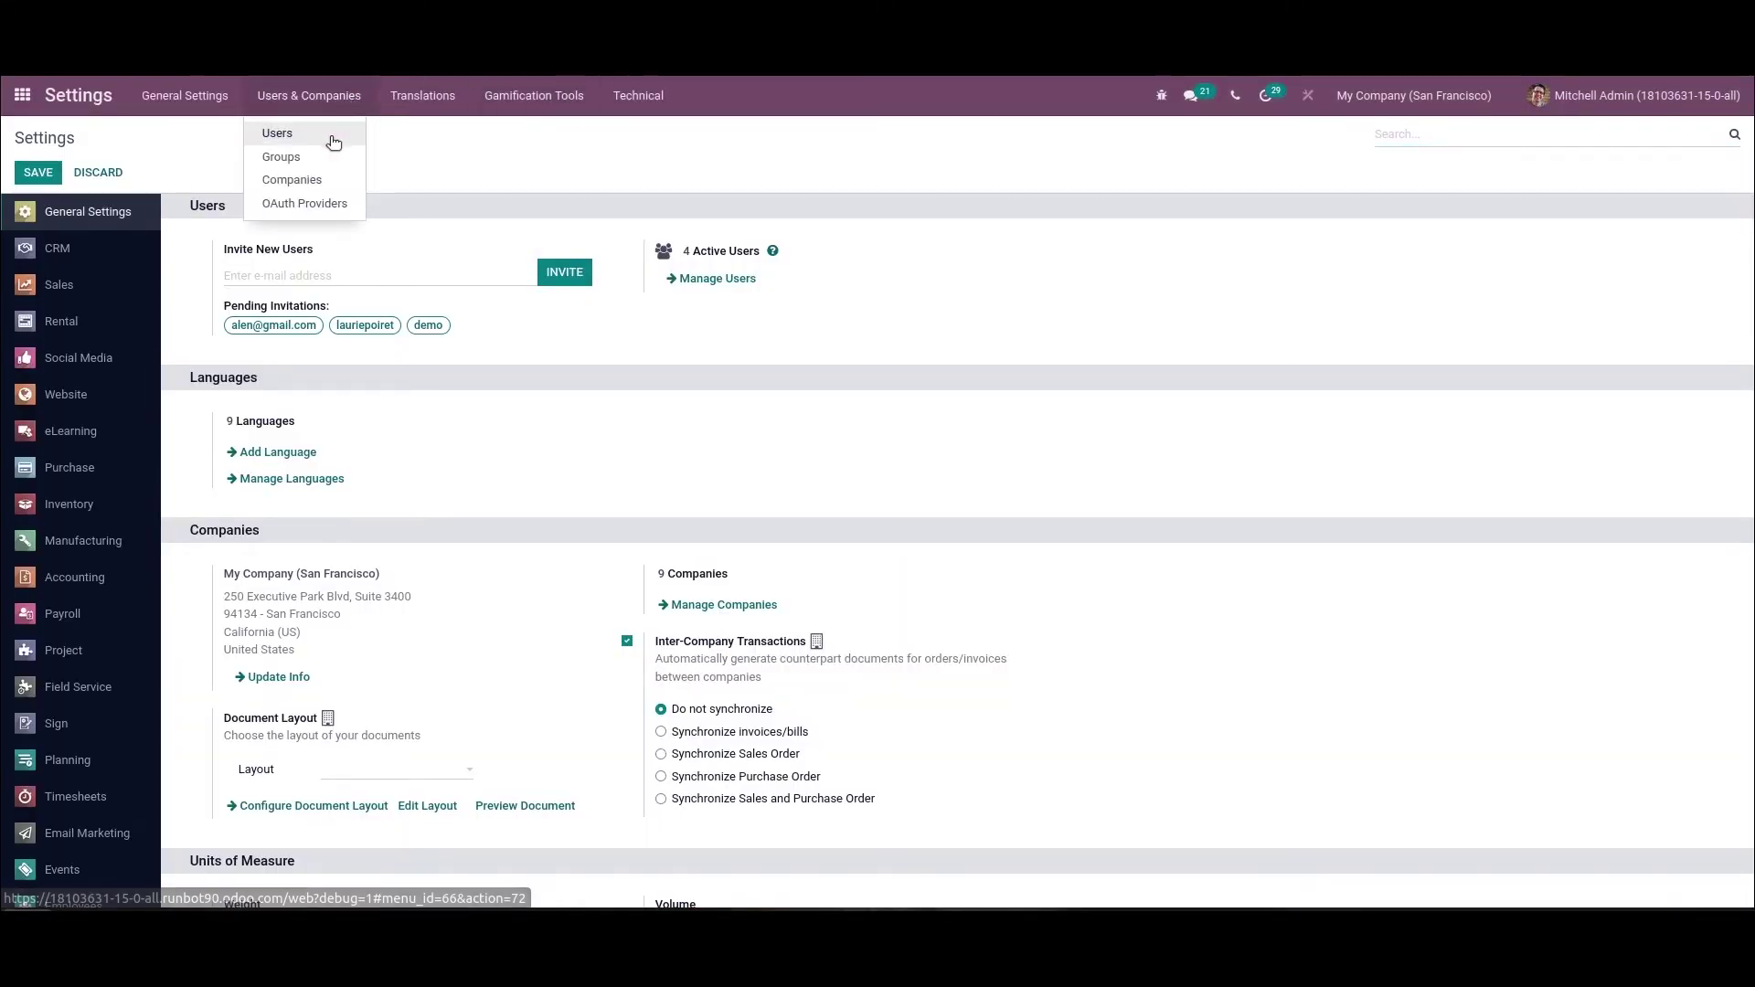
pyautogui.click(331, 135)
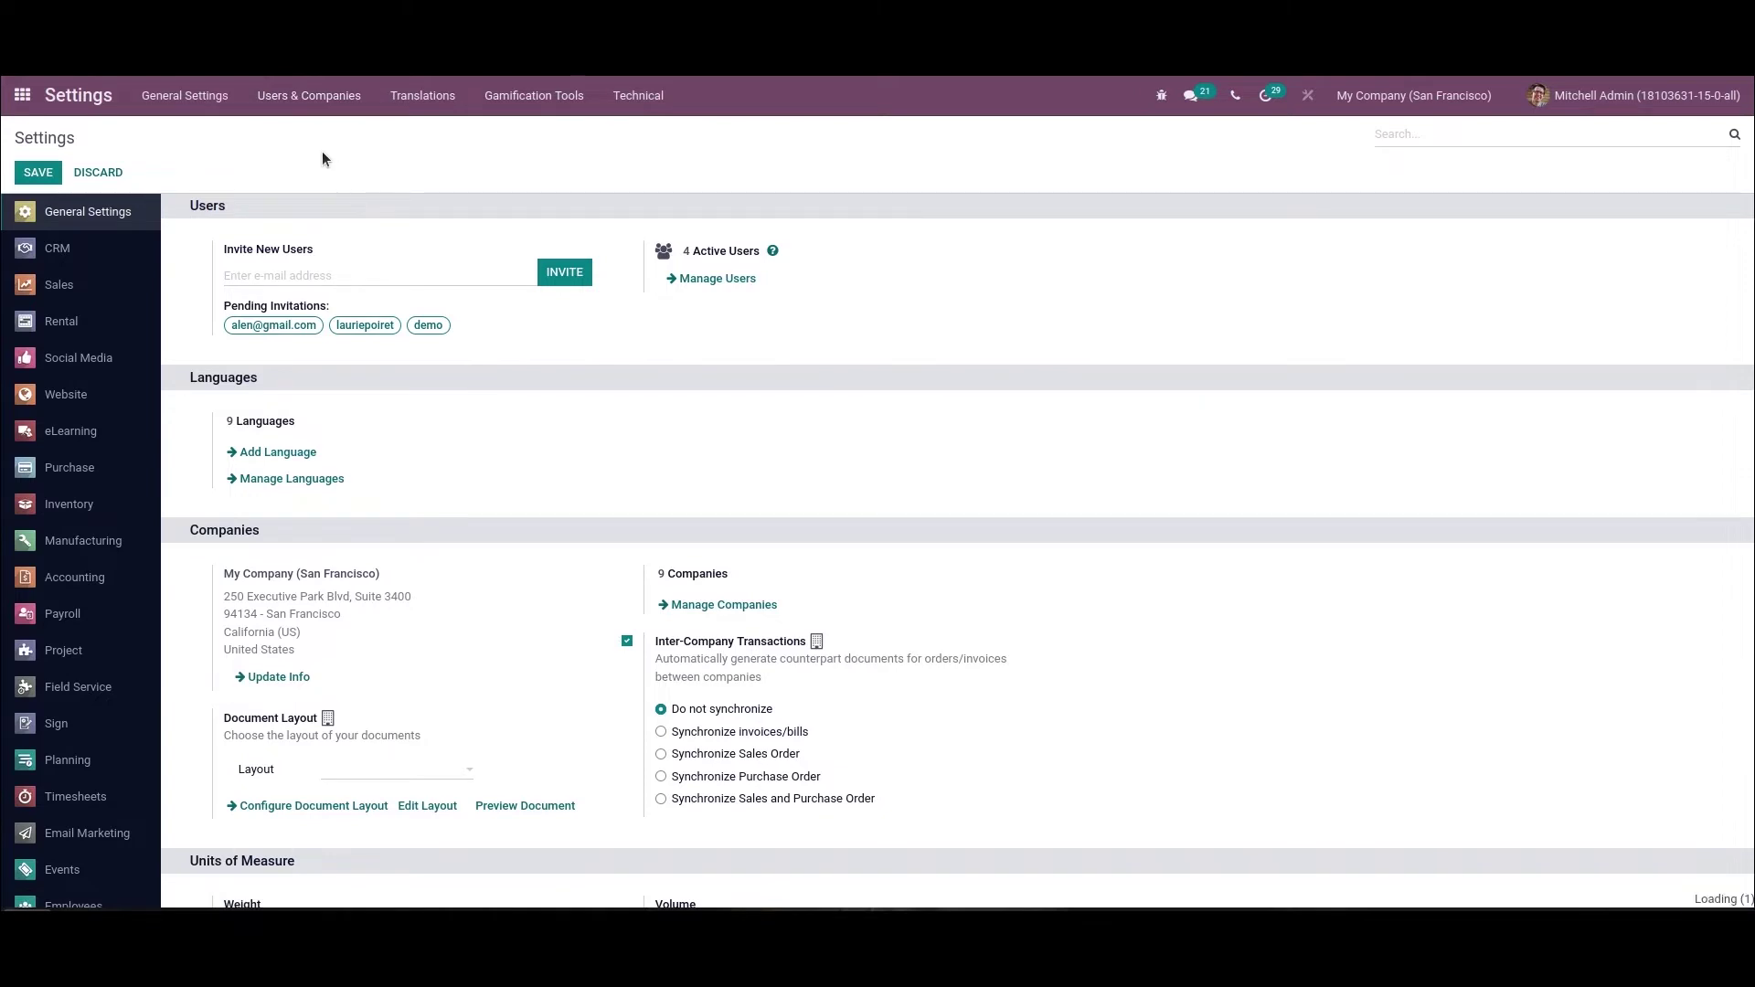
pyautogui.click(466, 252)
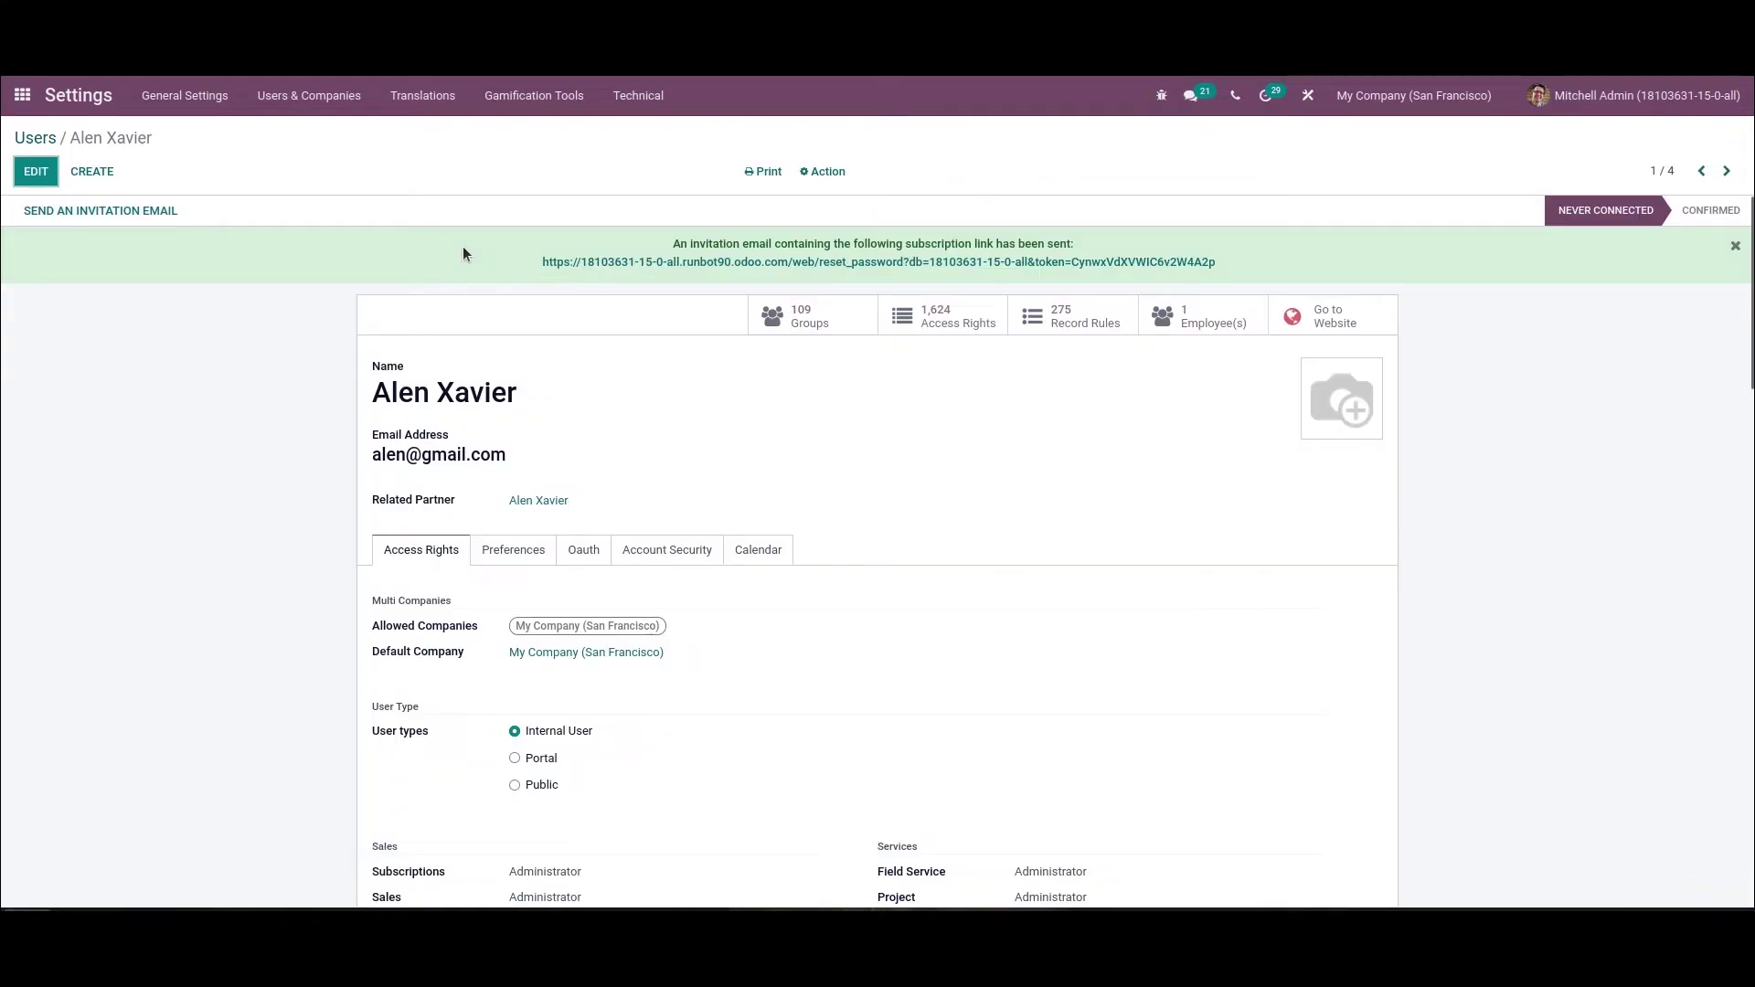
# - Edit the user and set Point of Sale access to User, keeping Subscriptions and Sales at Administrator
pyautogui.hotkey('alt', 'a')
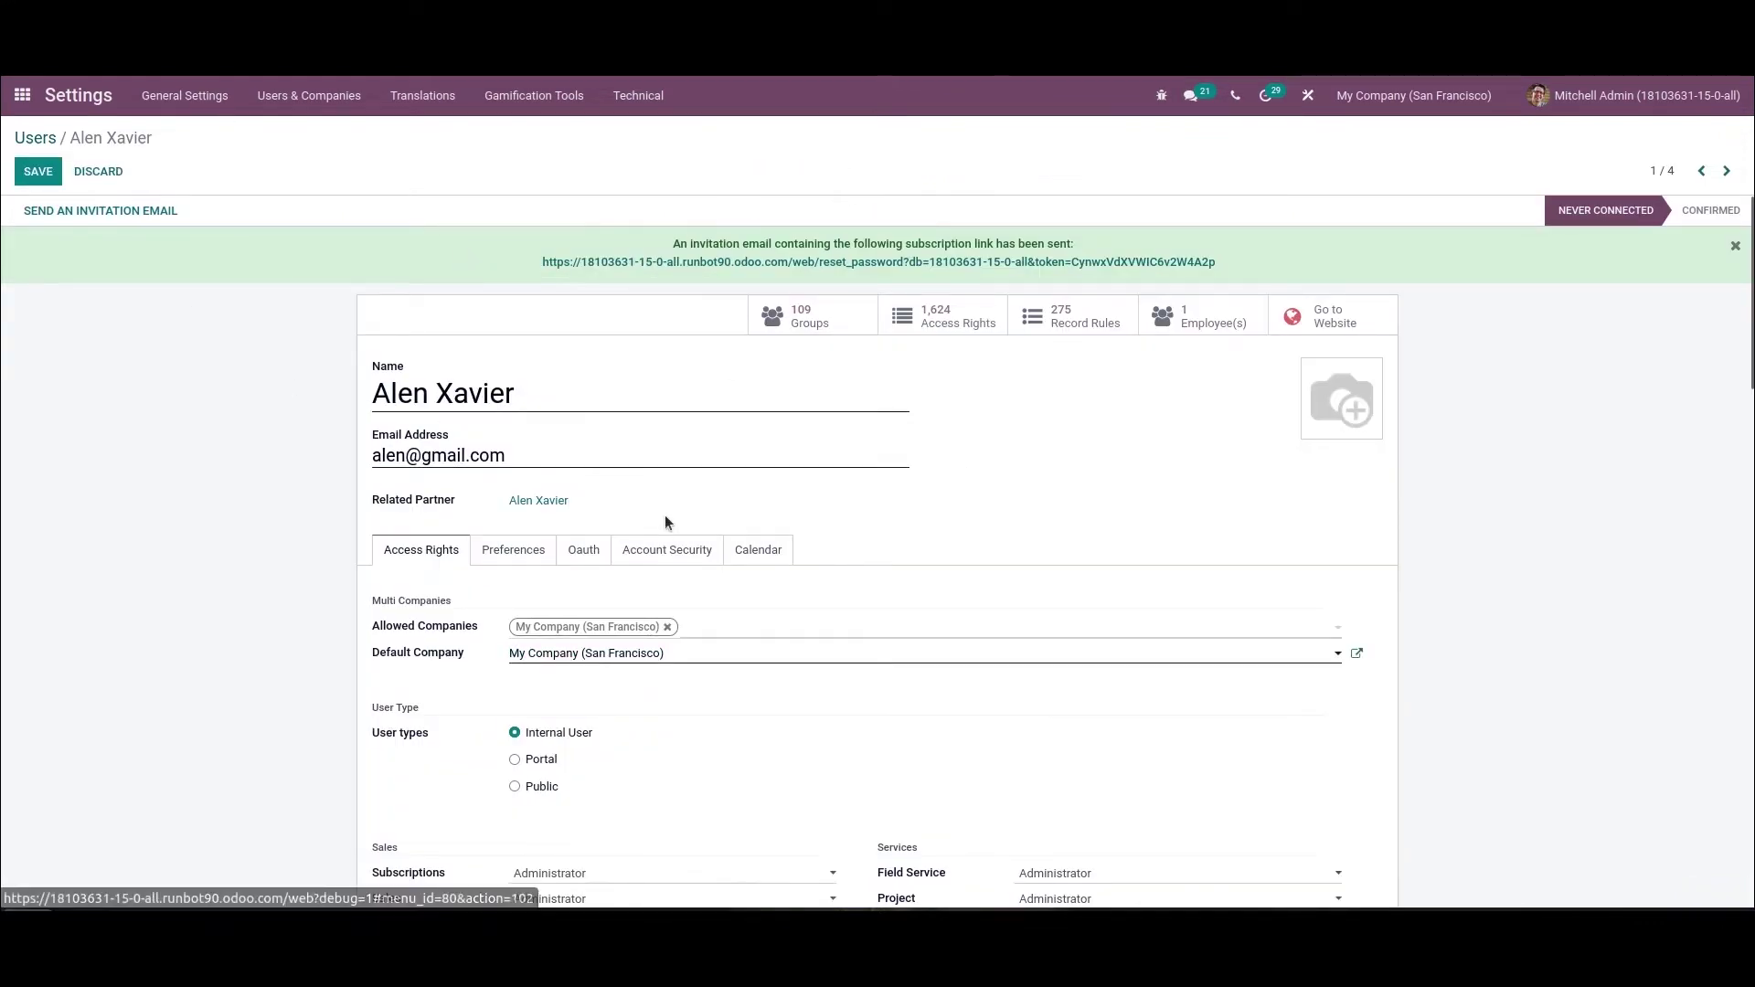
pyautogui.scroll(-5, 874, 529)
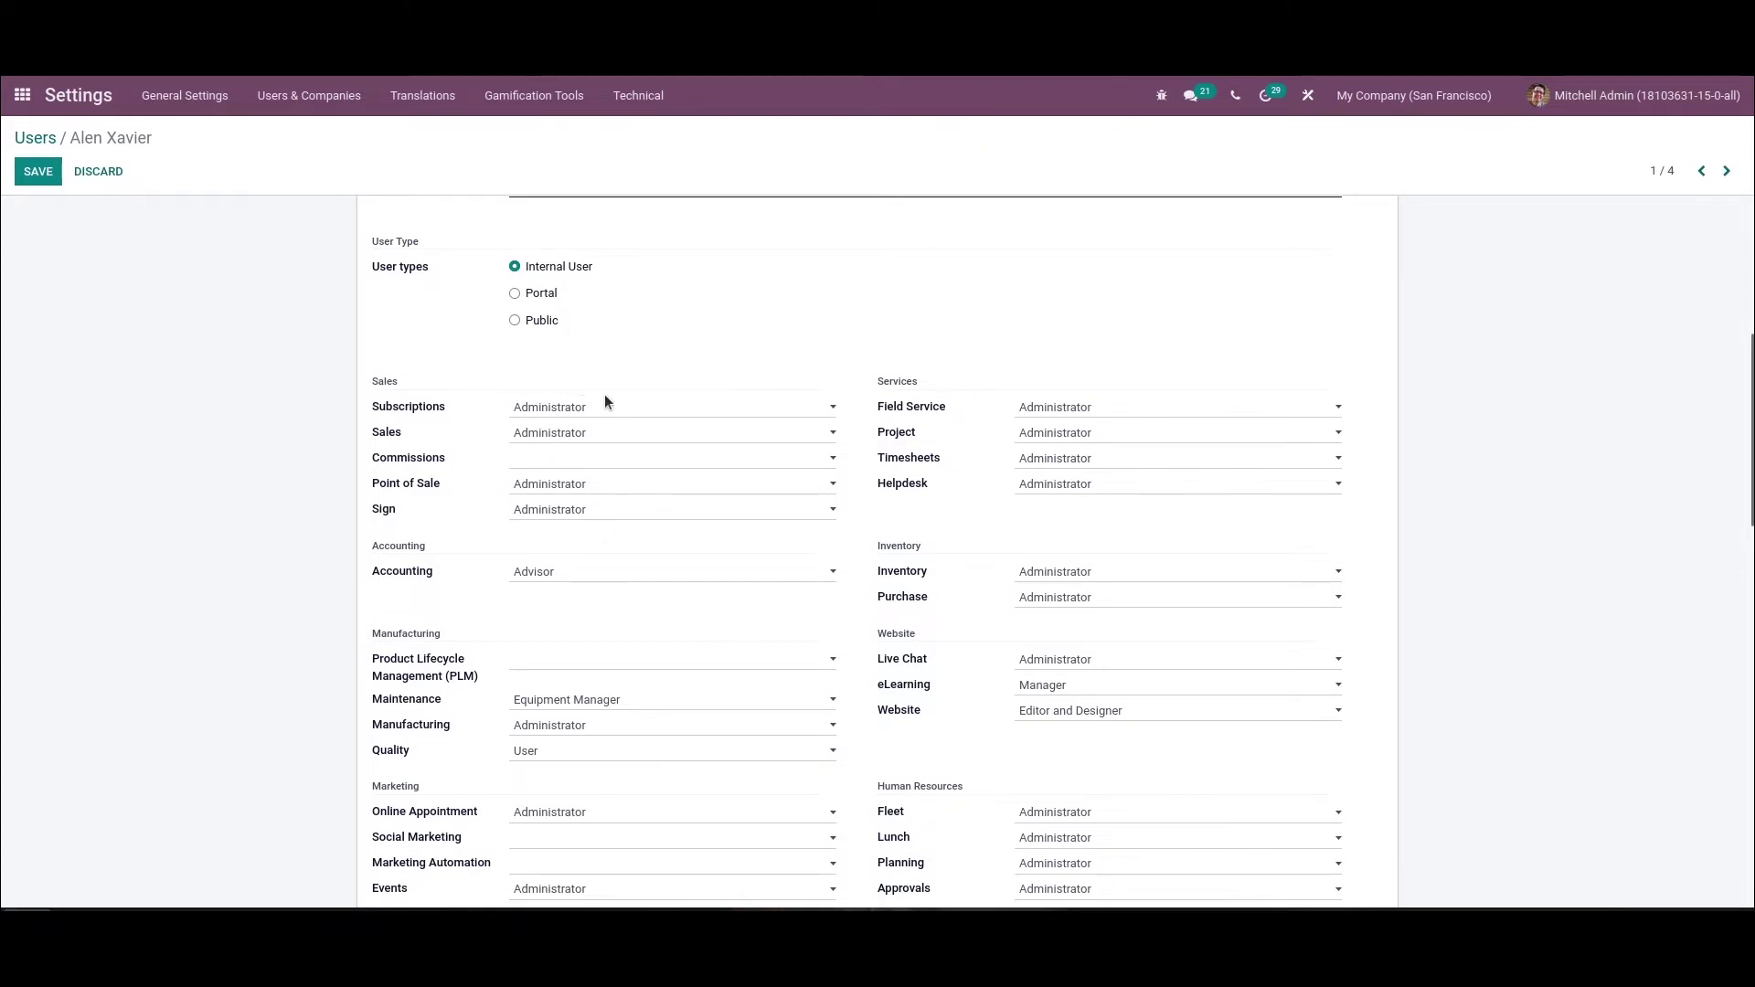
pyautogui.click(604, 407)
pyautogui.click(606, 483)
pyautogui.click(627, 433)
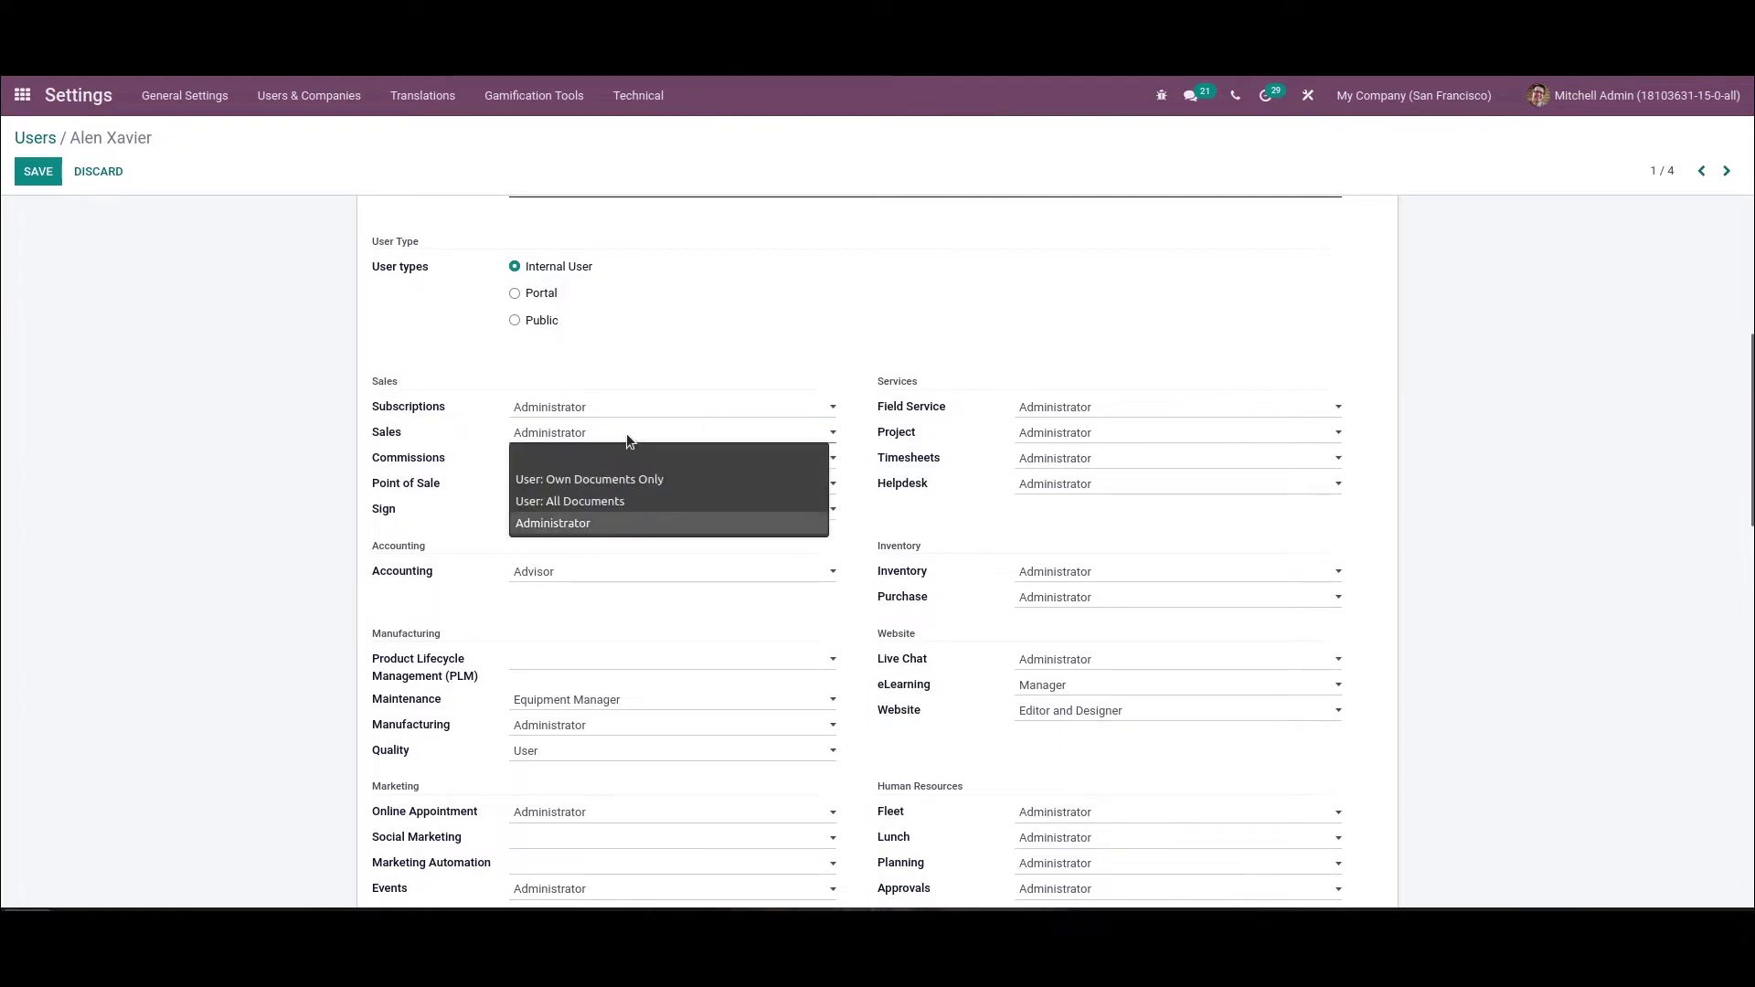
pyautogui.click(675, 317)
pyautogui.click(635, 492)
pyautogui.click(629, 532)
# - Set Field Service access to User, leaving Sign unchanged, and return to the home menu
pyautogui.click(633, 510)
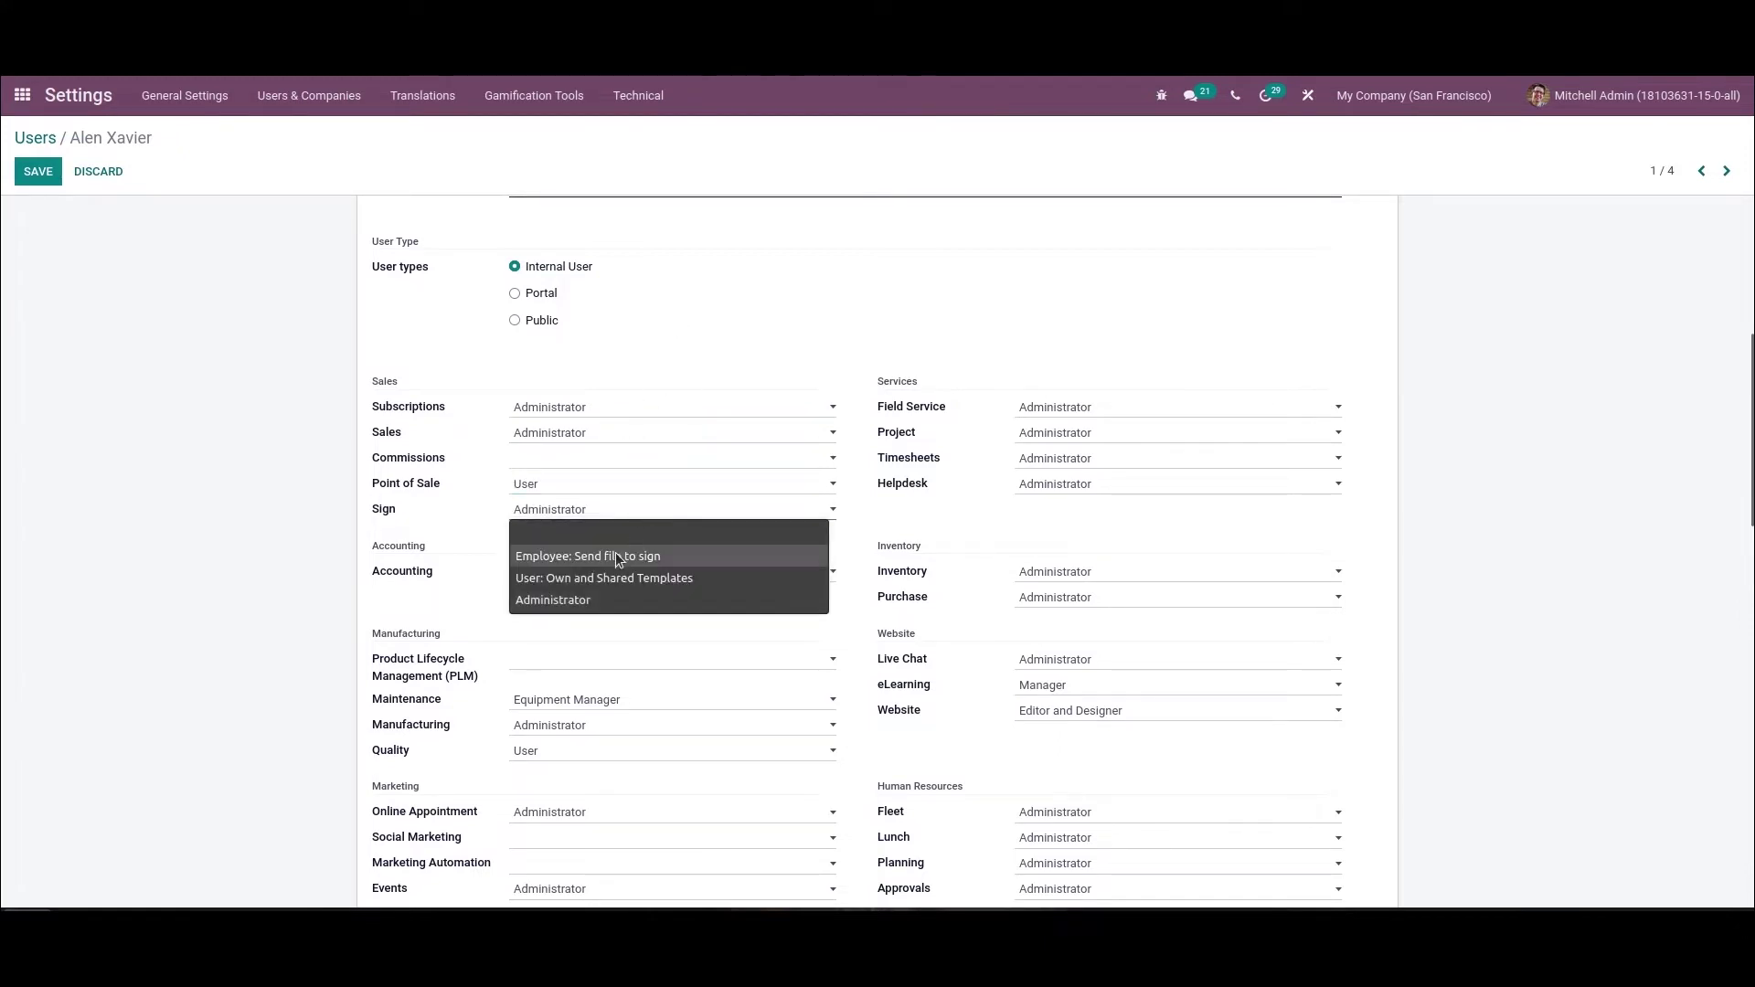
pyautogui.click(661, 366)
pyautogui.click(1136, 404)
pyautogui.click(1153, 408)
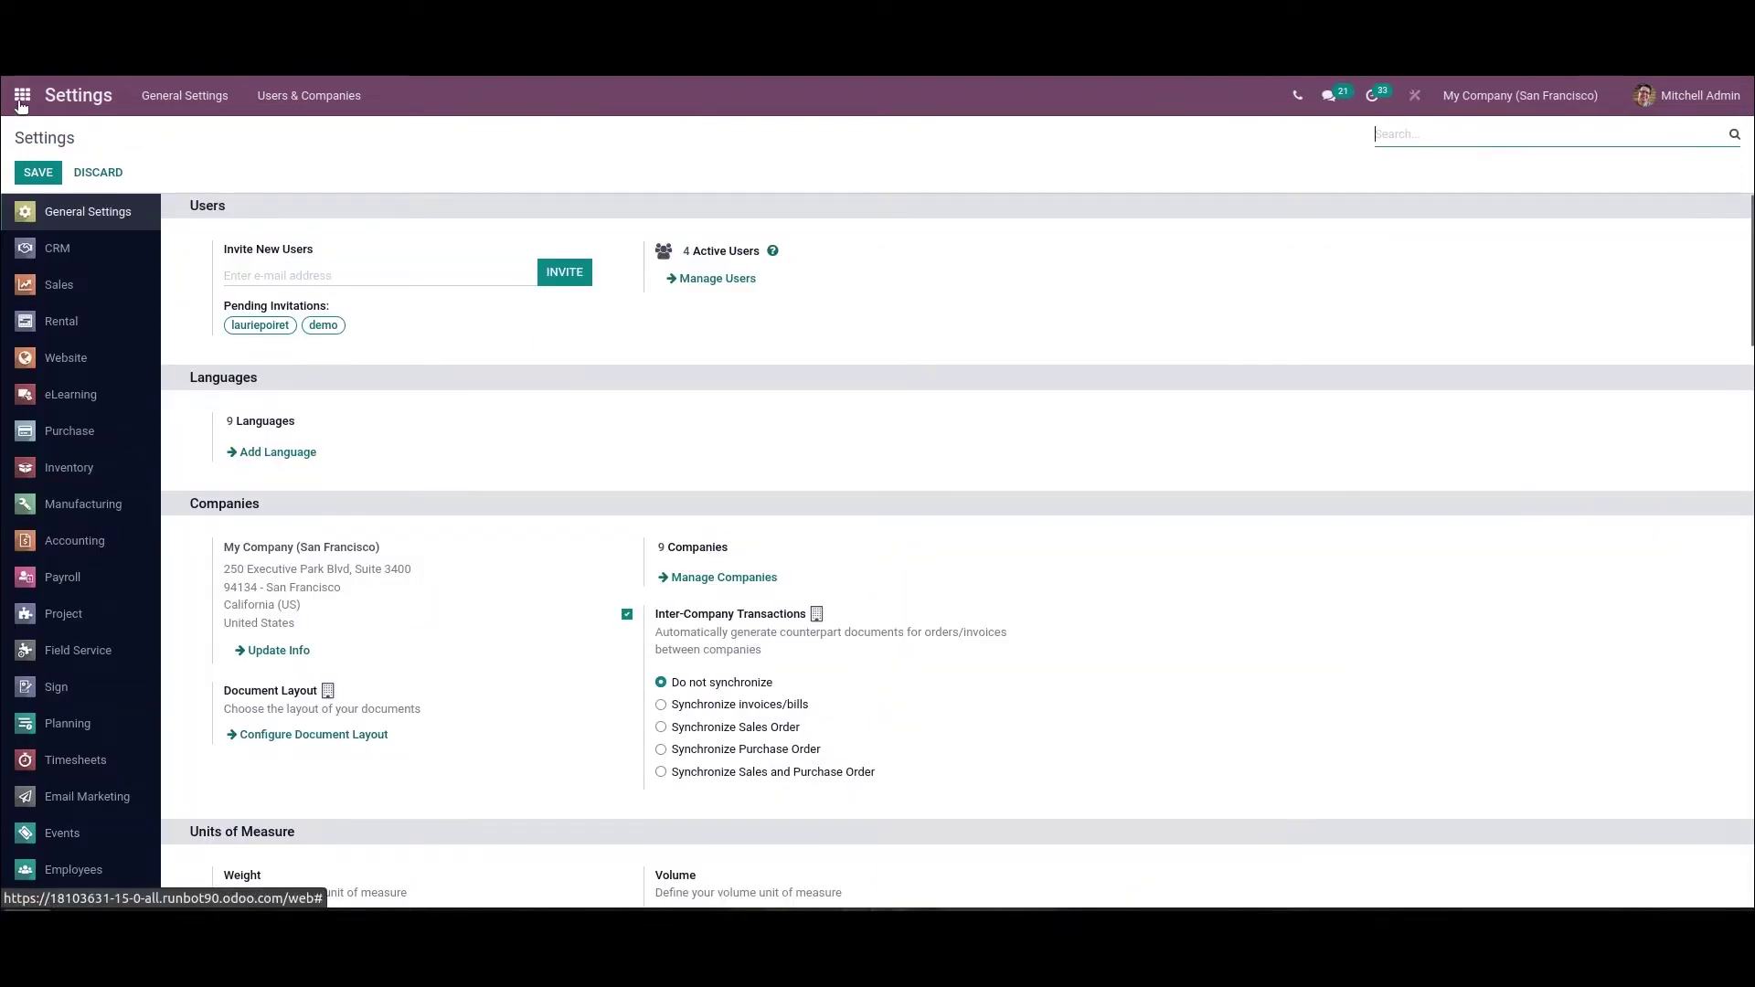
pyautogui.click(22, 95)
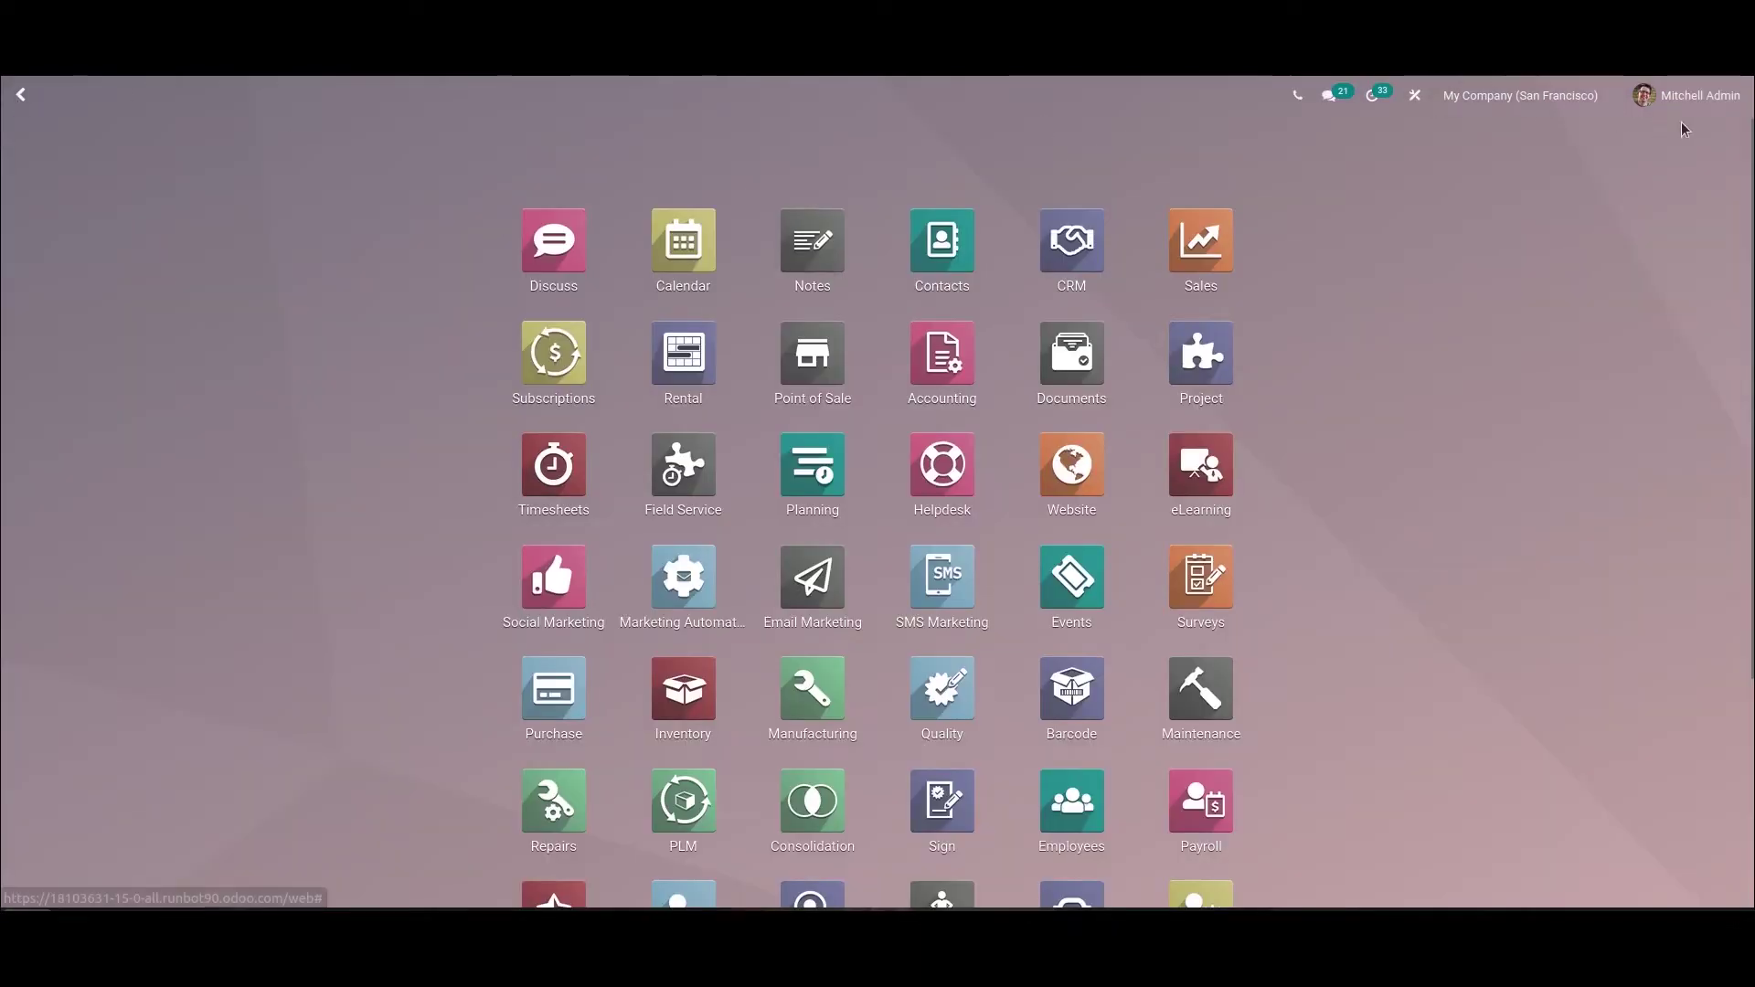
pyautogui.click(1689, 95)
# - Log out of the admin account, log in as the new user, and open Attendances
pyautogui.click(1674, 270)
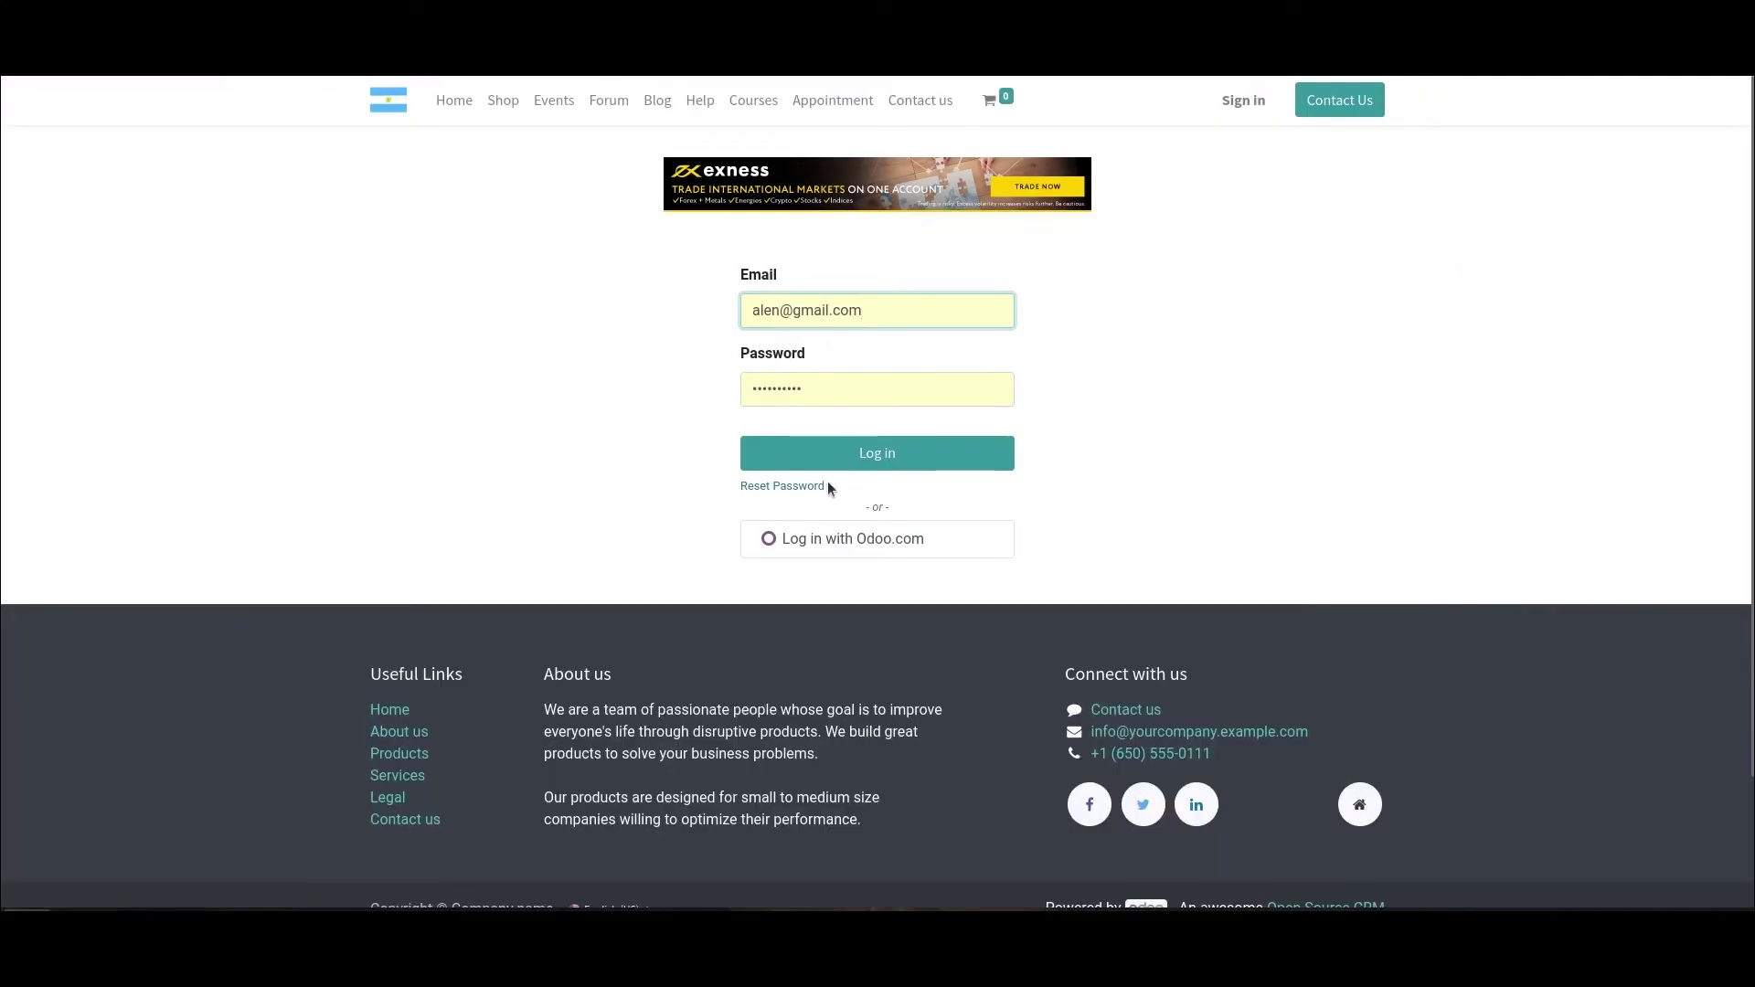
pyautogui.click(867, 457)
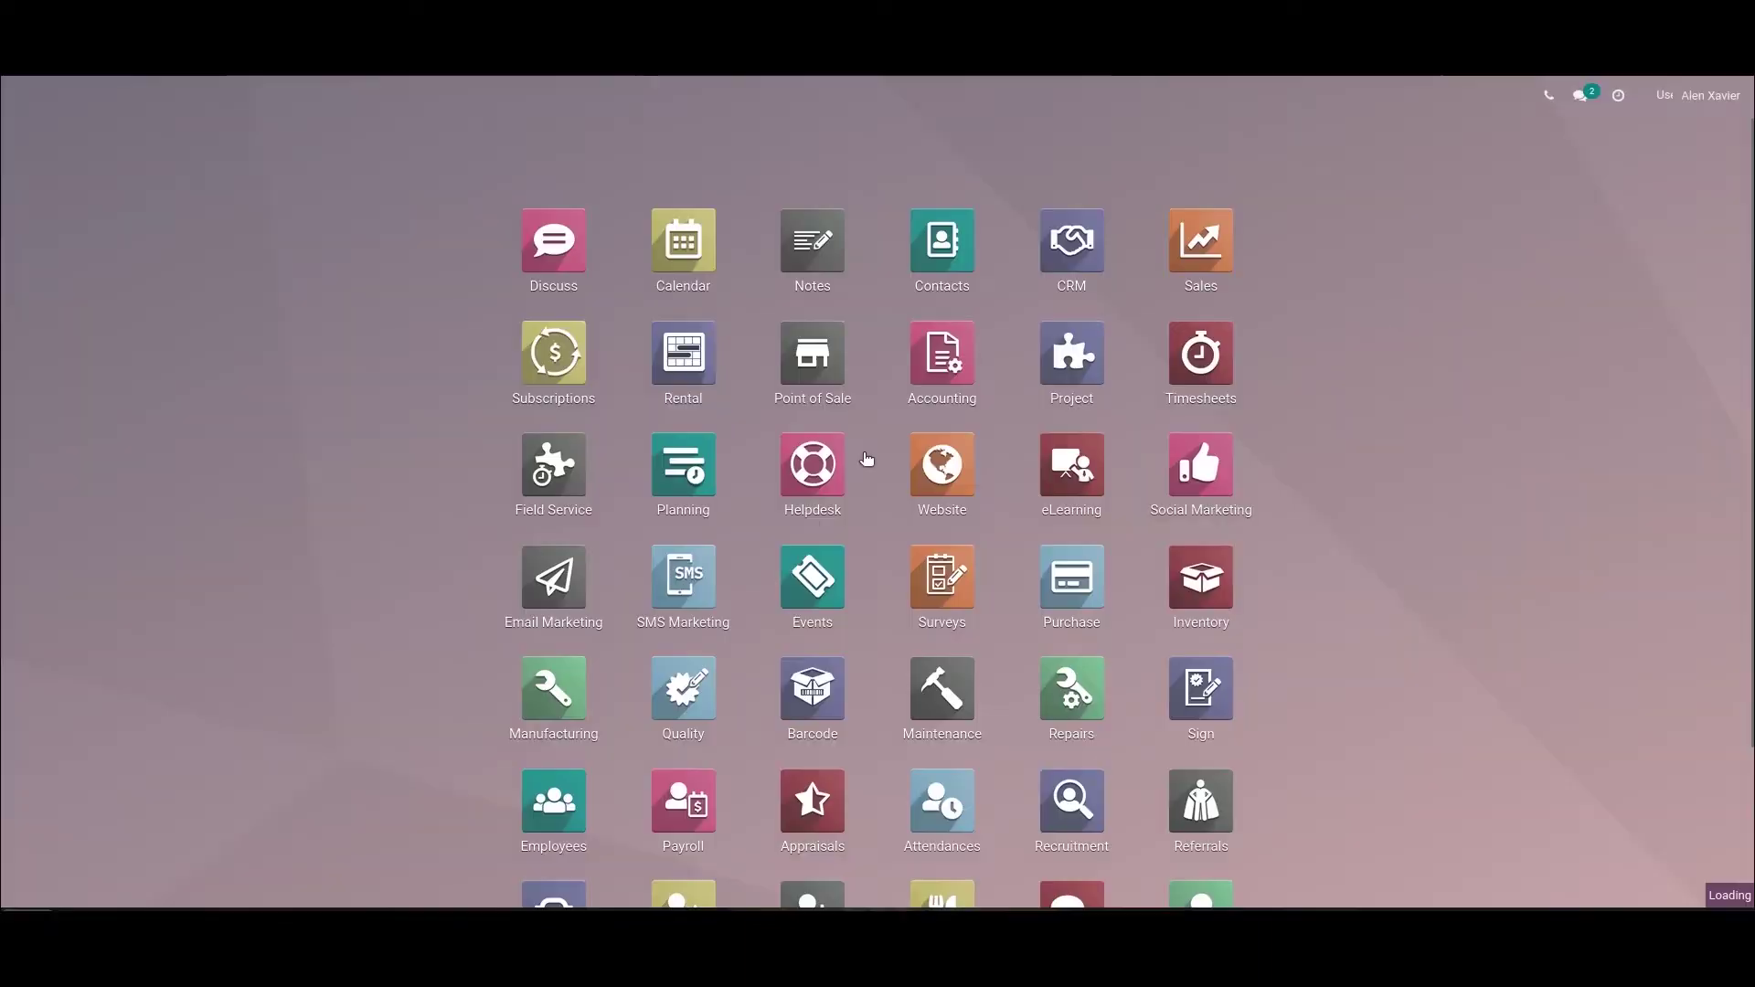
pyautogui.write('at')
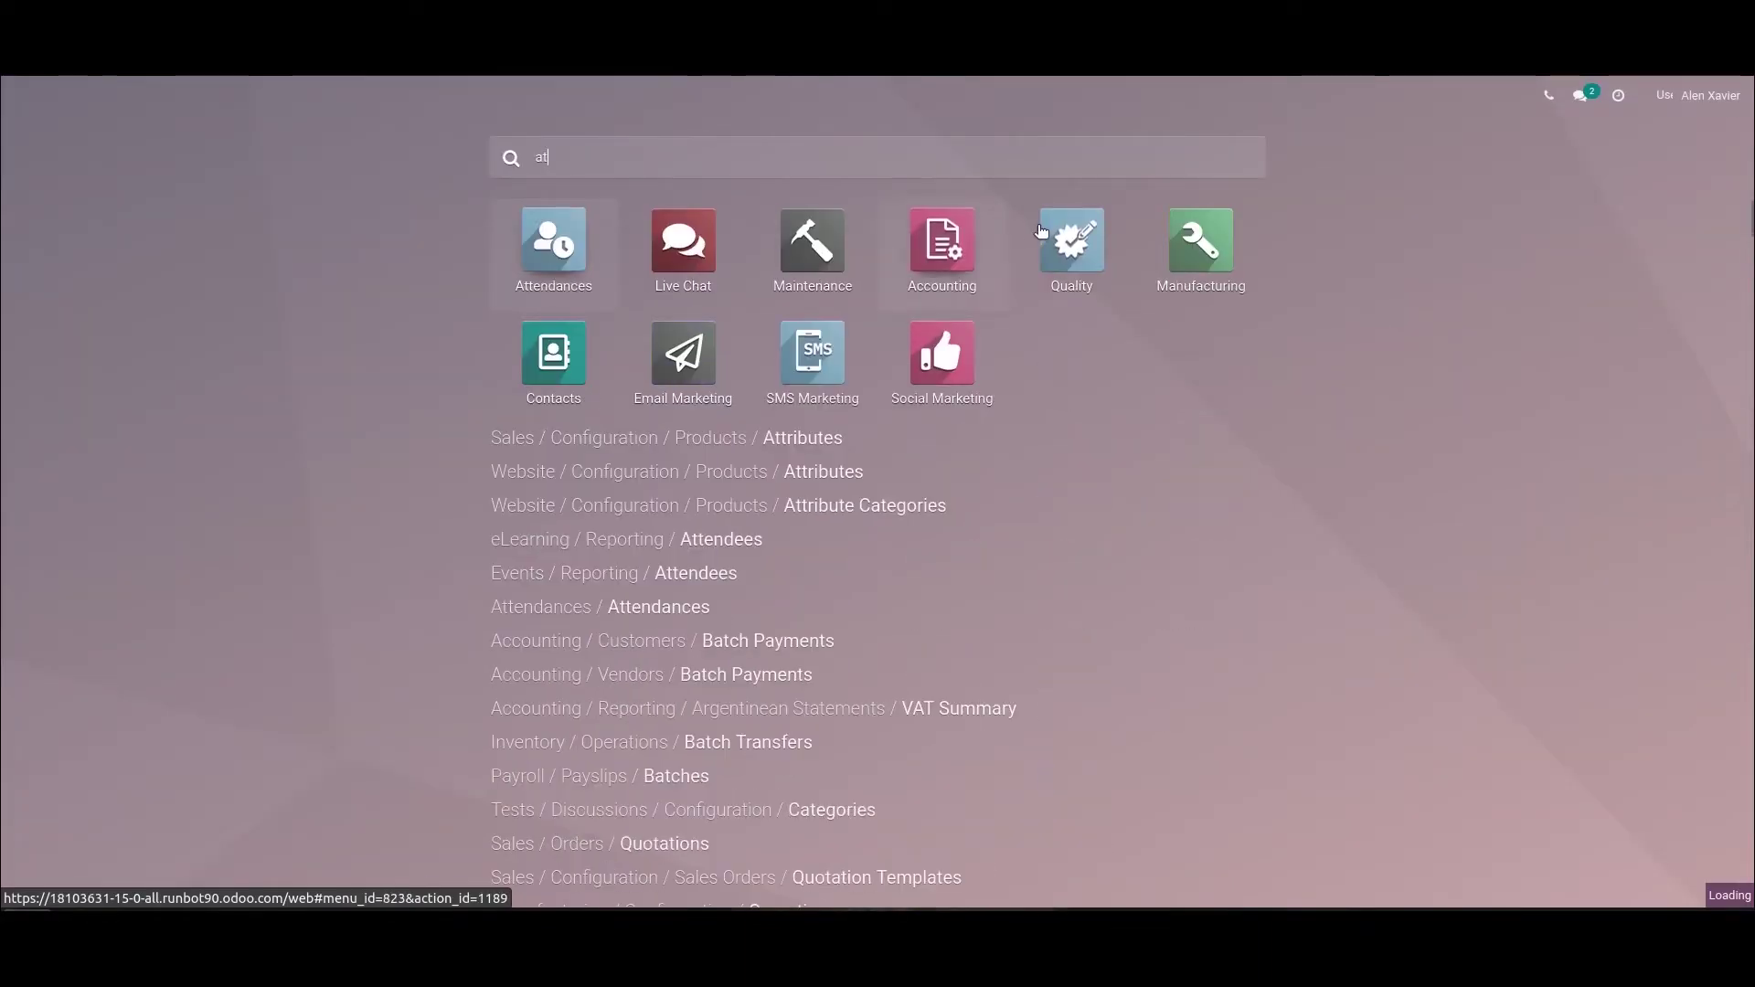
pyautogui.press('Return')
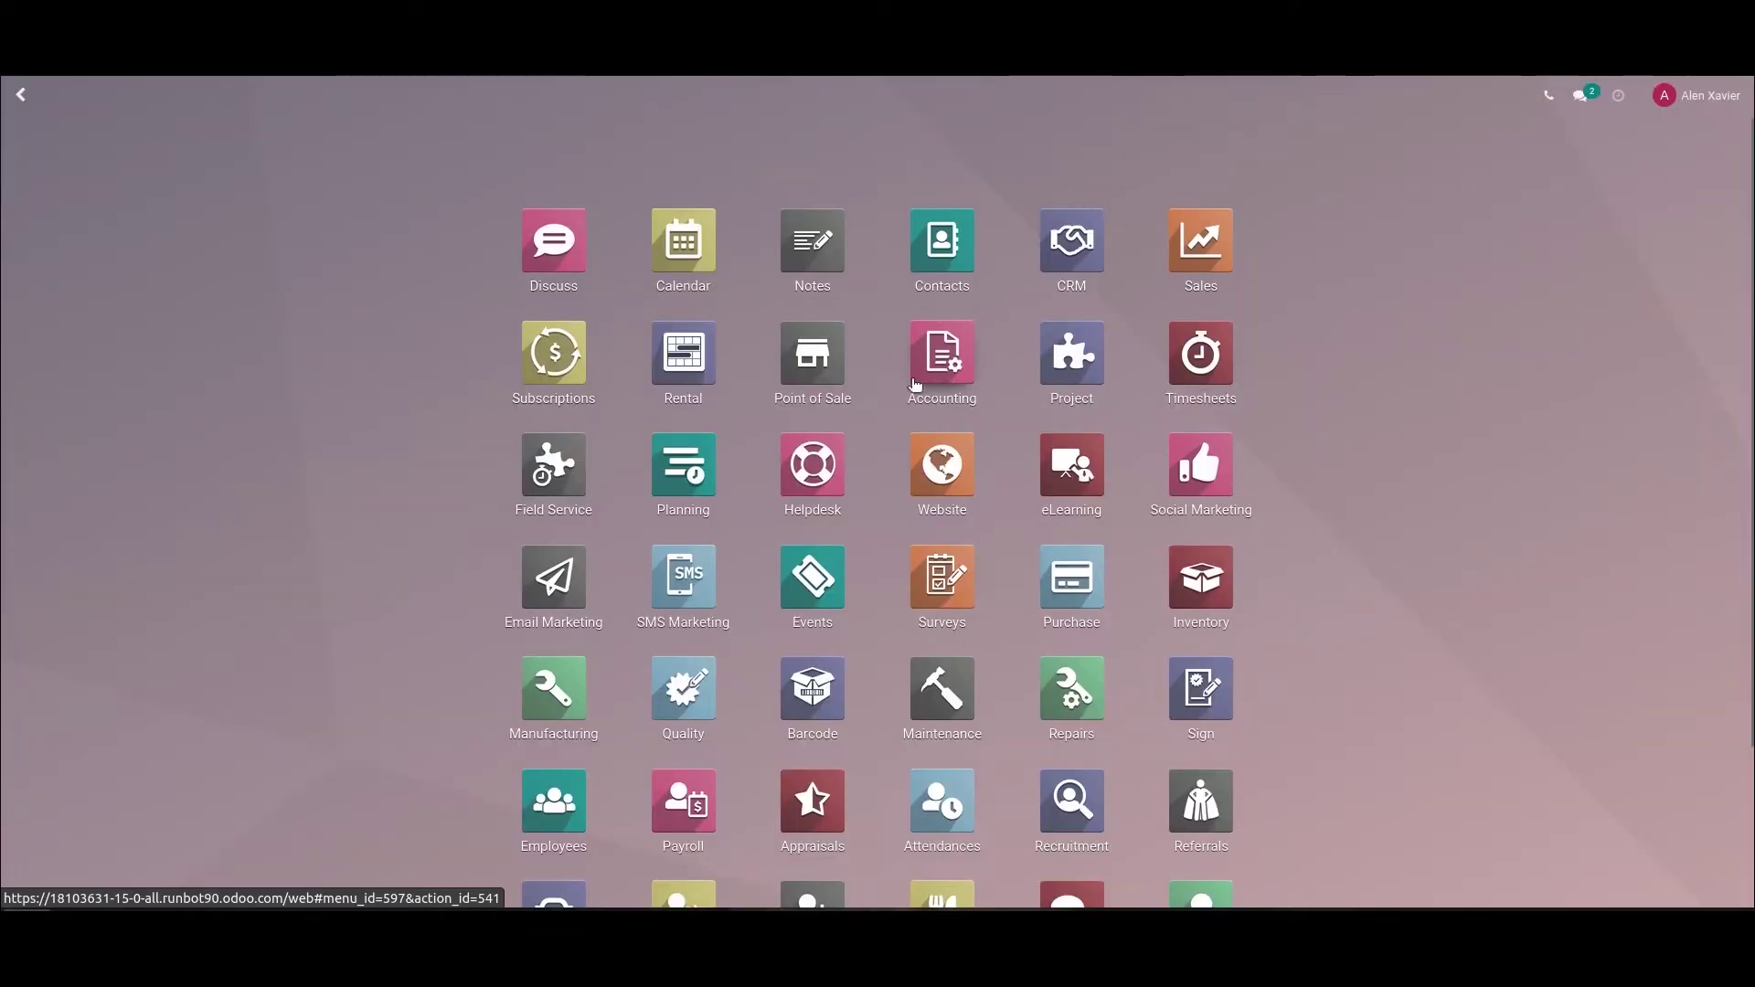
pyautogui.write('att')
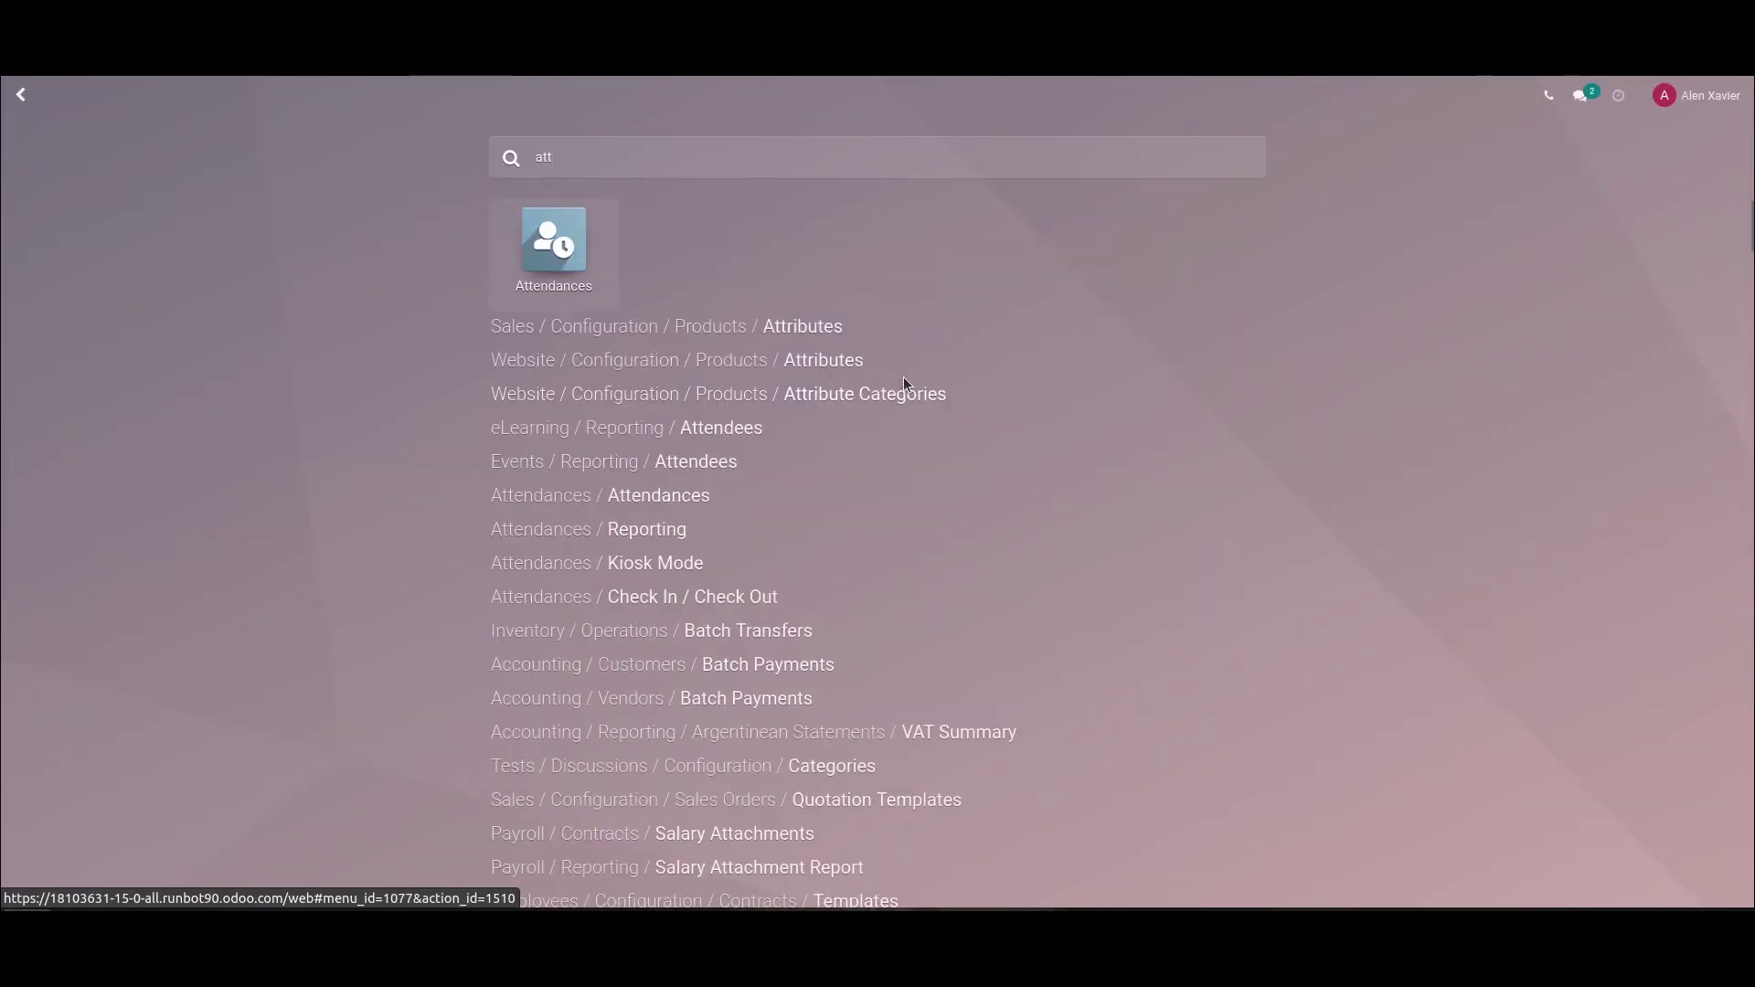
pyautogui.click(579, 267)
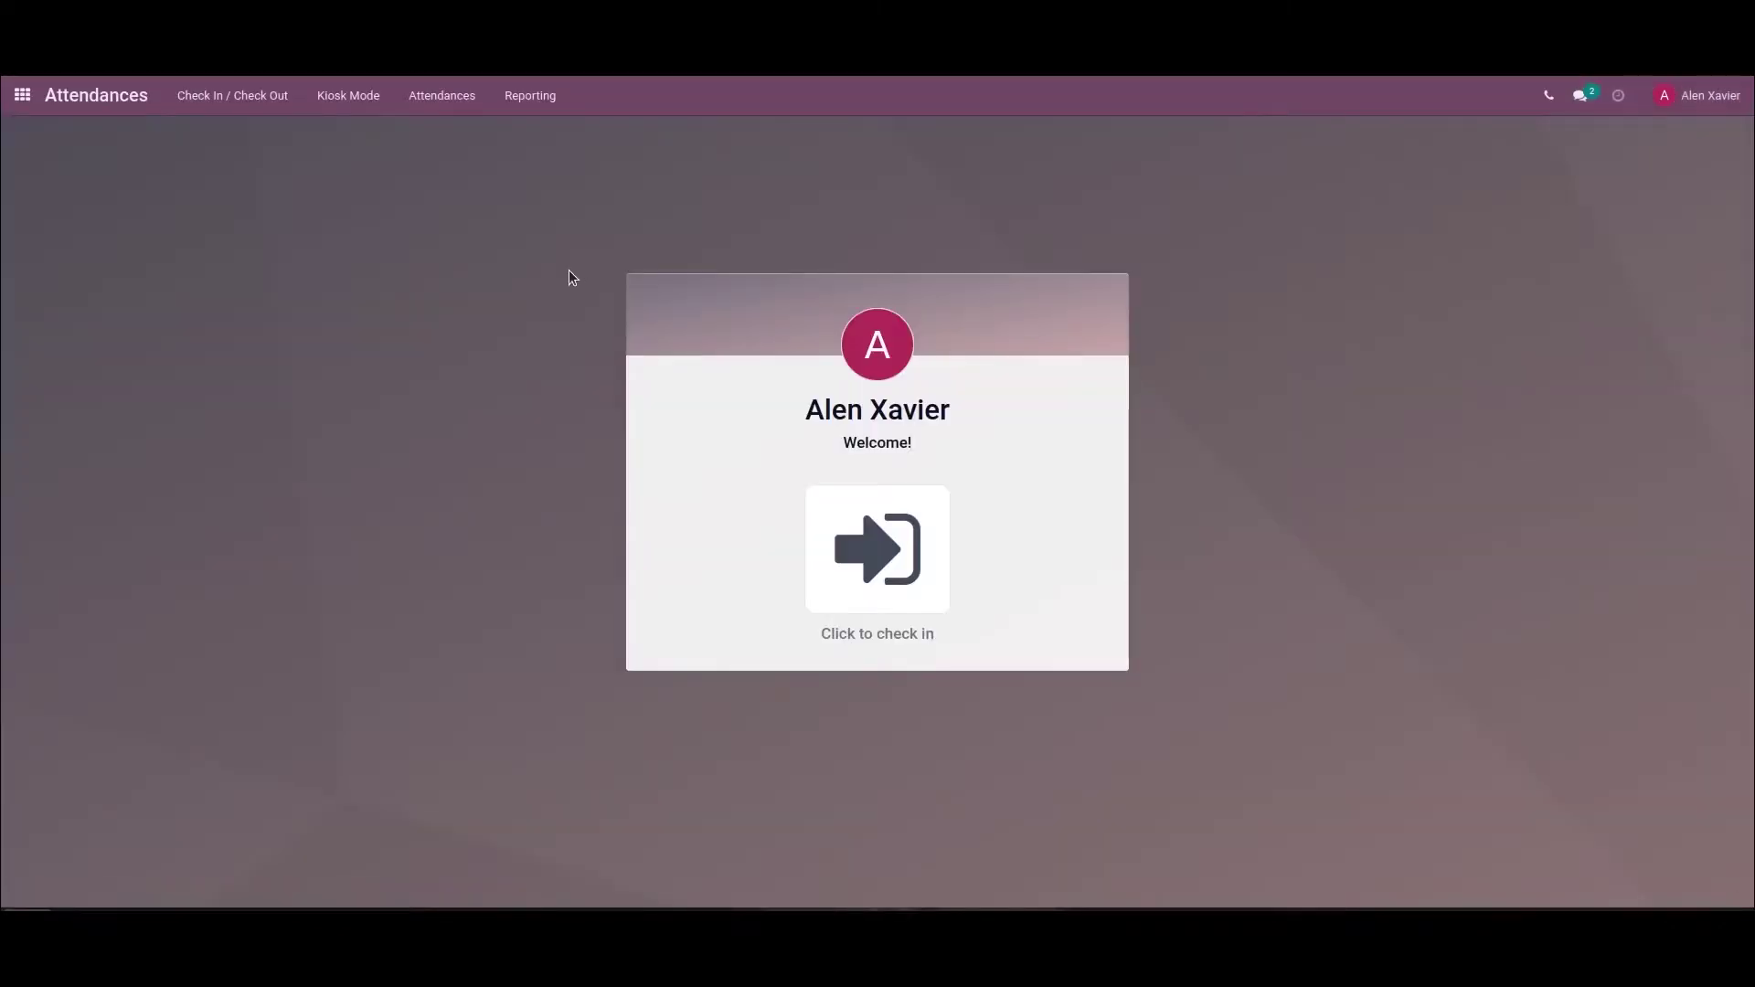
# - Start kiosk mode and choose Identify Manually to list the employees
pyautogui.click(354, 104)
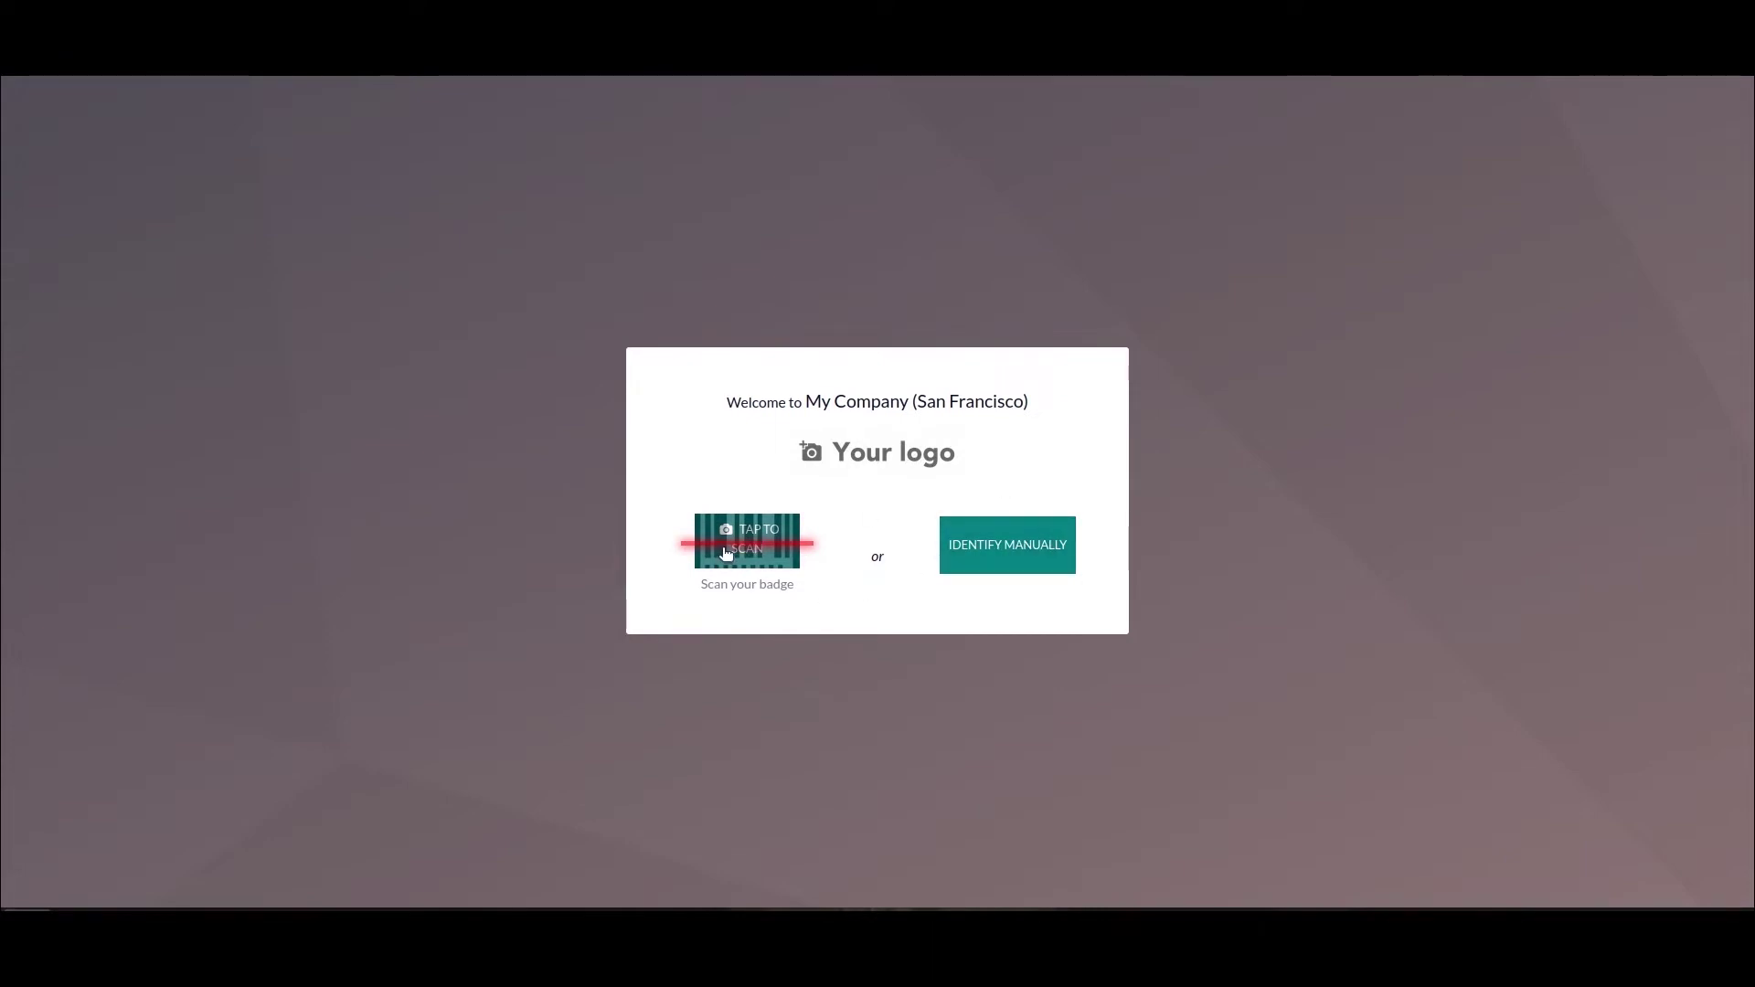
pyautogui.click(1028, 546)
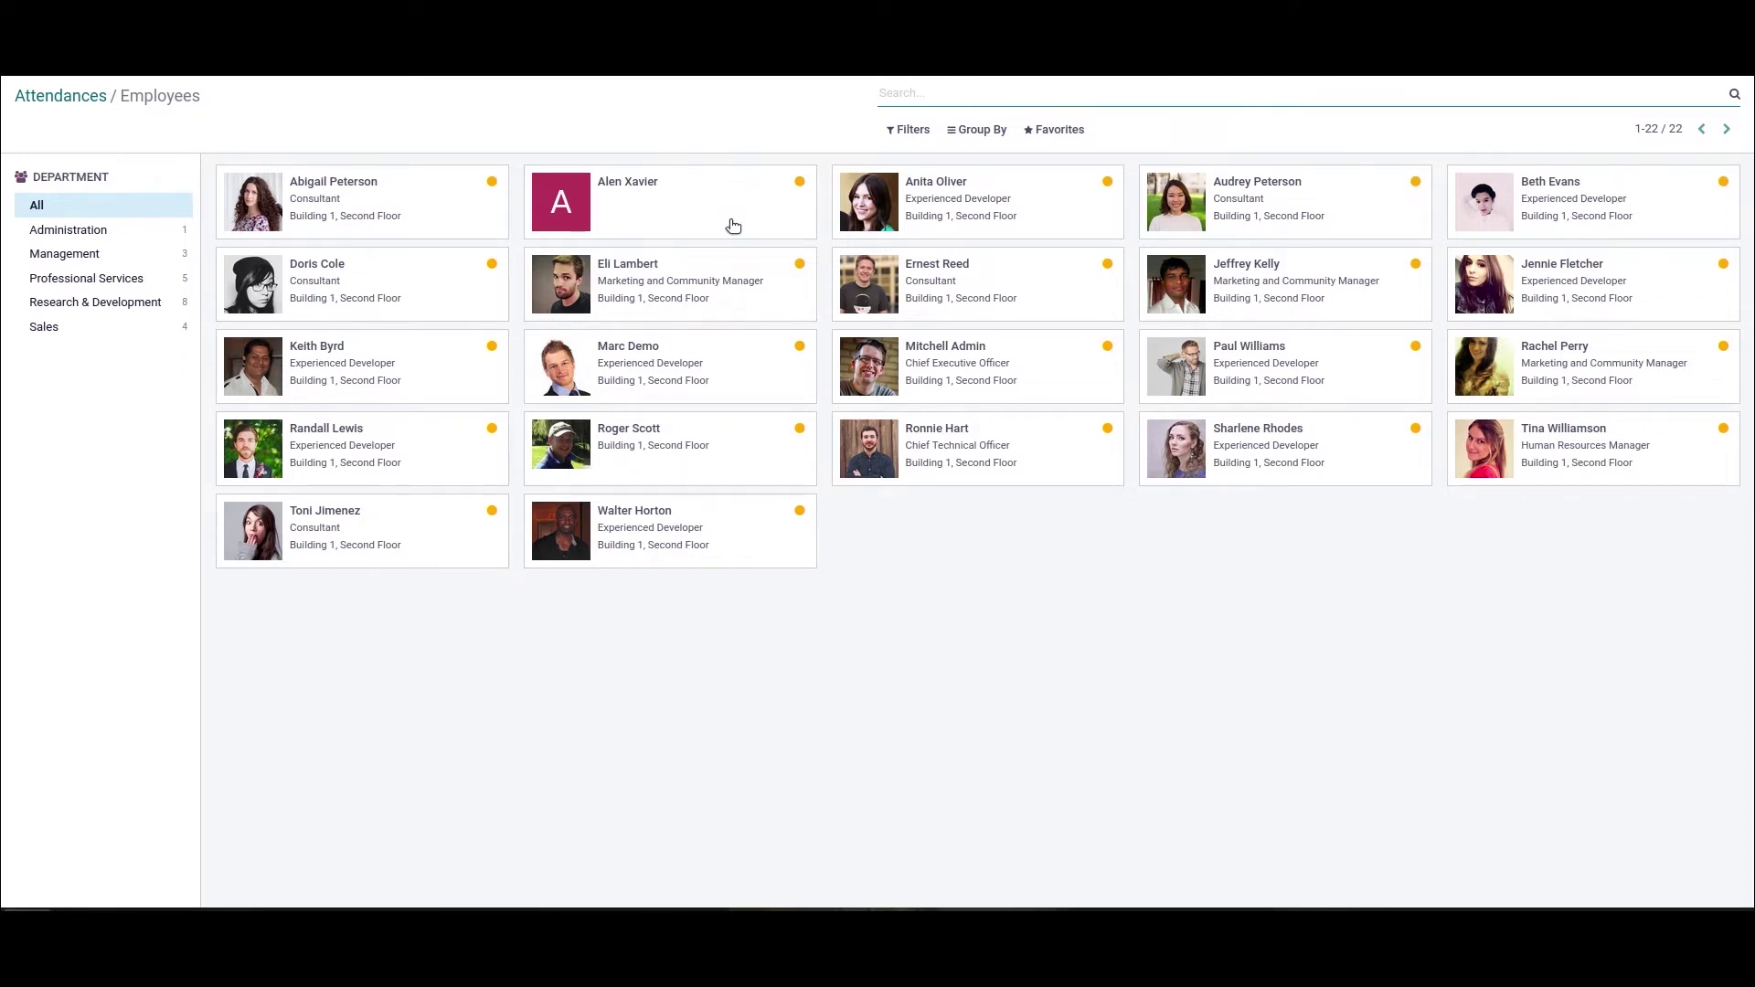
# - Check the new employee in at 10:59:53 by picking their card and entering their PIN
pyautogui.click(666, 191)
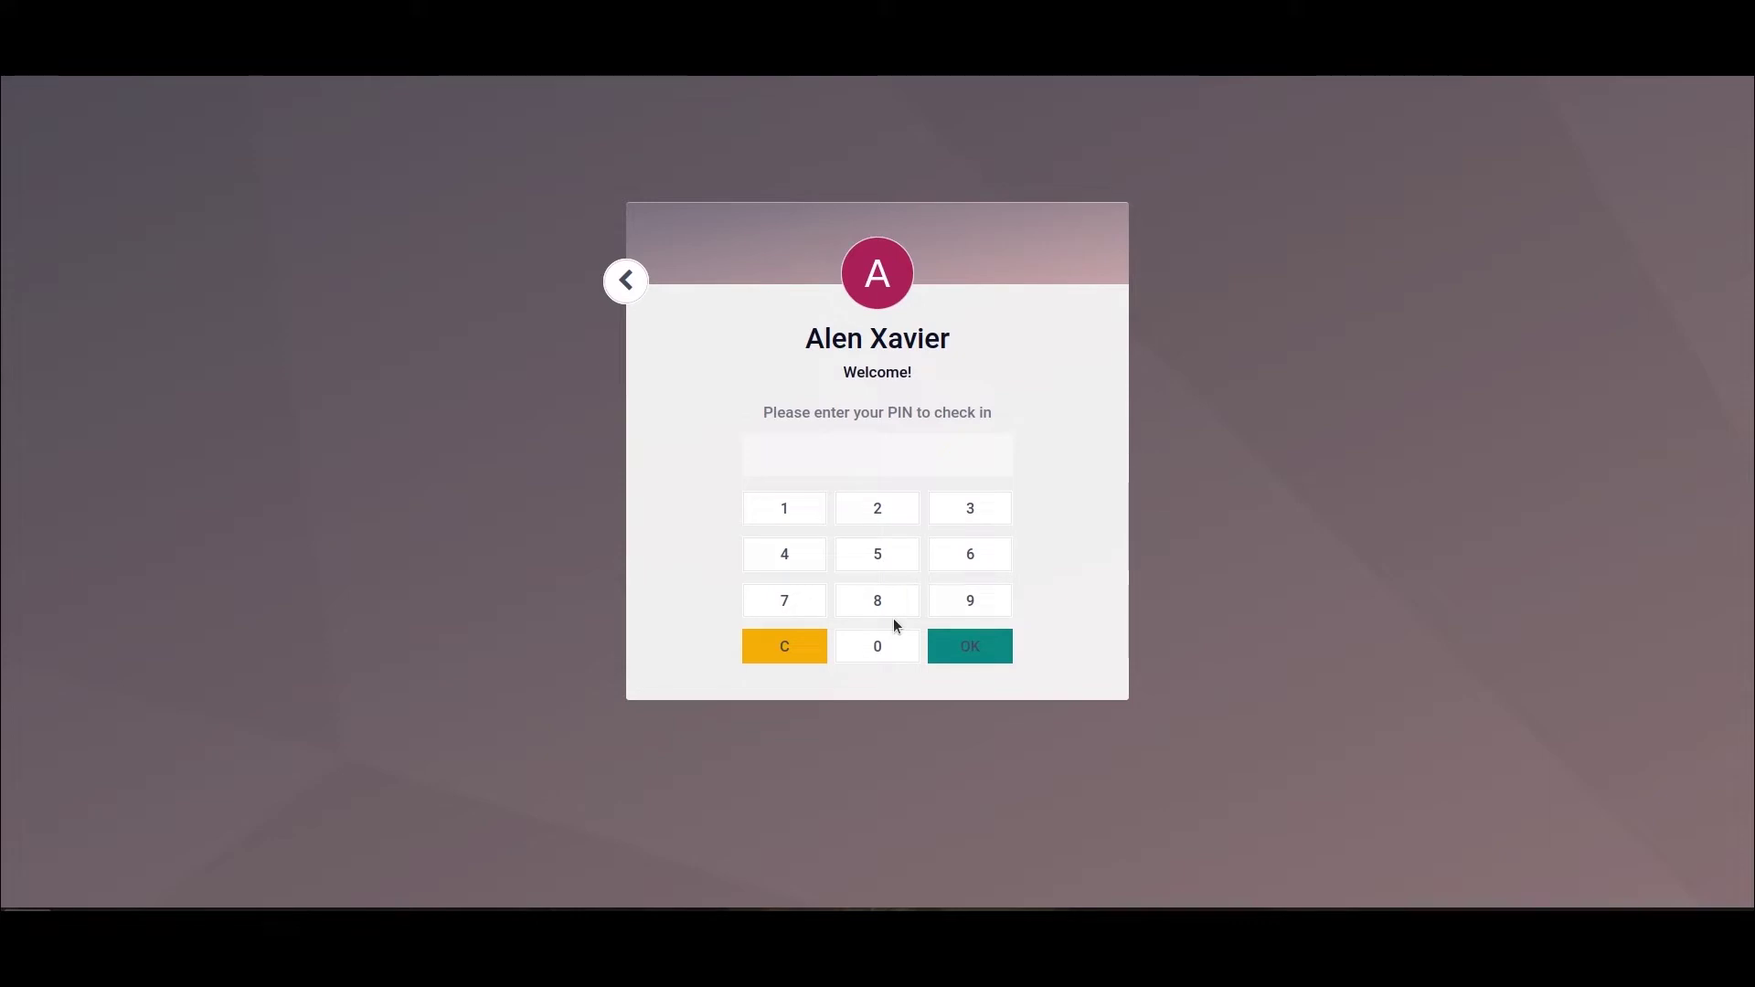
pyautogui.click(872, 648)
pyautogui.click(872, 648)
pyautogui.click(872, 648)
pyautogui.click(984, 637)
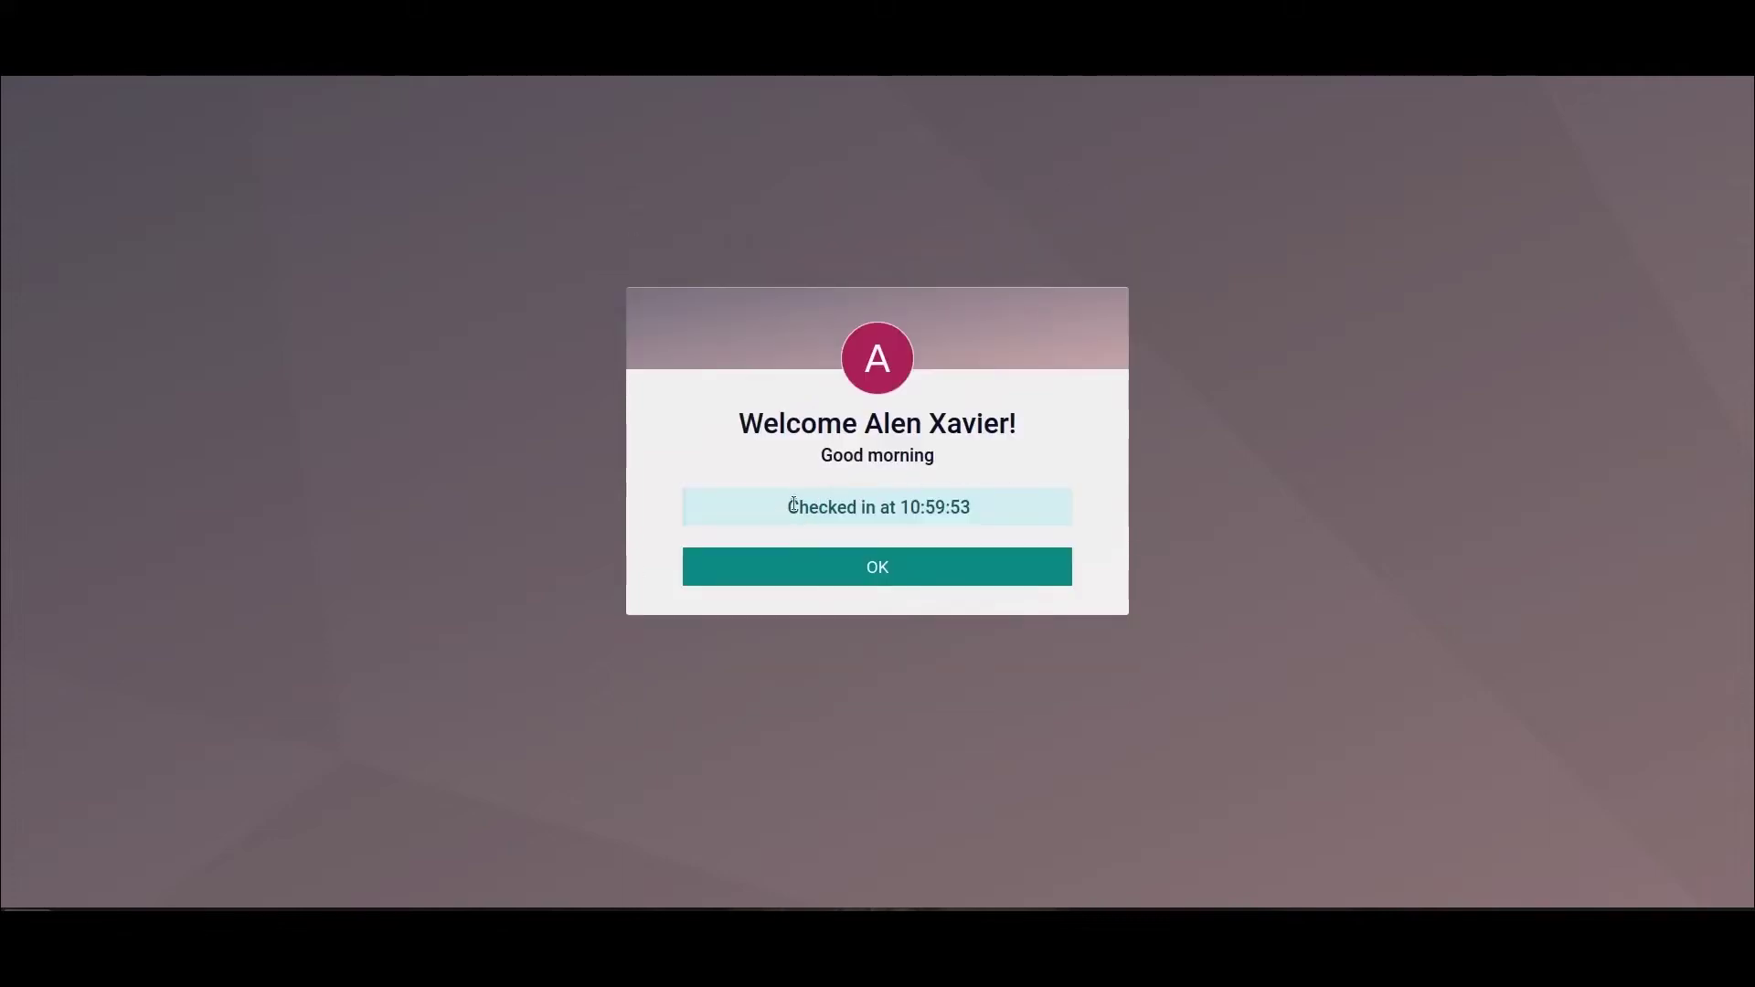
pyautogui.click(867, 569)
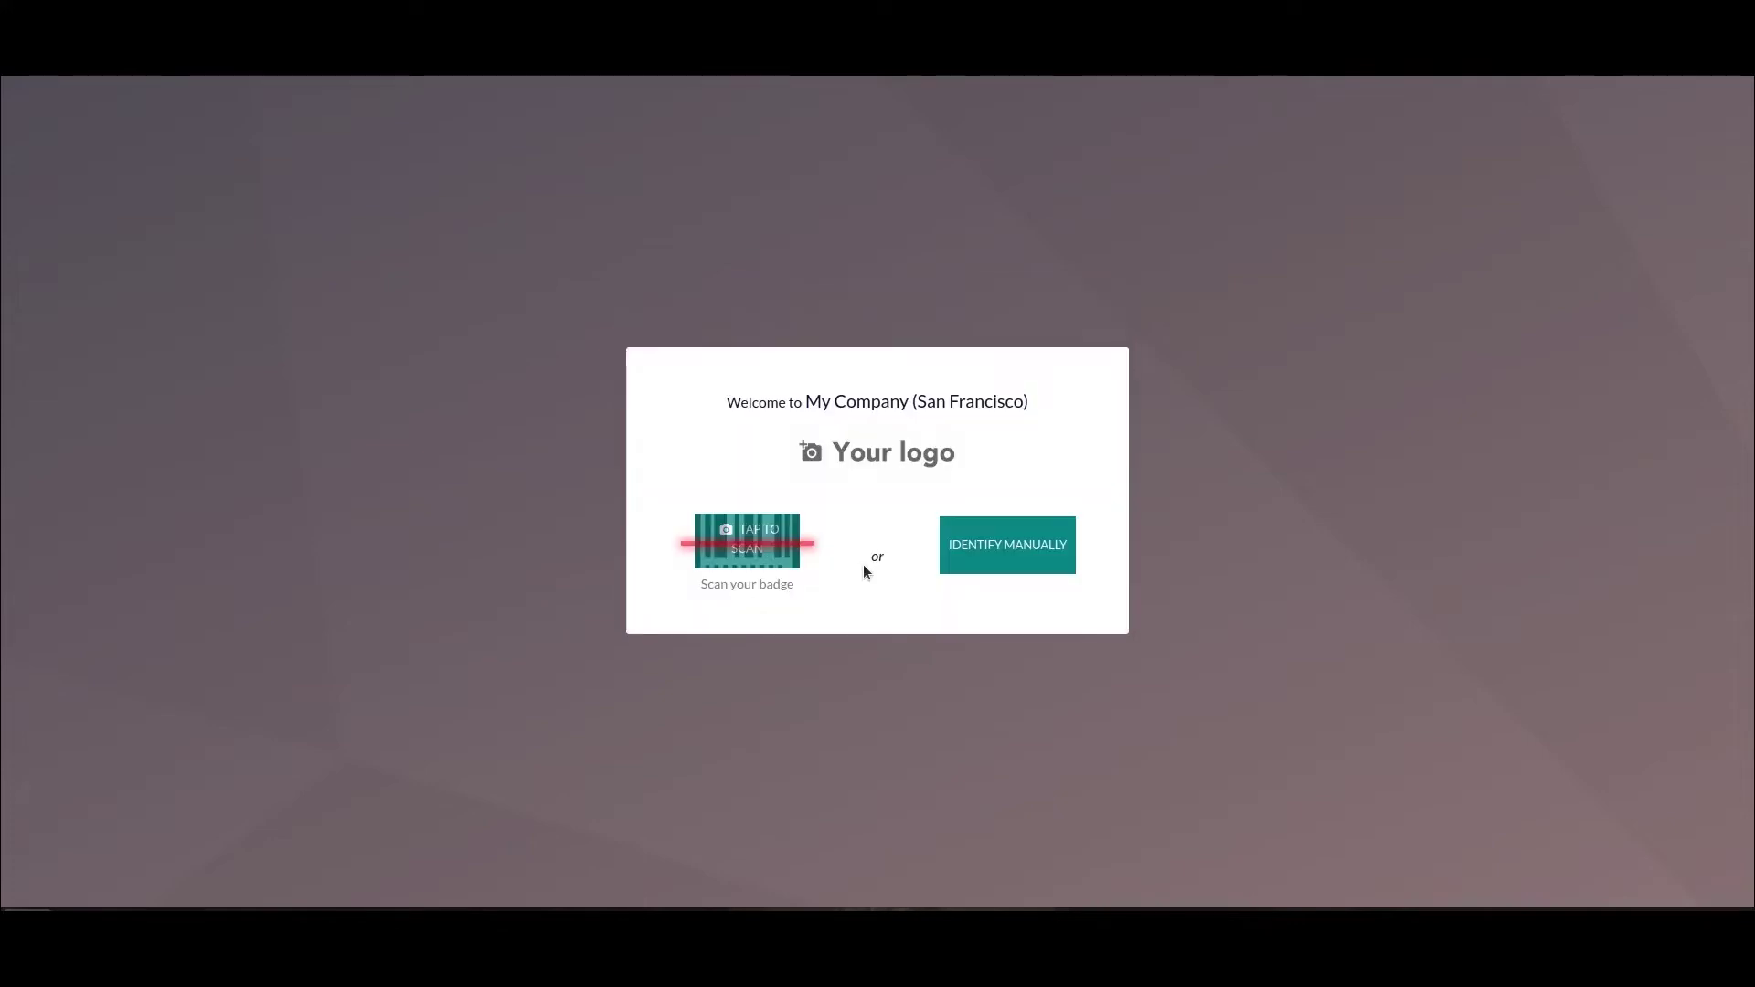
# - Check the employee out at 11:00:04 the same way, then return to the home menu
pyautogui.click(1026, 545)
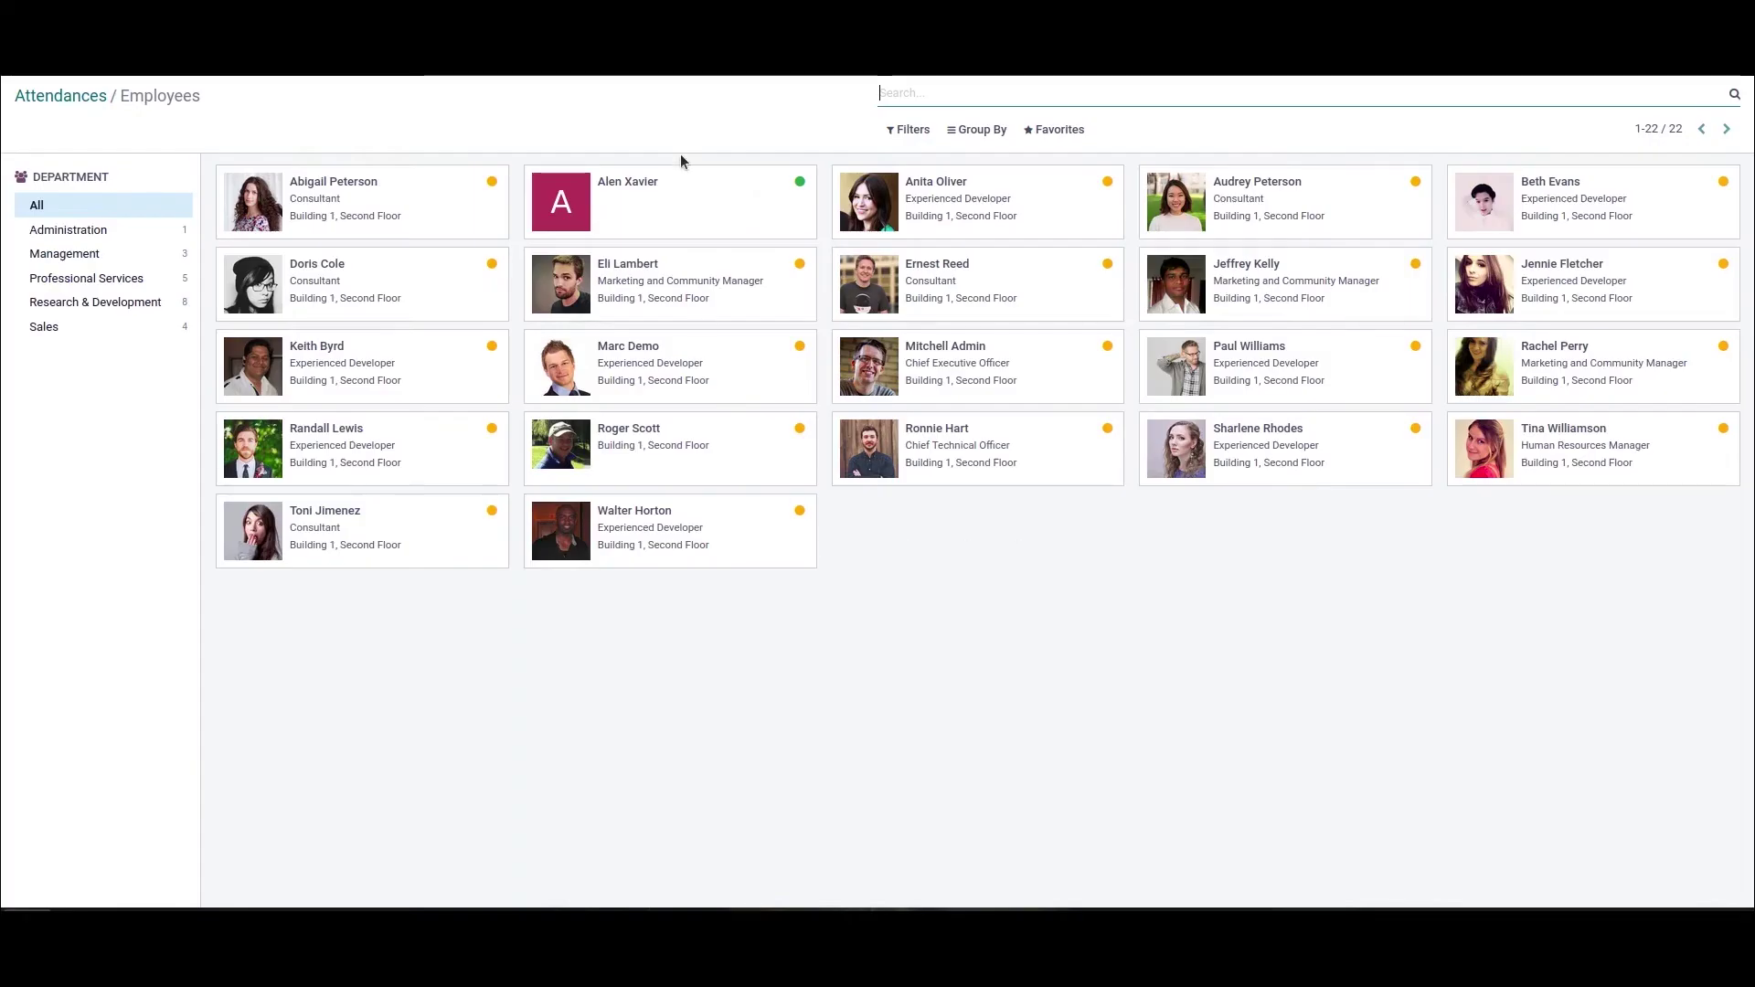
pyautogui.click(662, 232)
pyautogui.click(882, 656)
pyautogui.click(881, 657)
pyautogui.click(881, 656)
pyautogui.click(896, 657)
pyautogui.click(960, 654)
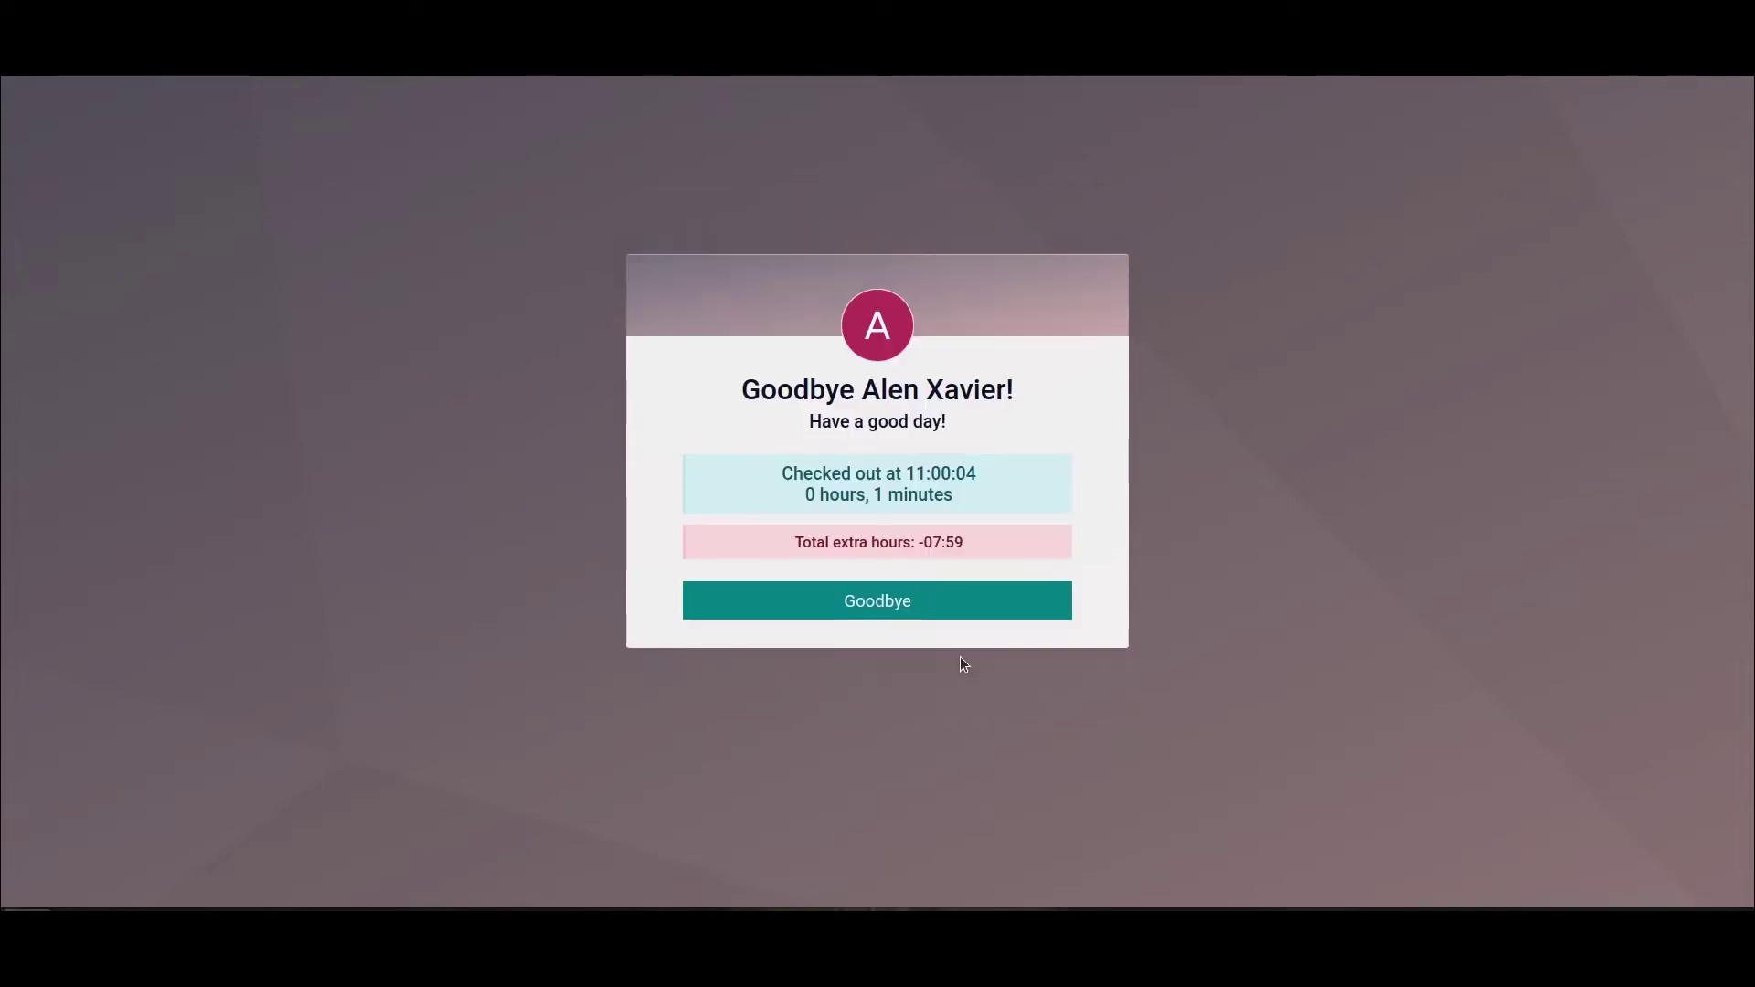
pyautogui.click(800, 589)
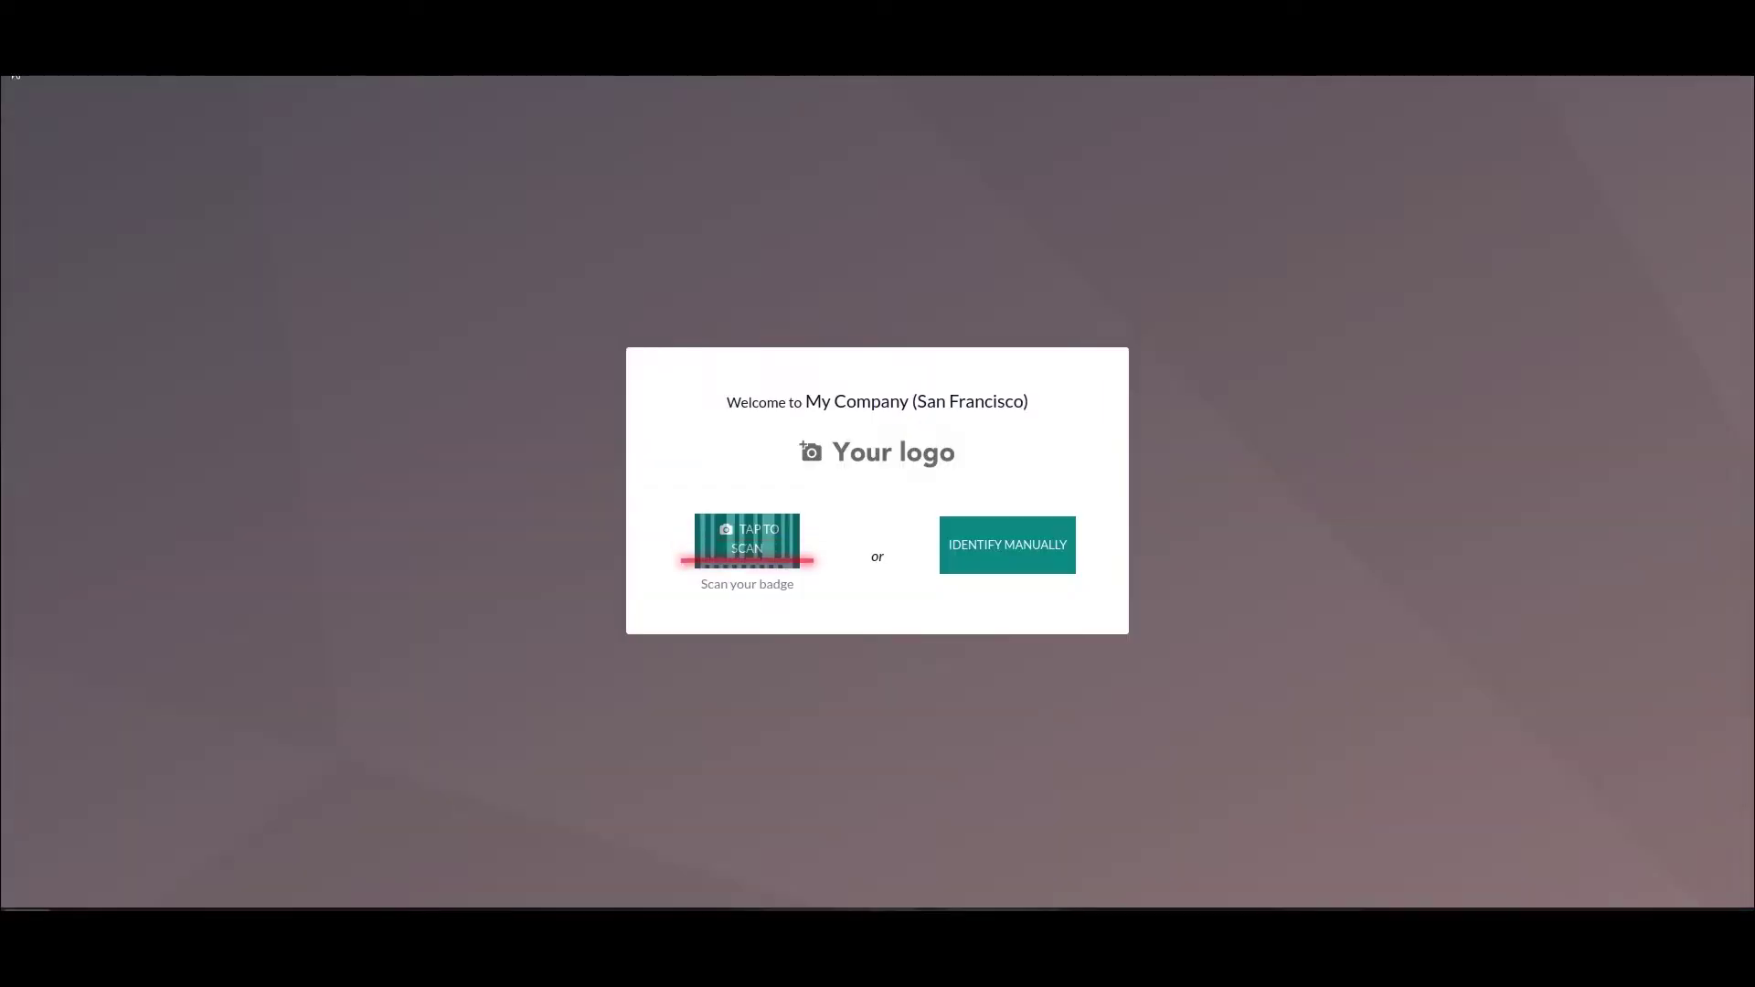
pyautogui.click(22, 95)
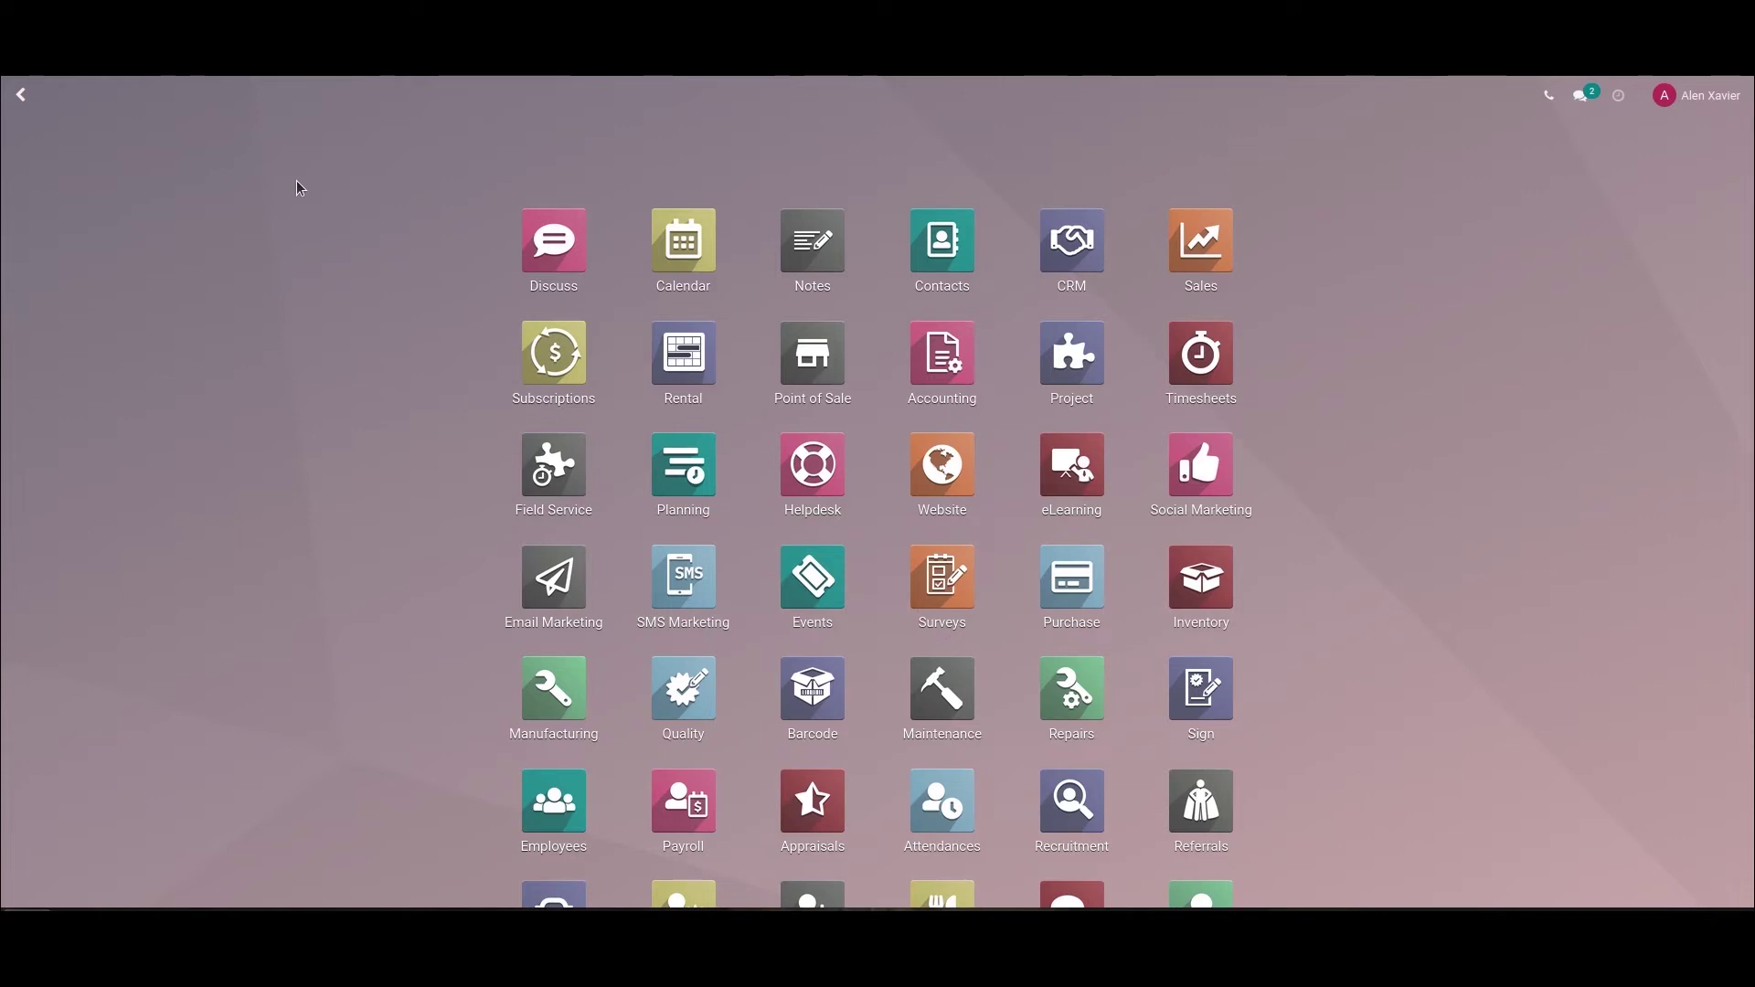
# - Open Expenses, list My Expenses to Report, and start a new expense
pyautogui.write('ex')
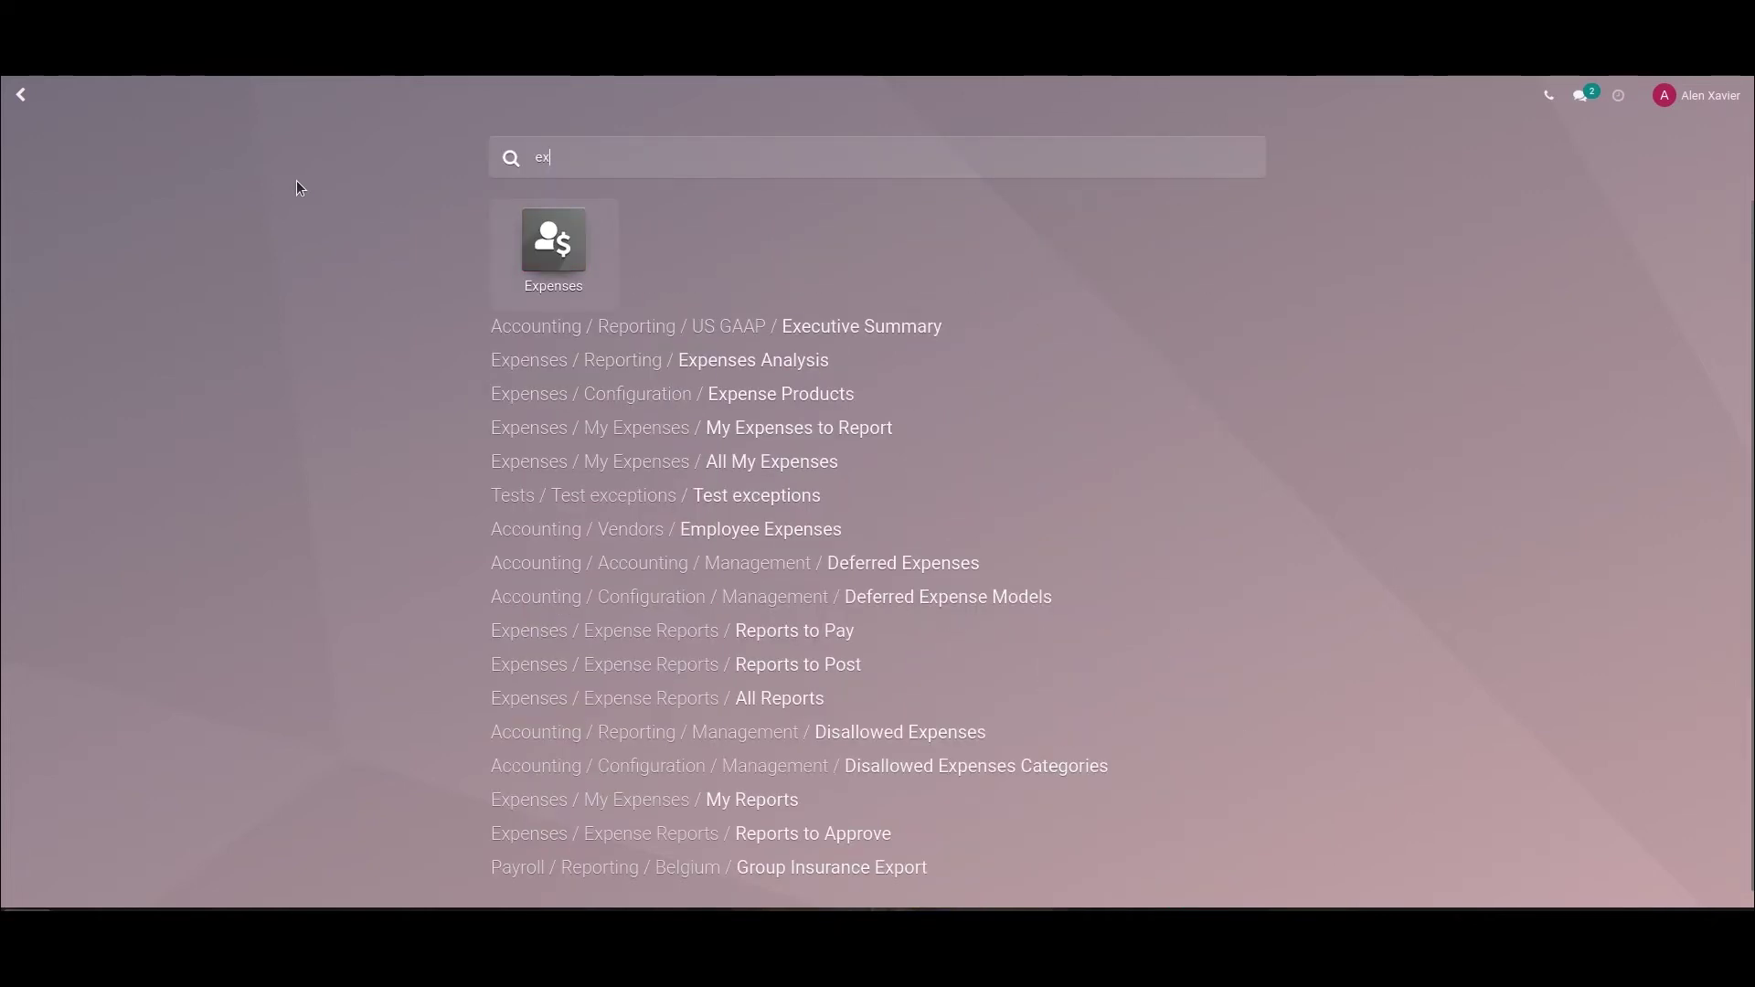
pyautogui.click(546, 243)
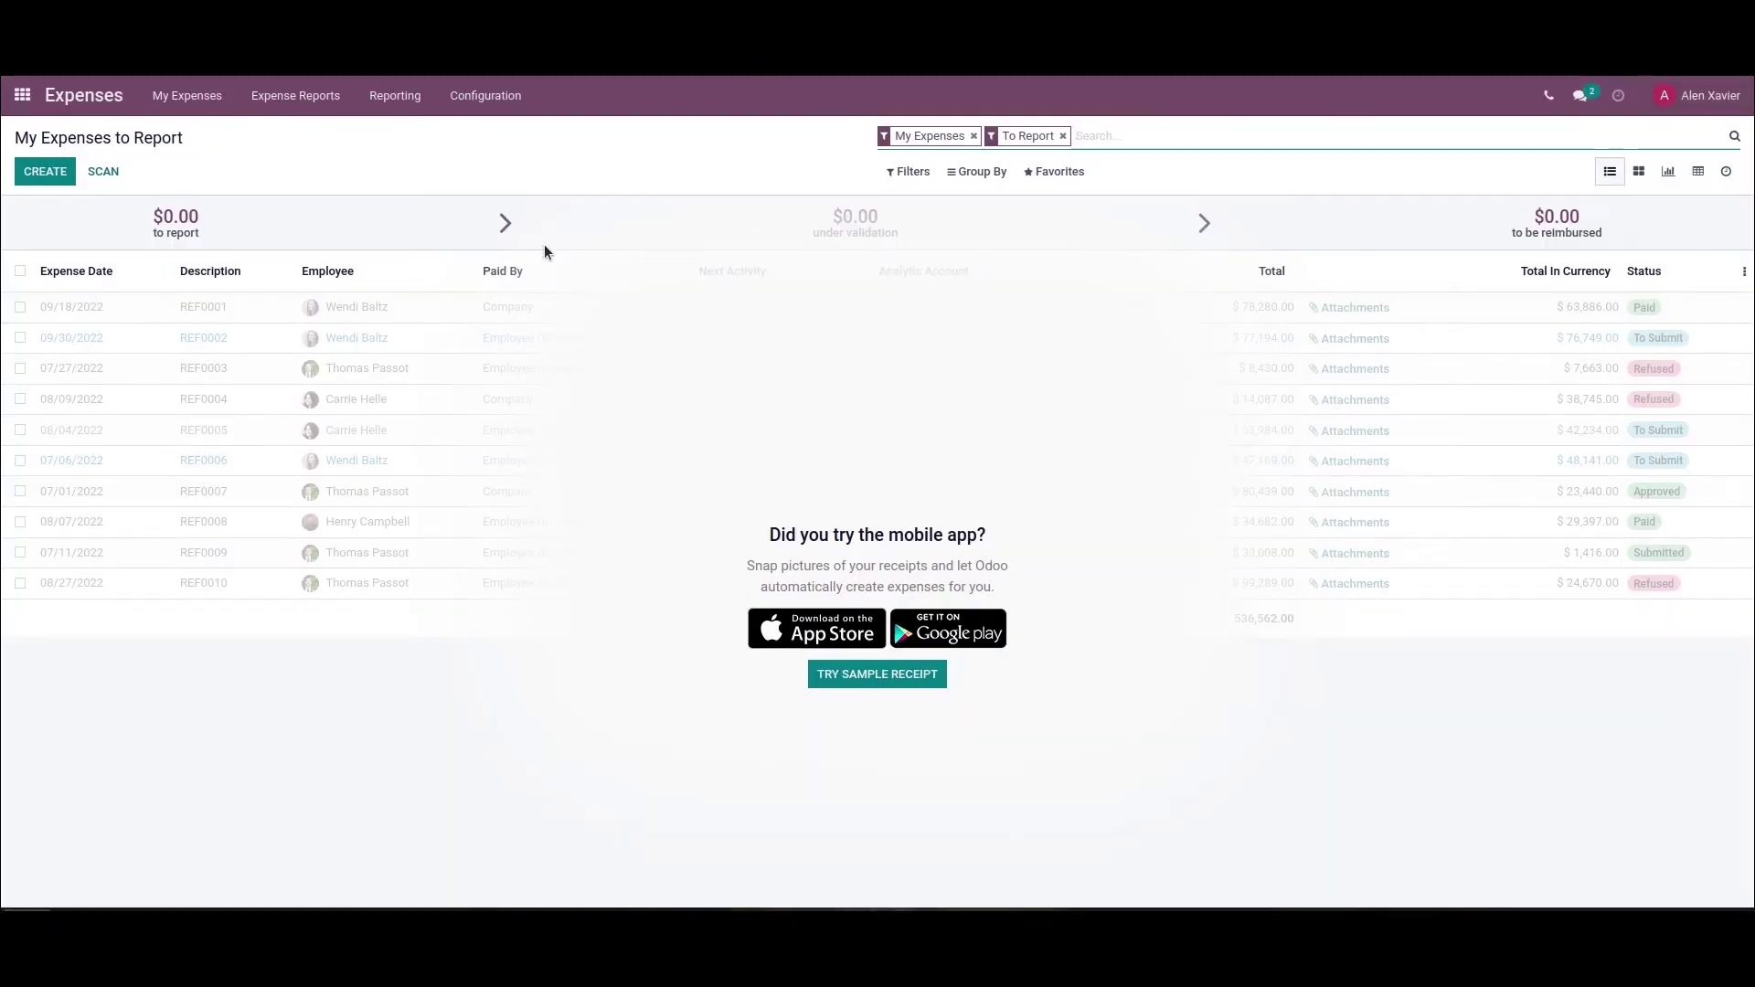
pyautogui.click(188, 97)
pyautogui.click(213, 134)
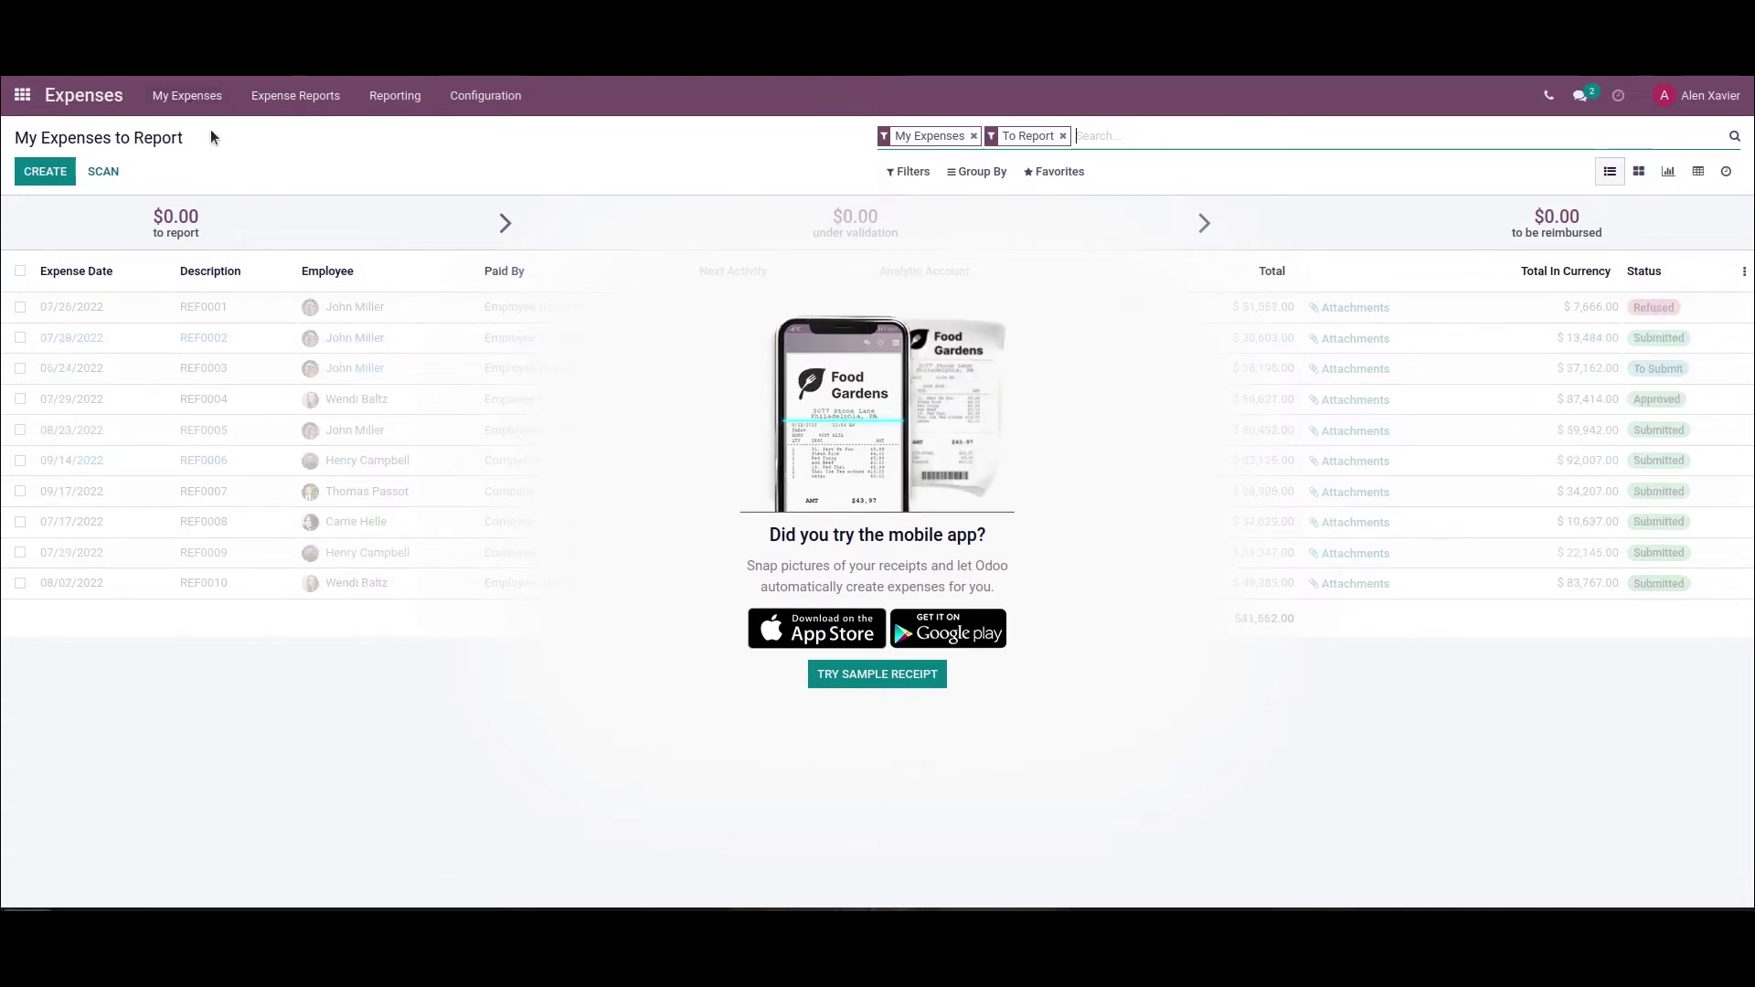
pyautogui.click(45, 171)
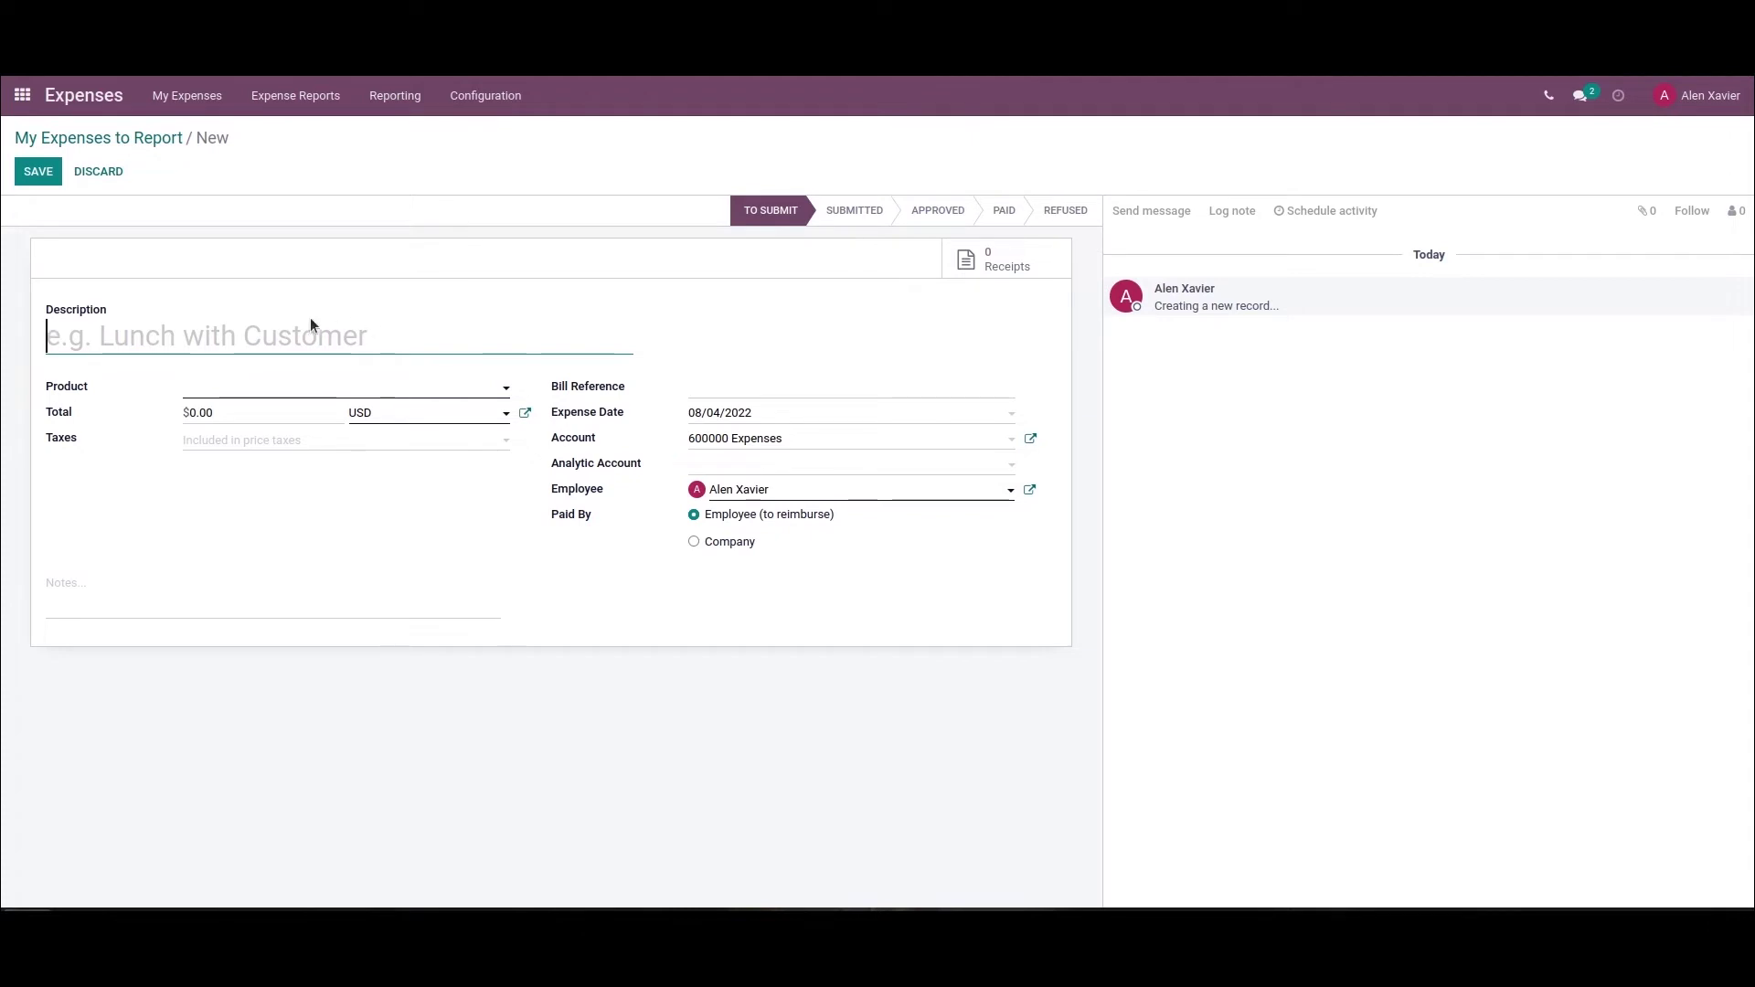
# - Describe the expense as 'Lunch with a Client' with product [FOOD] Food & beverages
pyautogui.write('L')
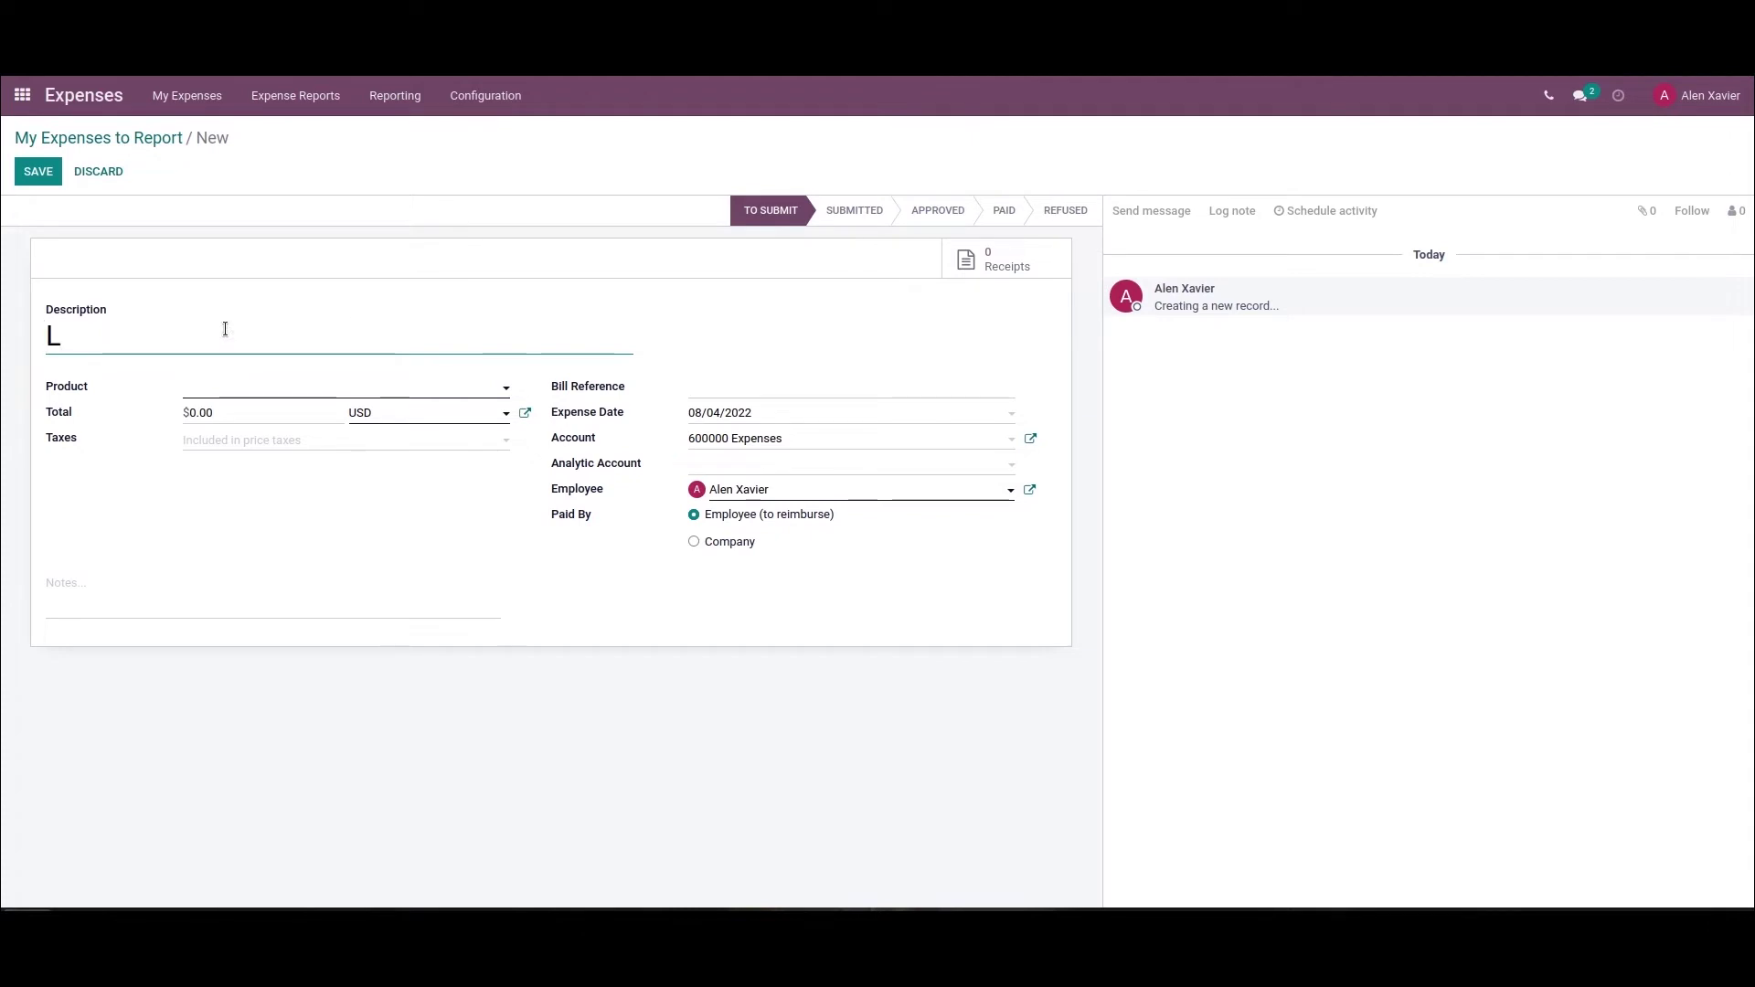
pyautogui.write('unch wit')
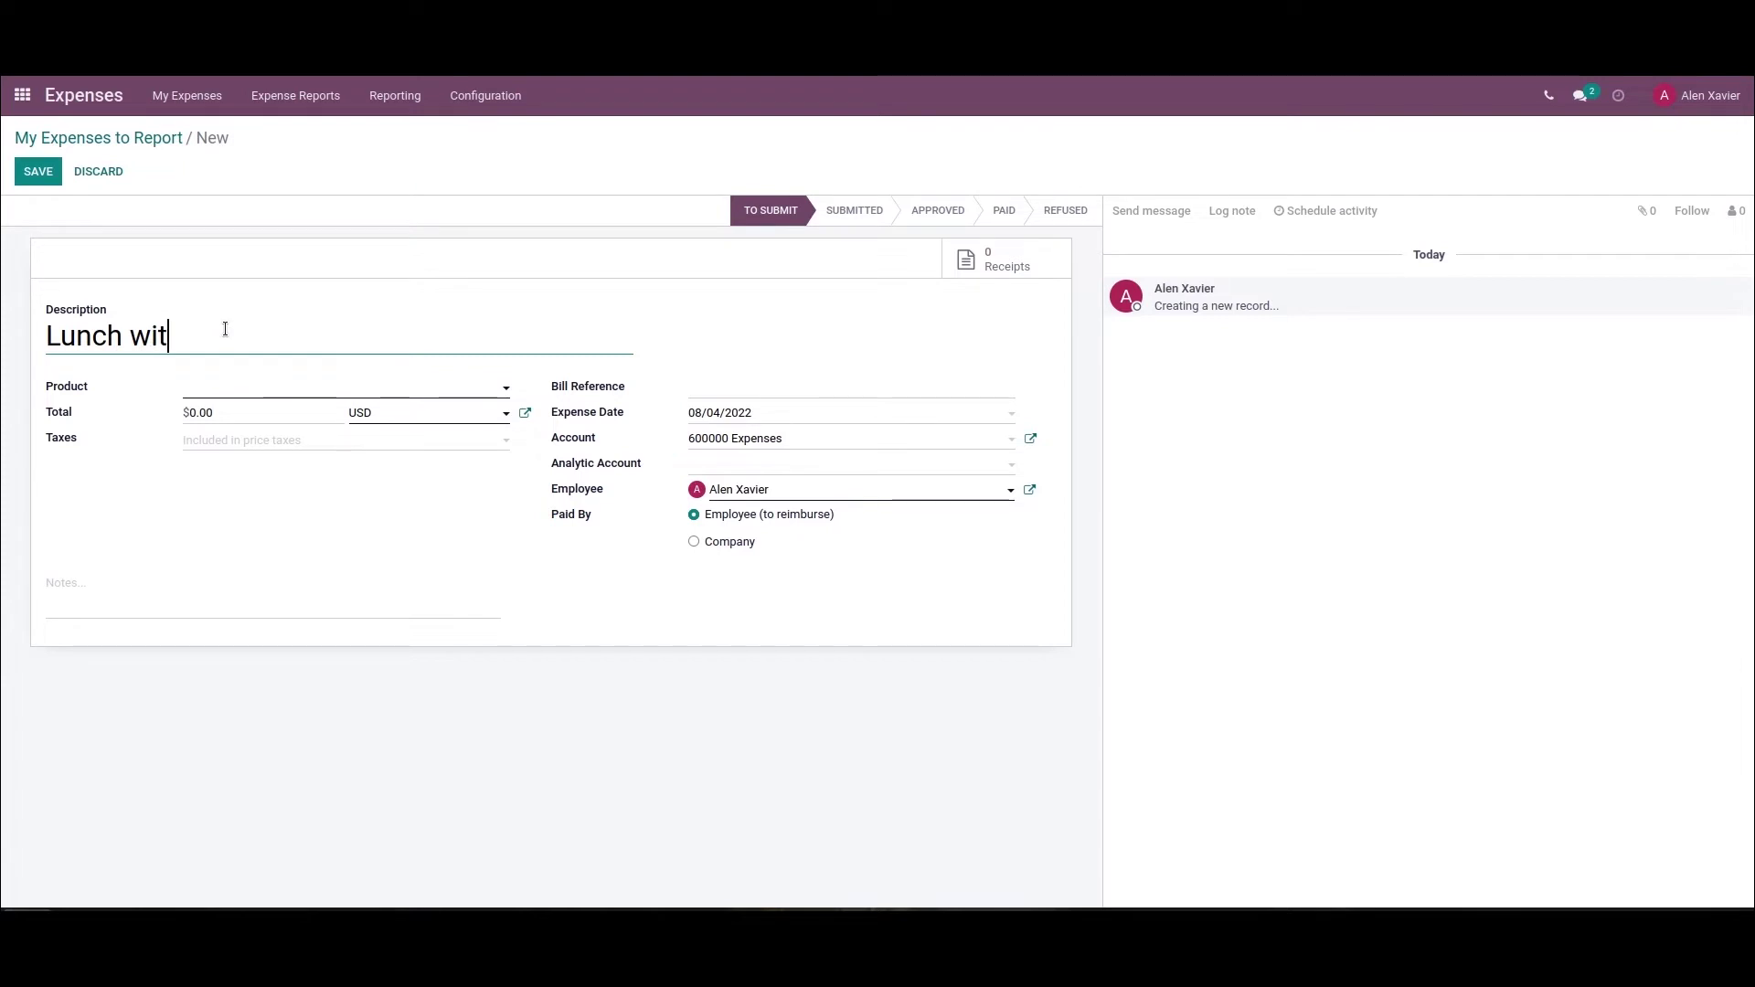
pyautogui.write('h a Client')
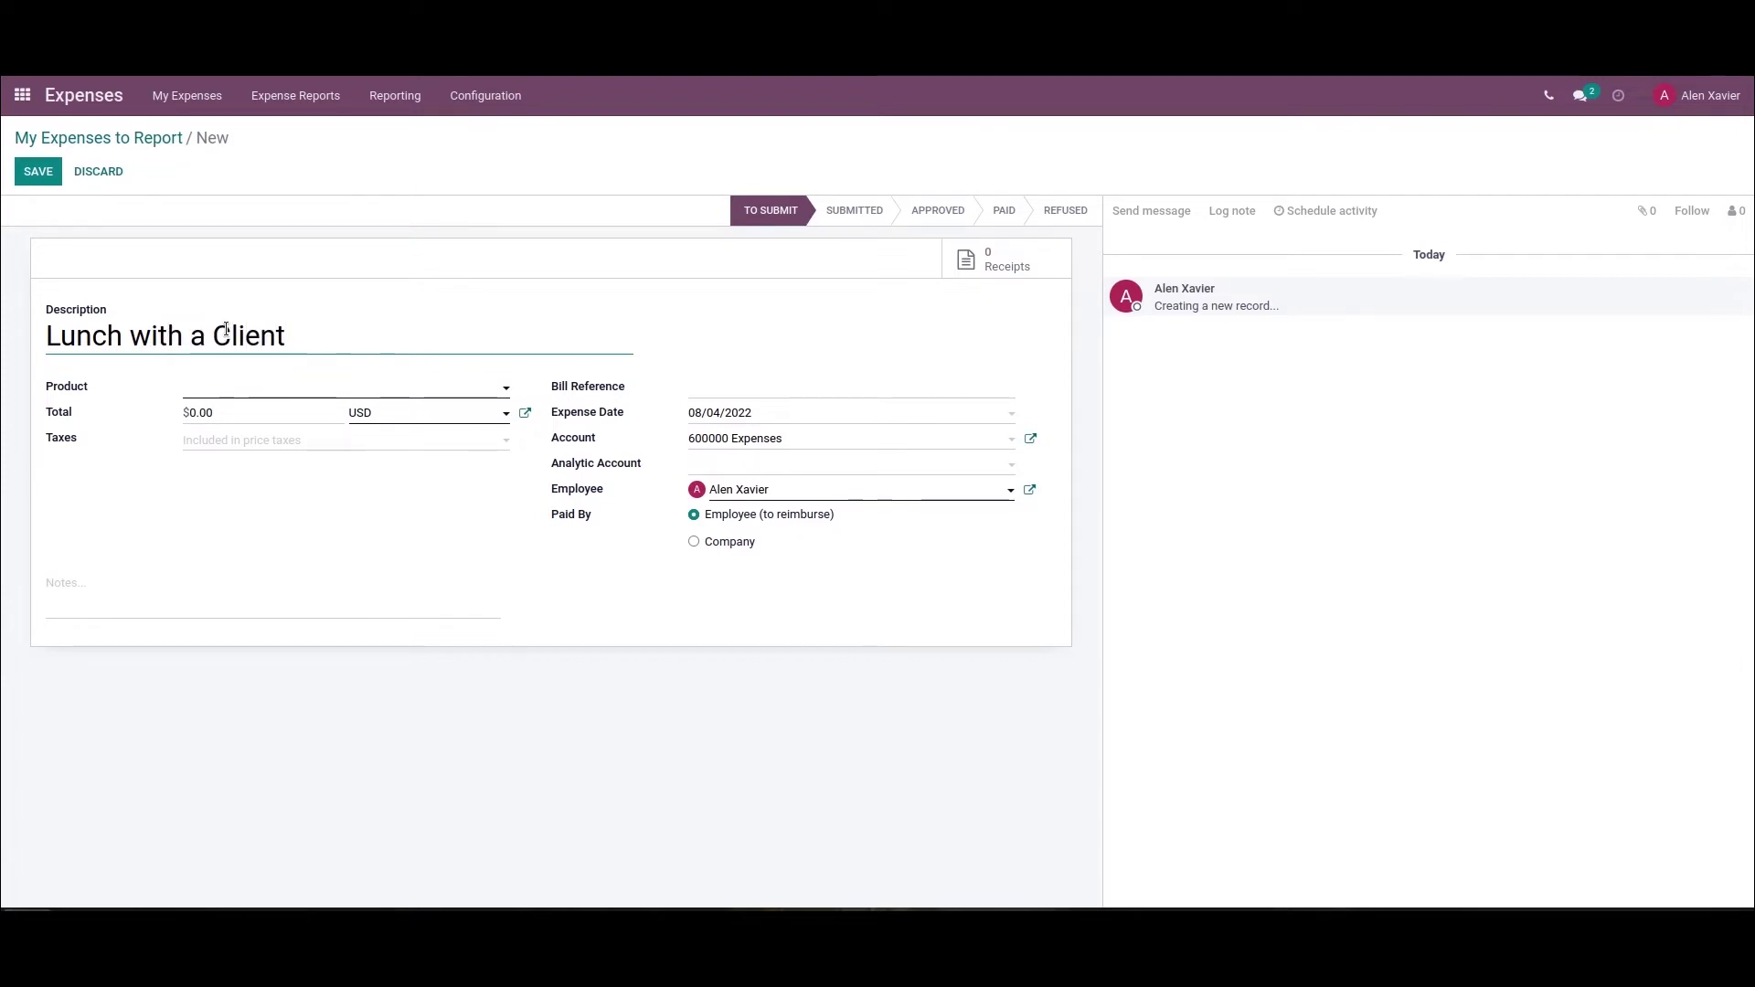
pyautogui.click(220, 390)
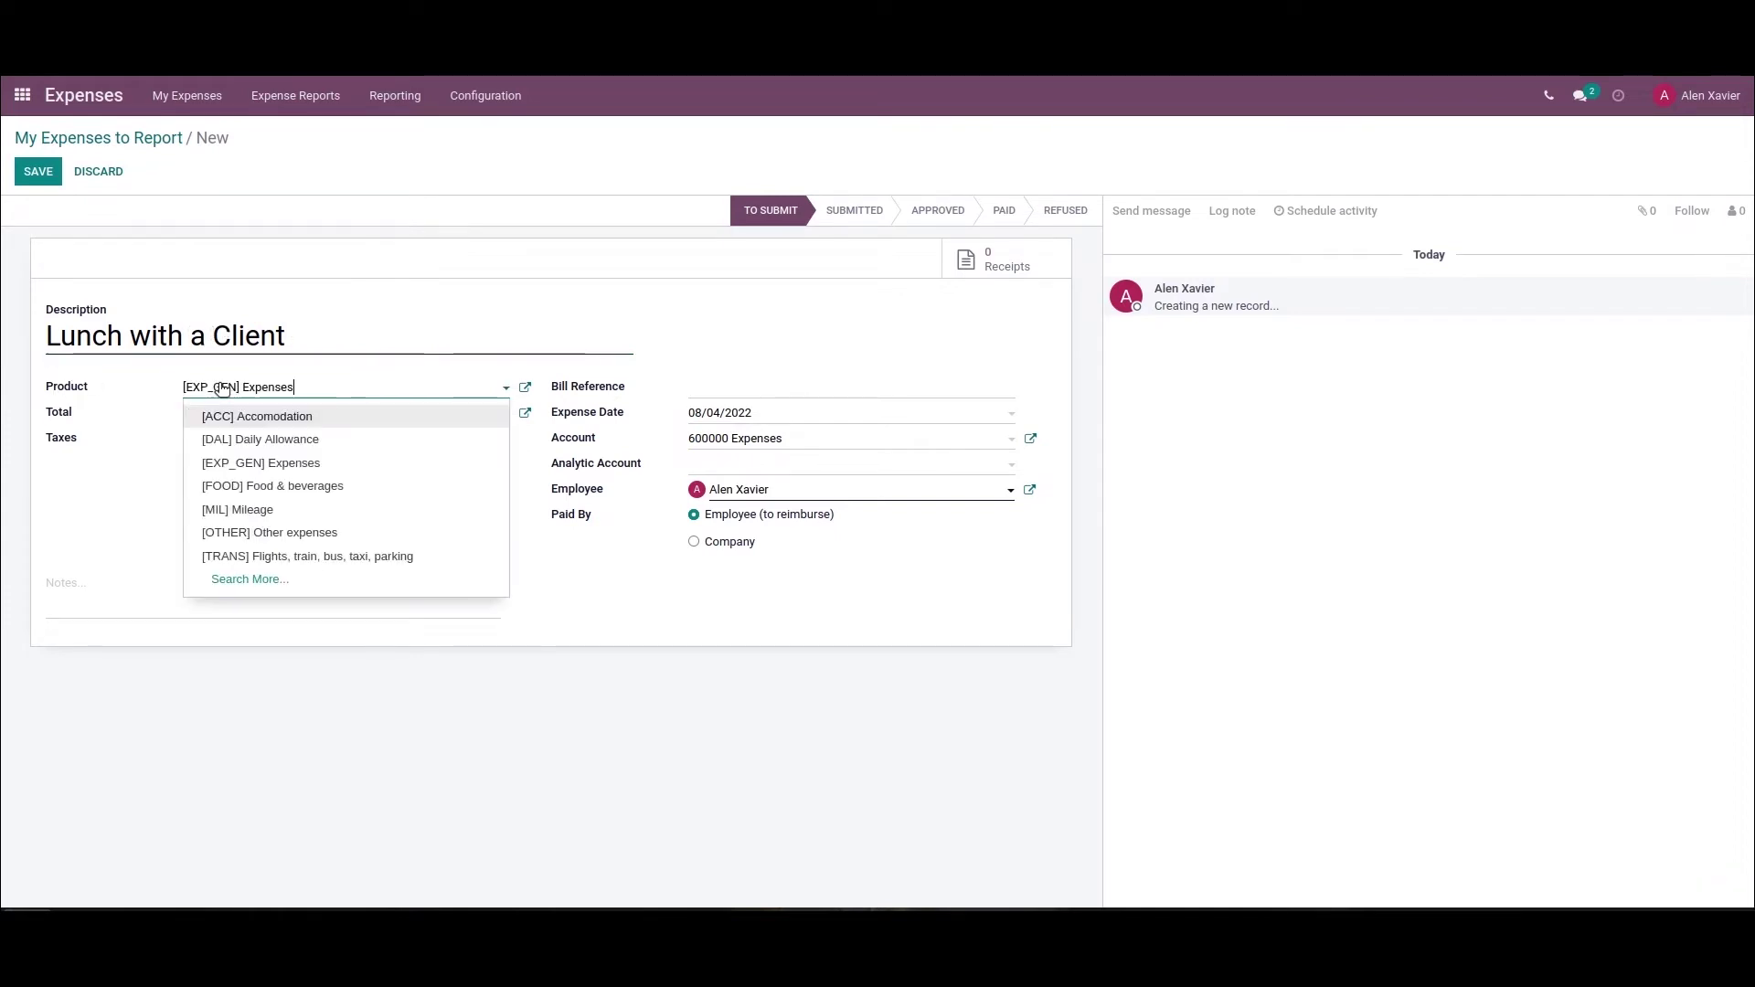
pyautogui.click(303, 486)
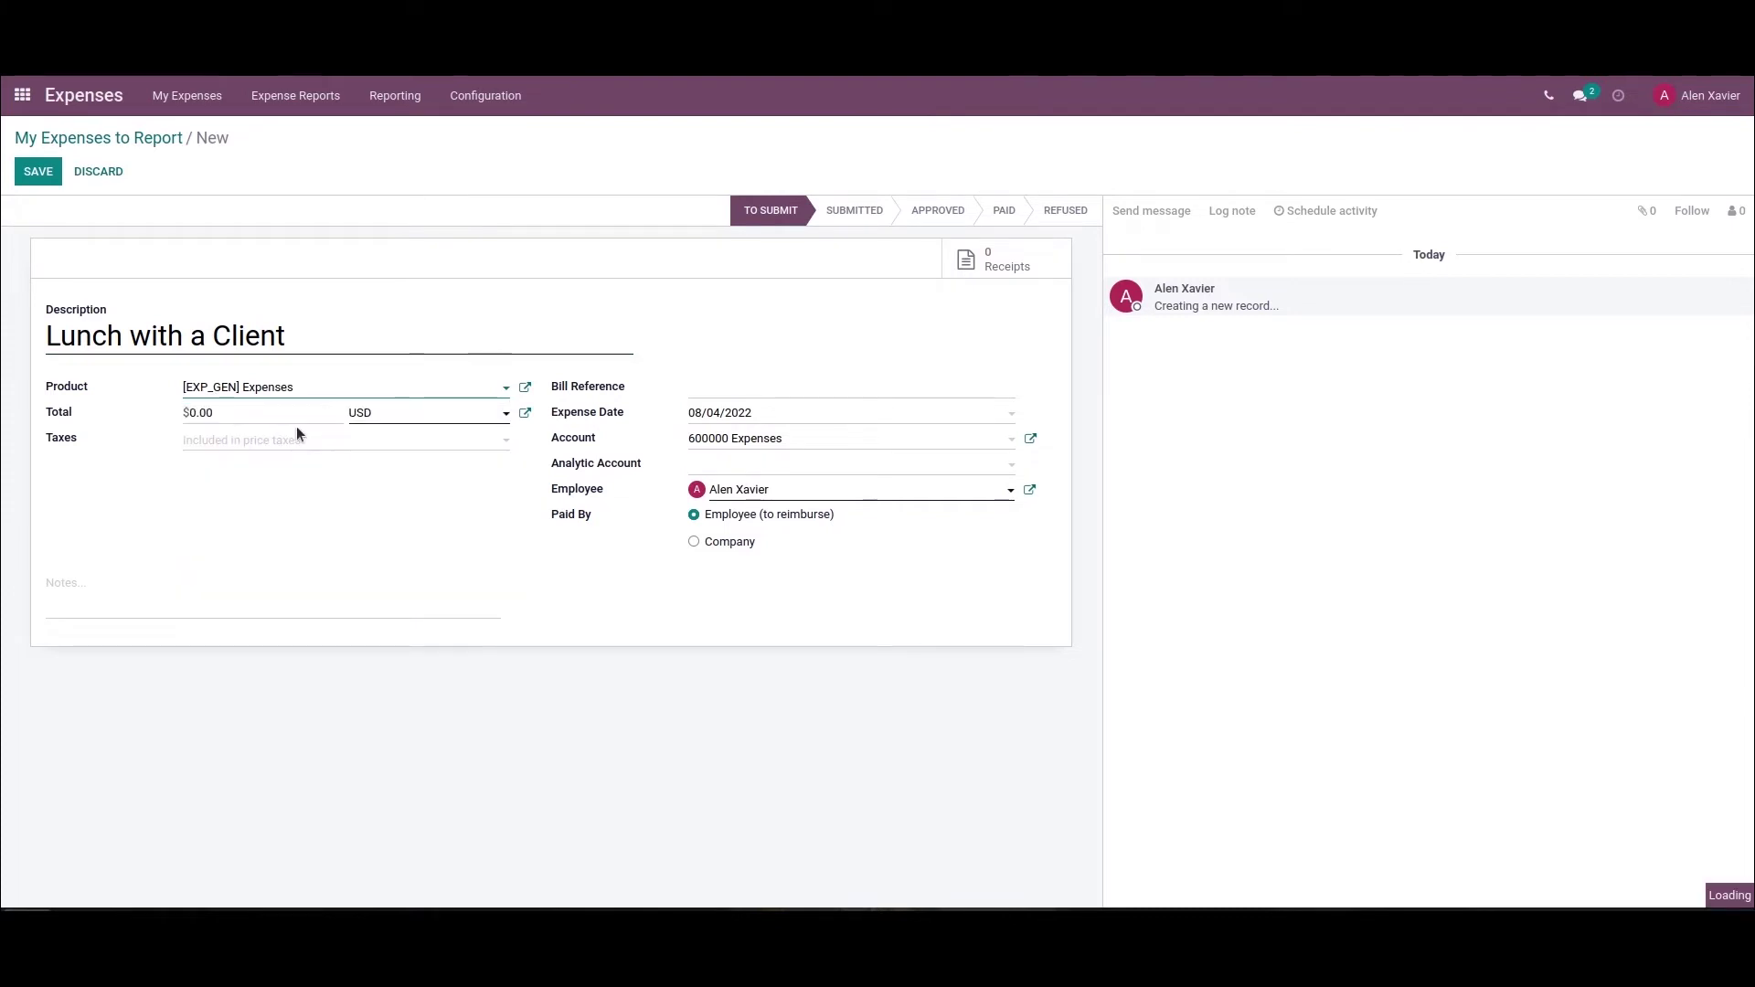
# - Enter a total of 1000 in USD and leave Taxes empty
pyautogui.click(189, 410)
pyautogui.write('100')
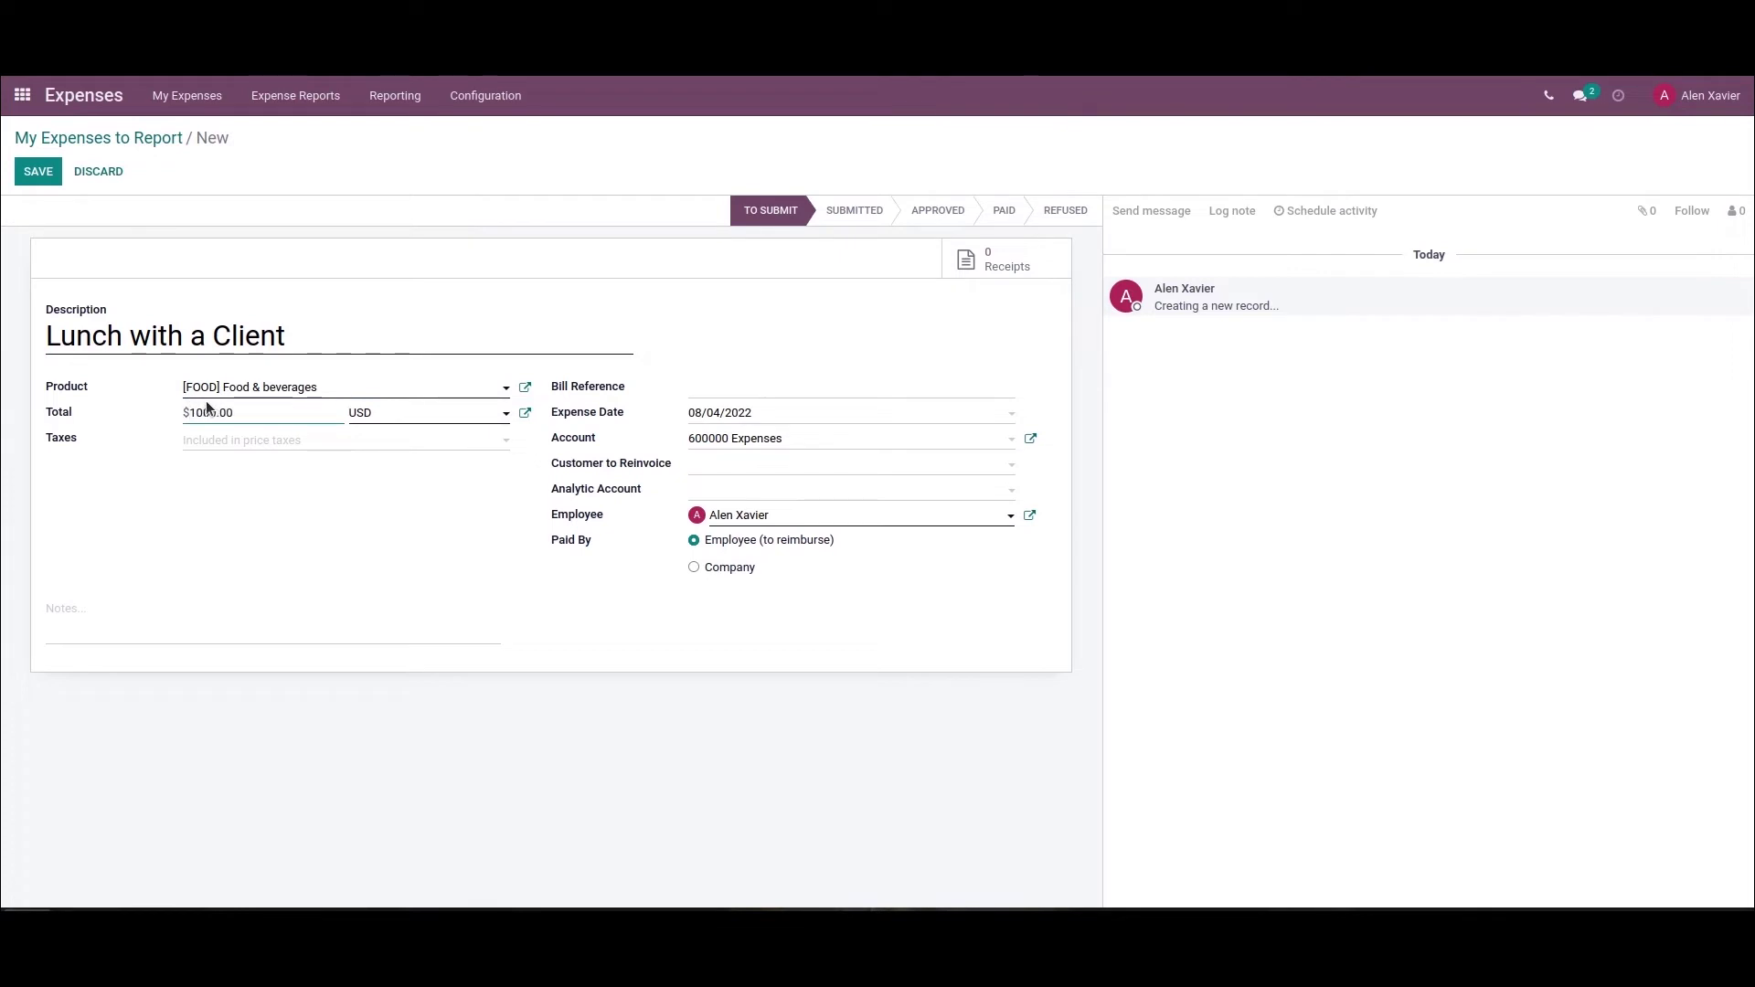
pyautogui.click(399, 416)
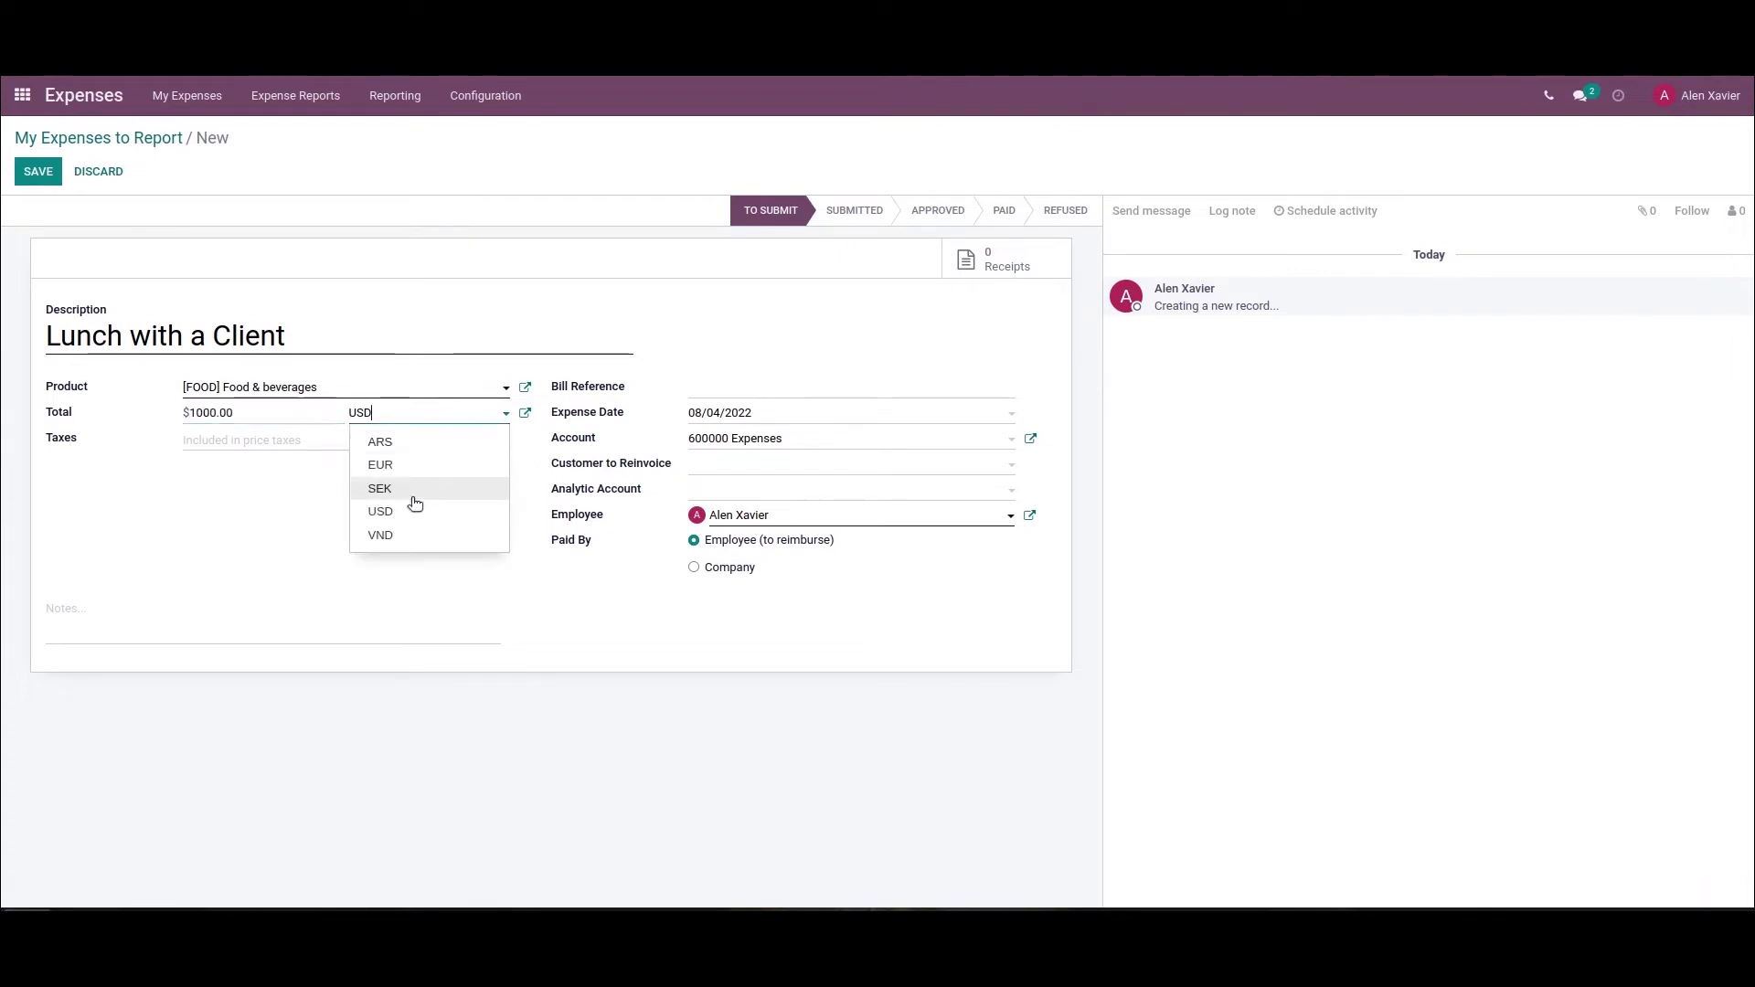
pyautogui.click(440, 595)
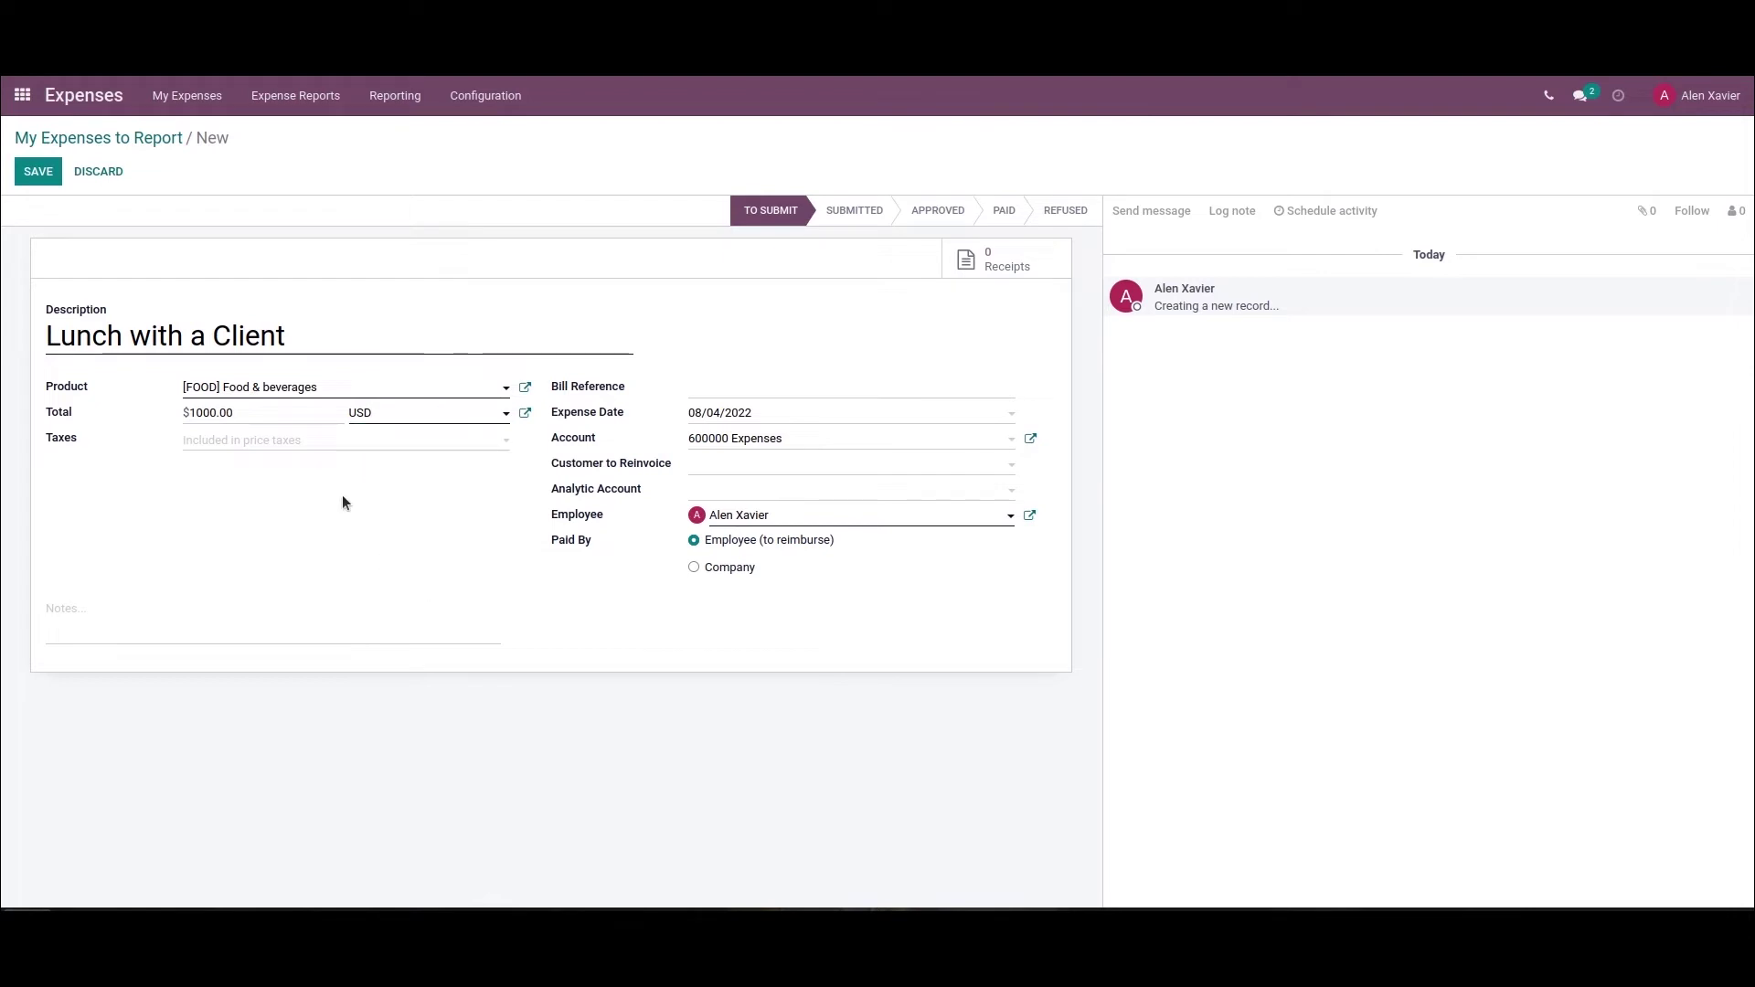
pyautogui.click(327, 442)
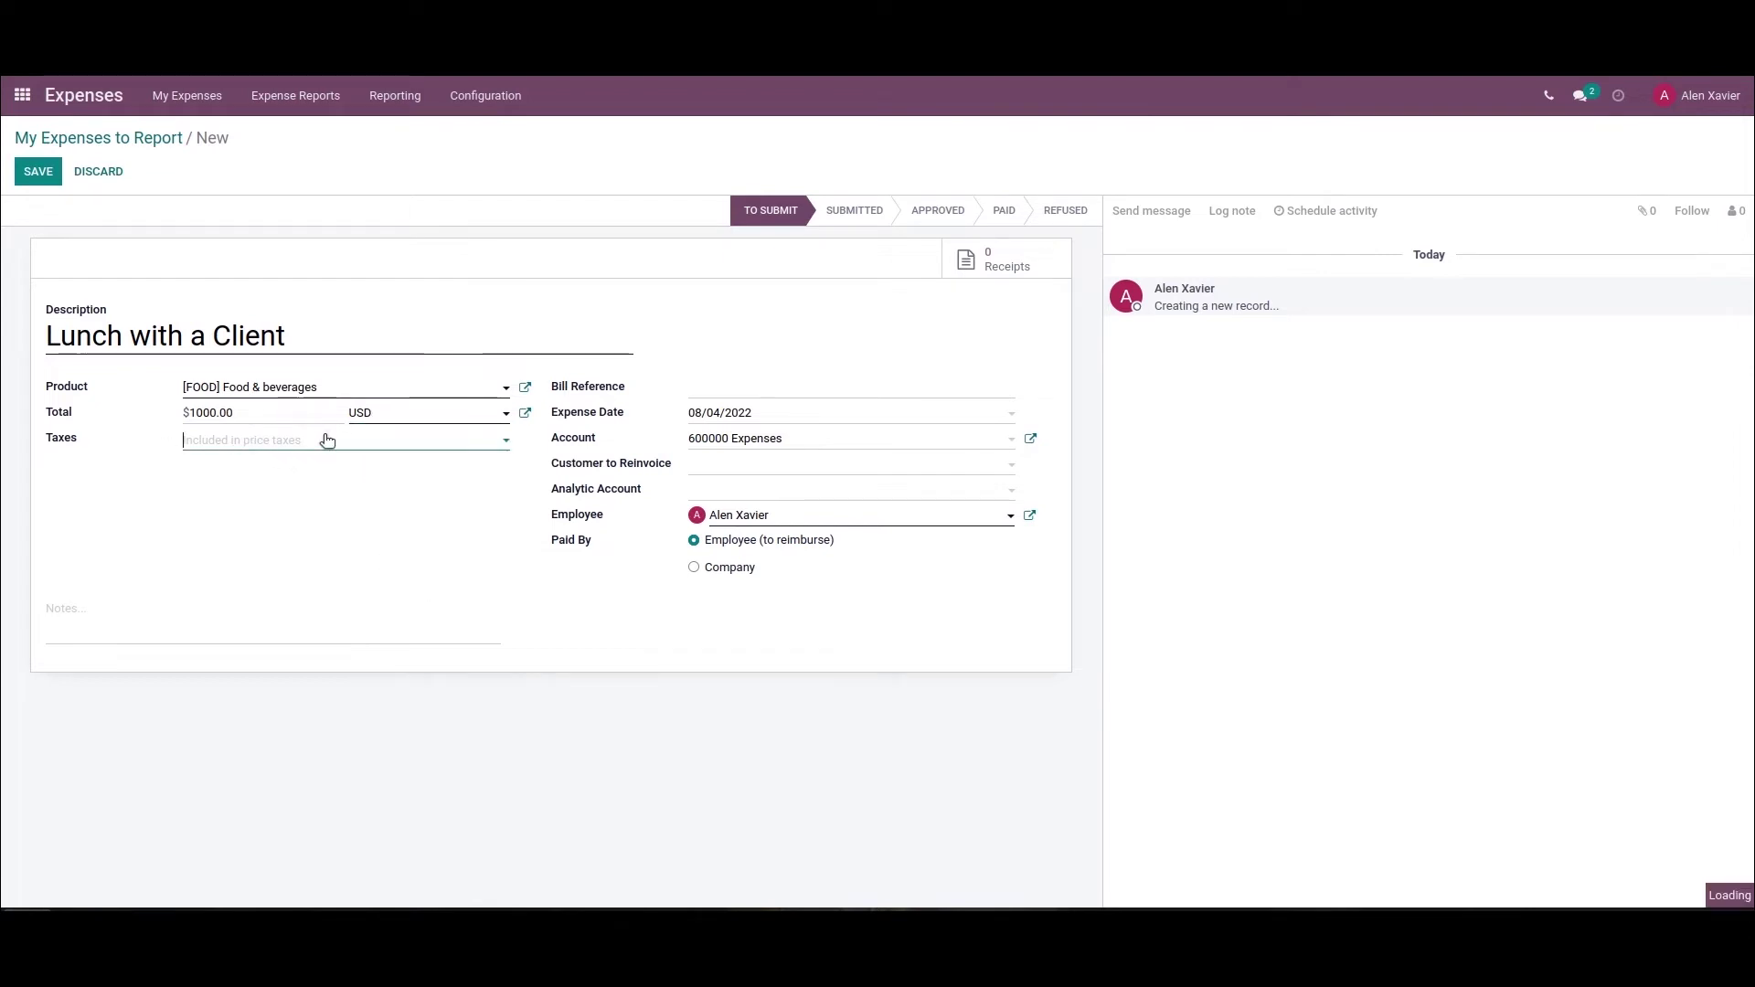
pyautogui.click(752, 320)
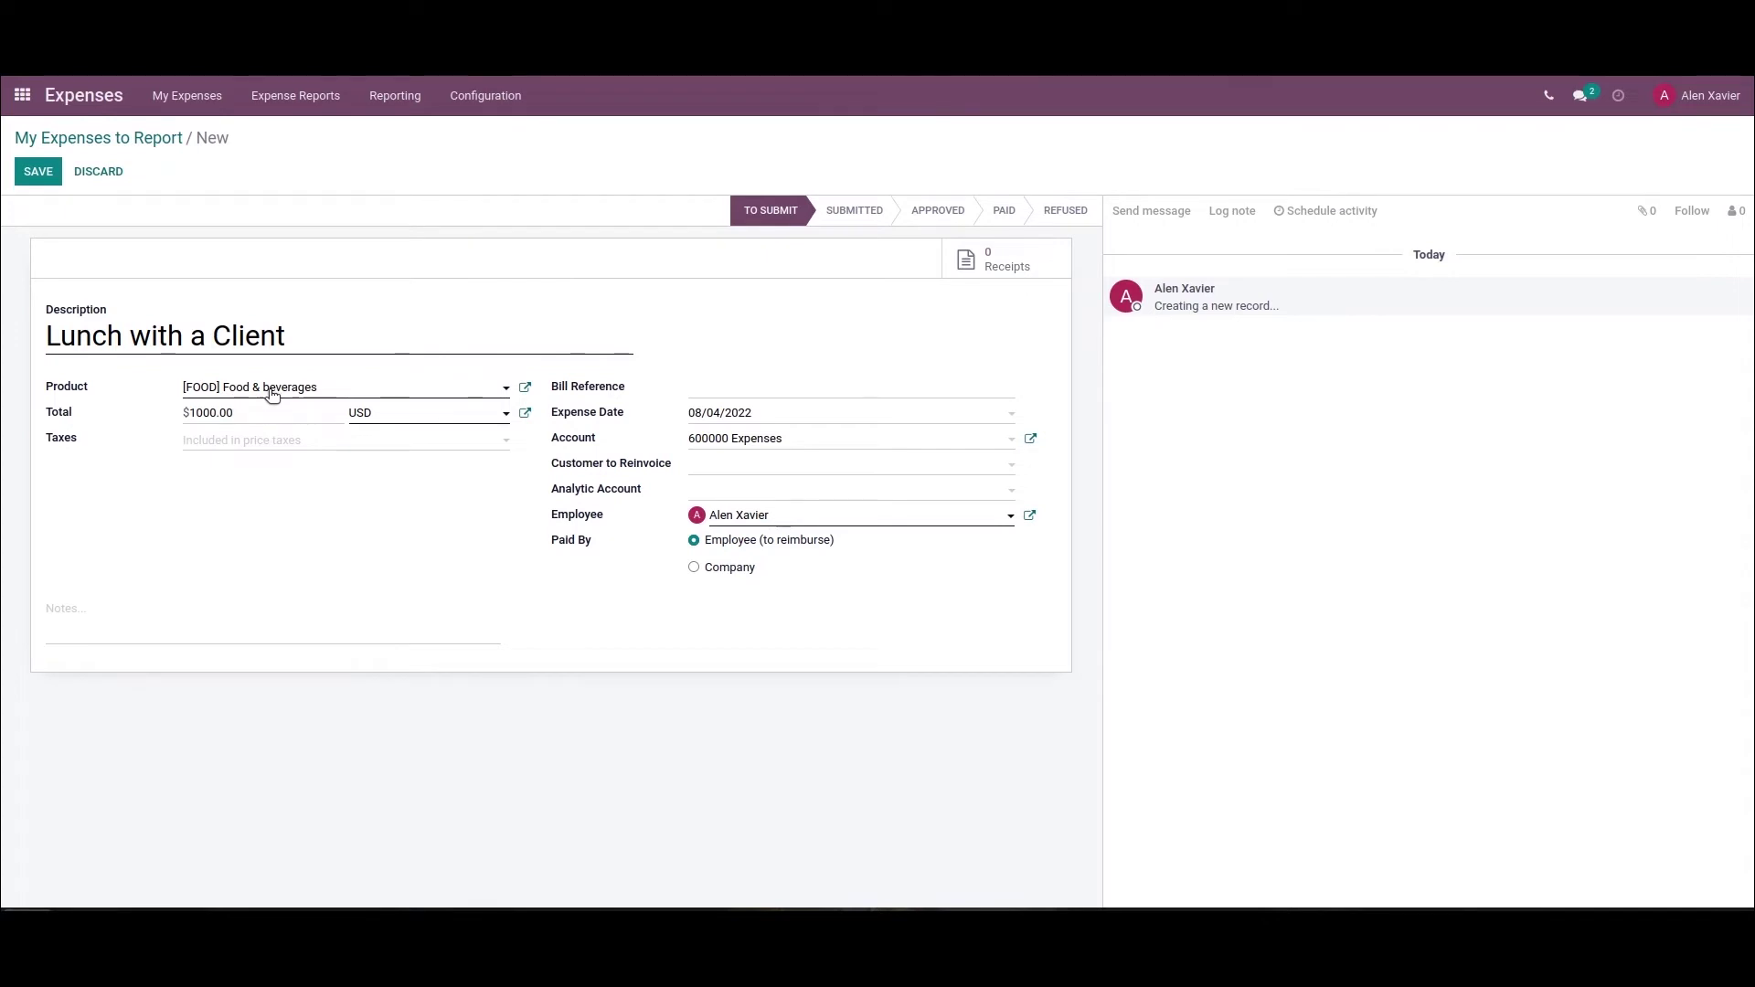
pyautogui.click(524, 389)
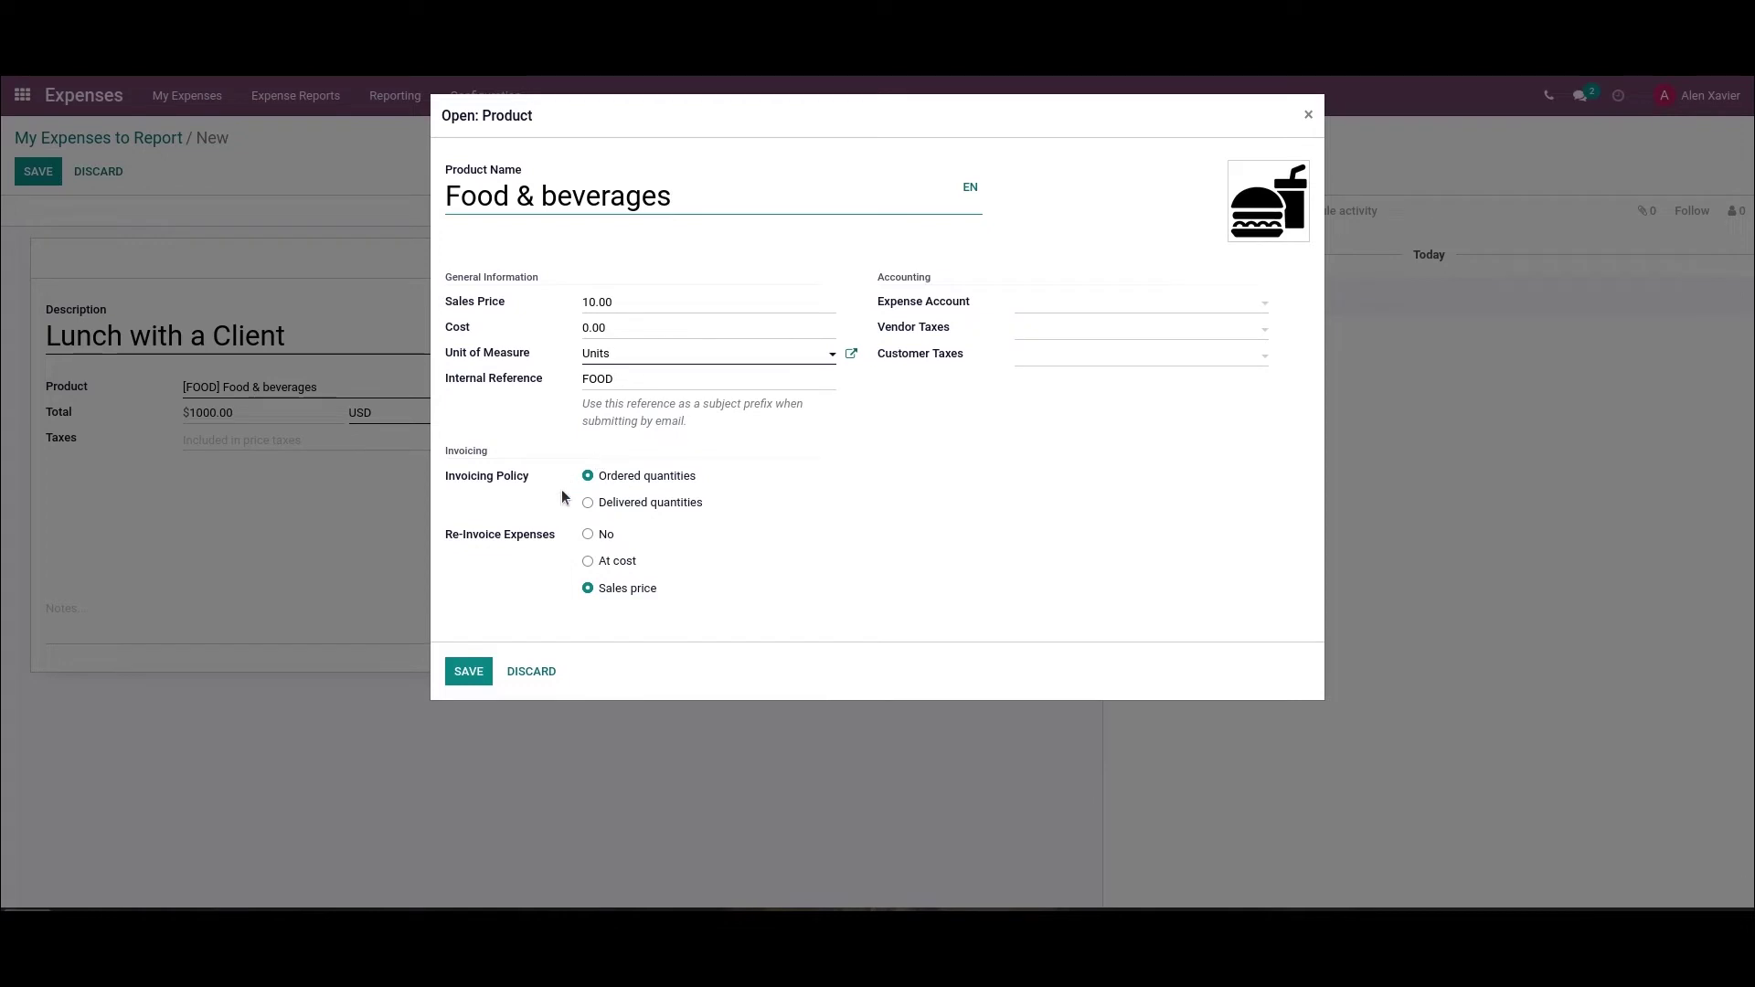
pyautogui.moveTo(537, 541)
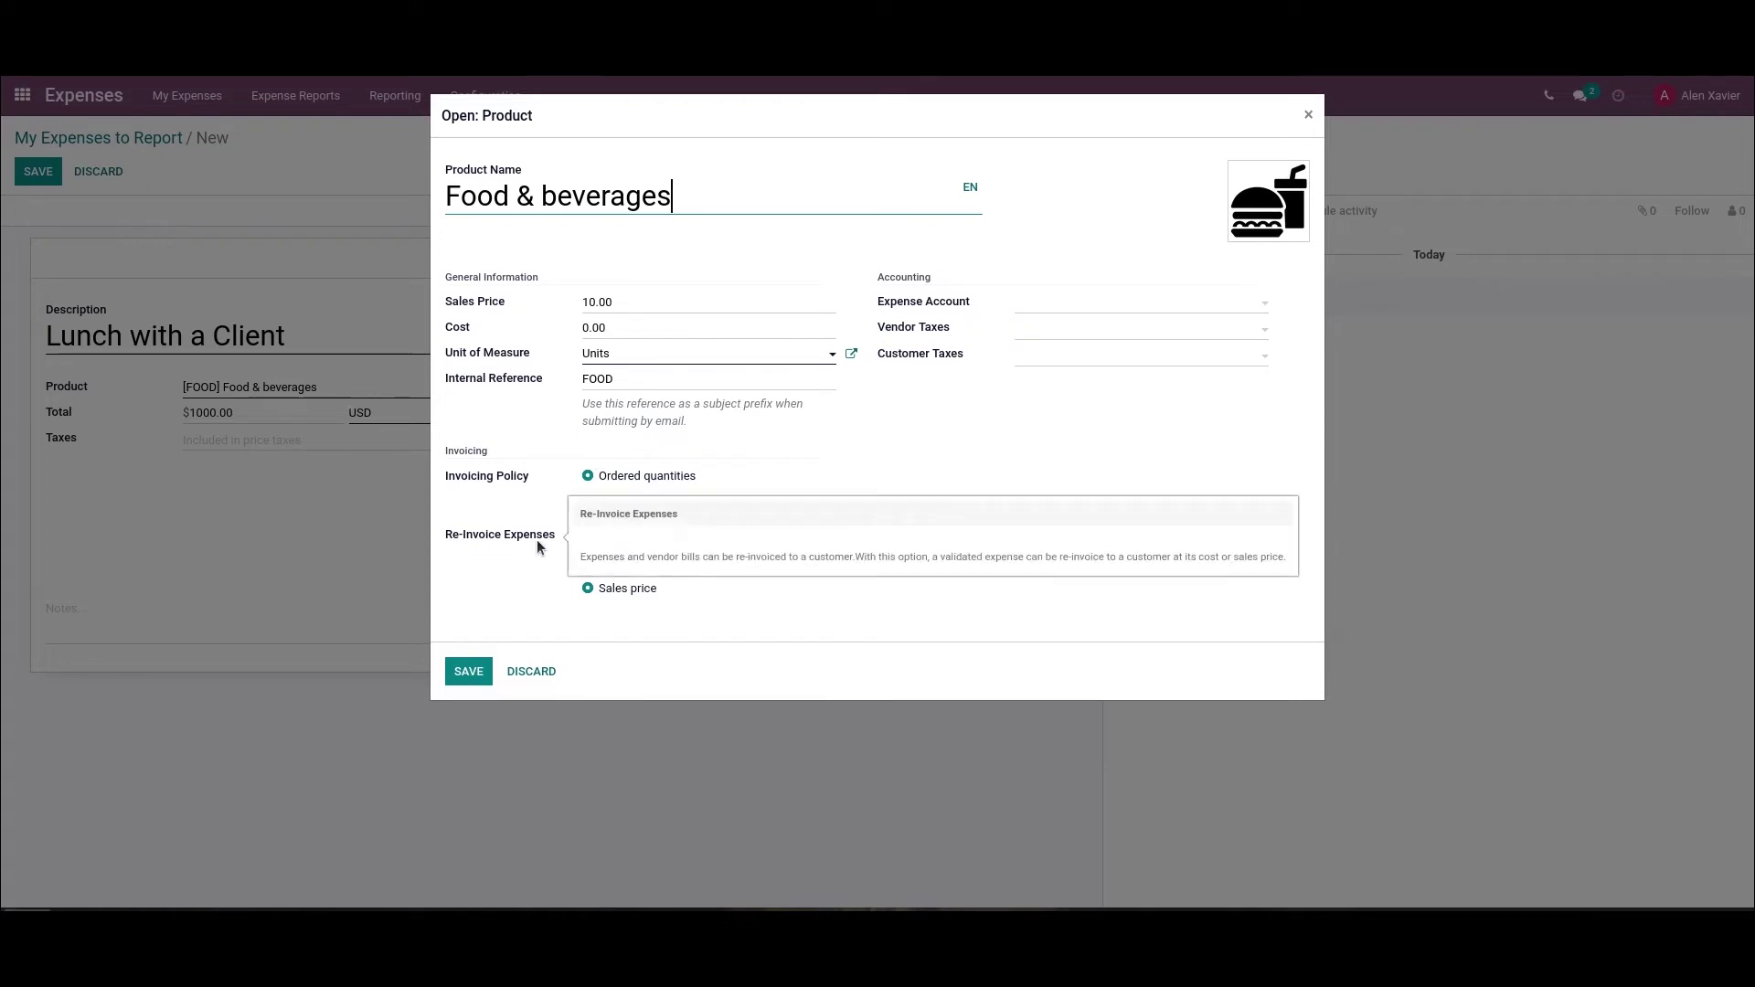
pyautogui.click(530, 670)
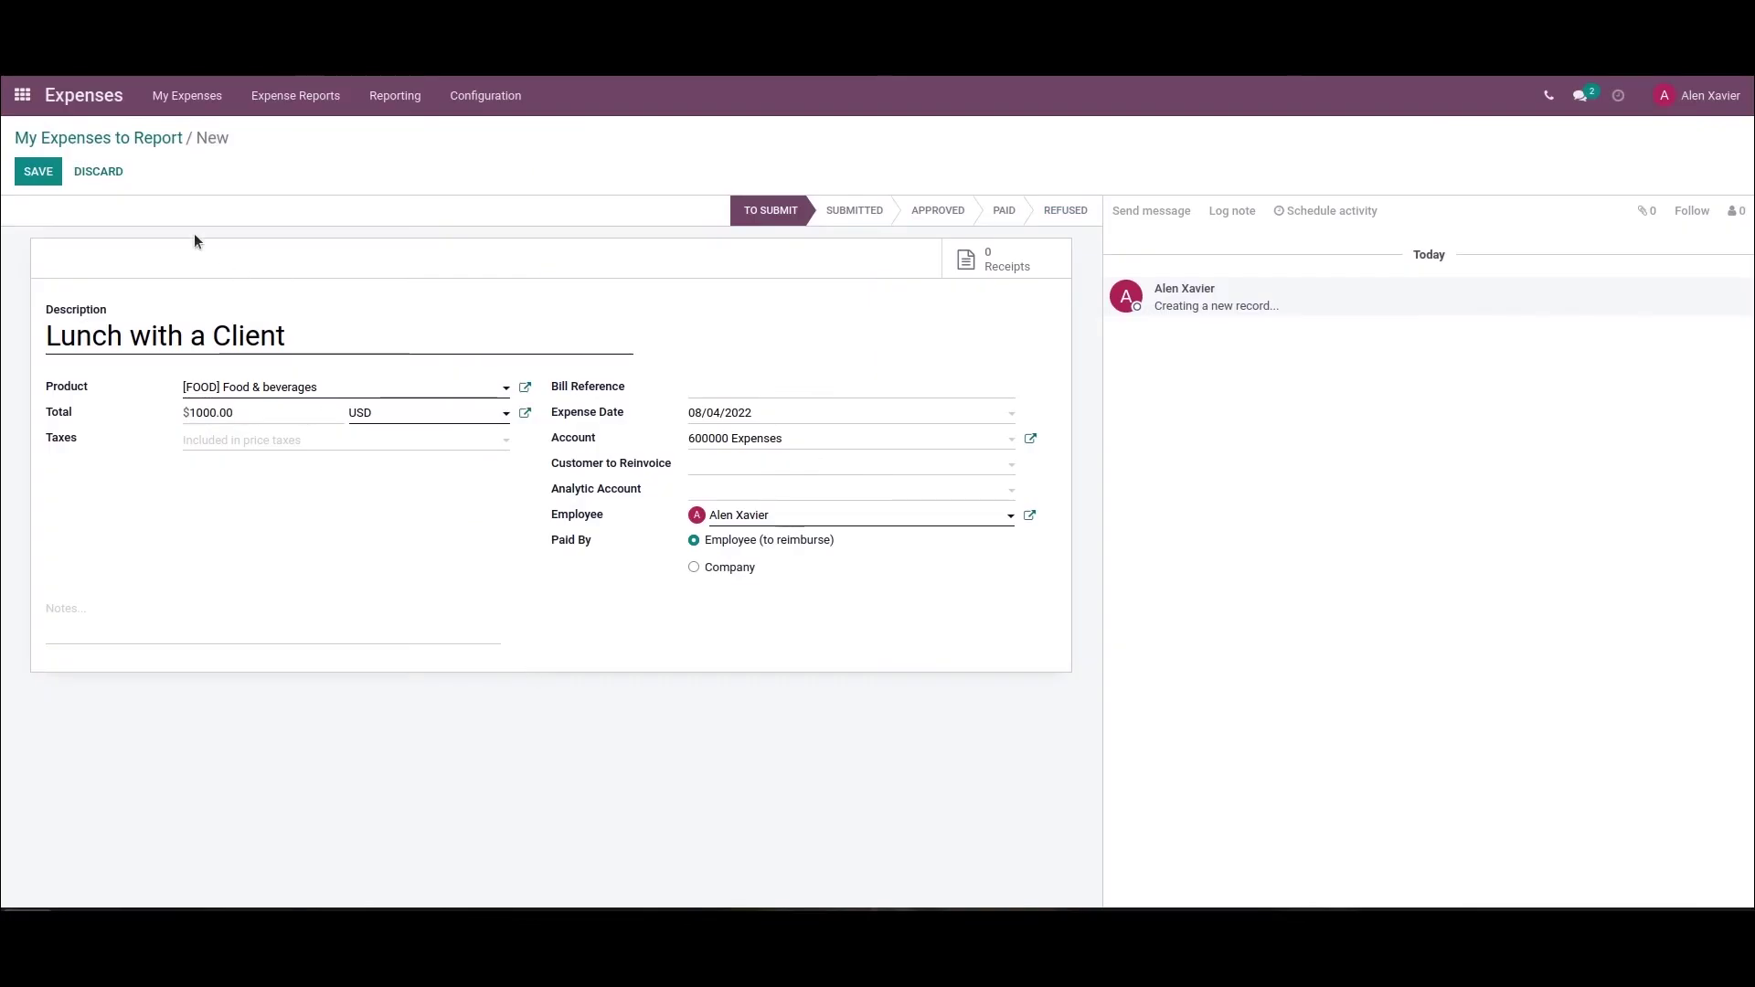
# - Save the $1000.00 expense and create a 'Lunch with a Client' expense report from it
pyautogui.click(28, 181)
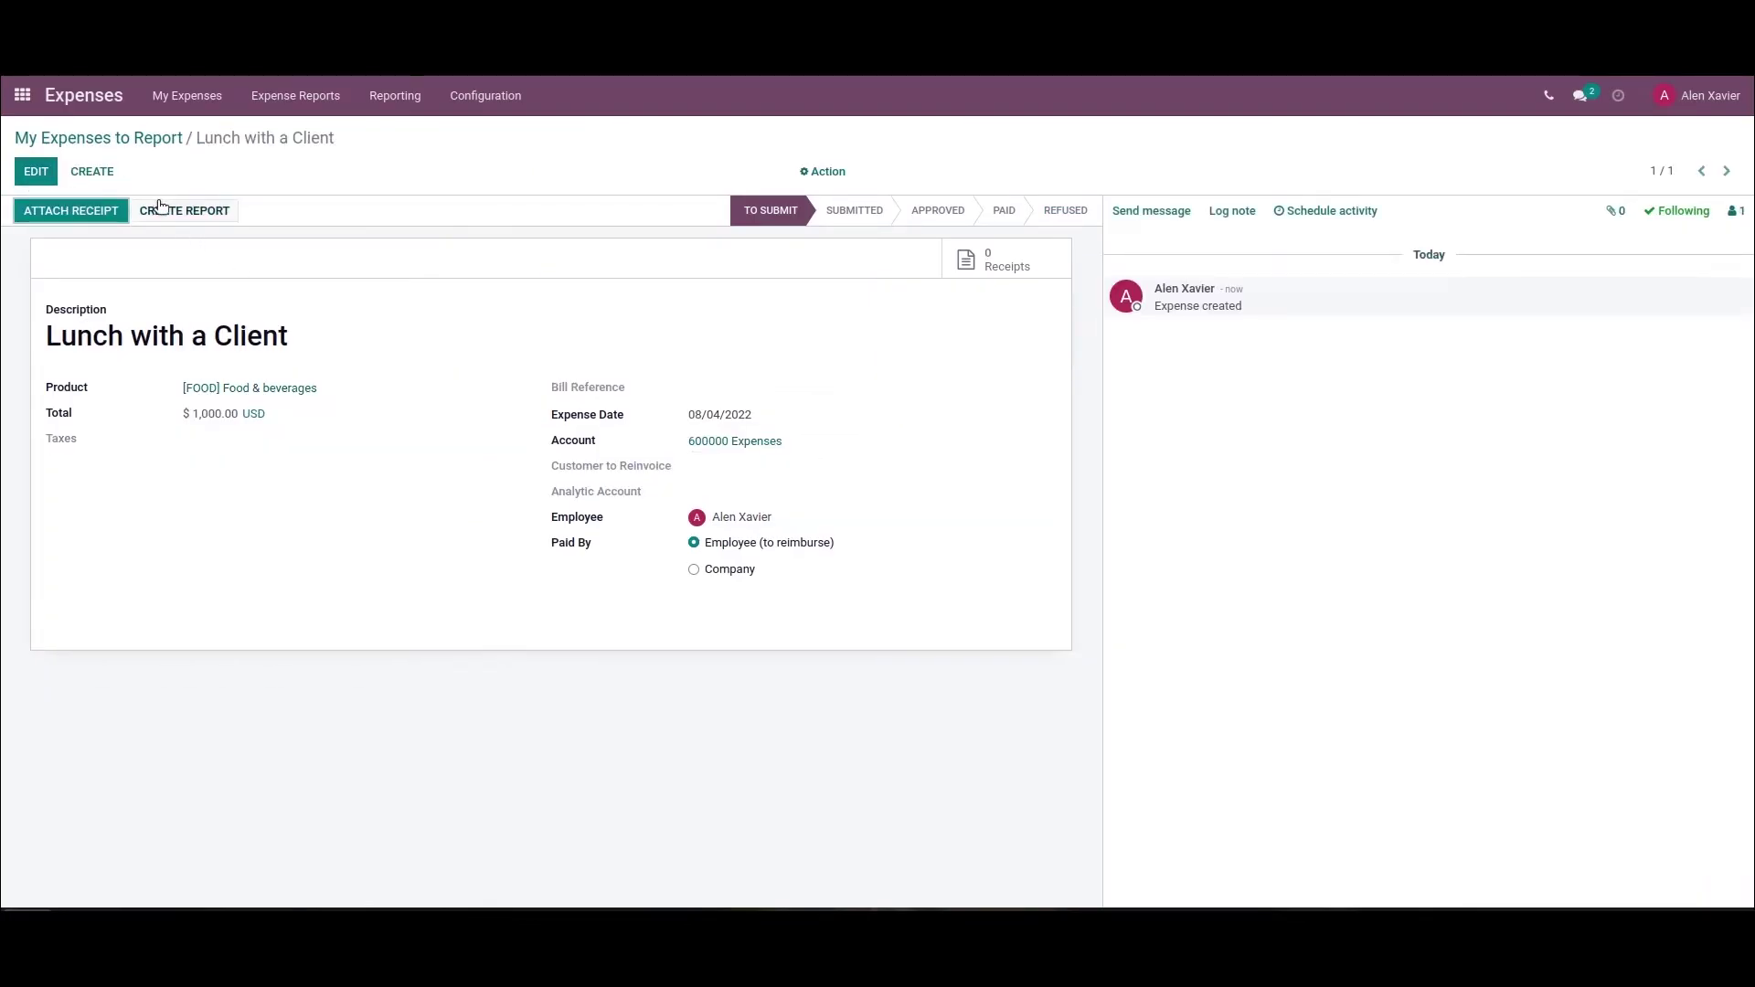
pyautogui.click(73, 212)
pyautogui.click(182, 212)
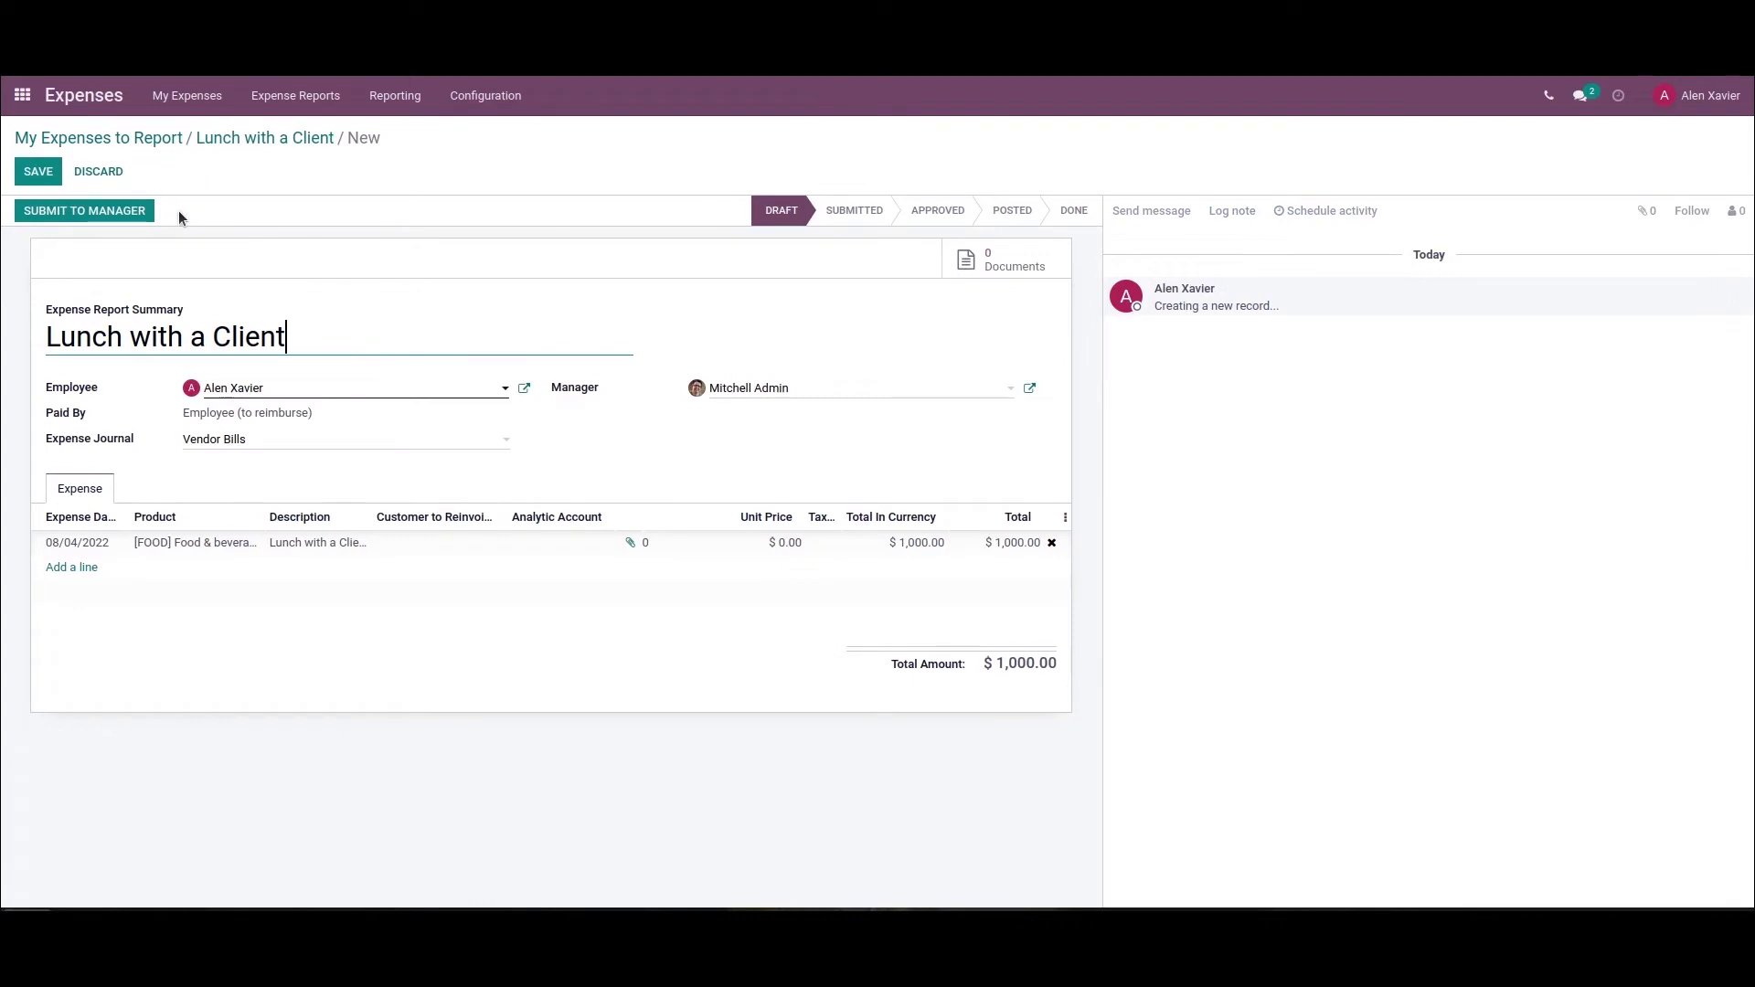
# - Submit the report to the manager, then return to the apps home screen
pyautogui.click(79, 210)
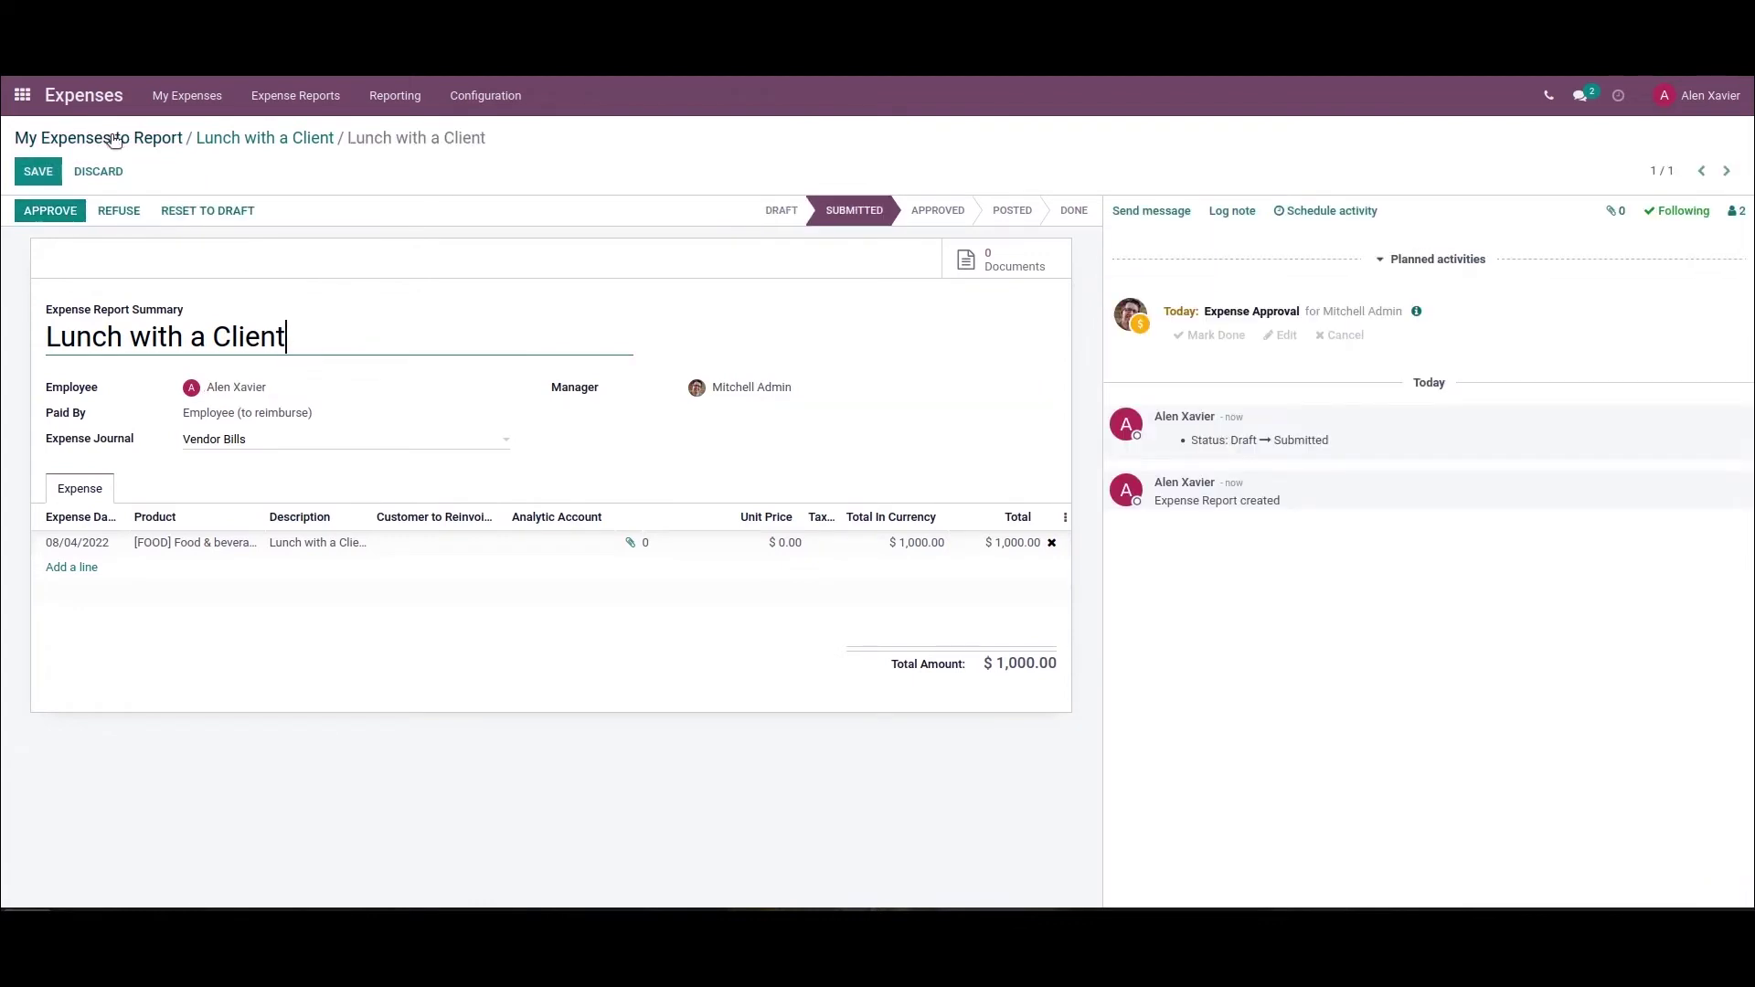
pyautogui.click(61, 135)
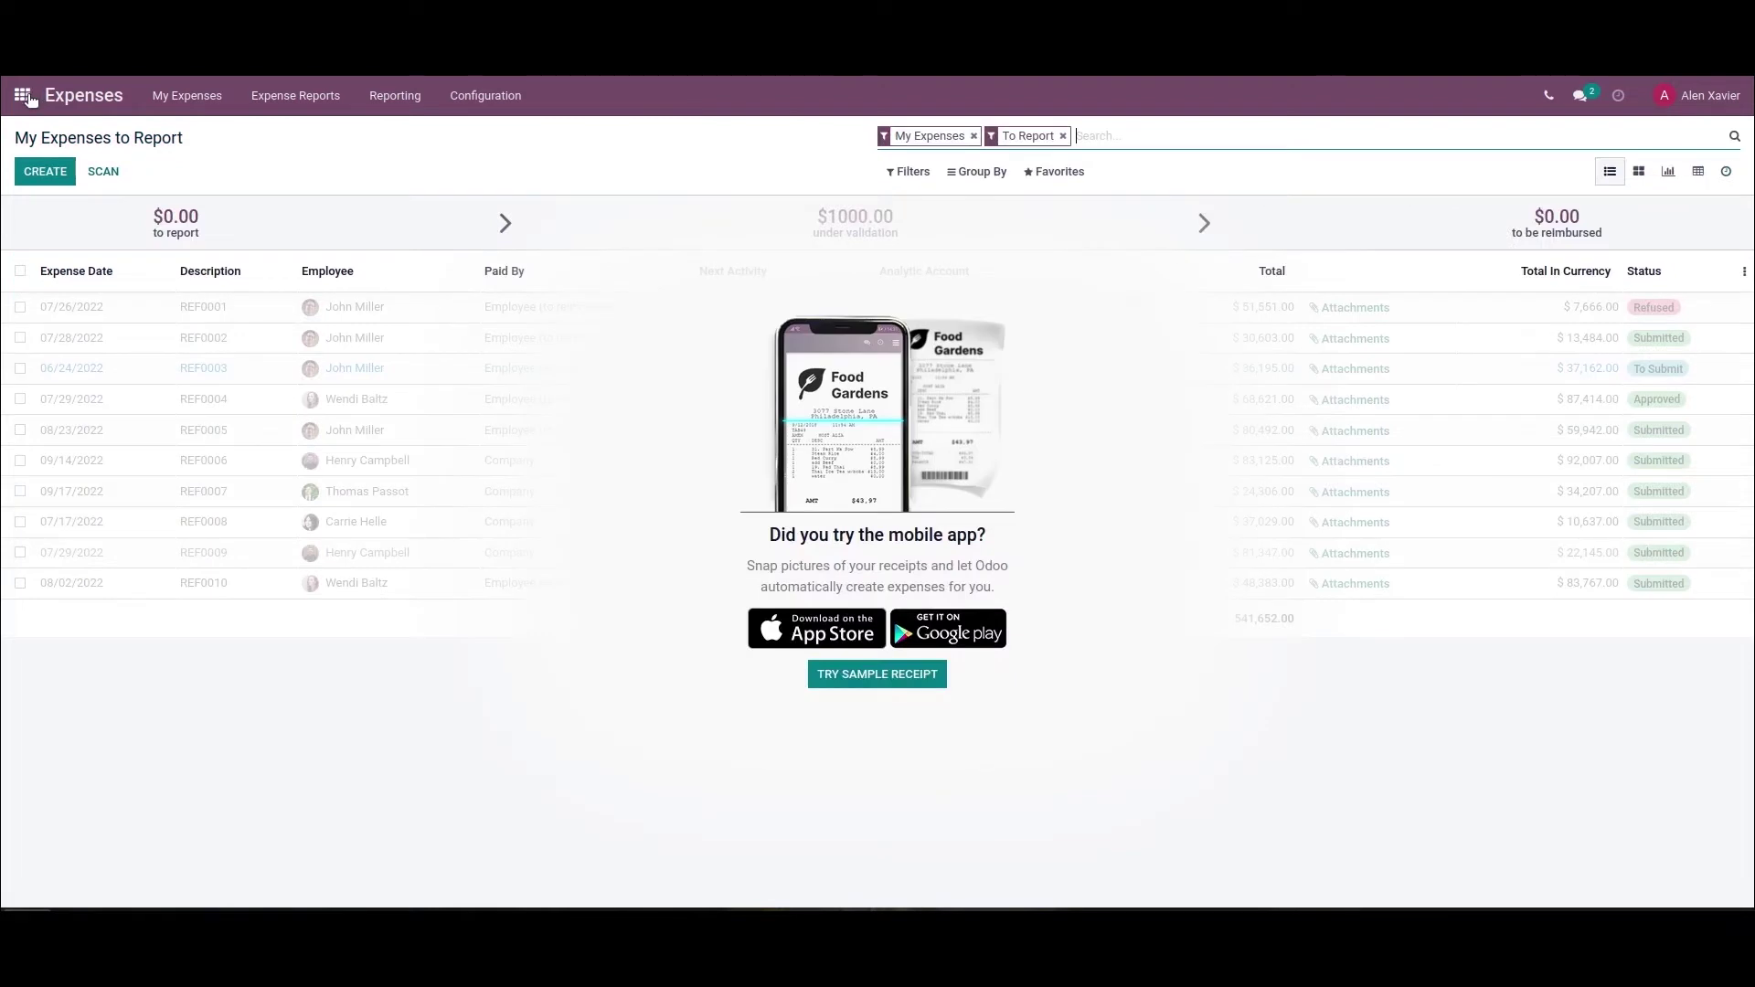
pyautogui.click(23, 95)
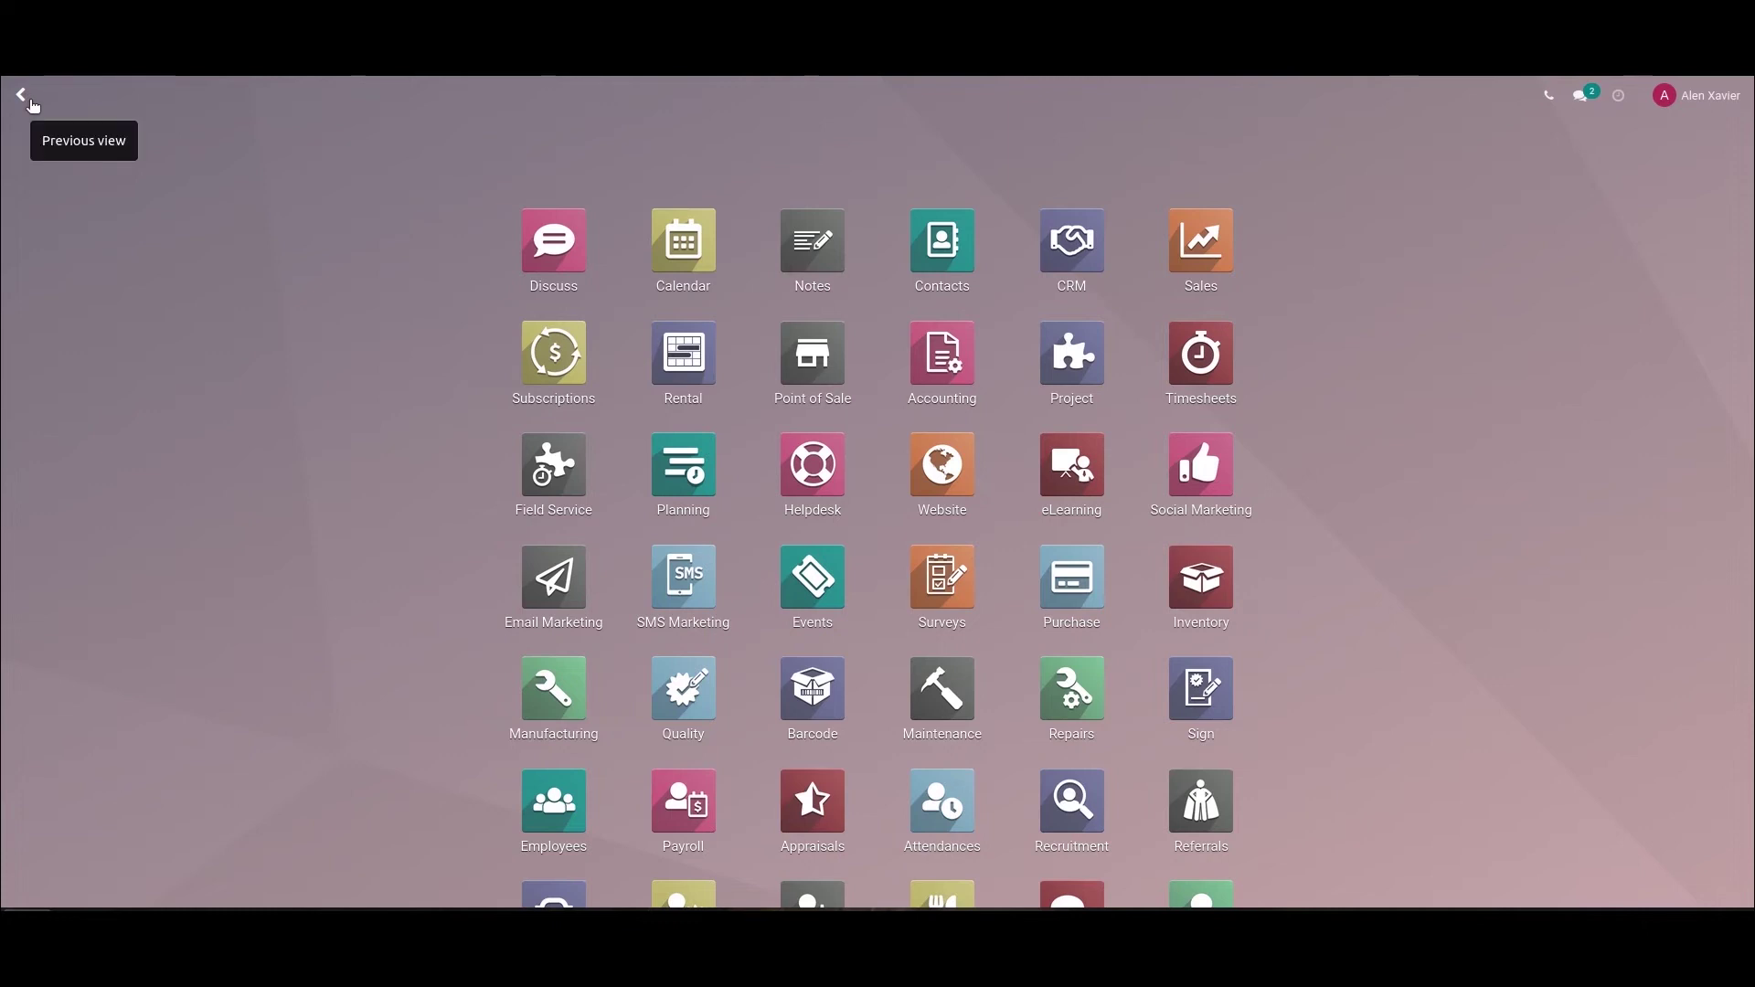
# - Open the Time Off app, discard the quick request on Aug 4, and start a new request
pyautogui.write('t')
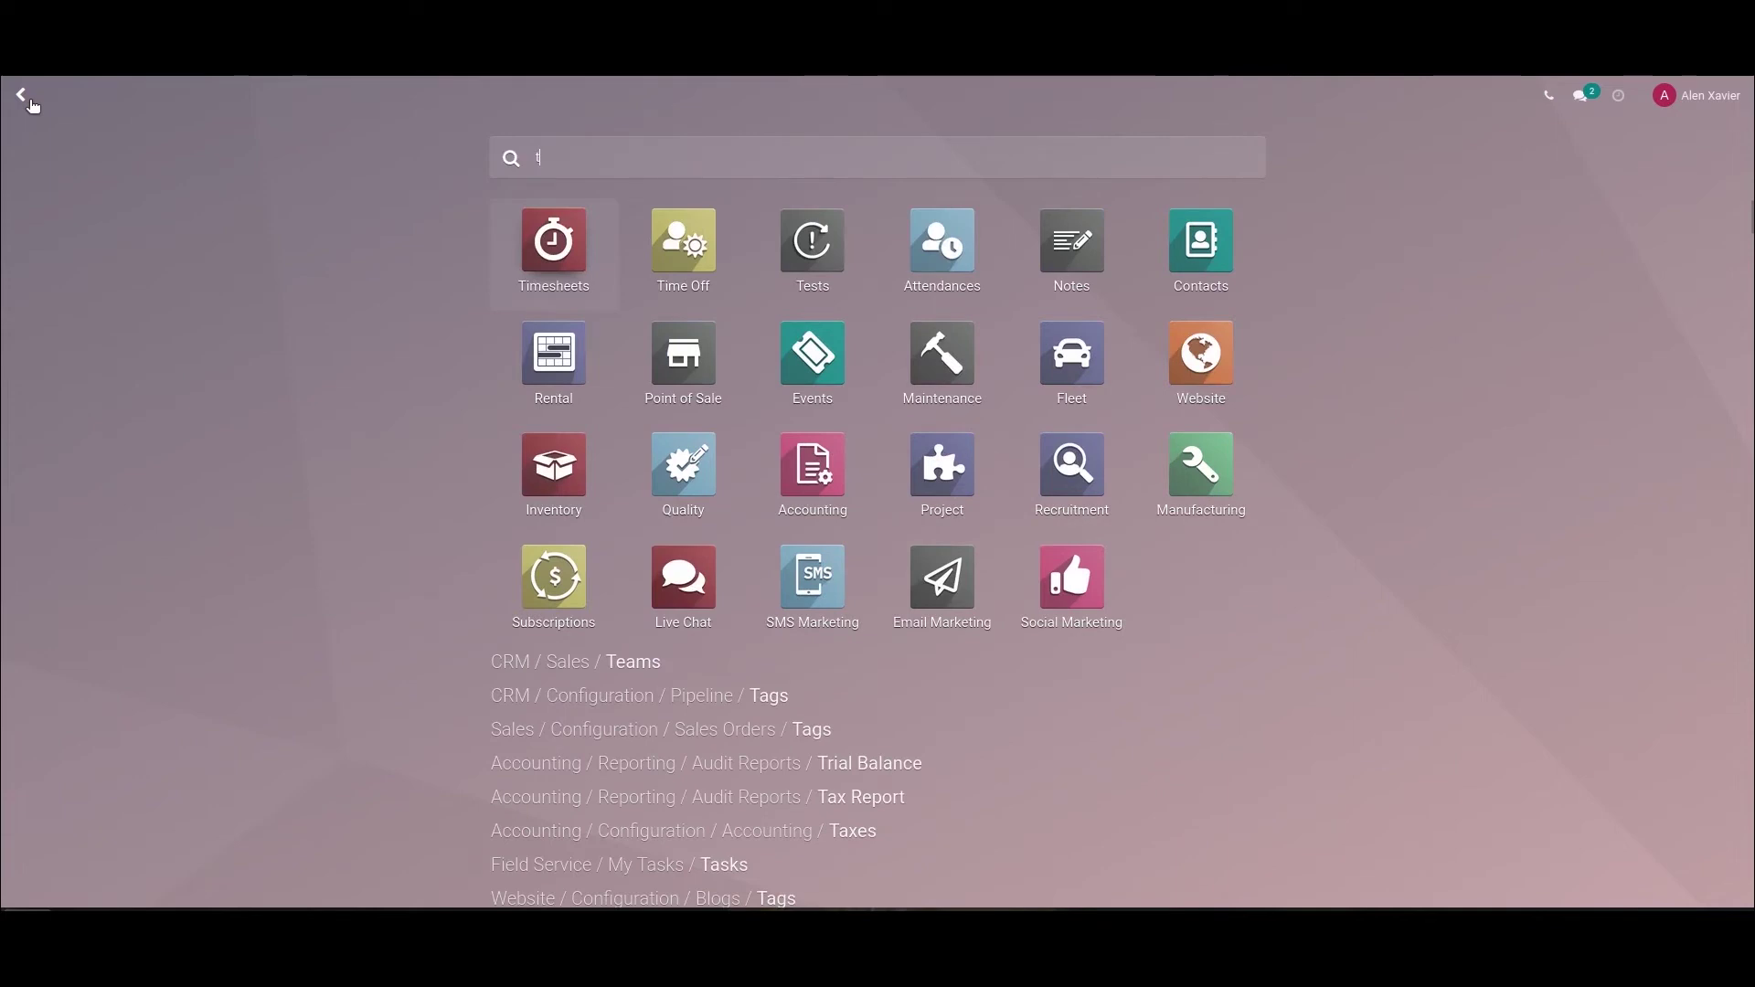
pyautogui.click(705, 243)
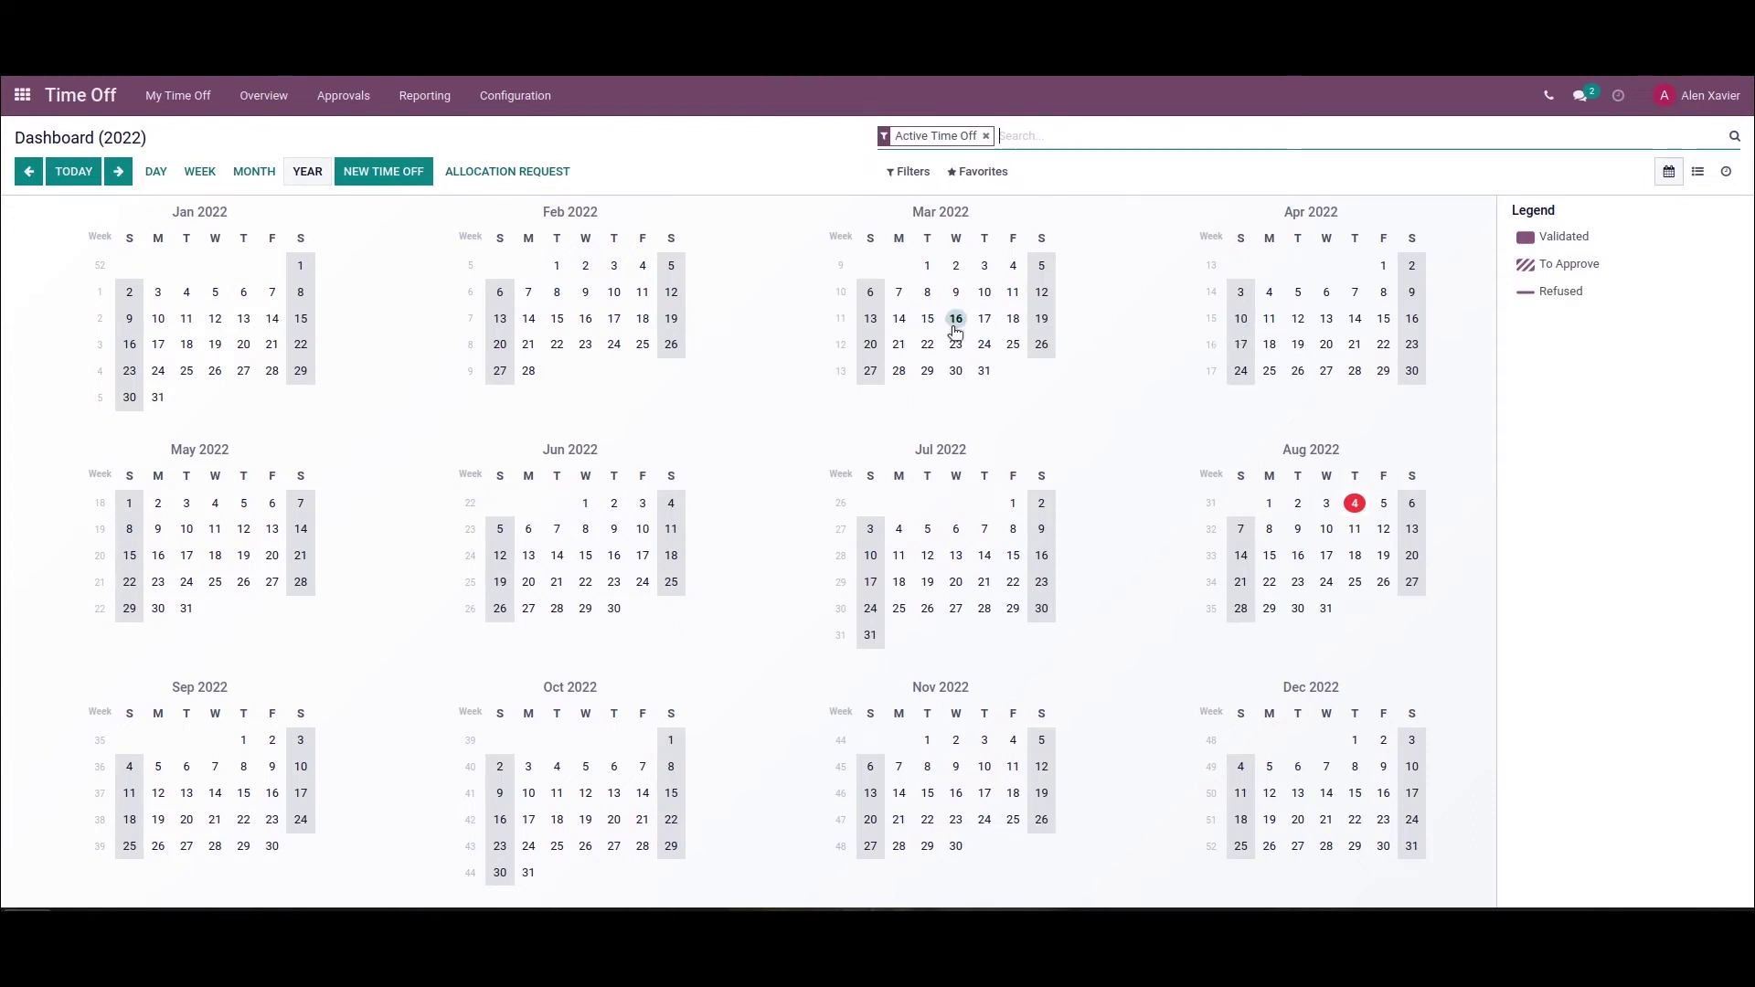
pyautogui.click(1353, 507)
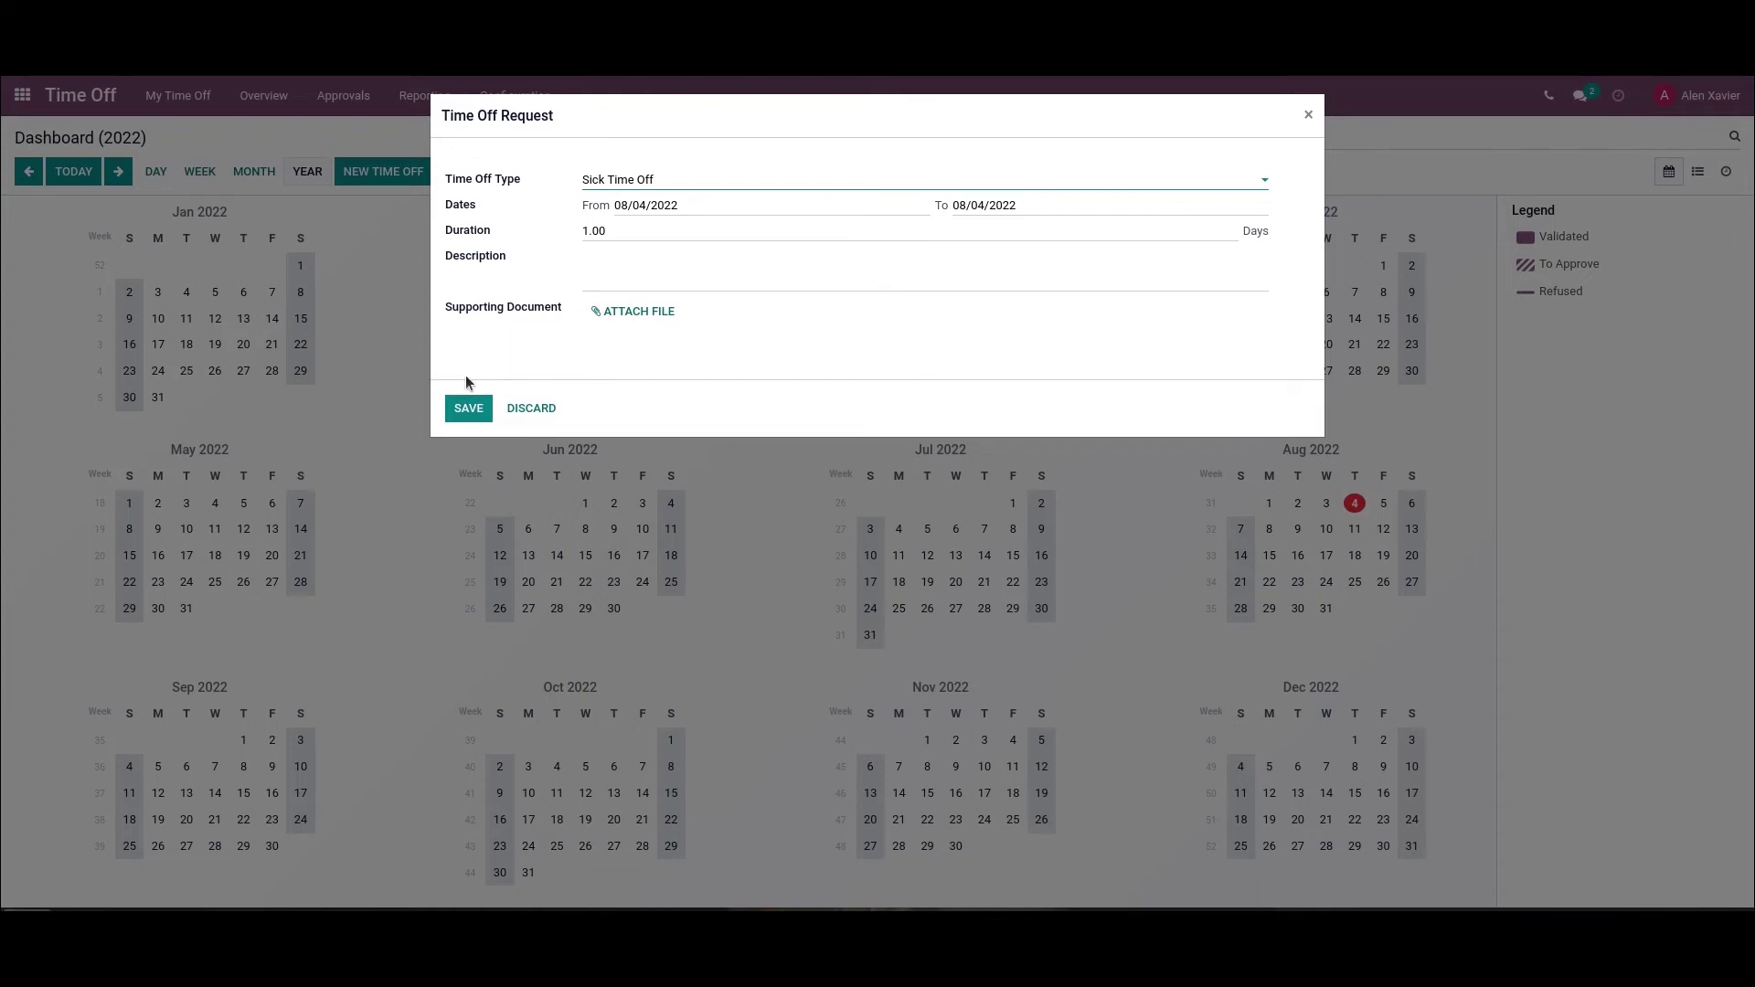
pyautogui.click(531, 407)
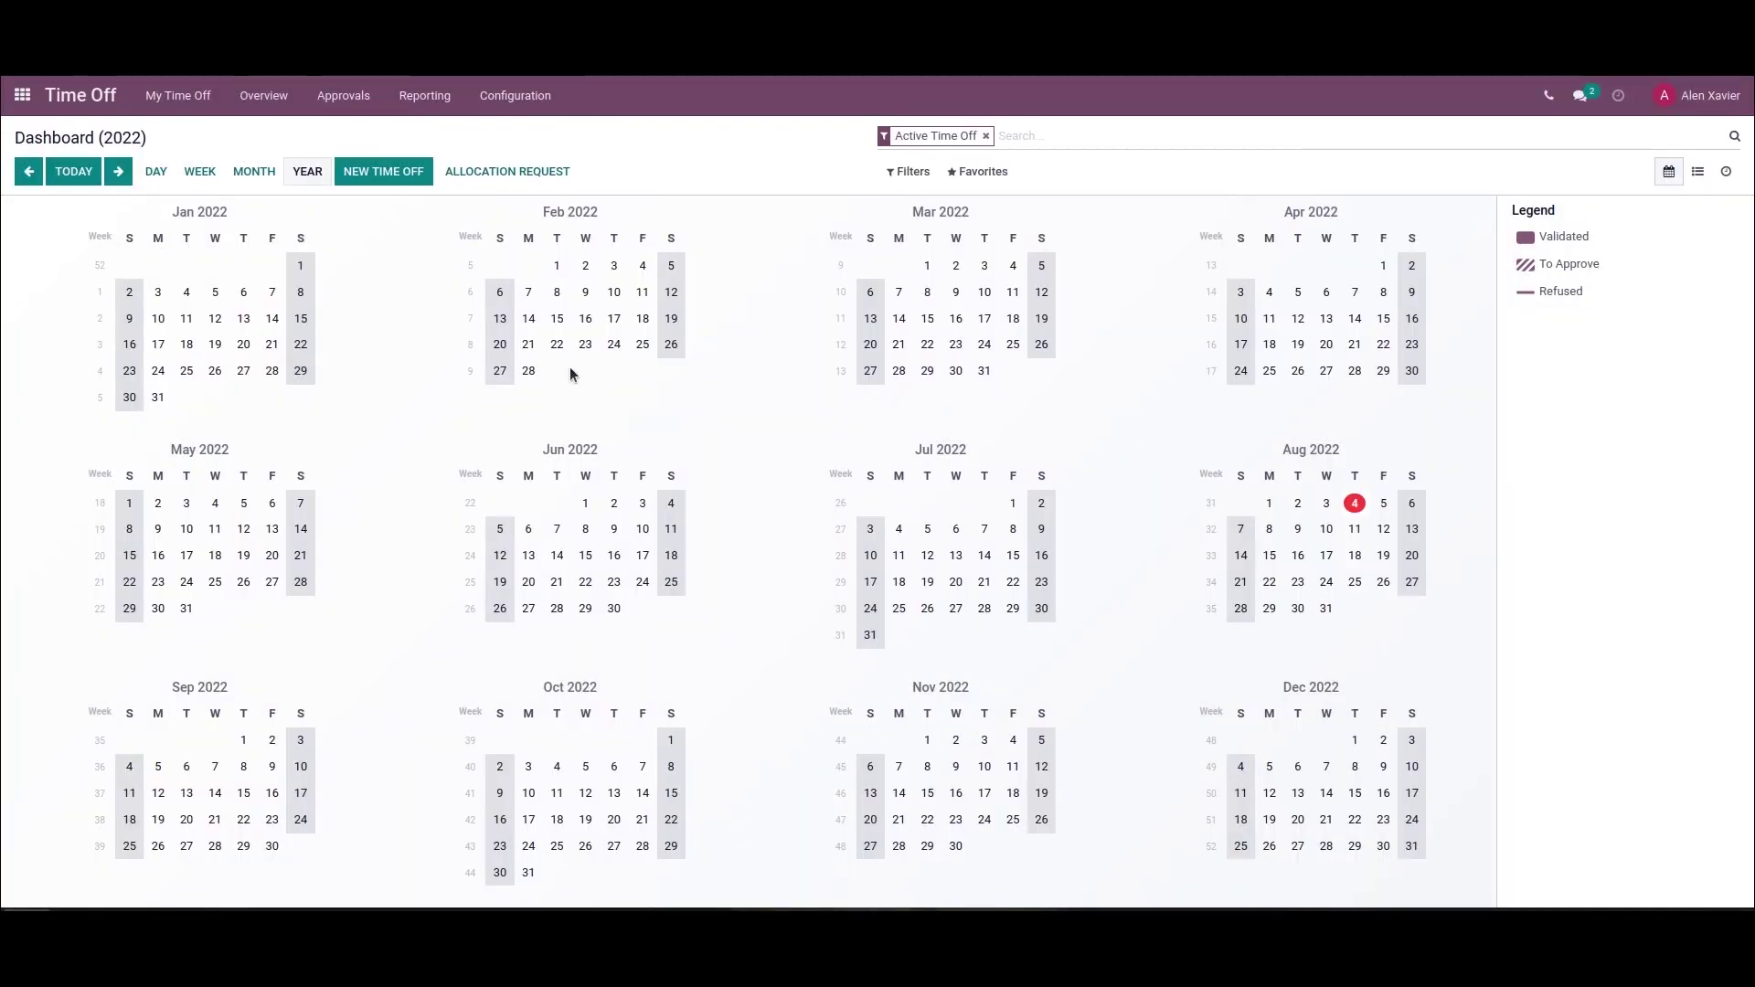
pyautogui.click(370, 179)
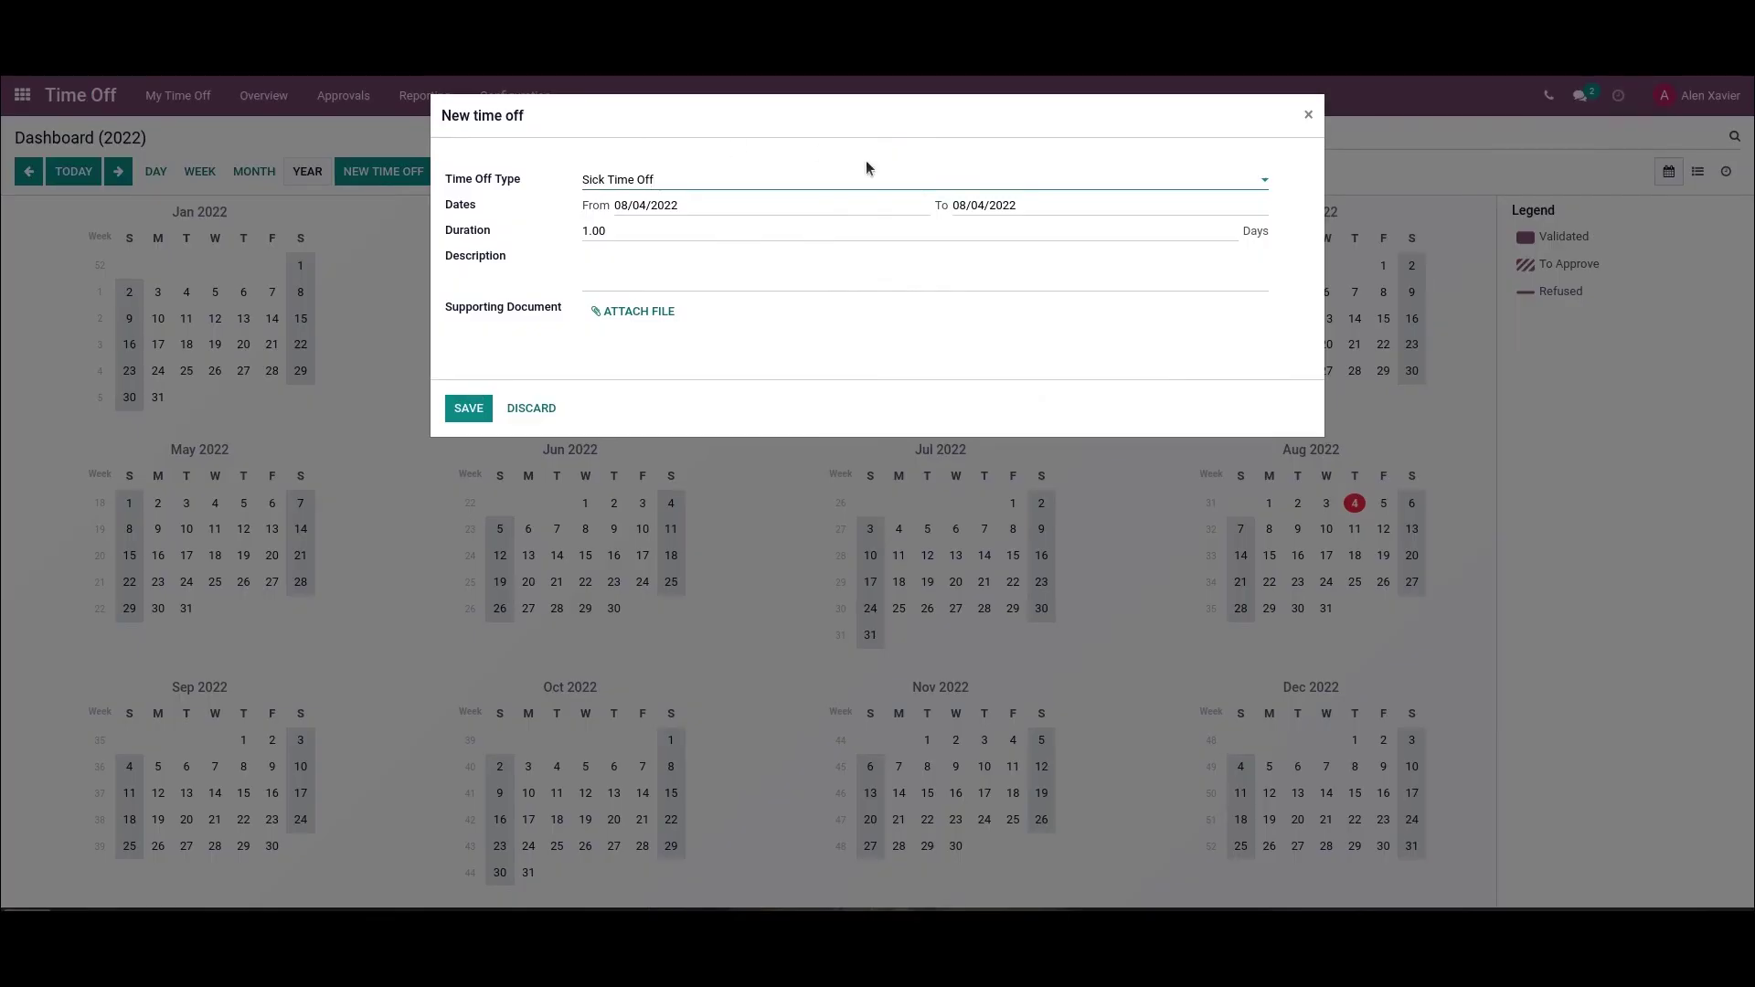
# - Set the request to Sick Time Off from Aug 11 to Aug 12, 2022
pyautogui.click(816, 184)
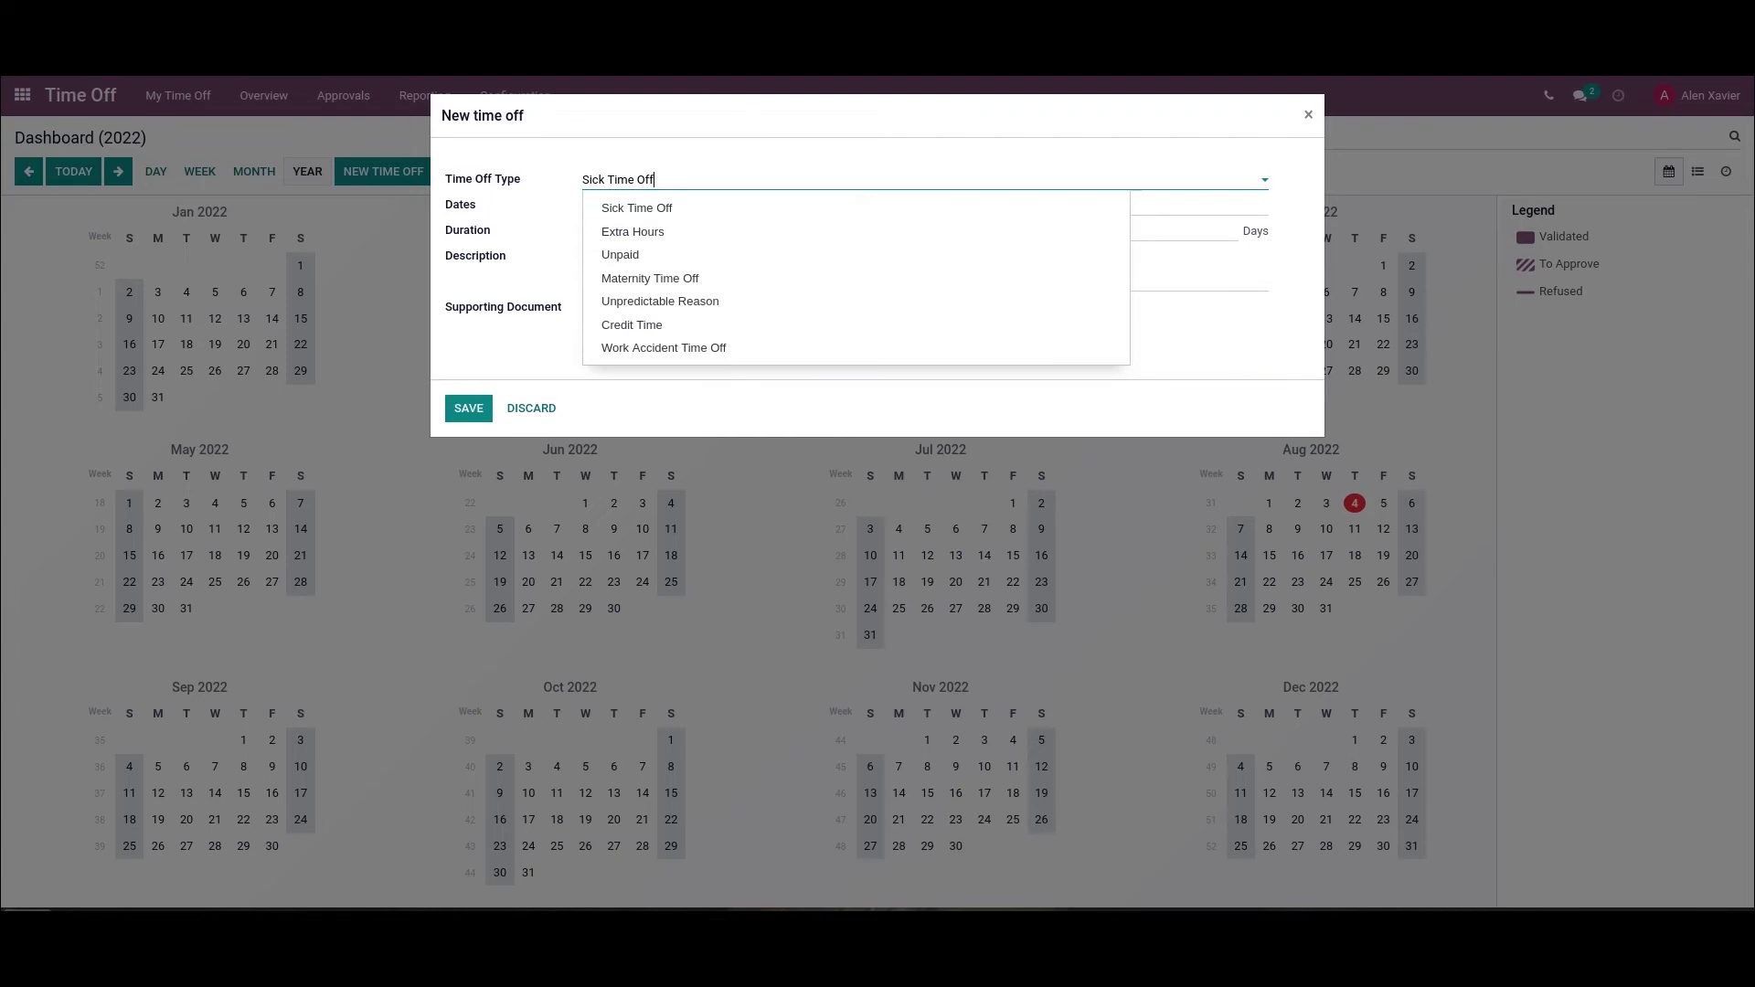
pyautogui.press('Return')
pyautogui.click(633, 206)
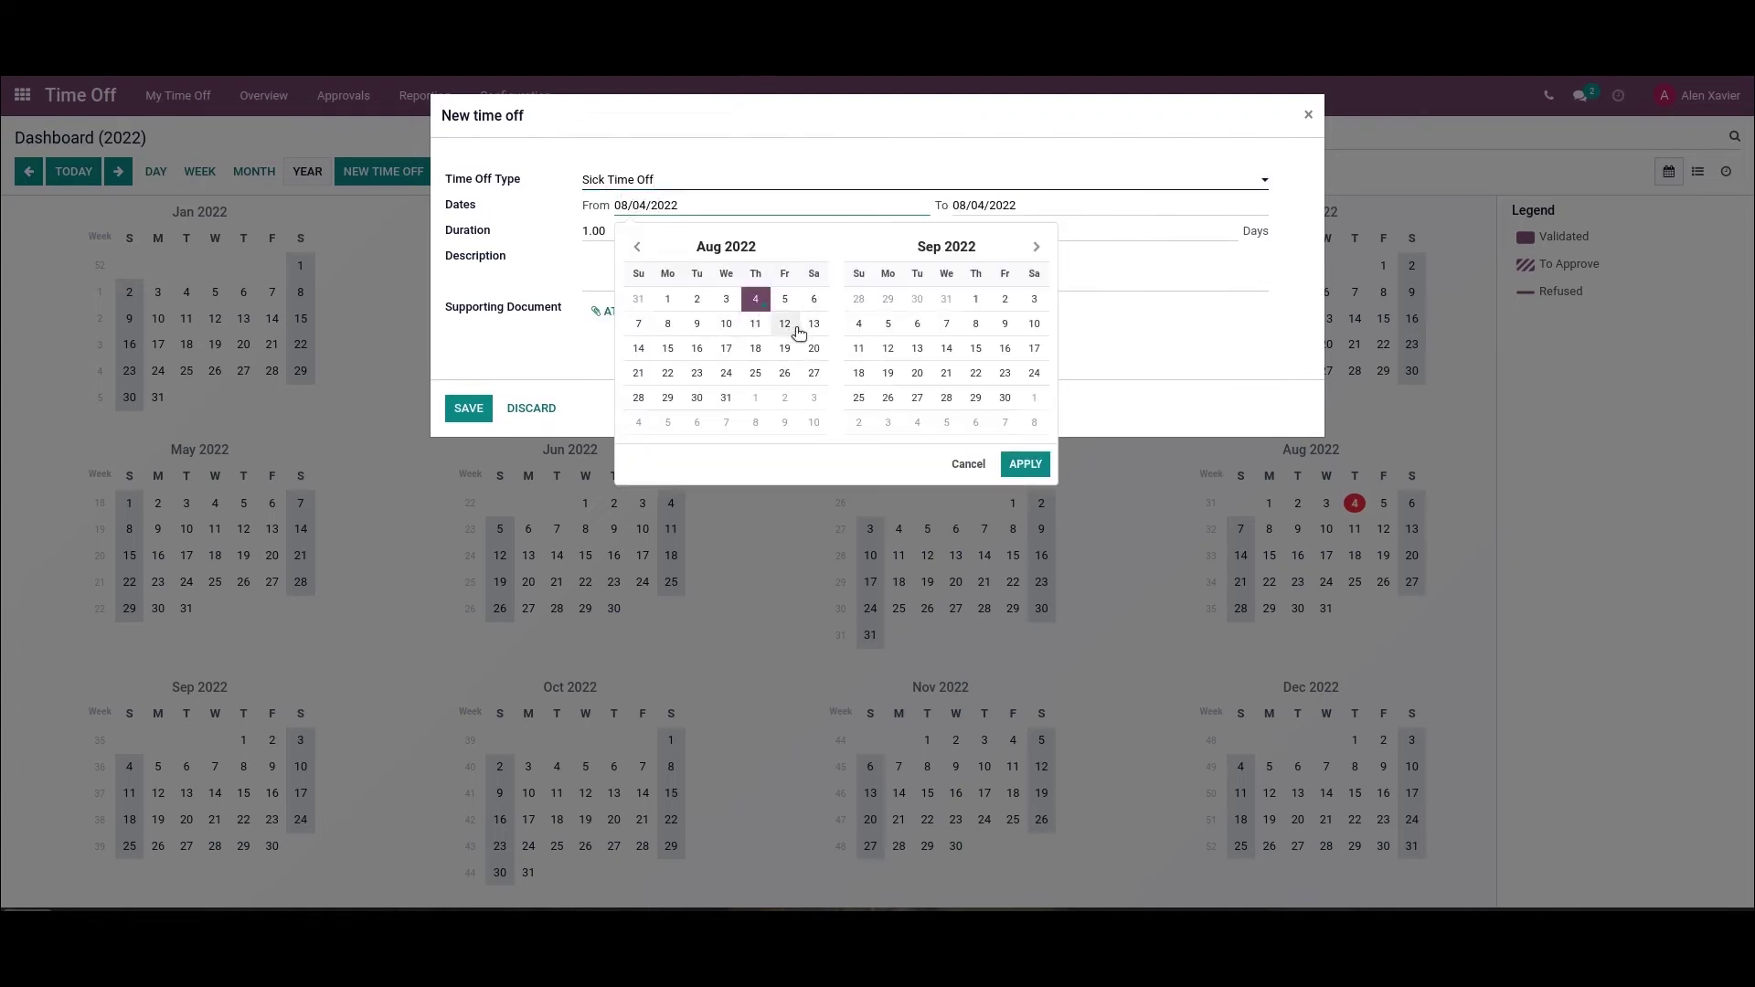
pyautogui.click(755, 324)
pyautogui.click(784, 324)
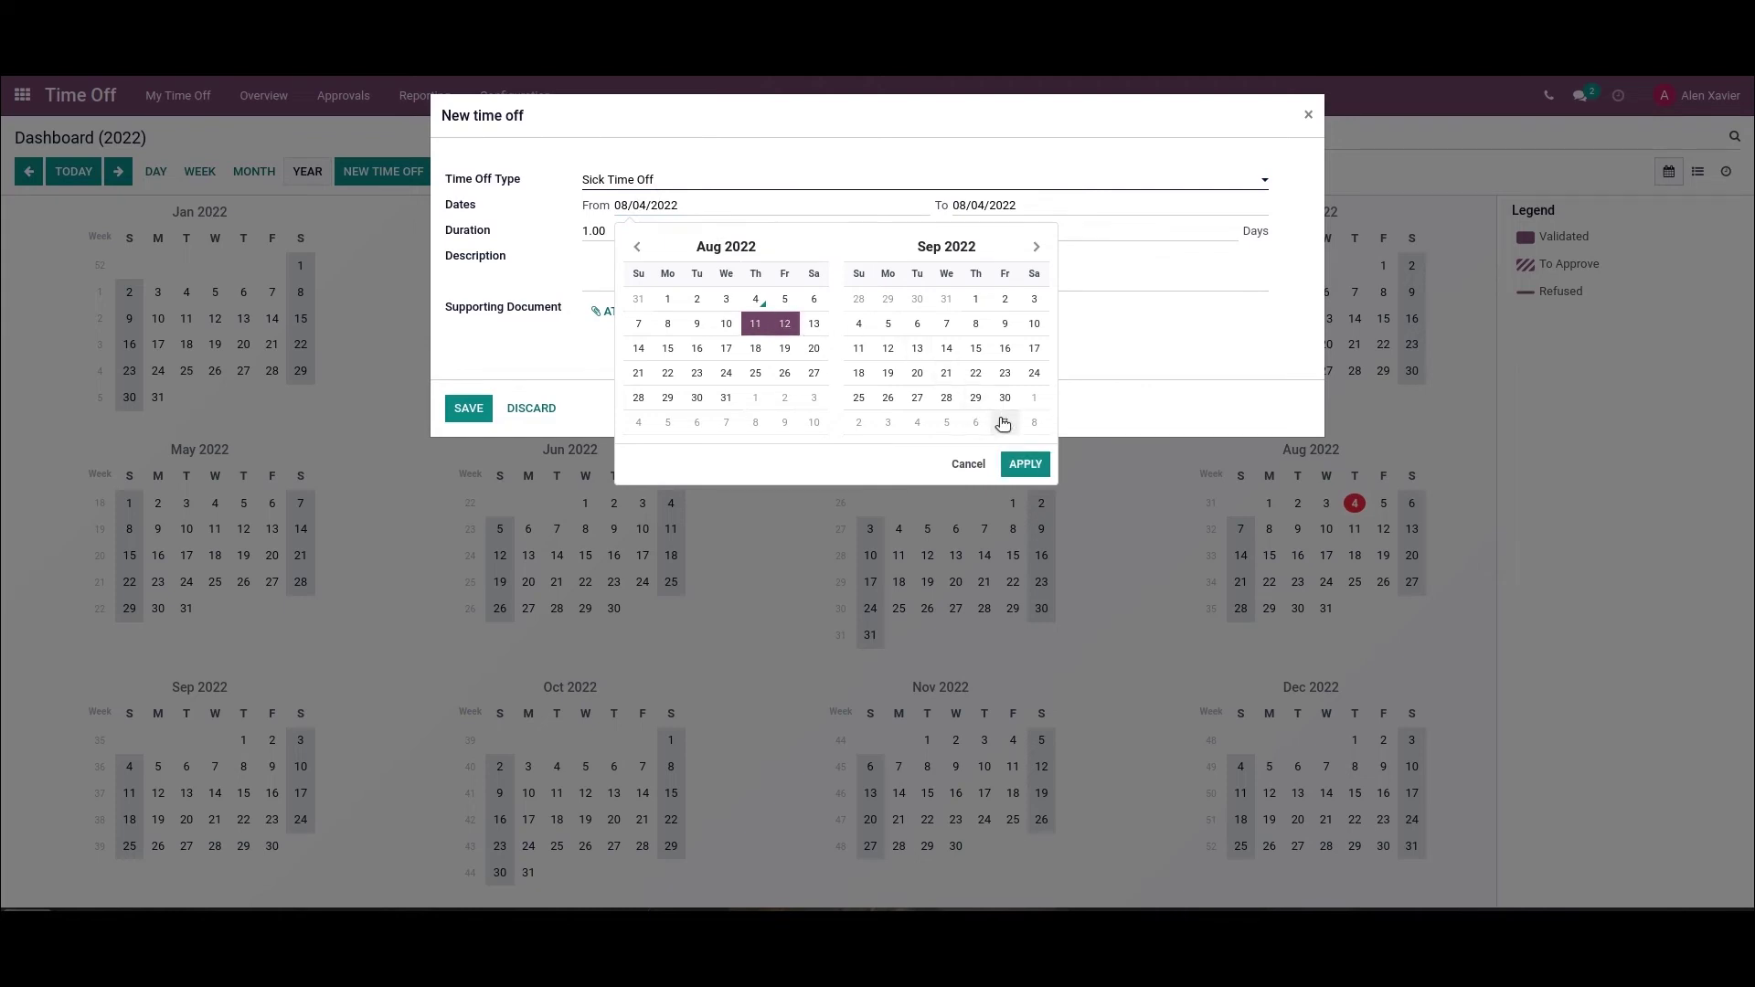
pyautogui.click(1025, 464)
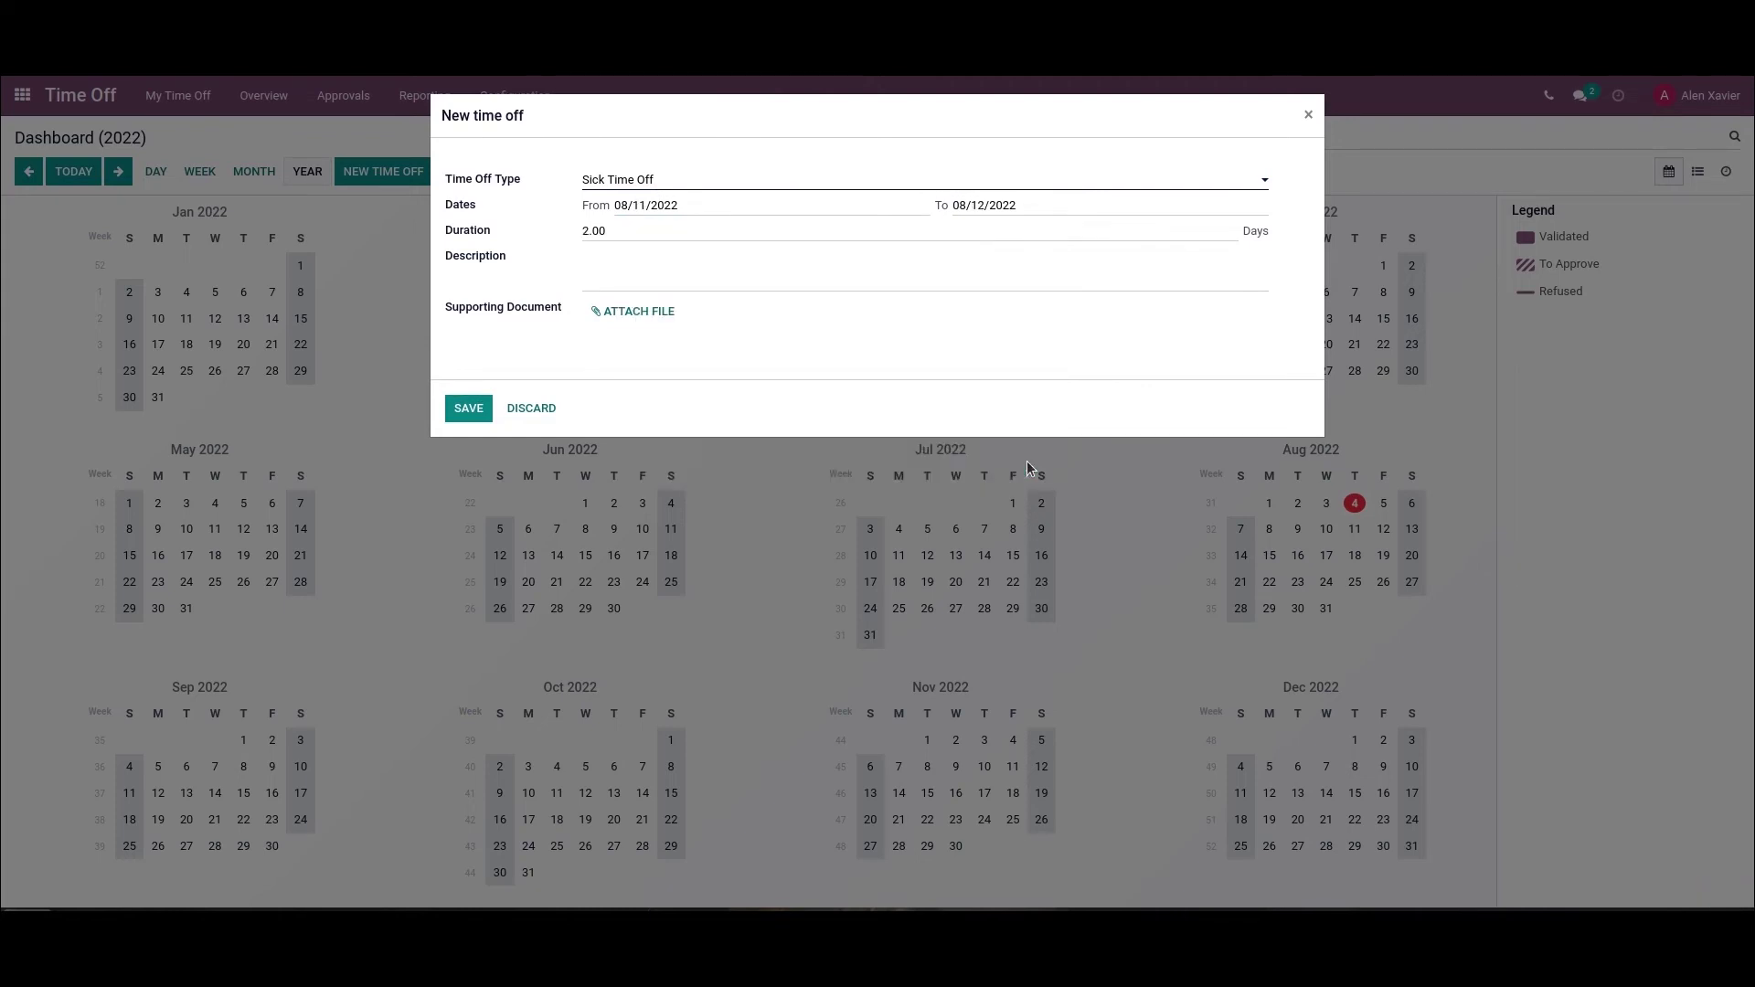
# - Describe the request as 'Doctor Consultation' and save it
pyautogui.click(608, 251)
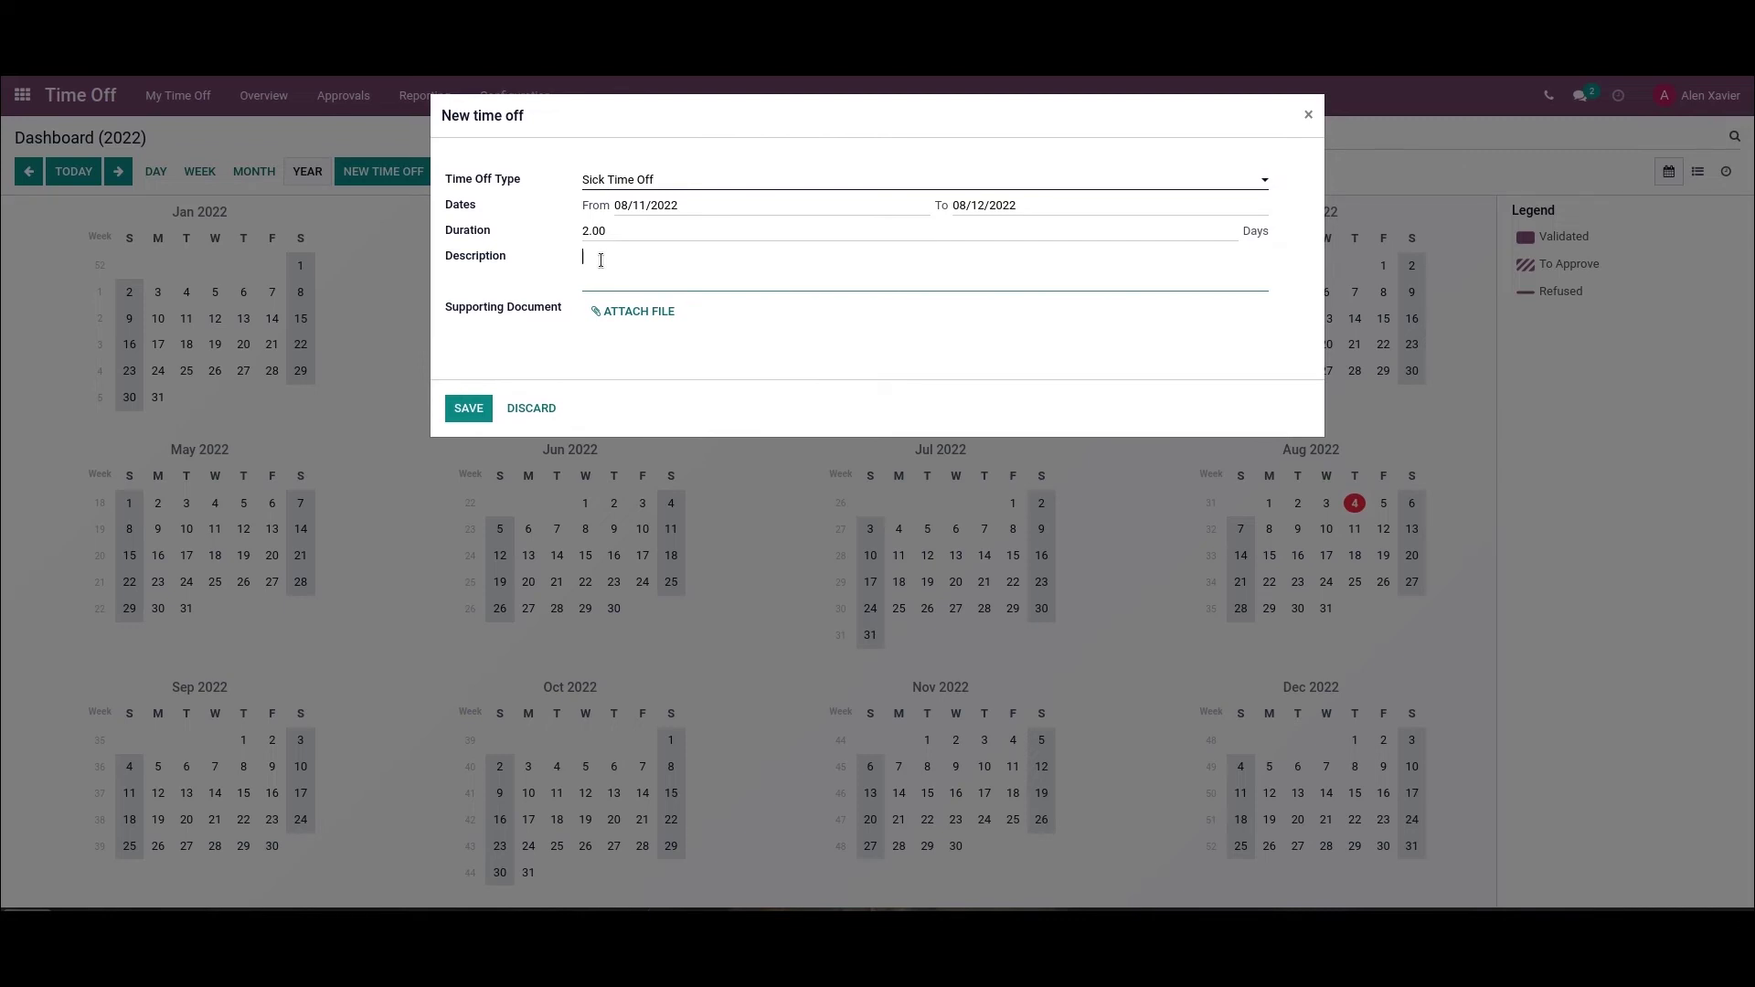
pyautogui.write('Doctor Consultation')
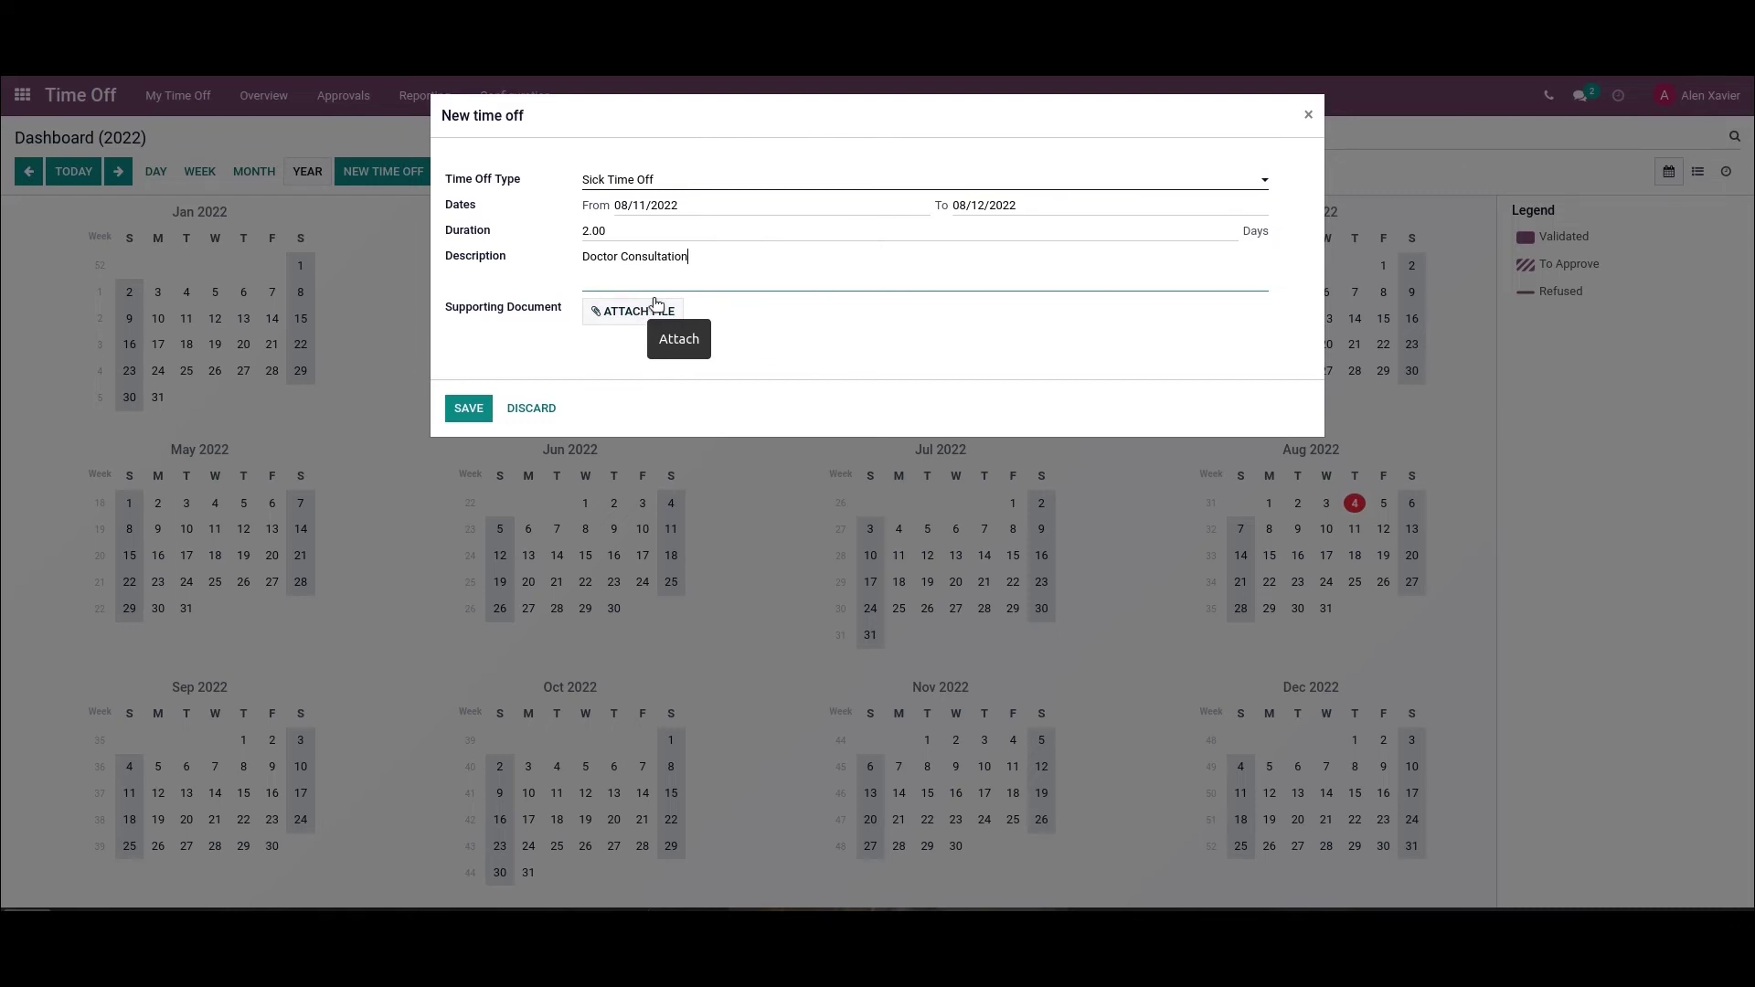
pyautogui.click(466, 409)
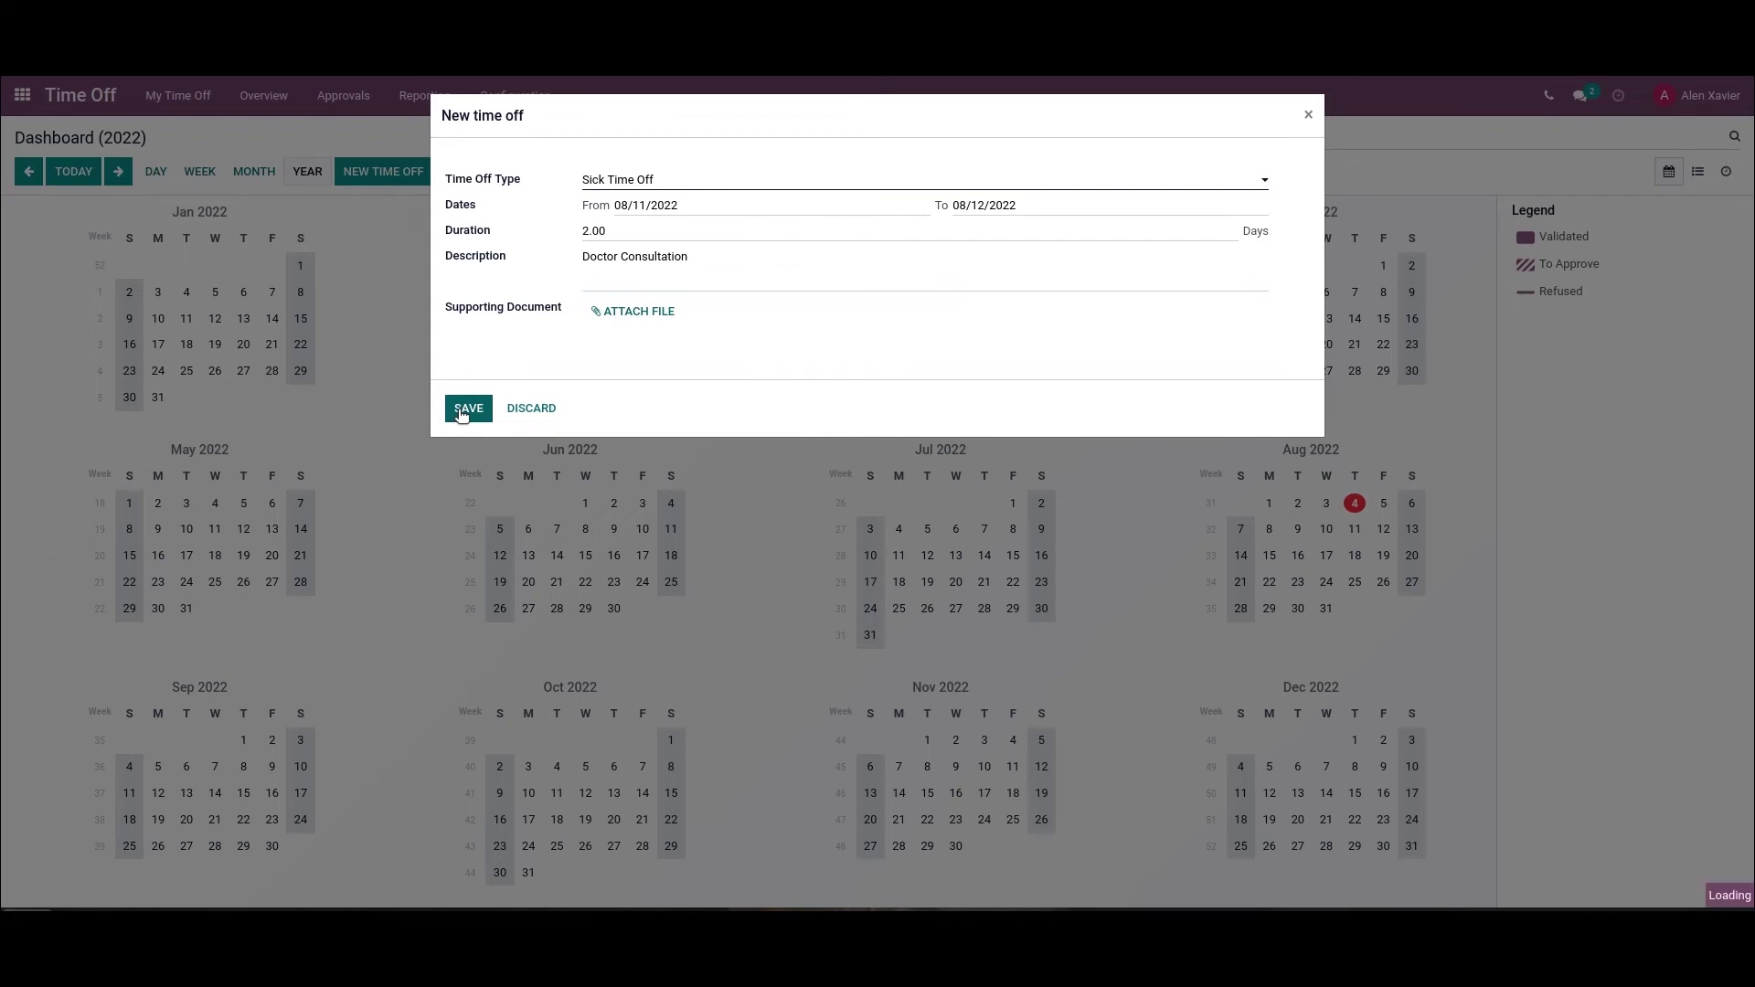
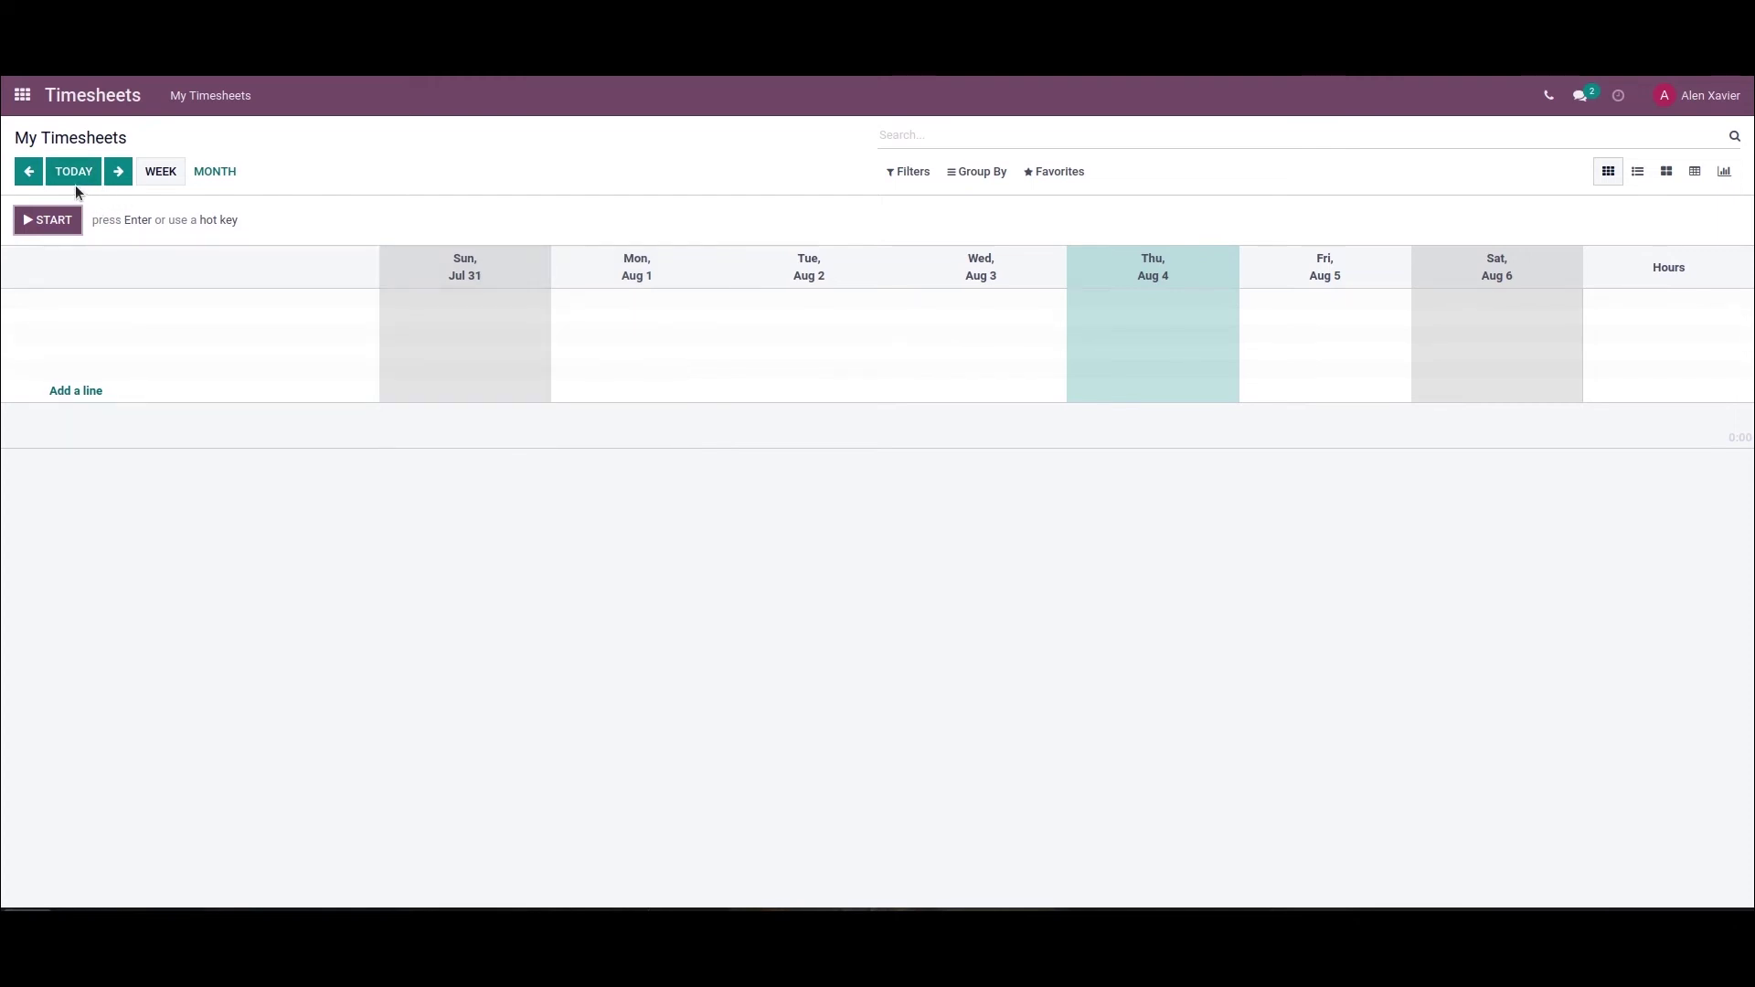
# - Add and save a 9:00-hour Office Design / Internal training line billed to S00019 - Virtual Interior Design
pyautogui.click(89, 389)
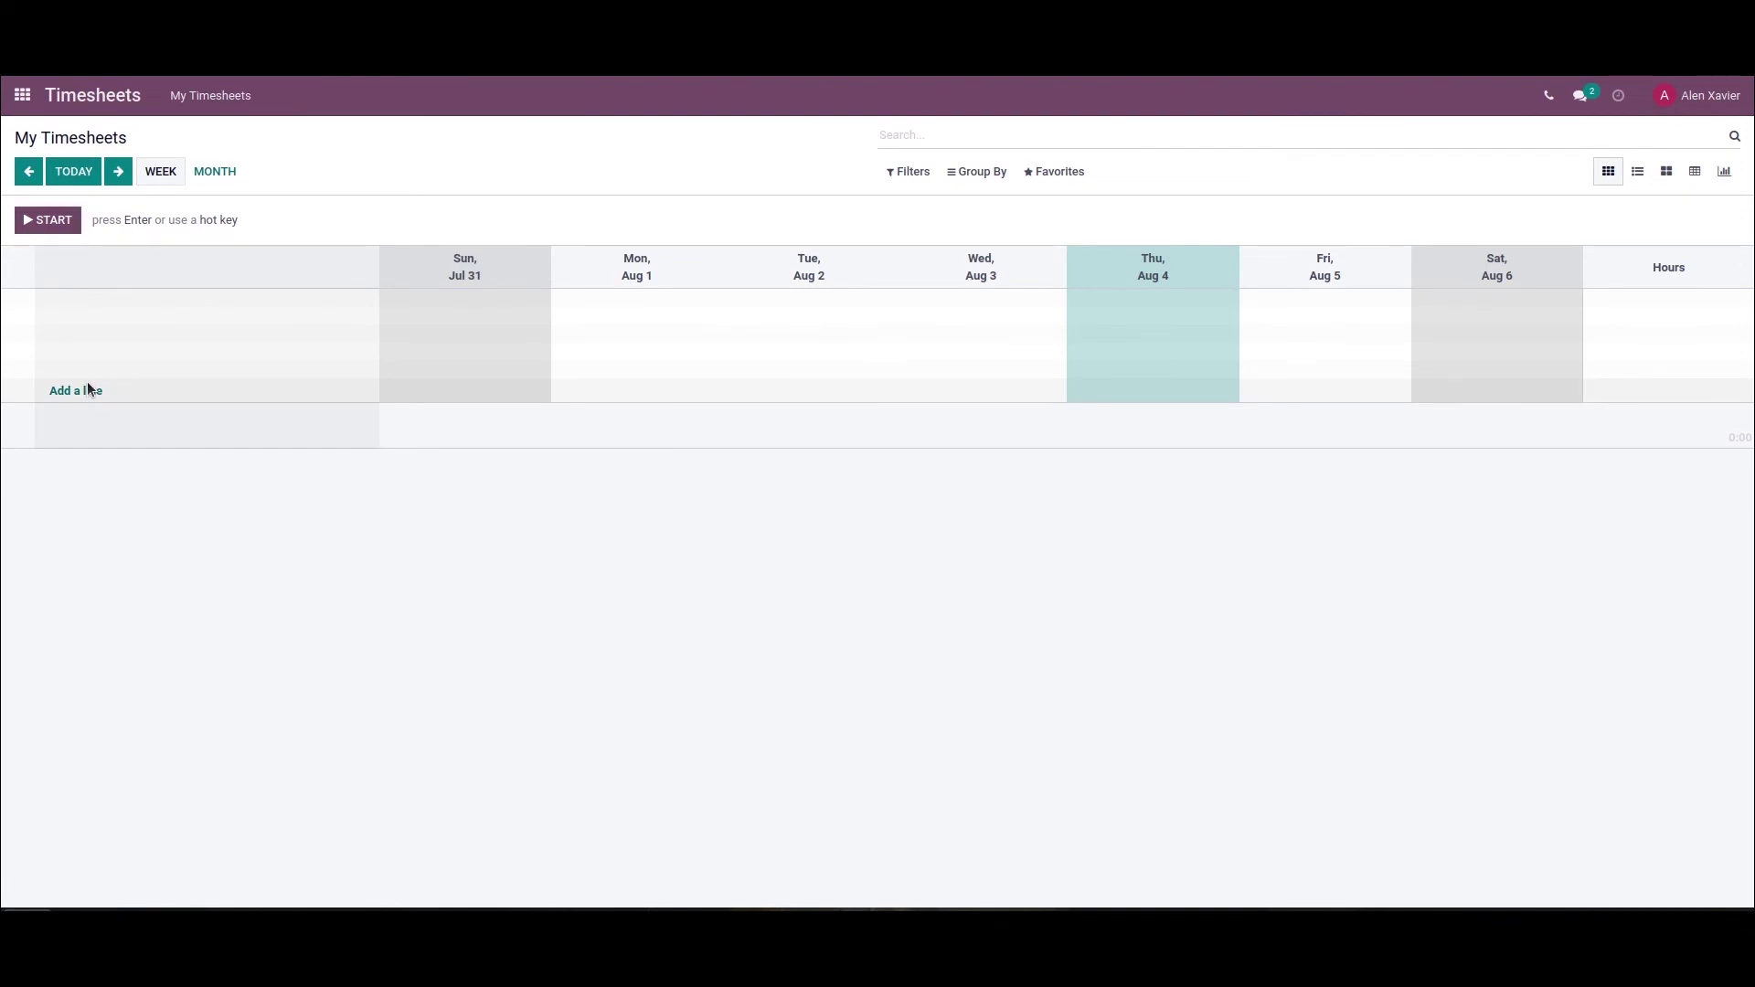
pyautogui.click(90, 390)
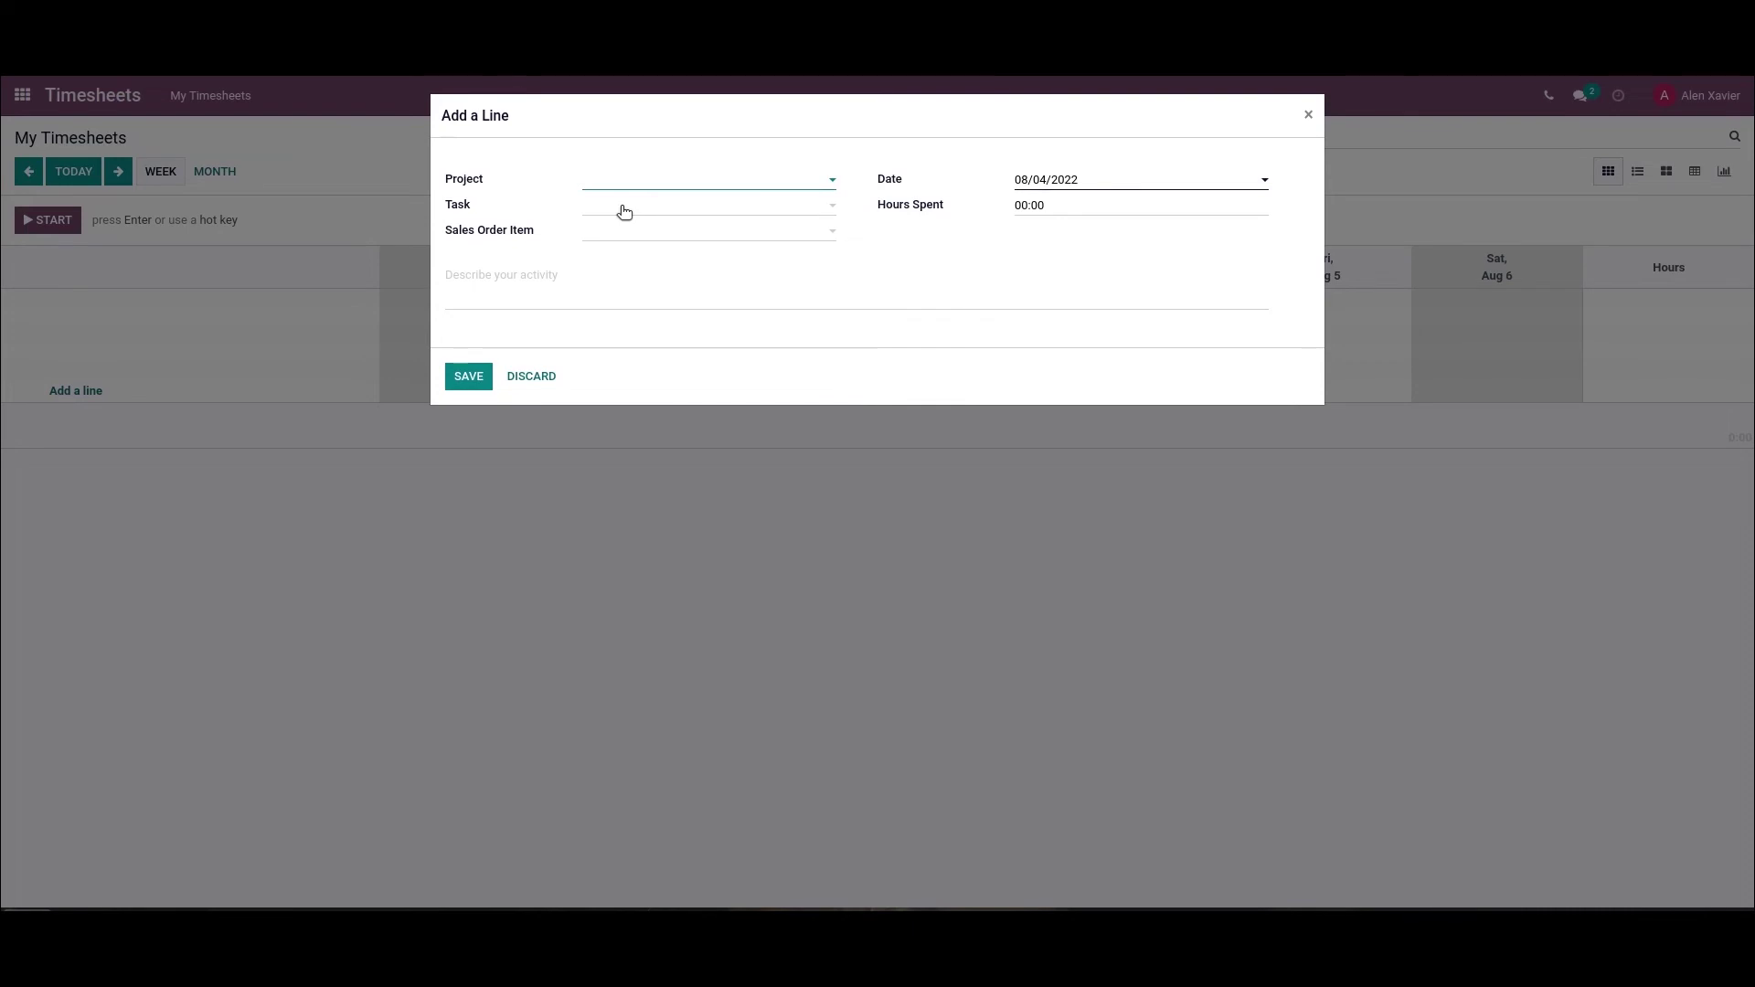
pyautogui.click(639, 186)
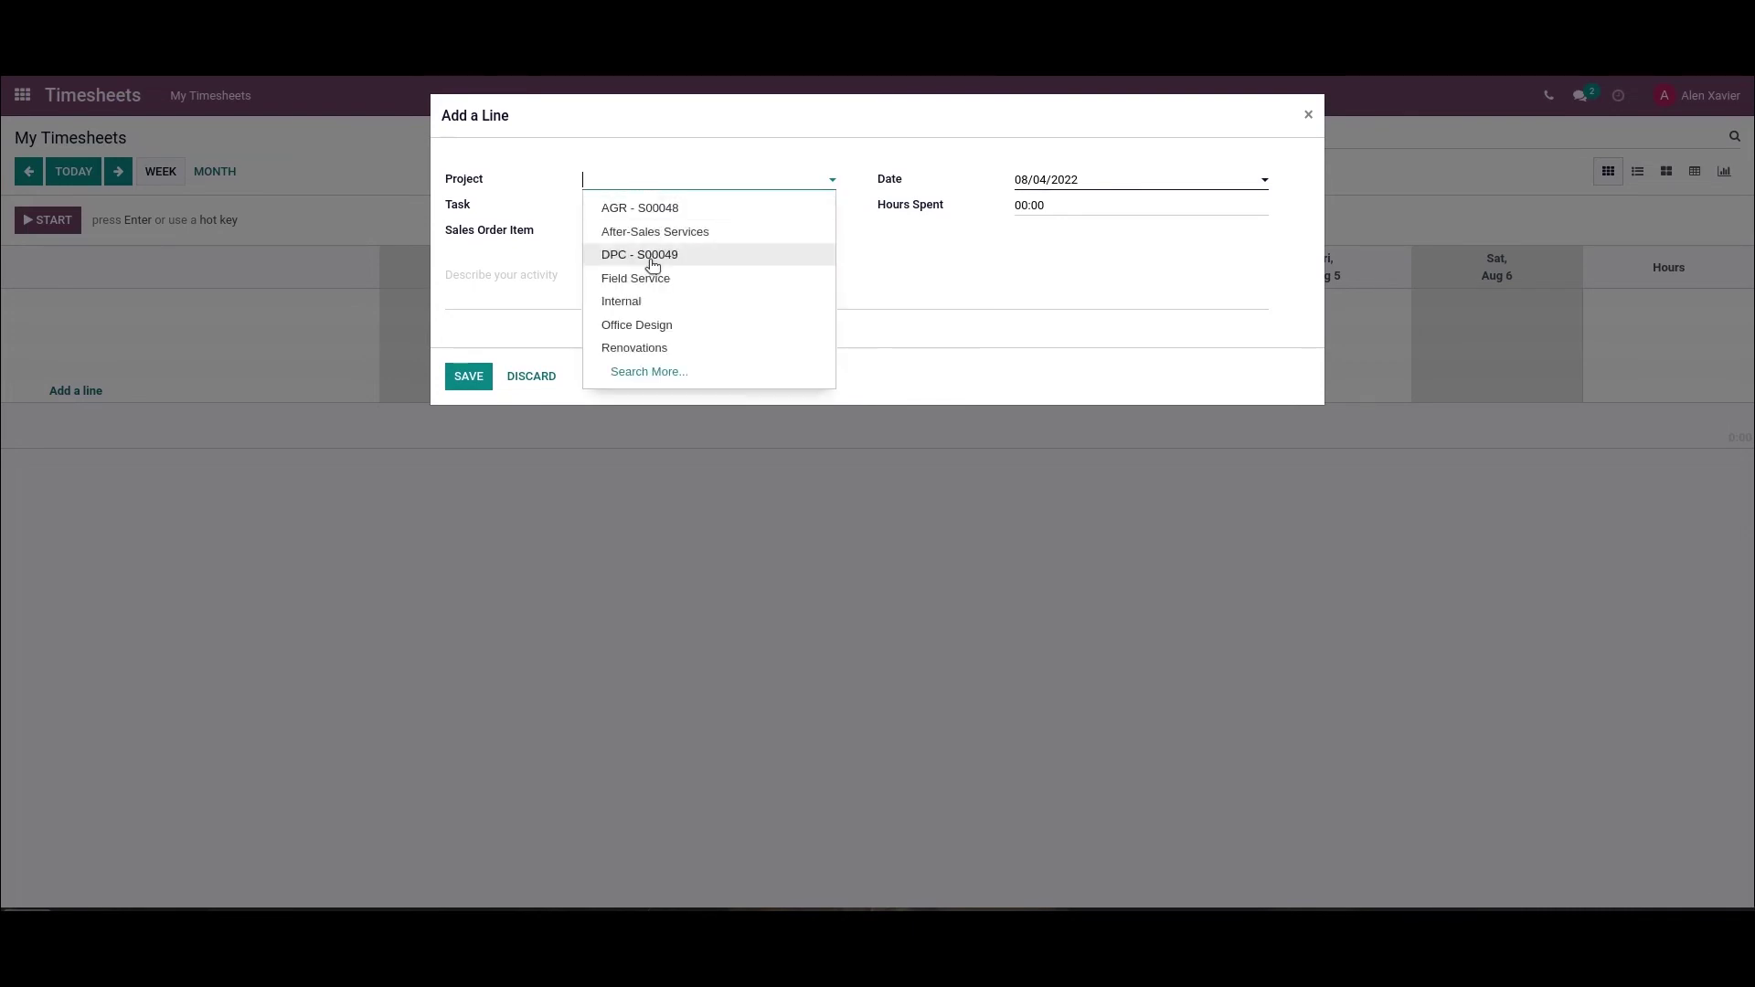
pyautogui.click(645, 325)
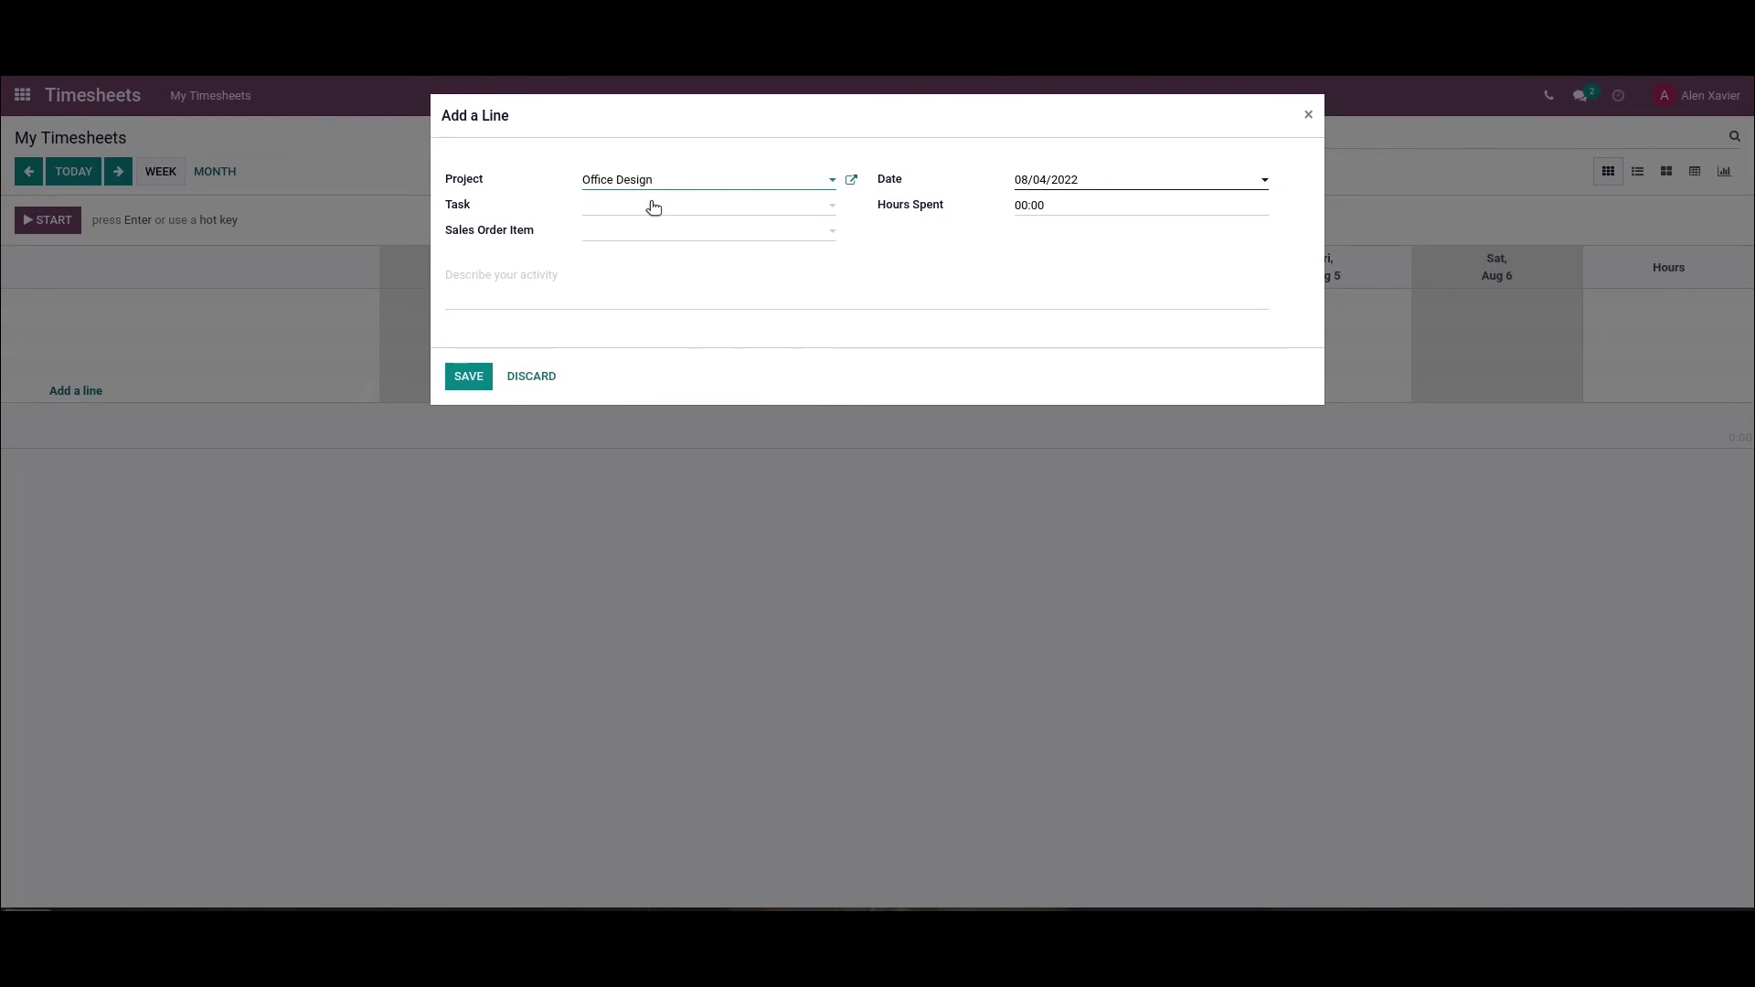
pyautogui.click(652, 207)
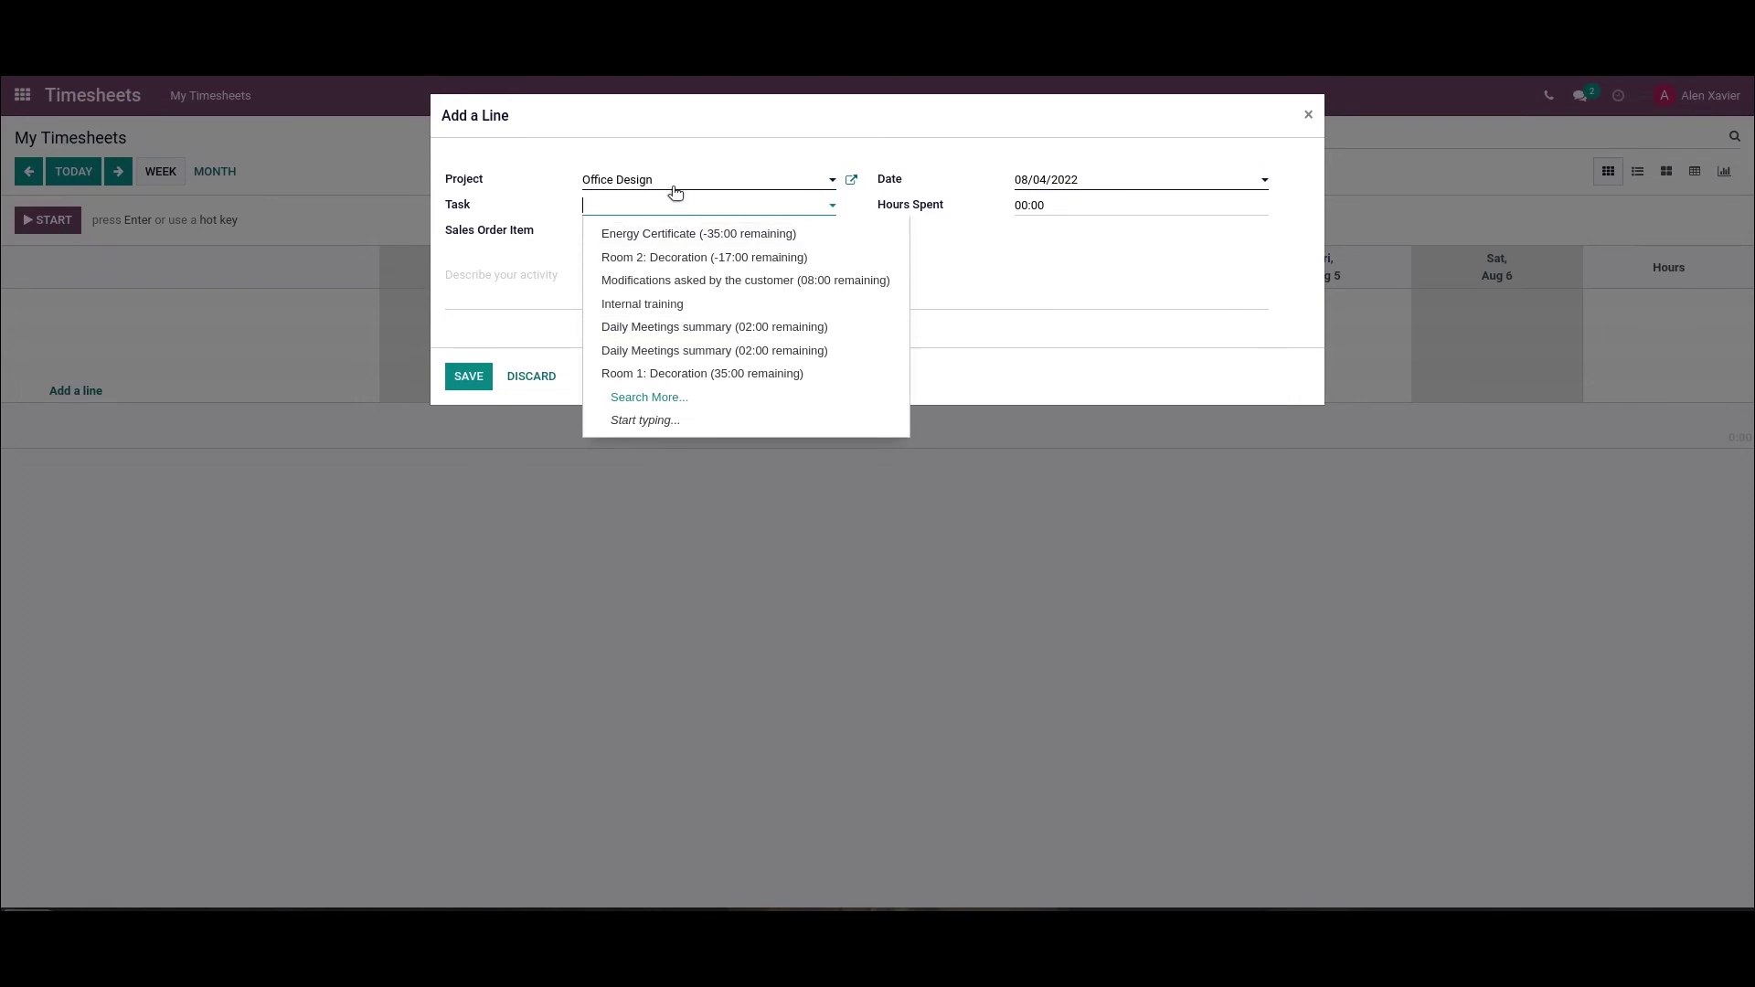
pyautogui.click(710, 311)
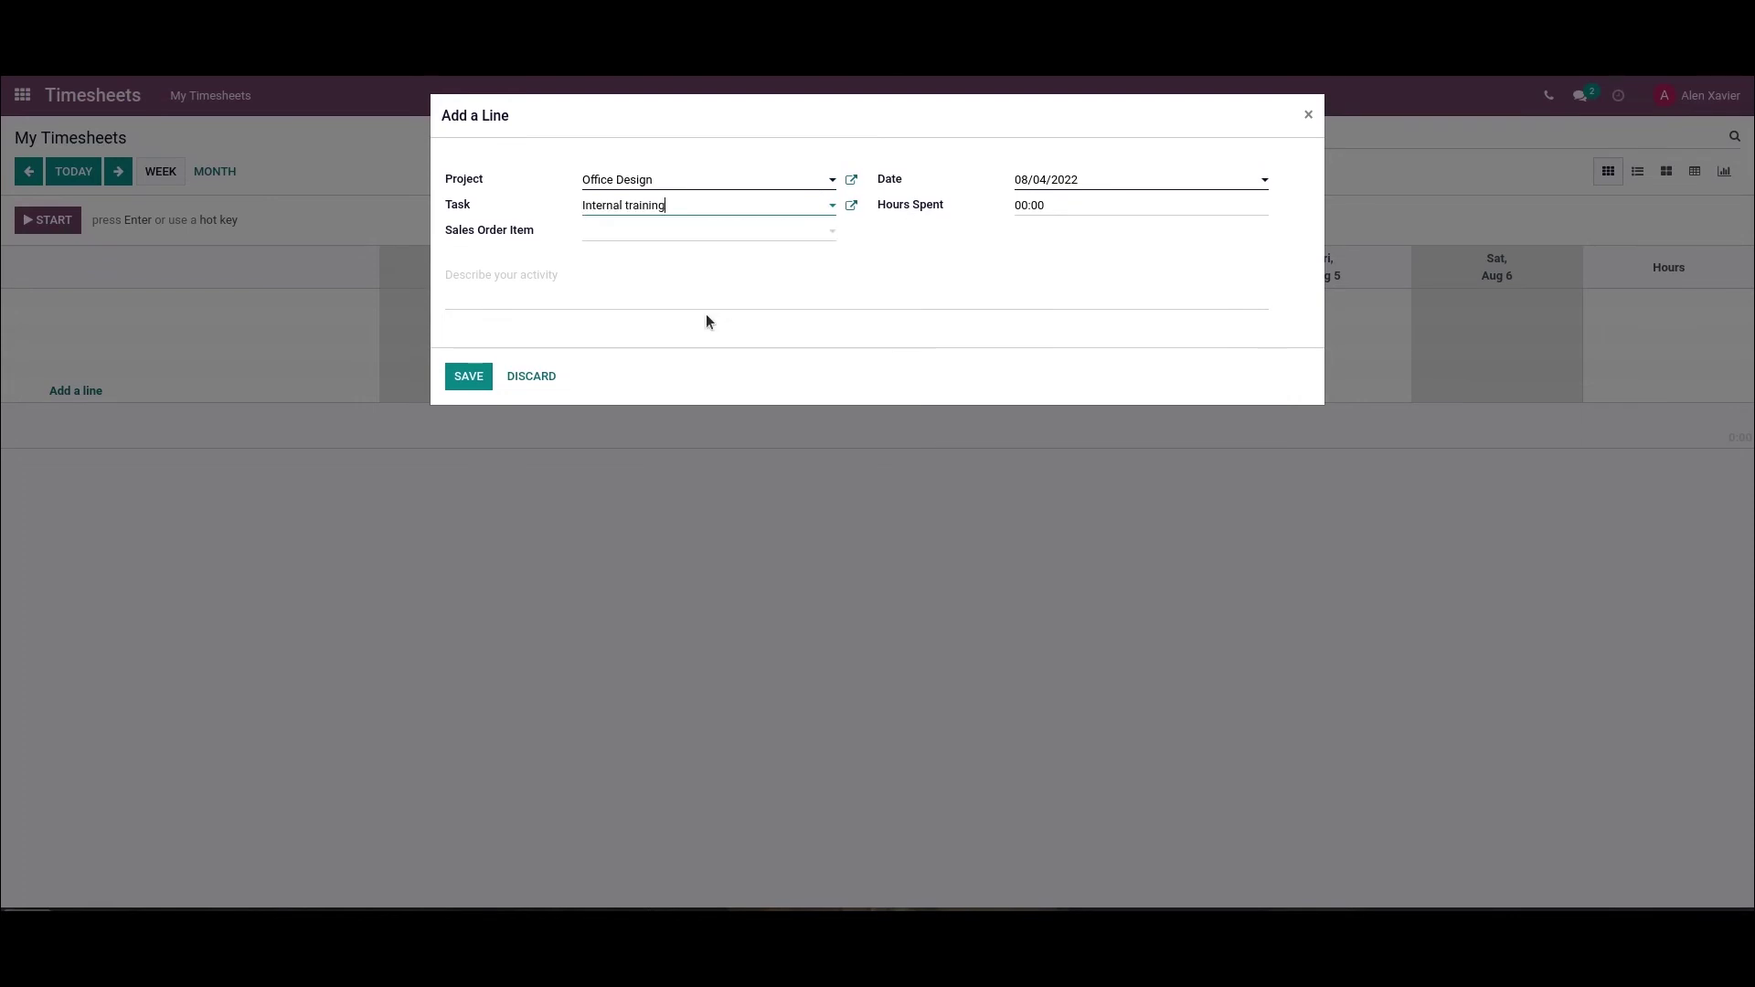
pyautogui.click(678, 234)
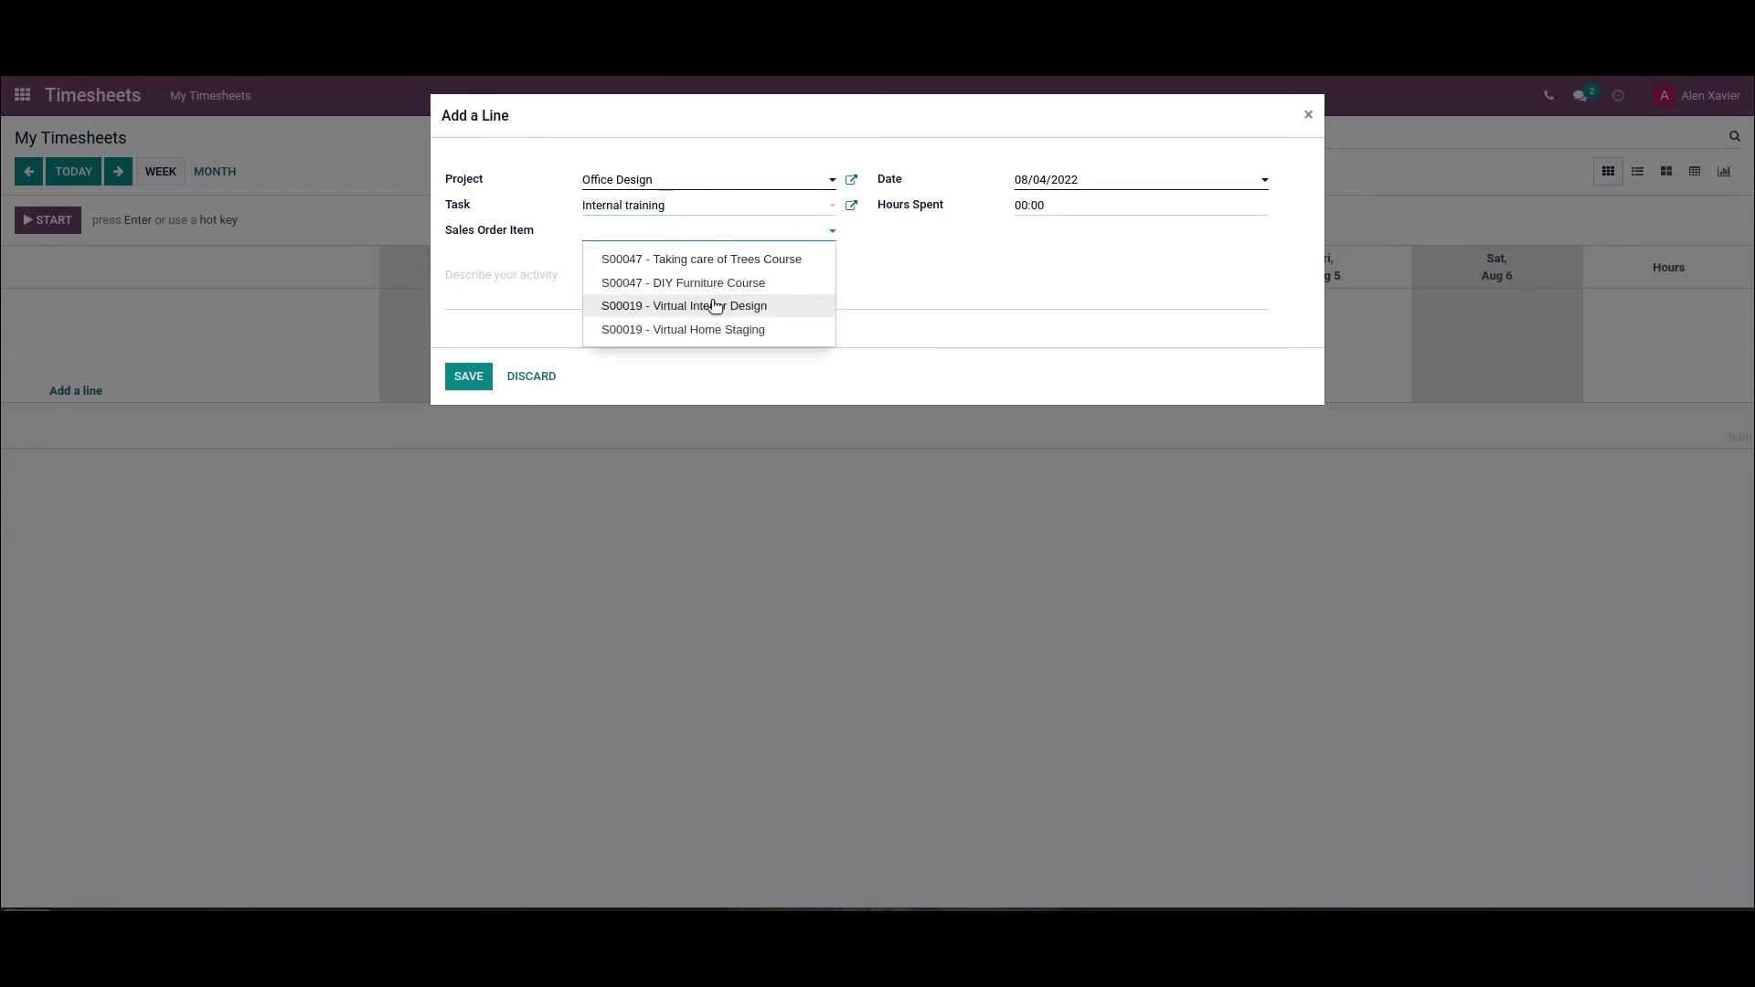
pyautogui.click(715, 305)
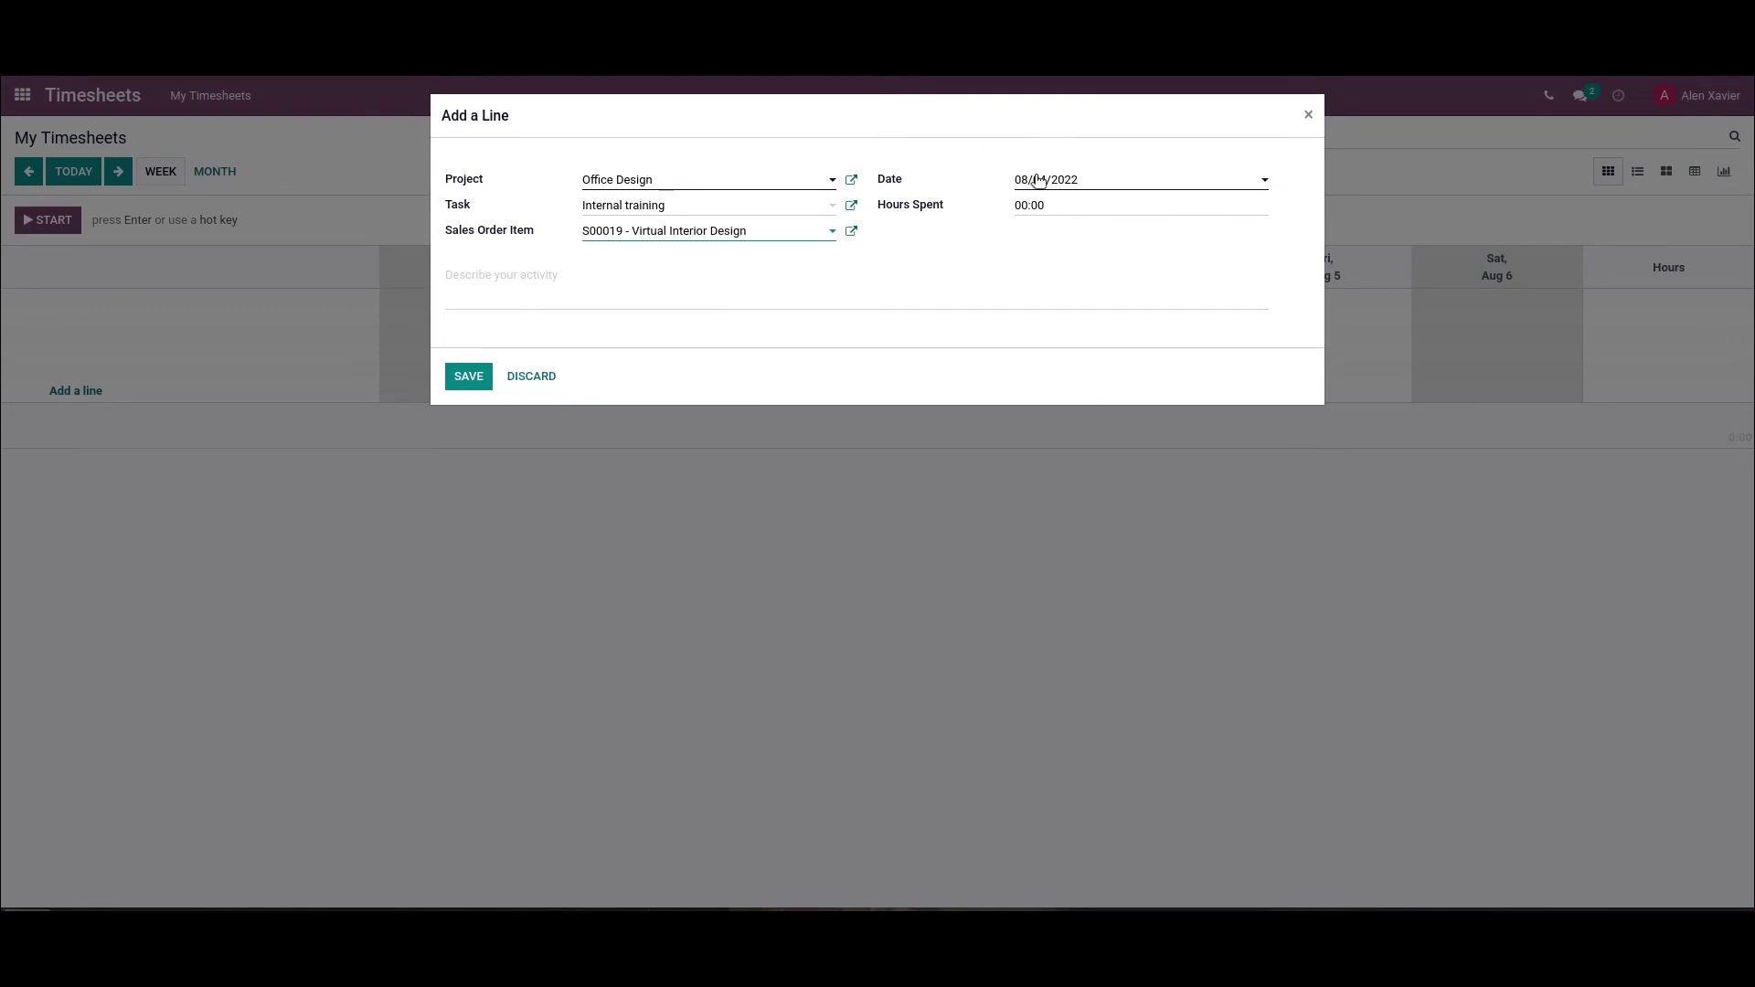
pyautogui.doubleClick(1028, 203)
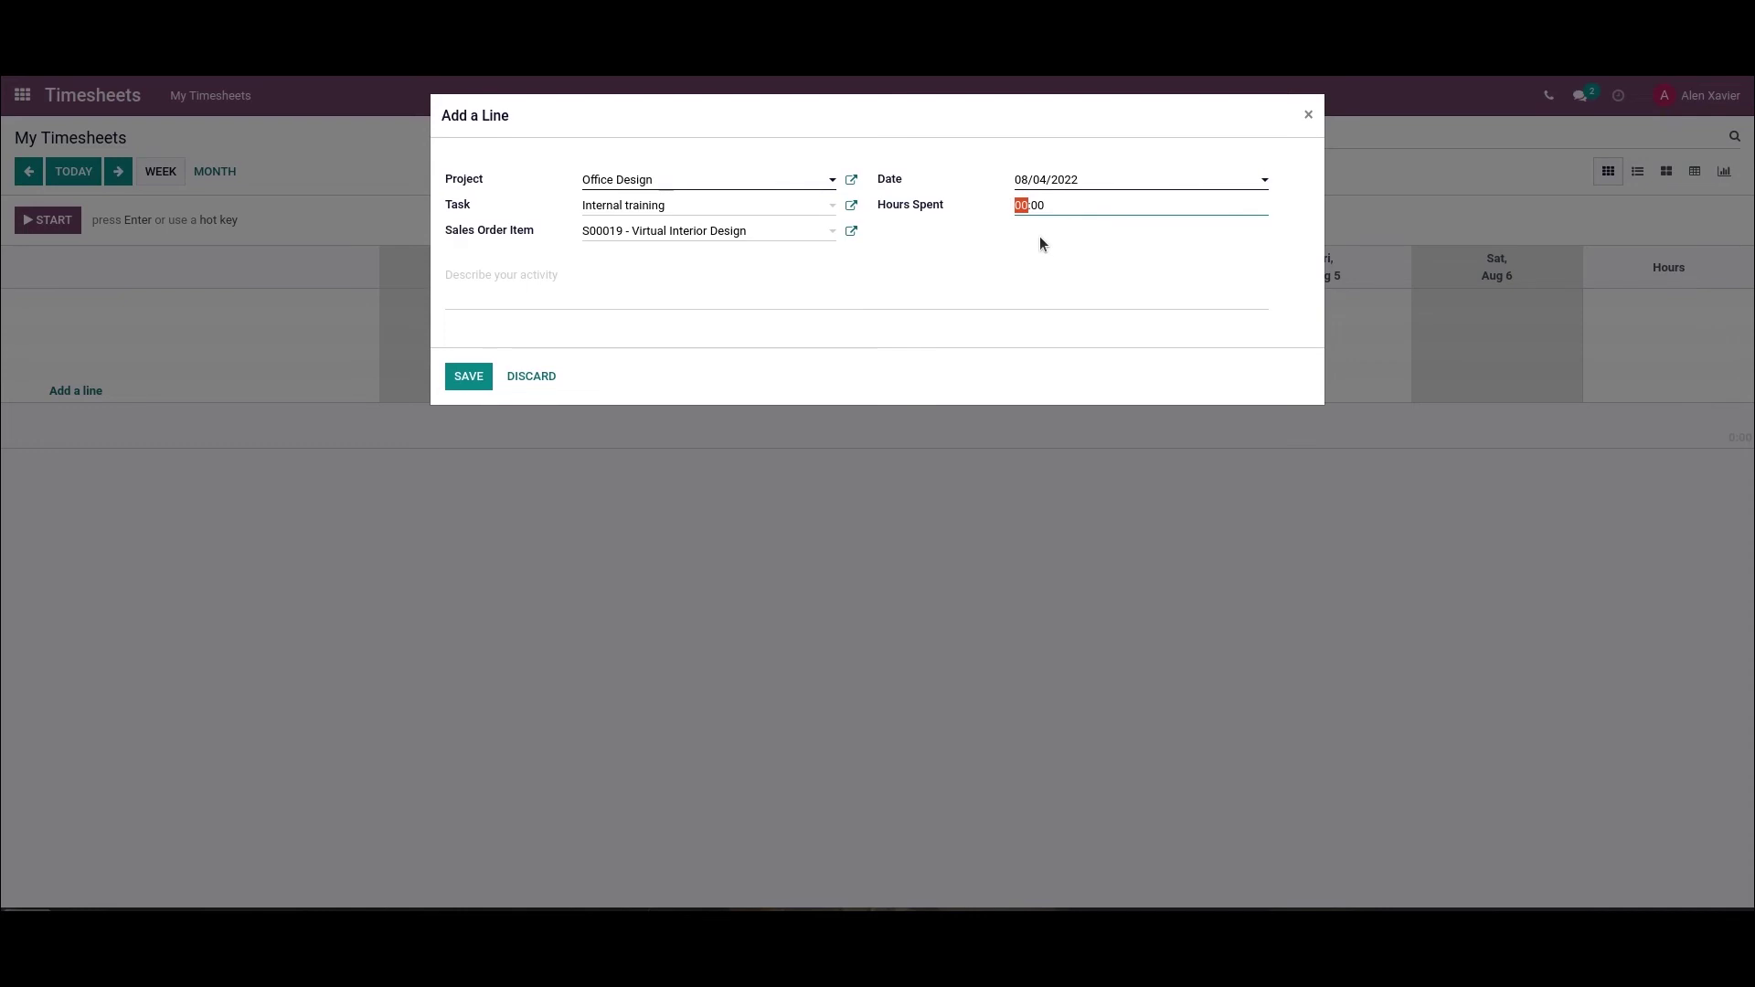
pyautogui.click(1039, 236)
pyautogui.click(469, 376)
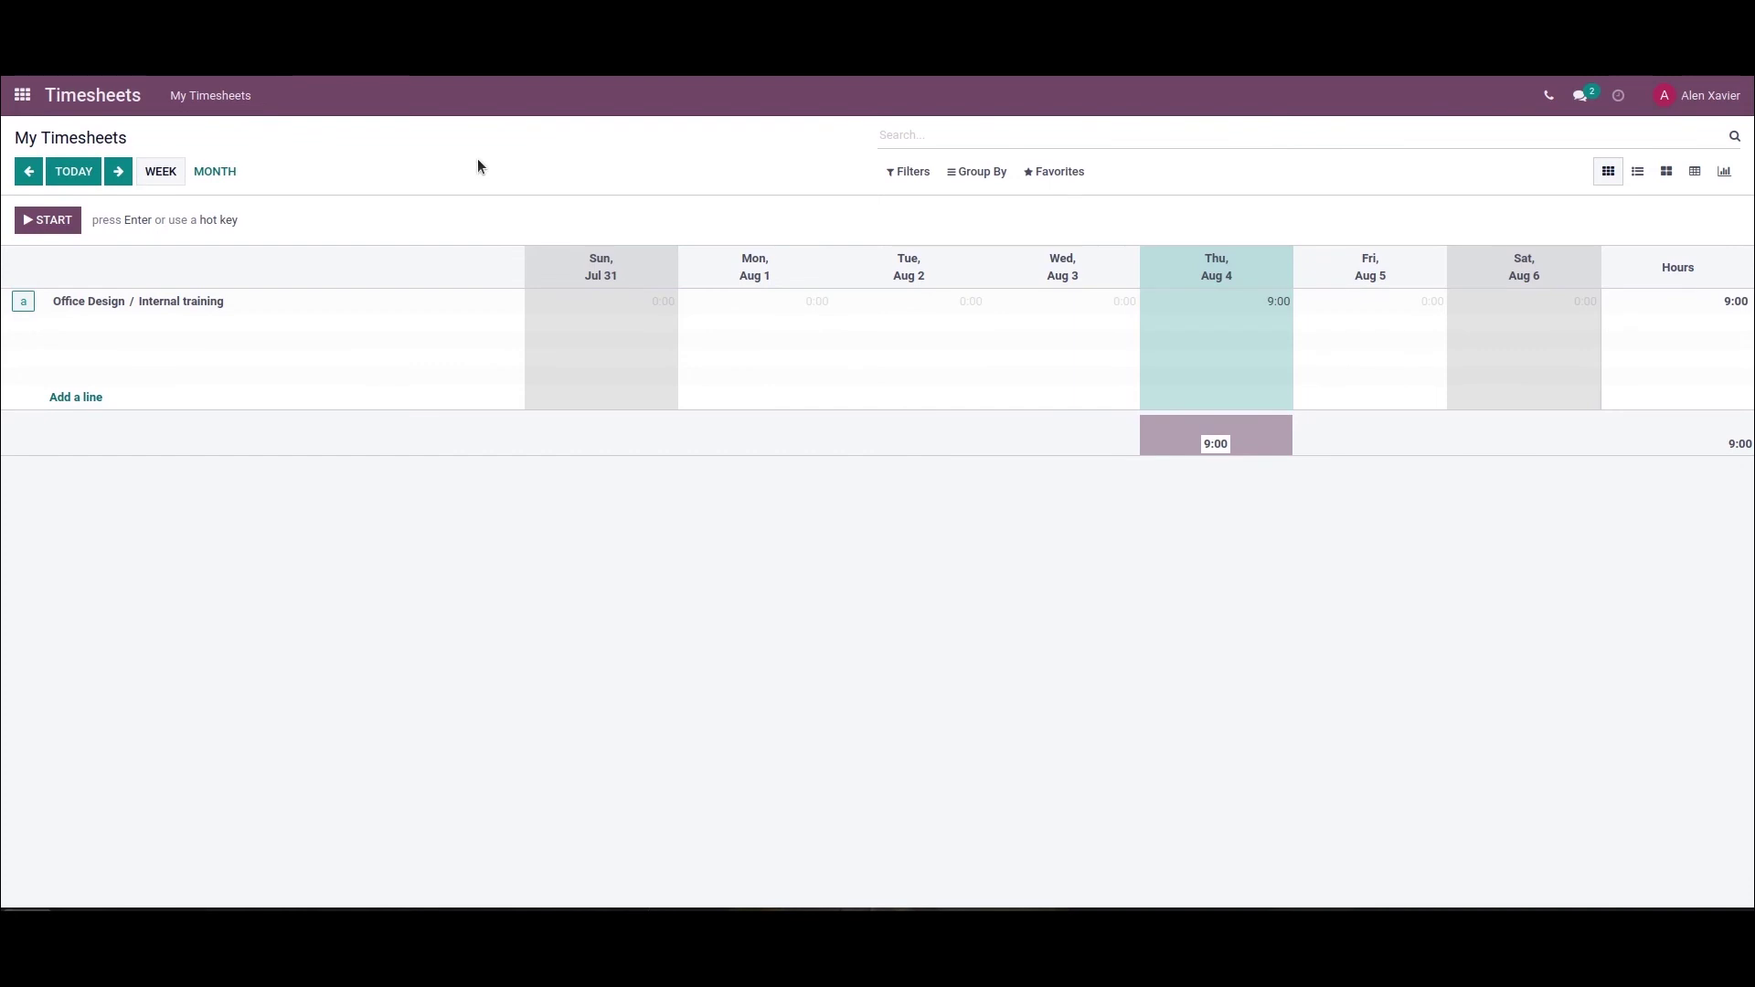
# - Time a Field Service / Check joints activity with the timer, recording 0:15 on Aug 4
pyautogui.click(43, 224)
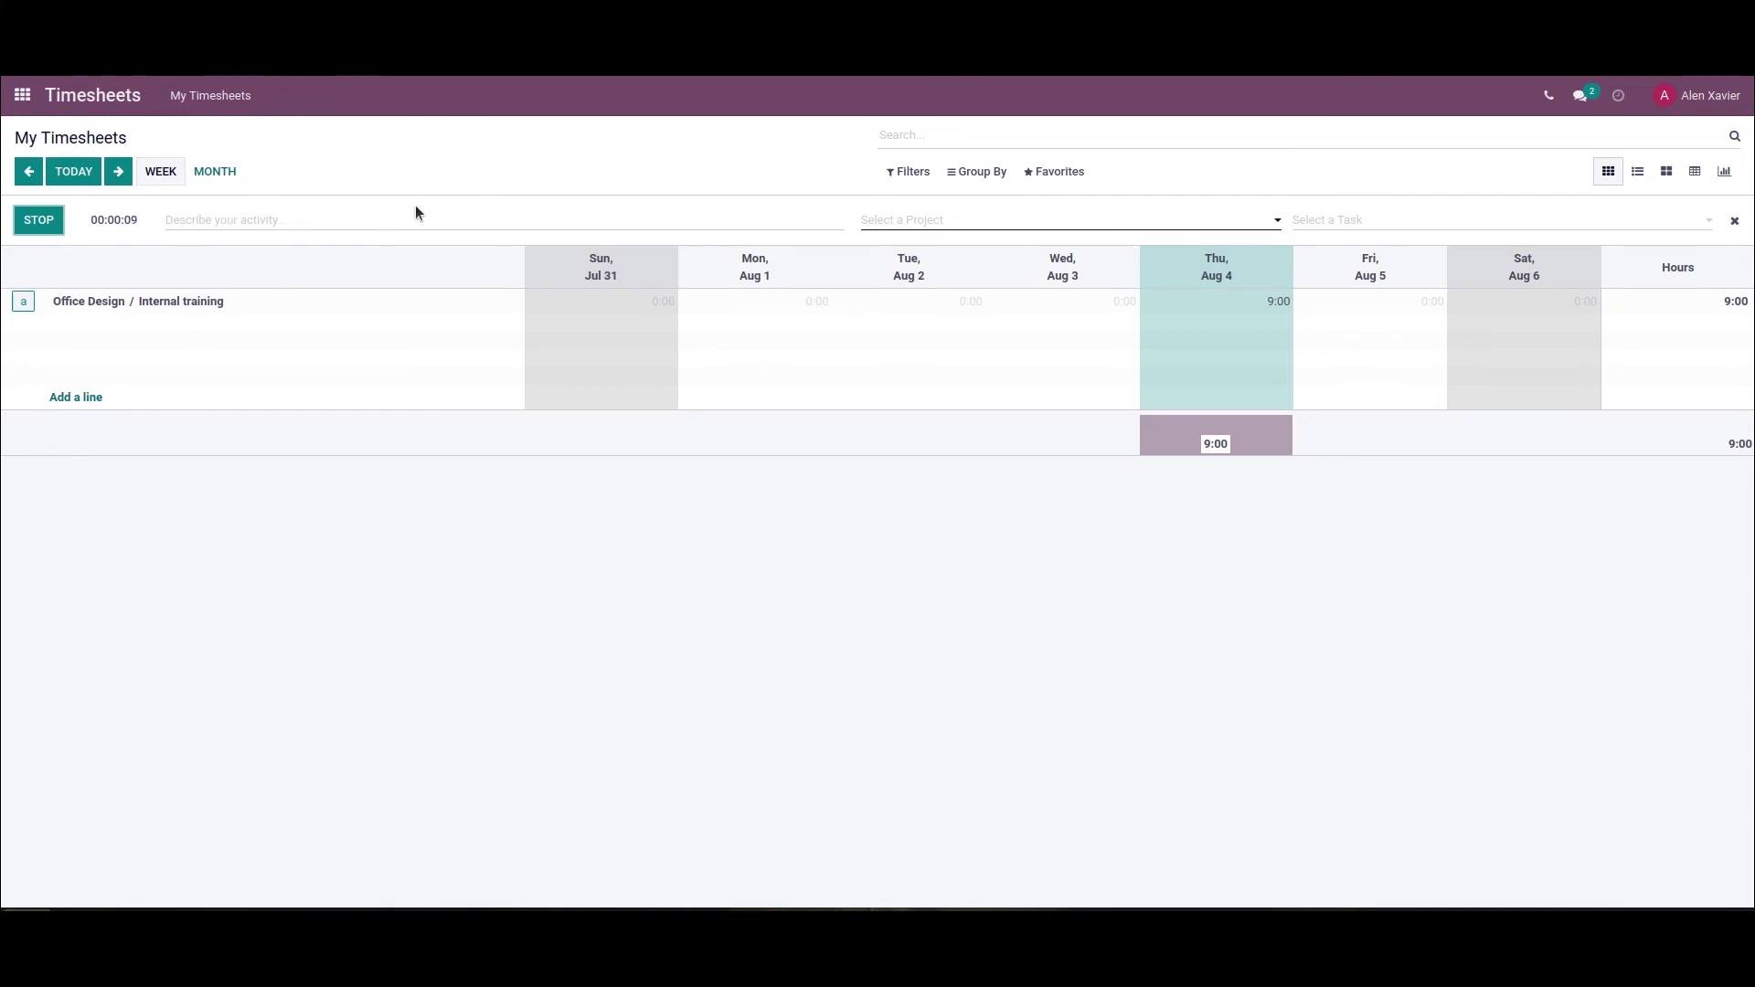
pyautogui.click(340, 217)
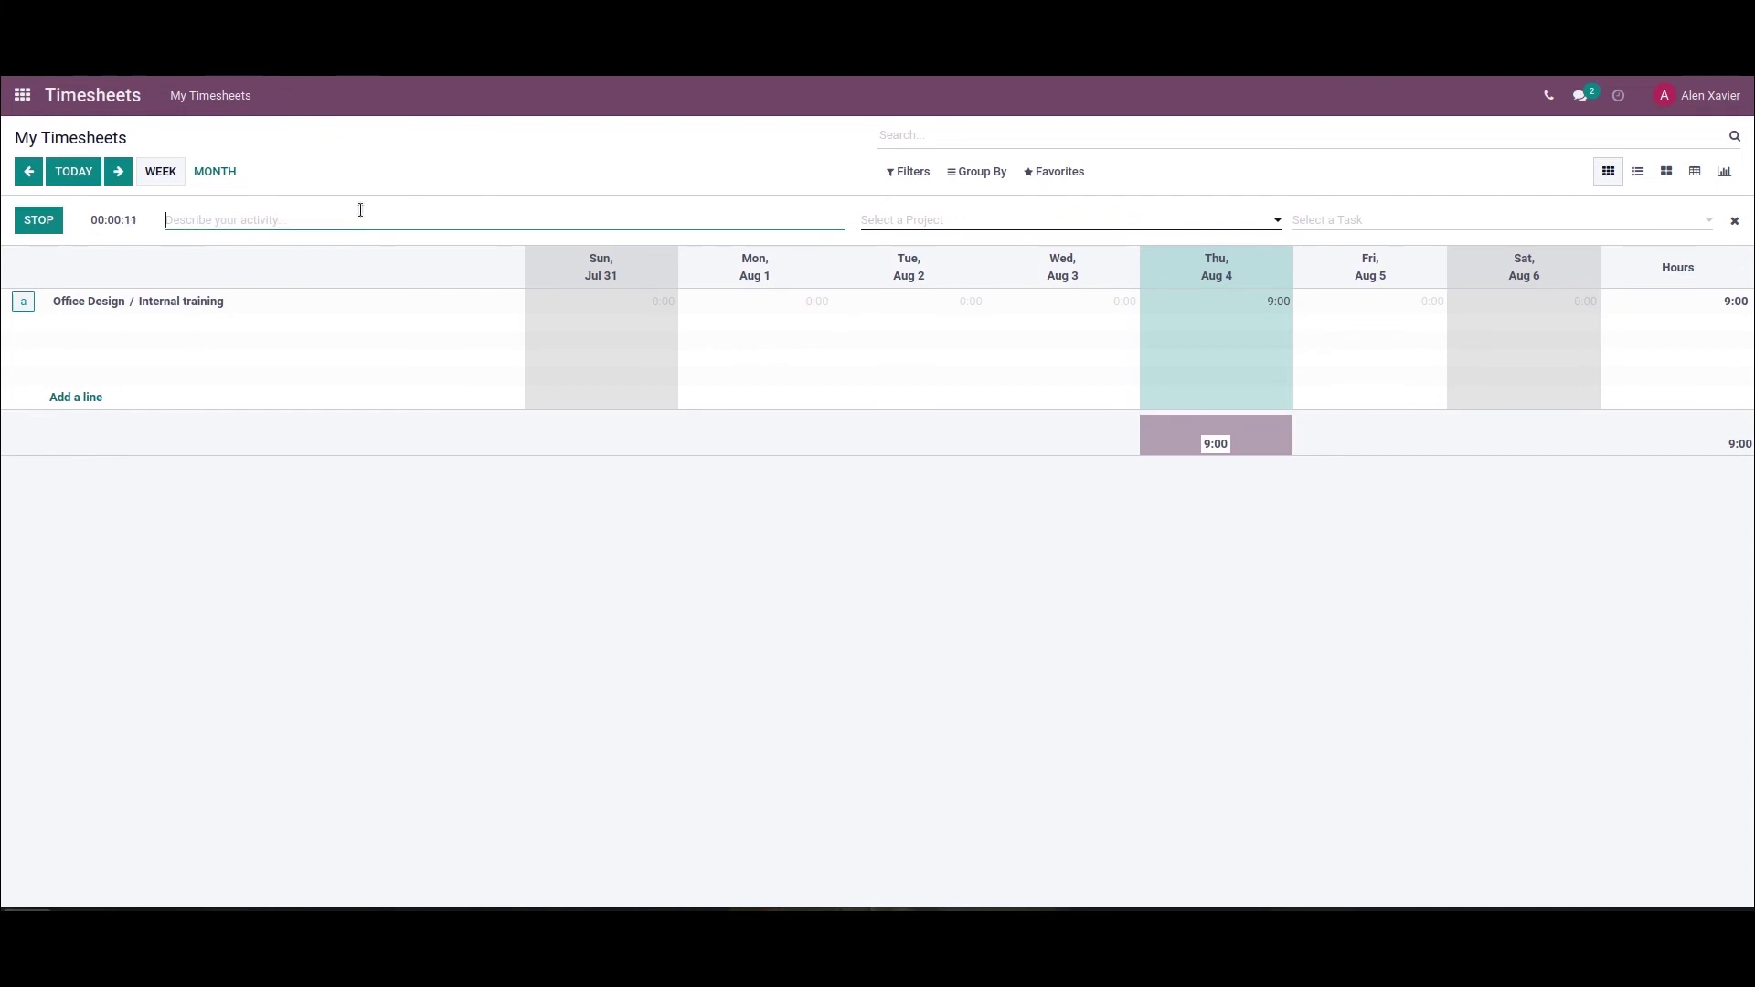
pyautogui.click(1032, 223)
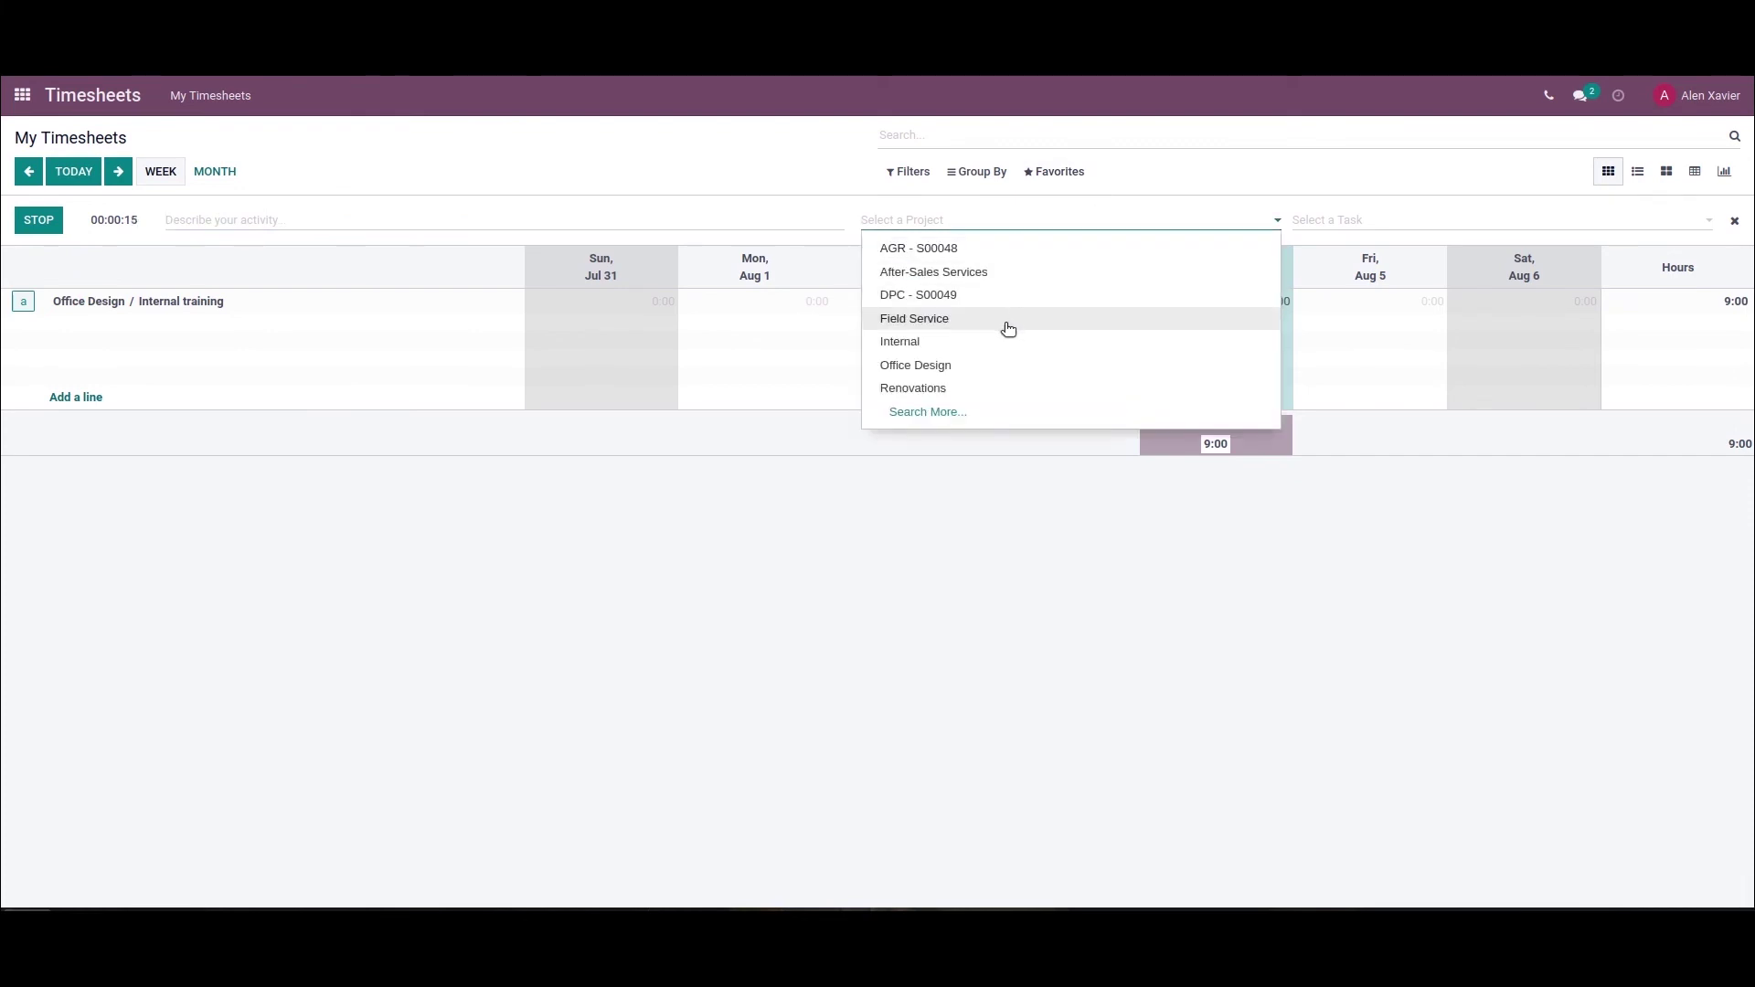
pyautogui.click(1008, 329)
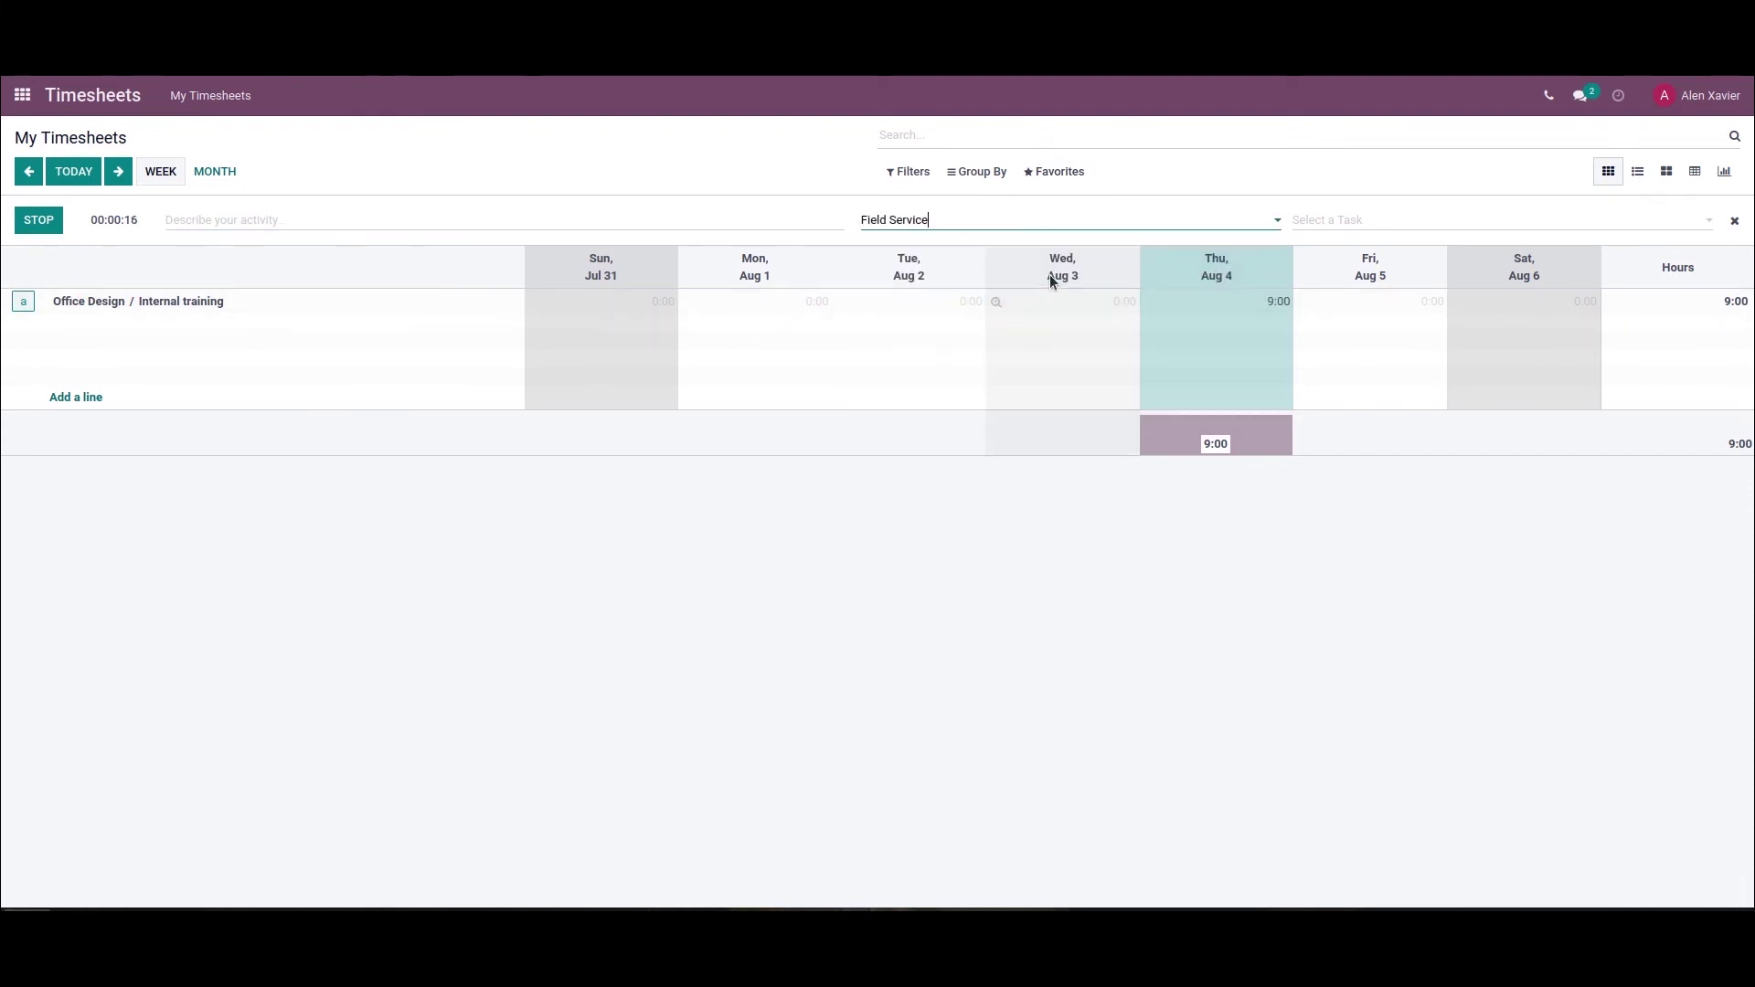
pyautogui.click(1328, 221)
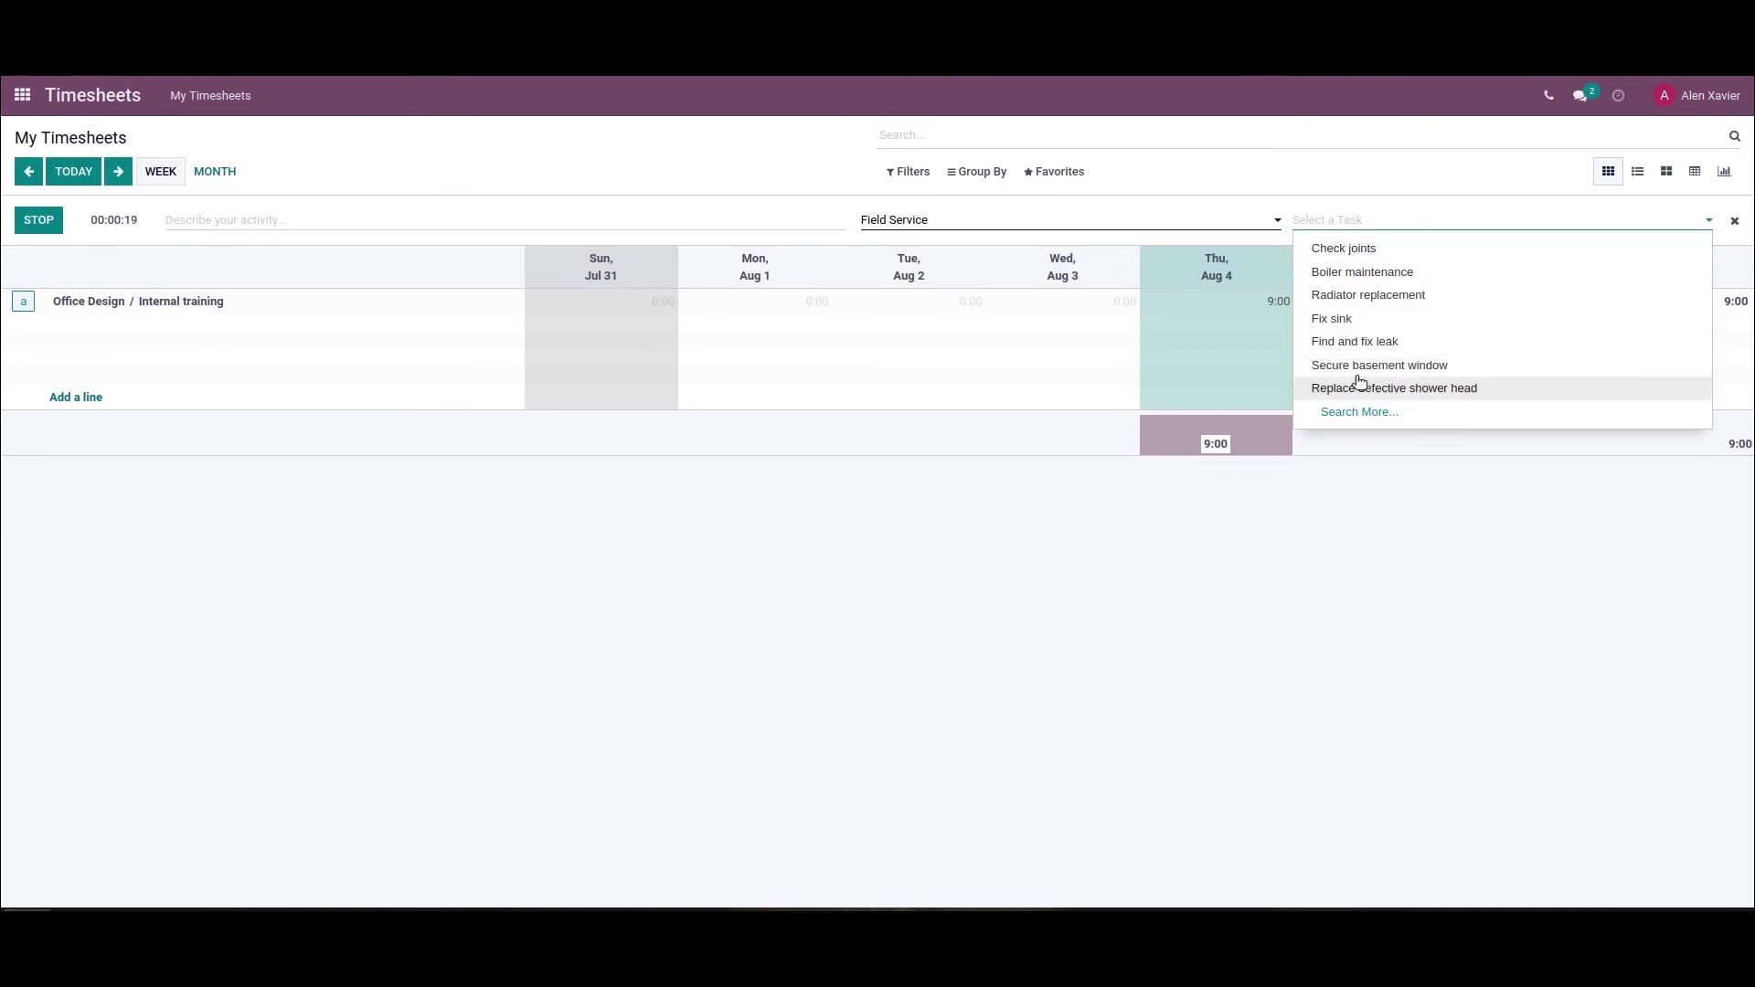
pyautogui.click(1370, 250)
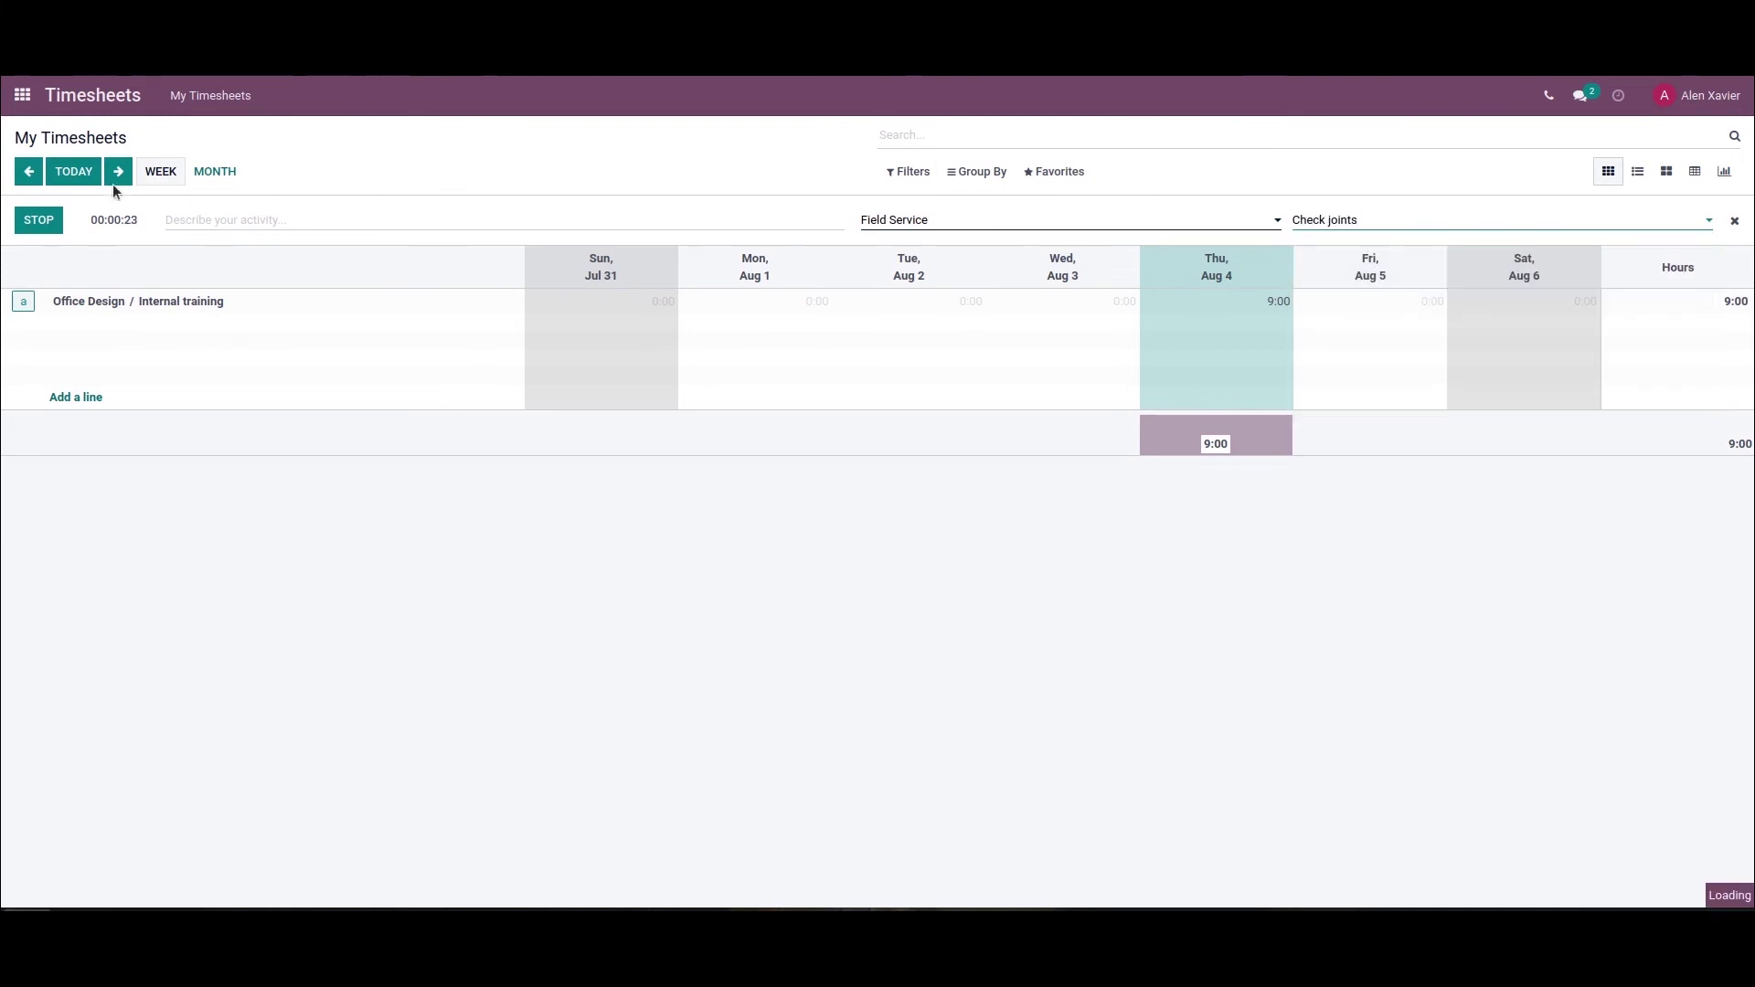
pyautogui.click(40, 223)
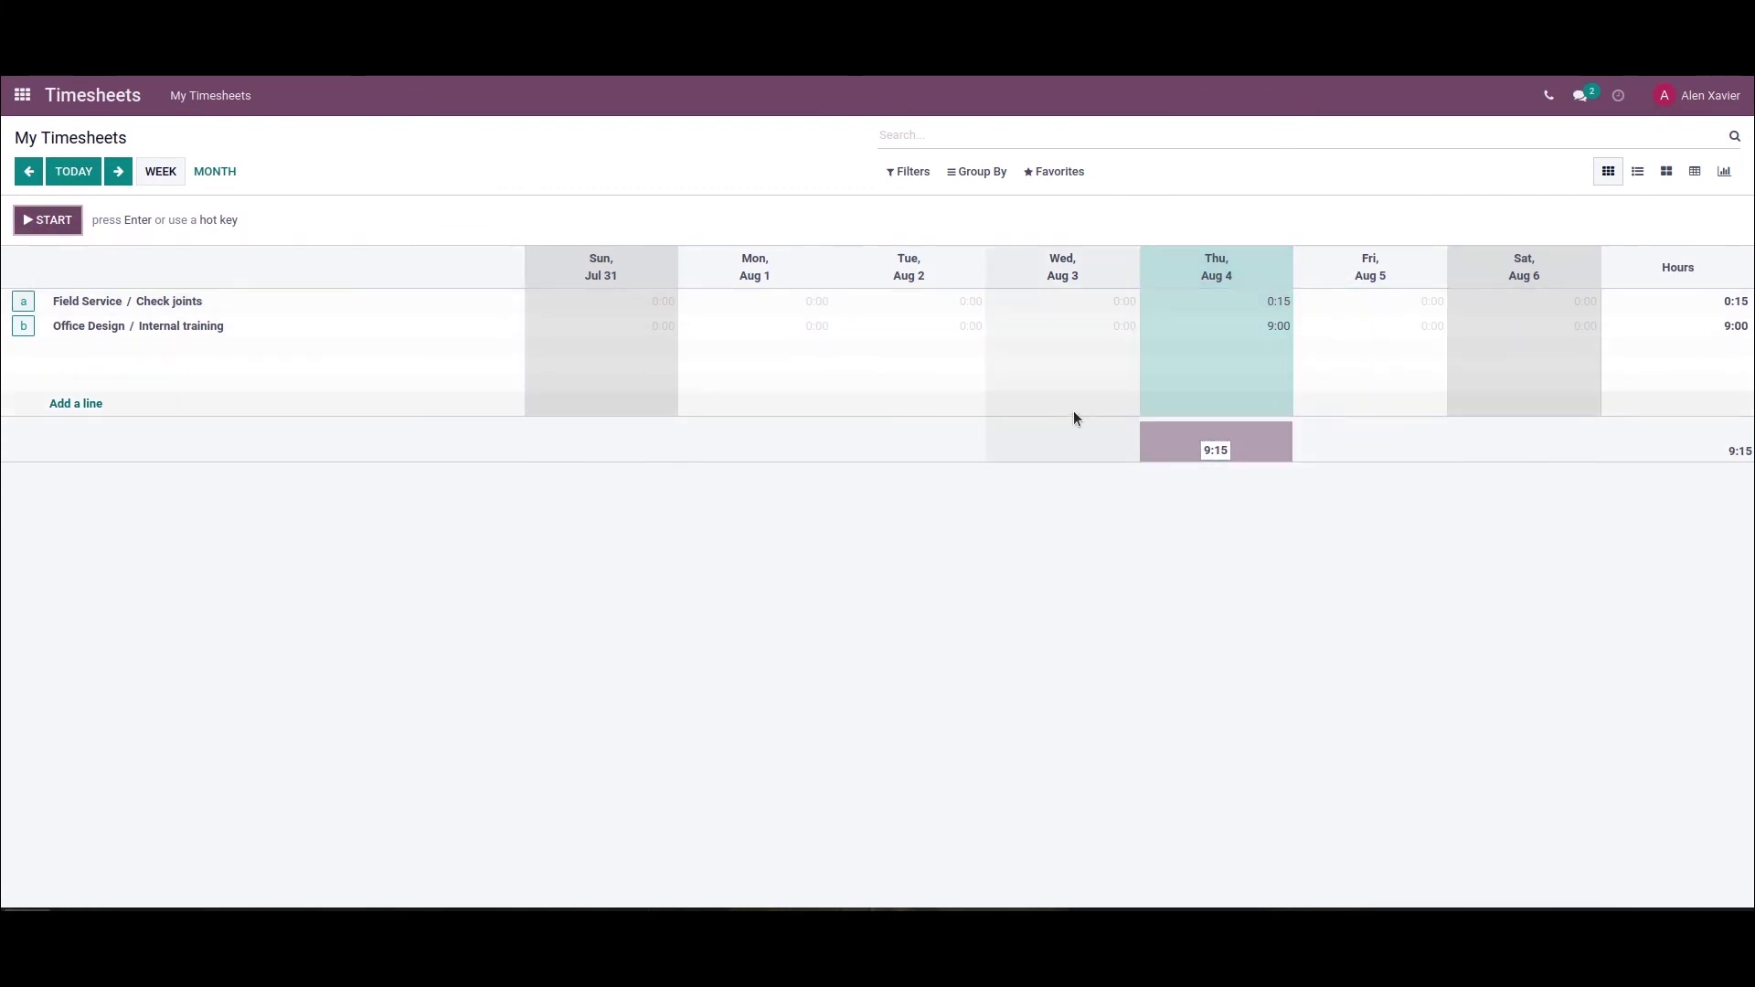
pyautogui.click(22, 95)
# - Sign out, log back in as the administrator, and search the apps for 'ex'
pyautogui.click(1691, 95)
pyautogui.click(1533, 205)
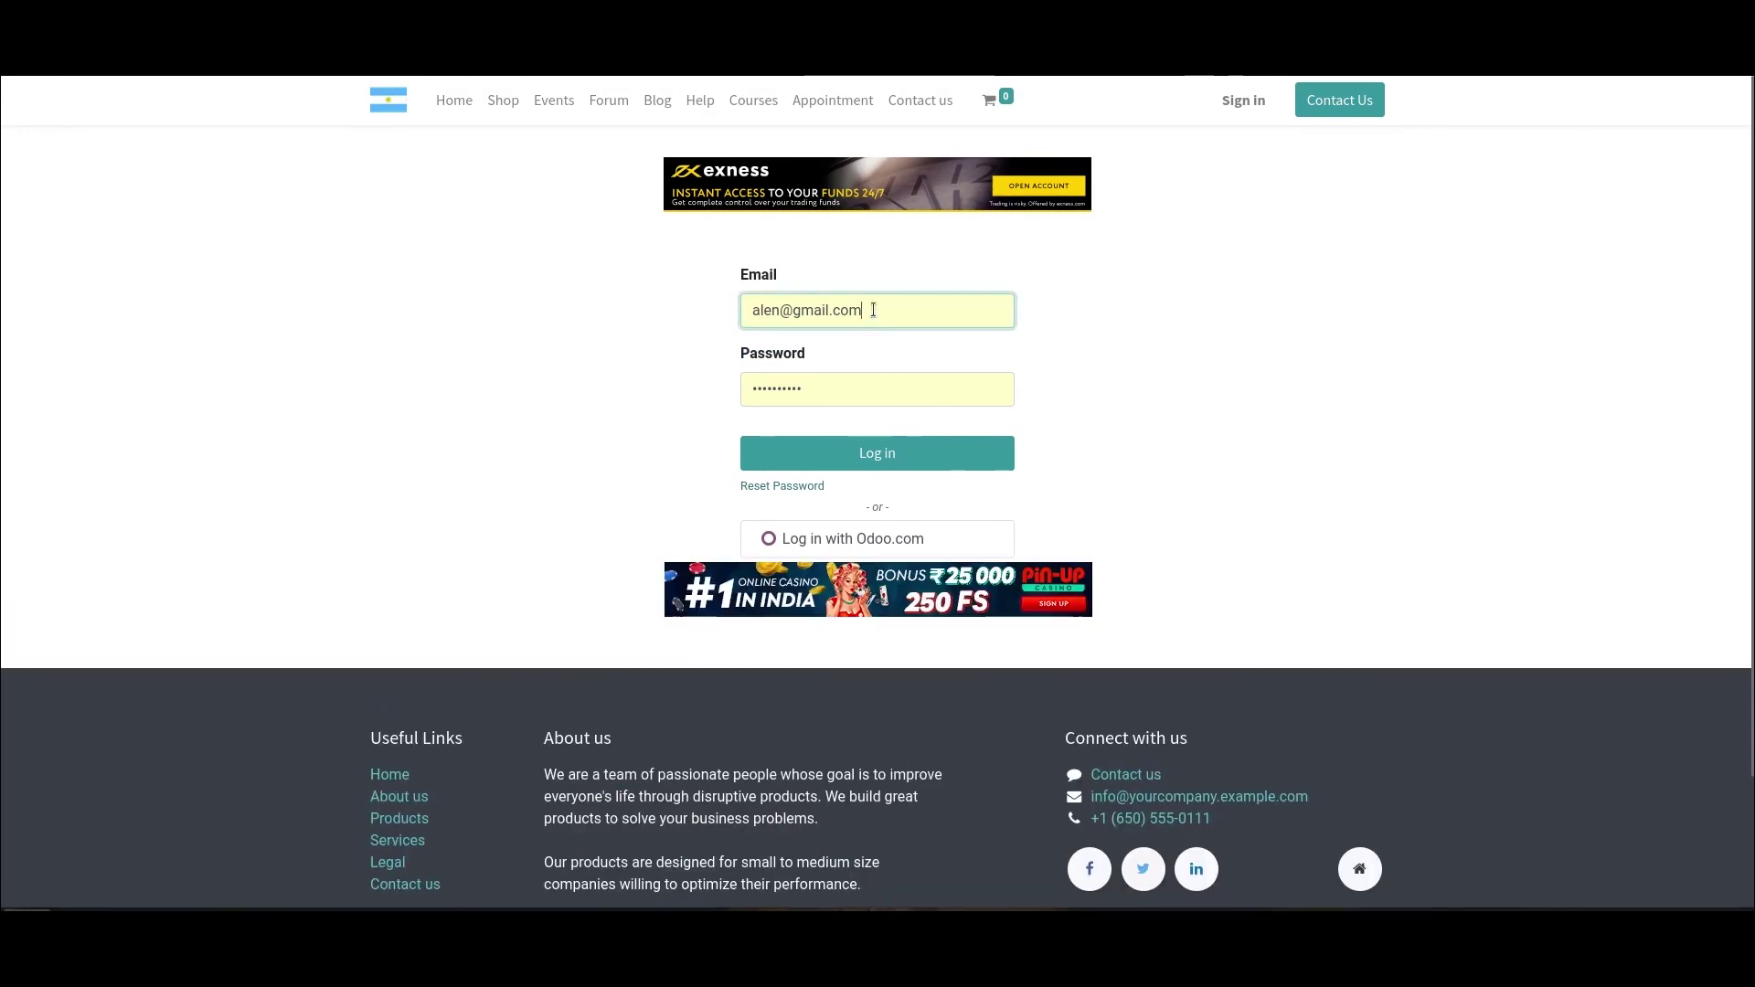
pyautogui.moveTo(892, 310); pyautogui.dragTo(705, 310)
pyautogui.write('a')
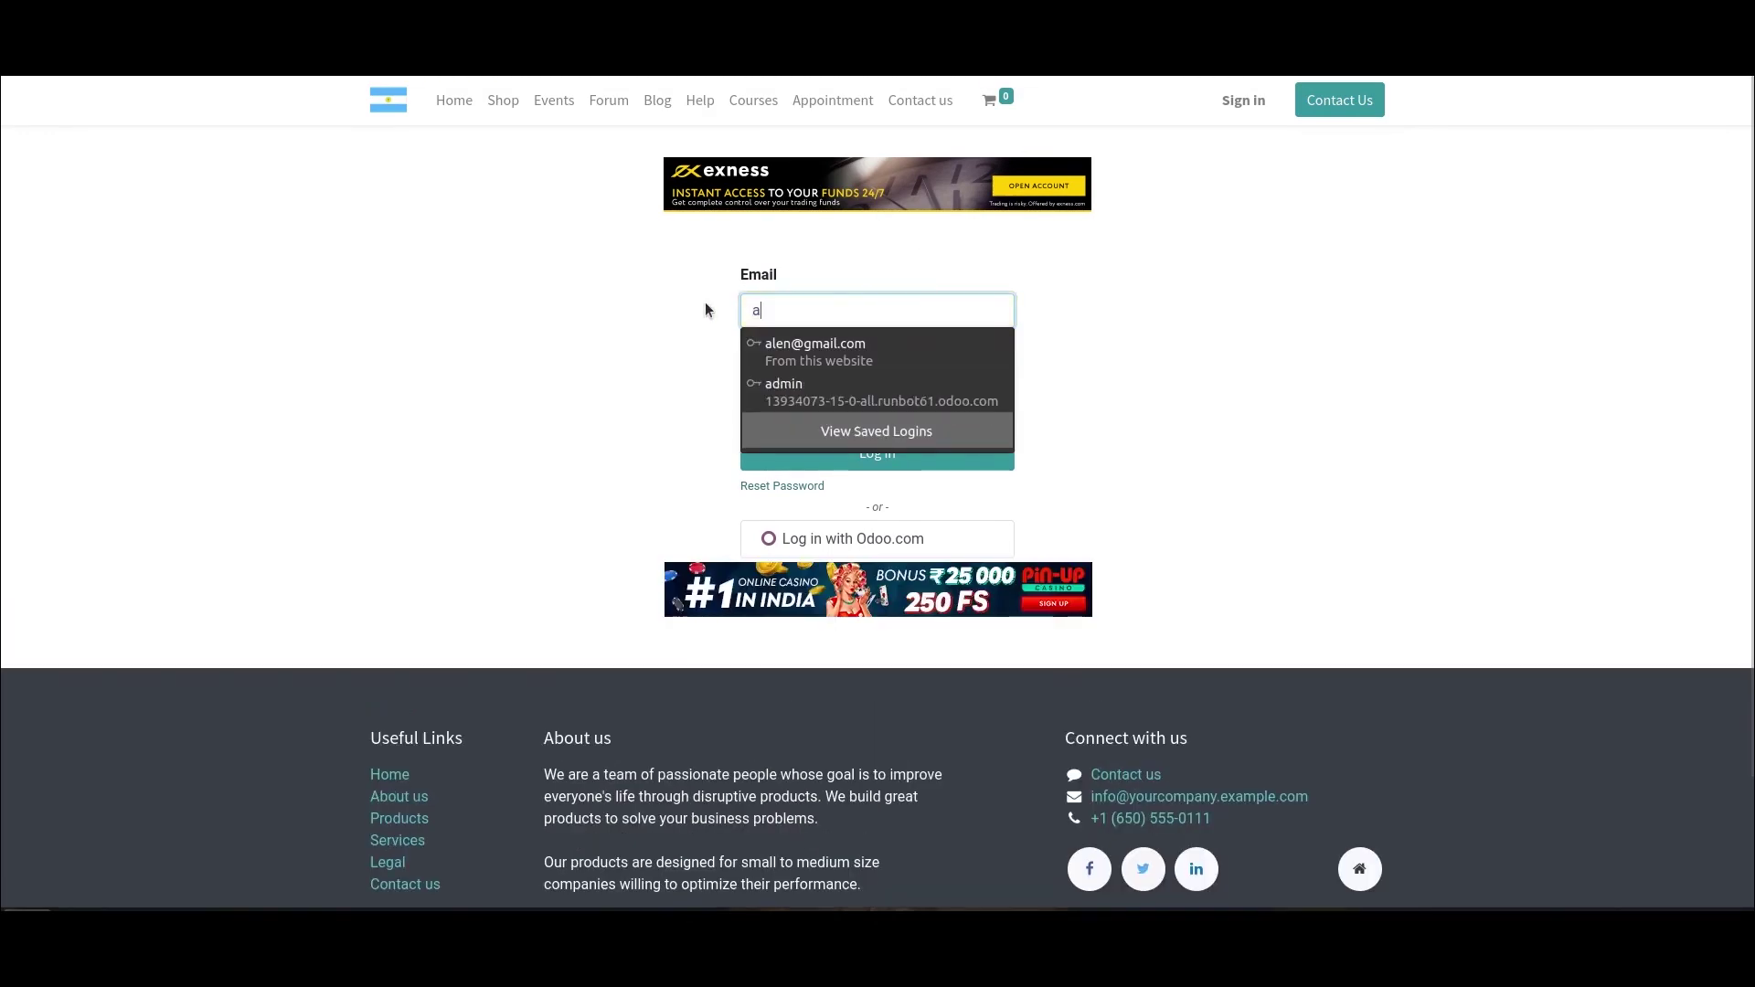
pyautogui.click(855, 377)
pyautogui.click(850, 454)
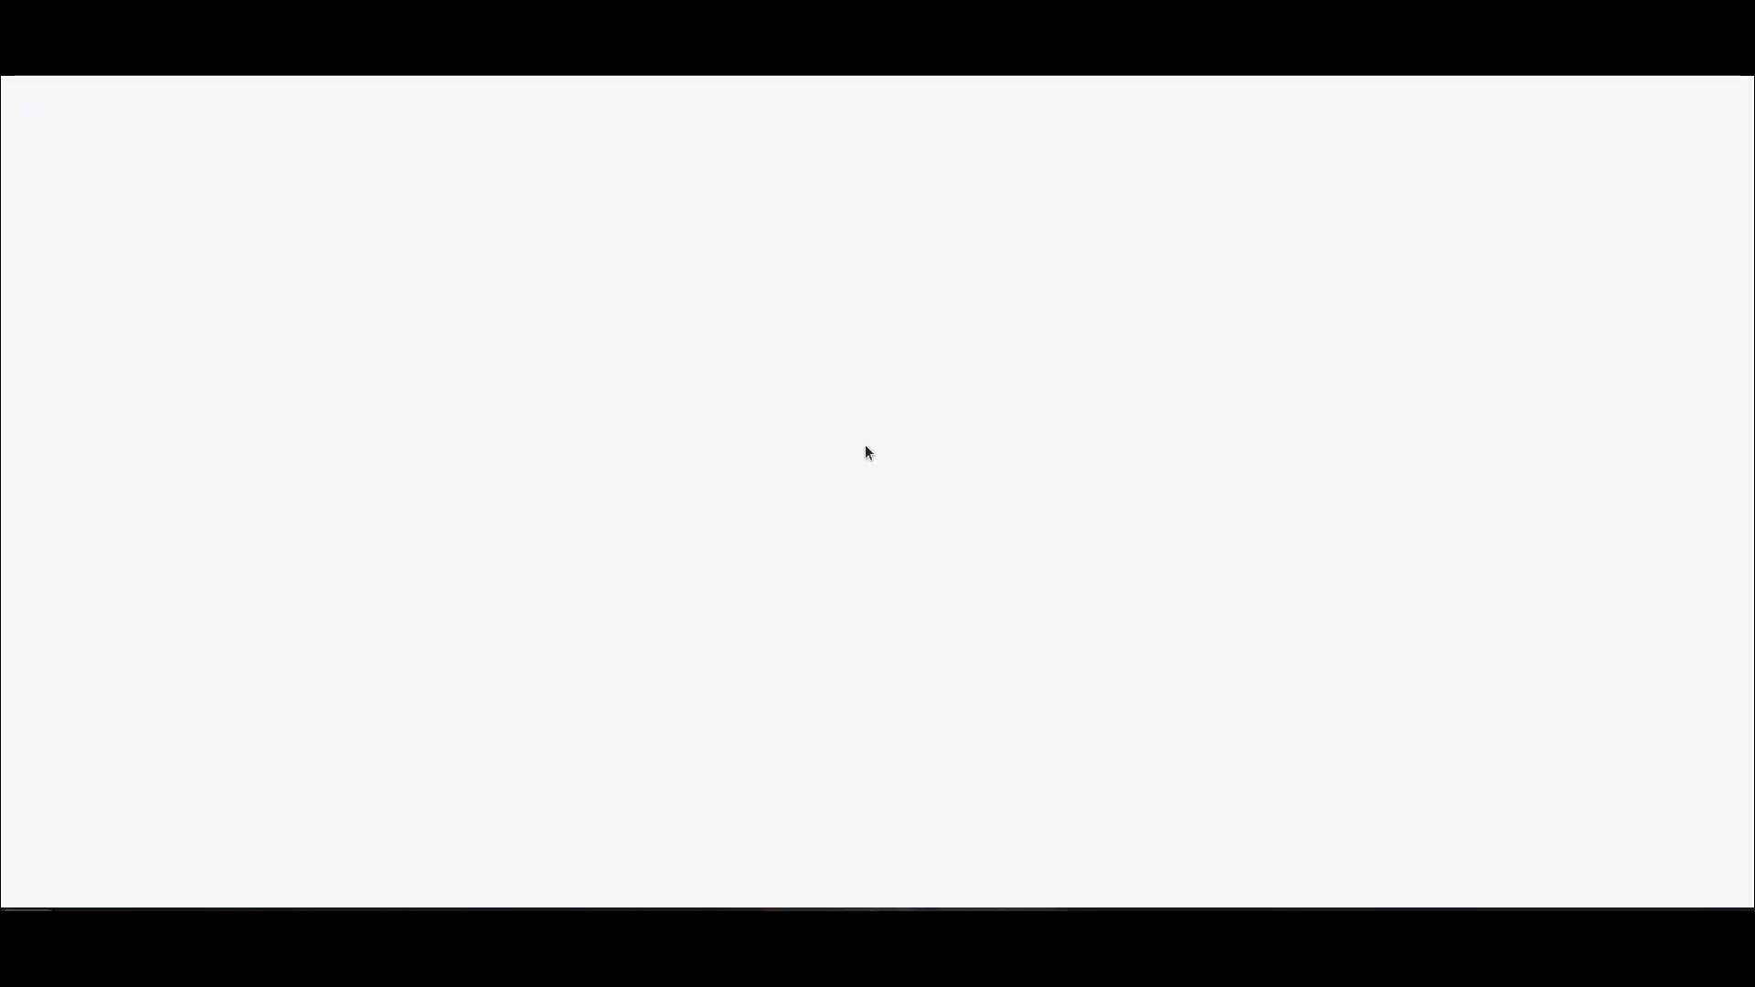
pyautogui.write('ex')
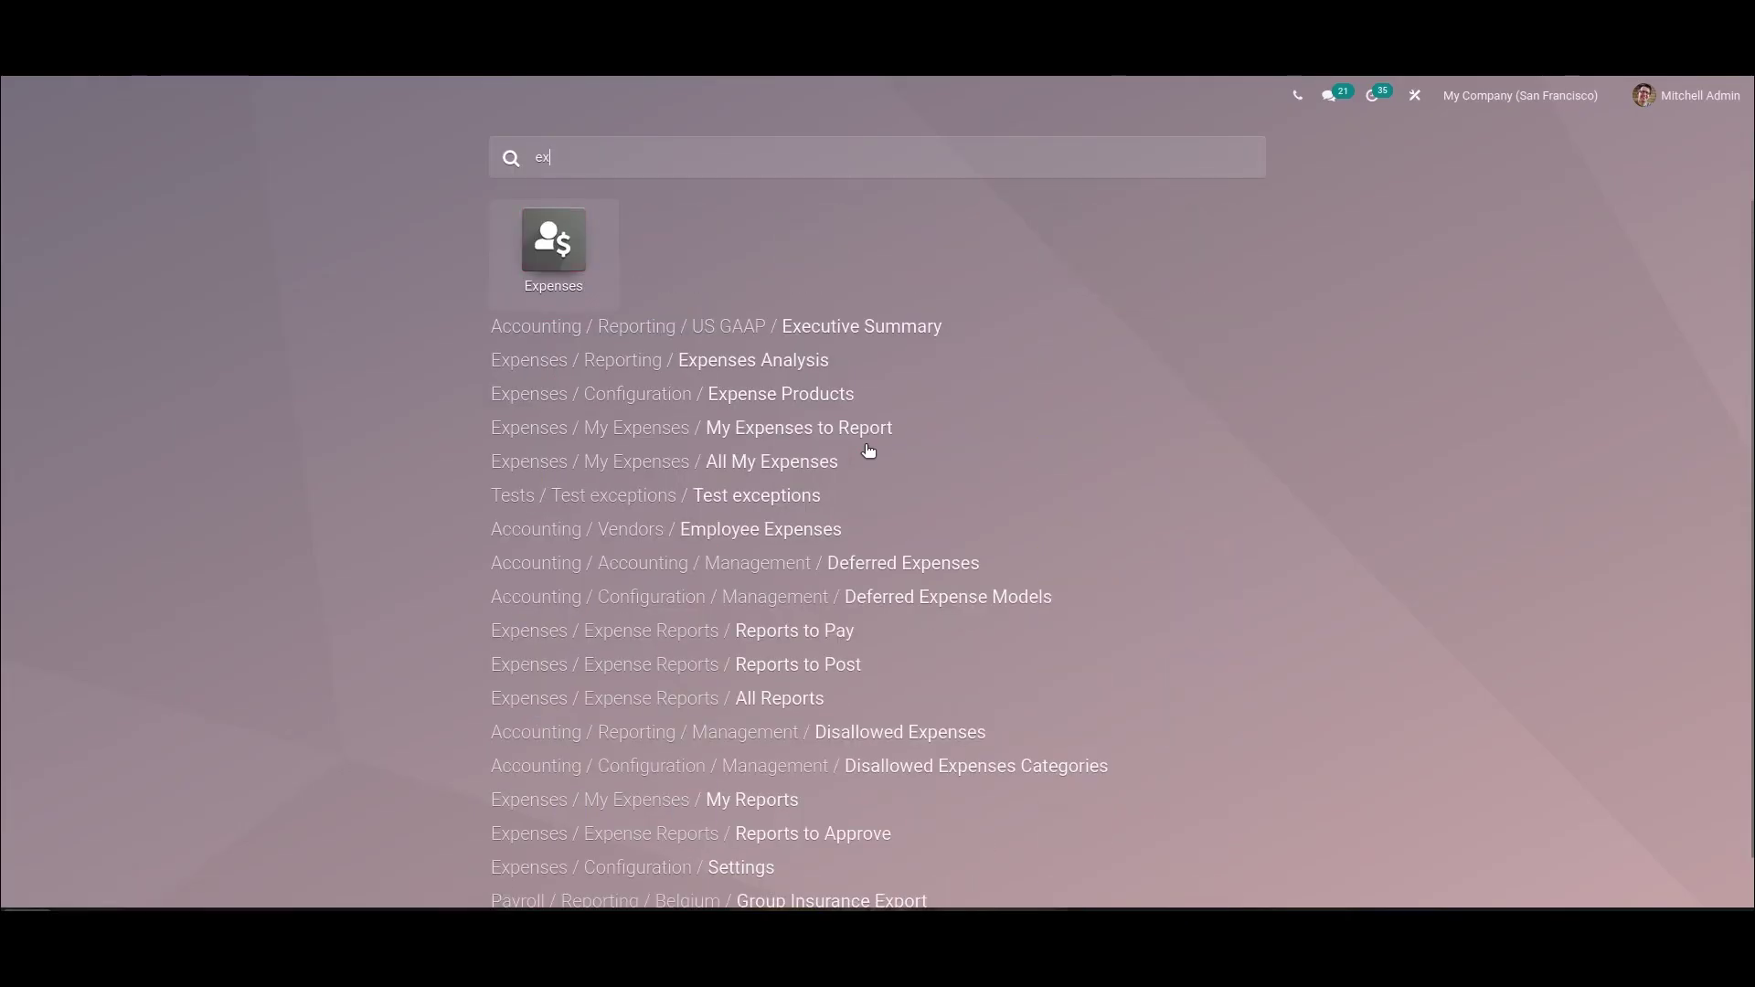
# - Clear the Expenses filters and approve the $1,000.00 Lunch with a Client expense report
pyautogui.click(576, 270)
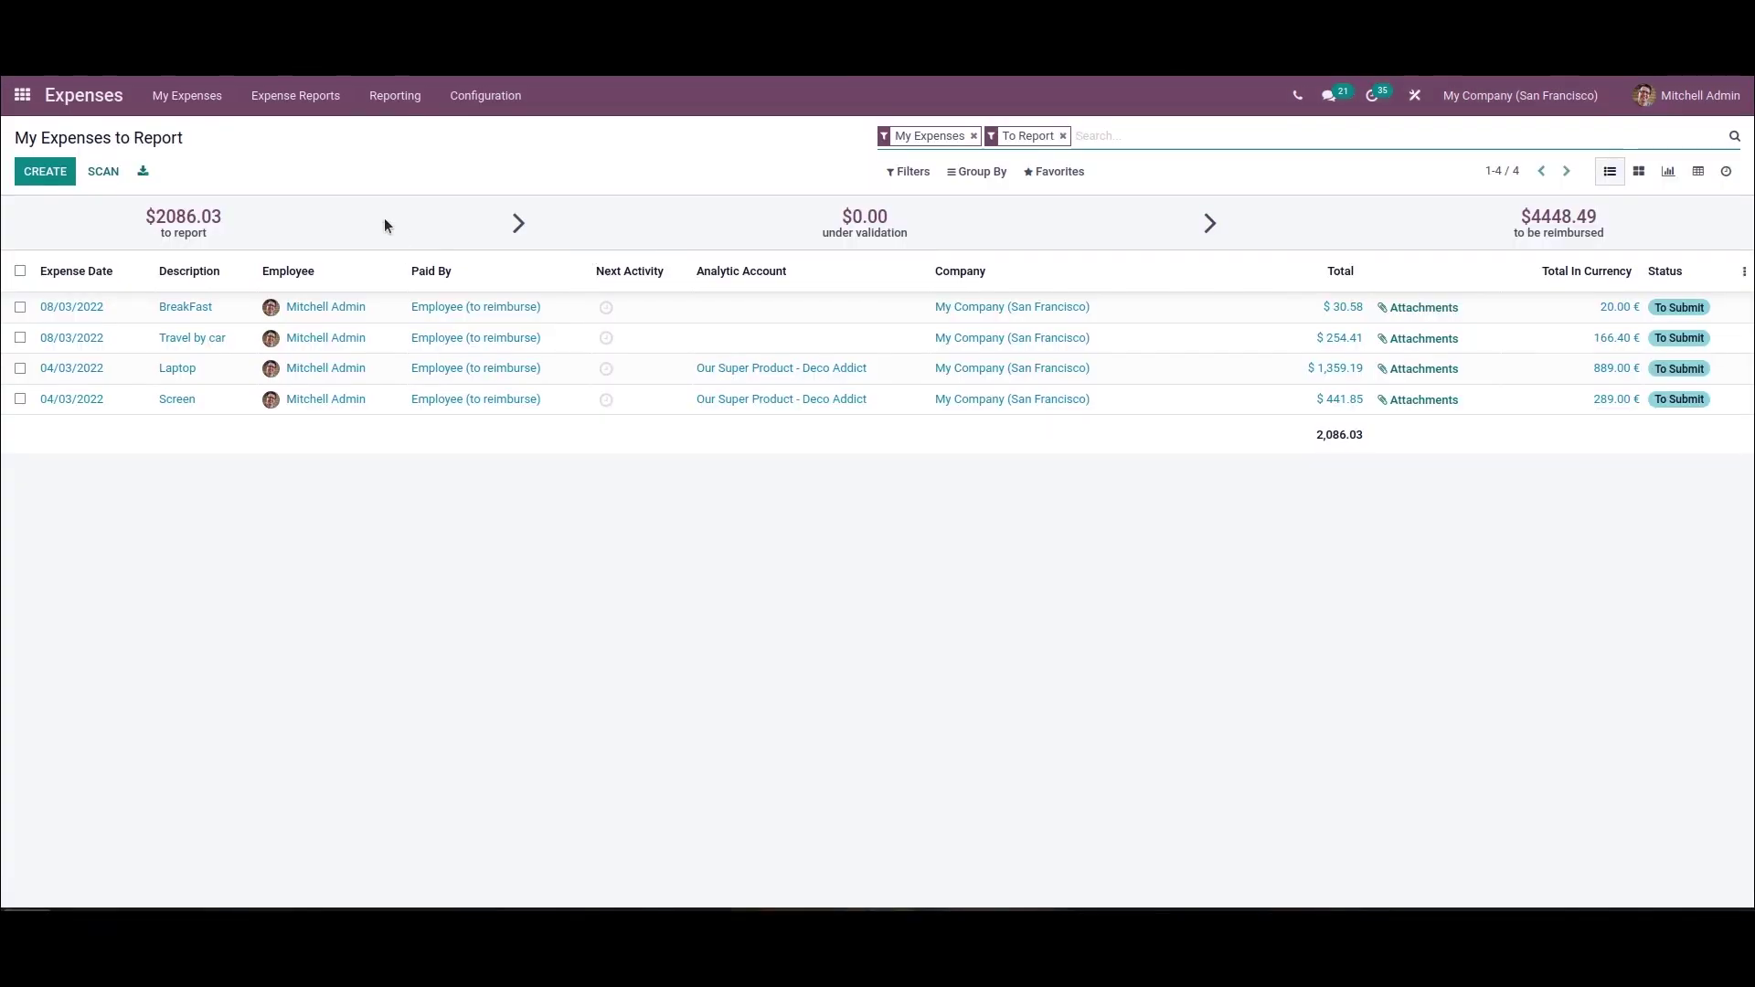
pyautogui.click(1062, 135)
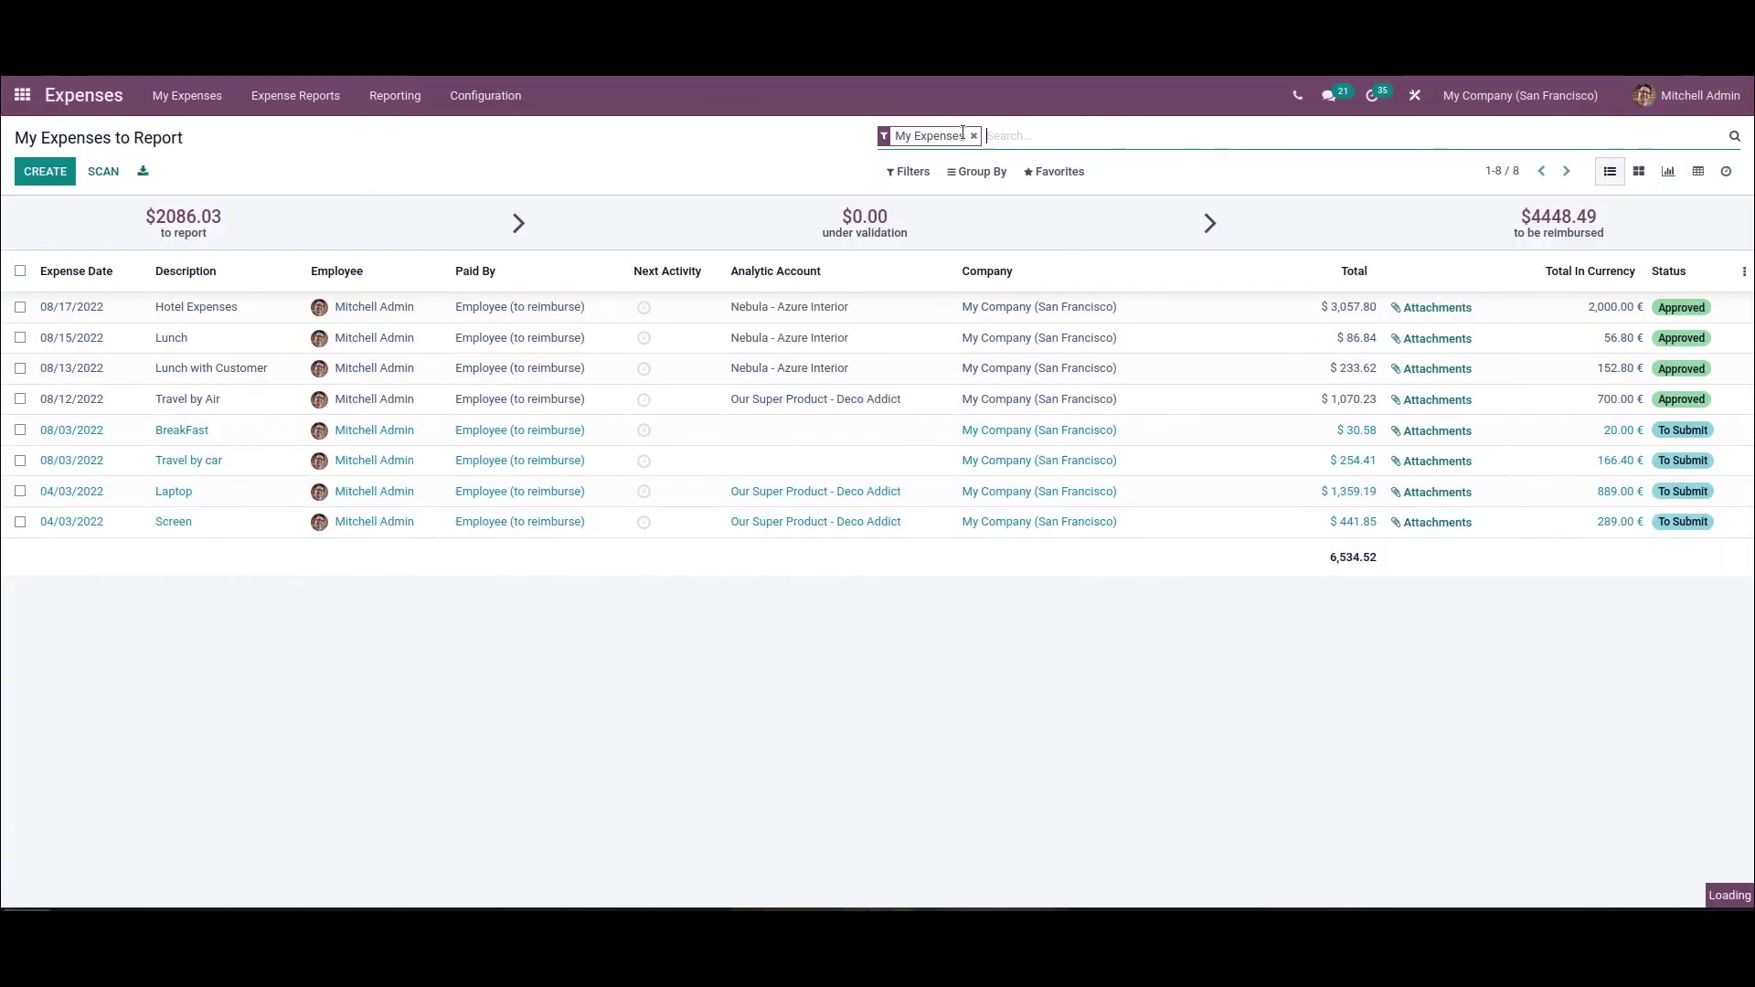
pyautogui.click(975, 137)
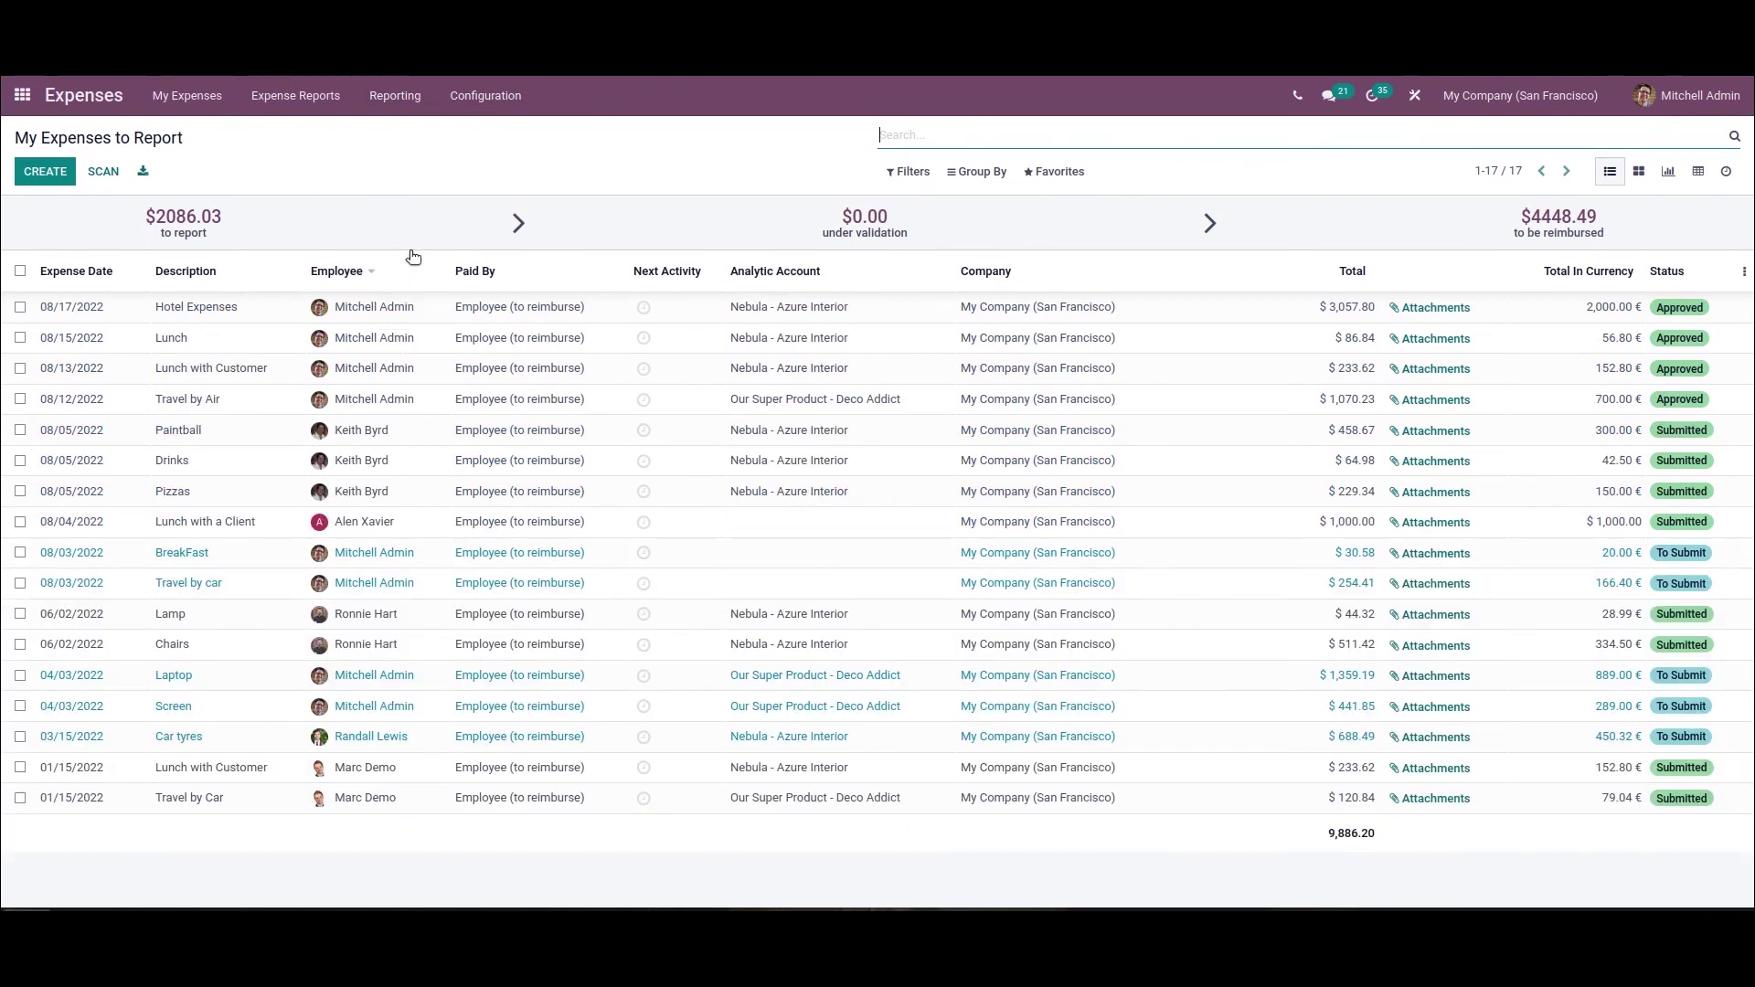
pyautogui.click(345, 522)
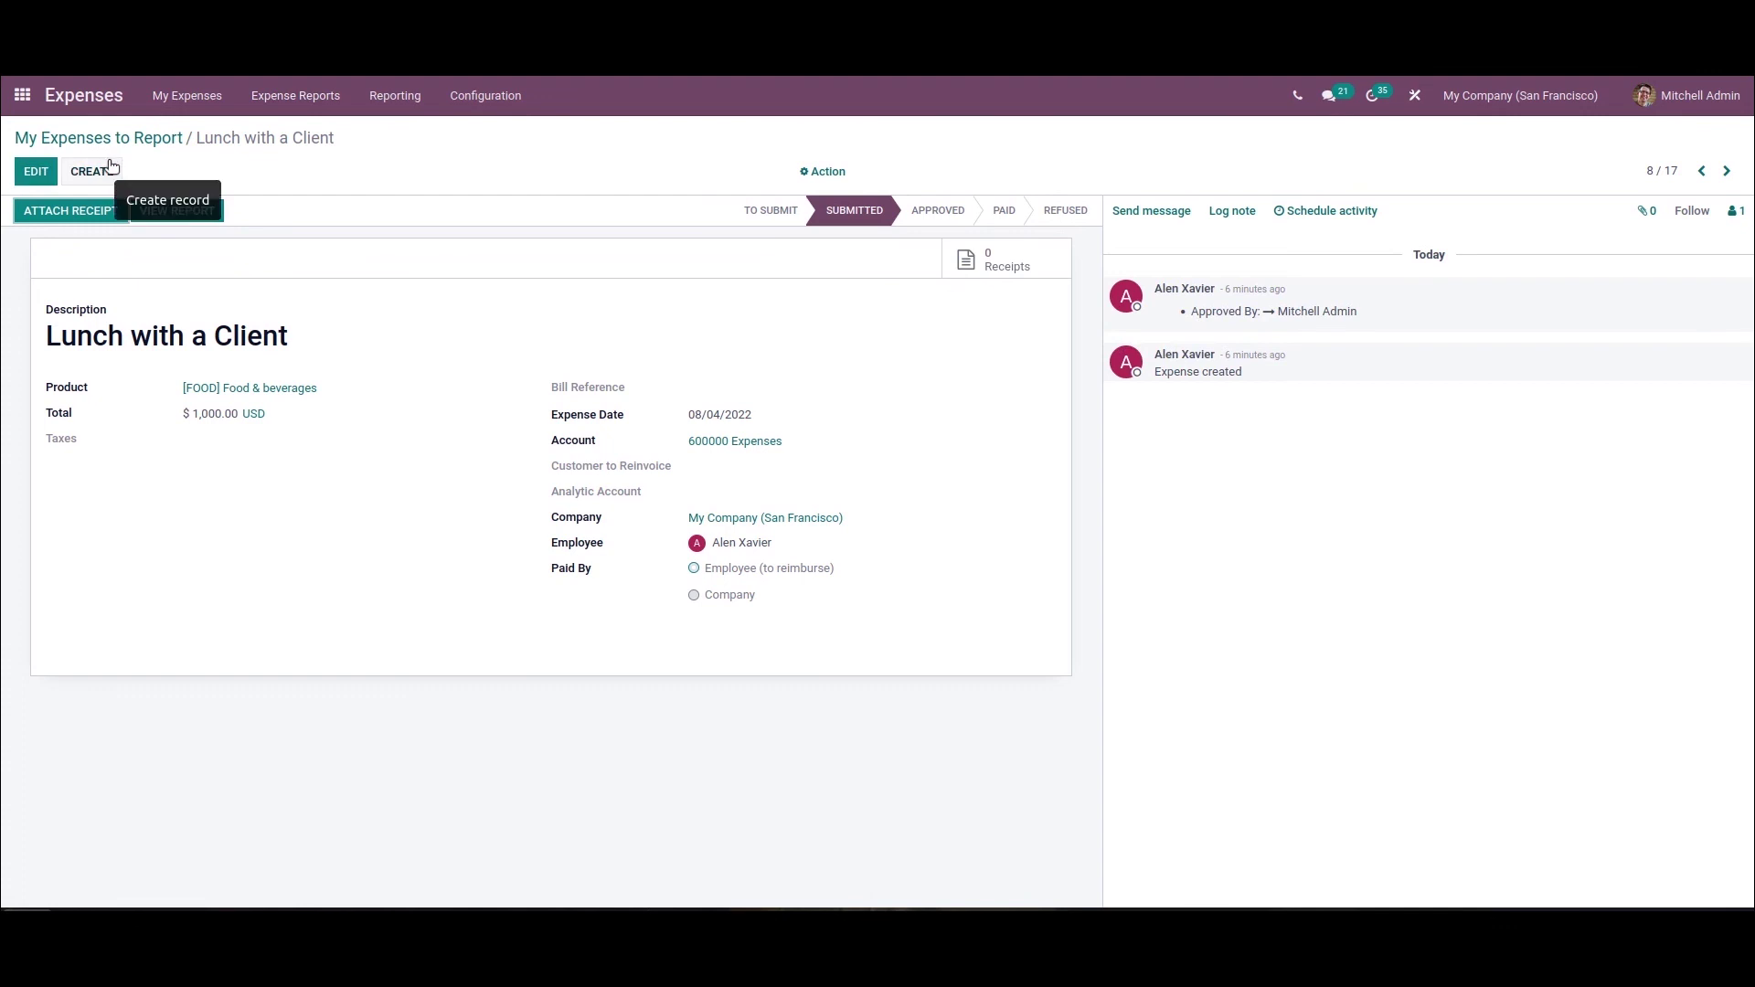
pyautogui.click(38, 177)
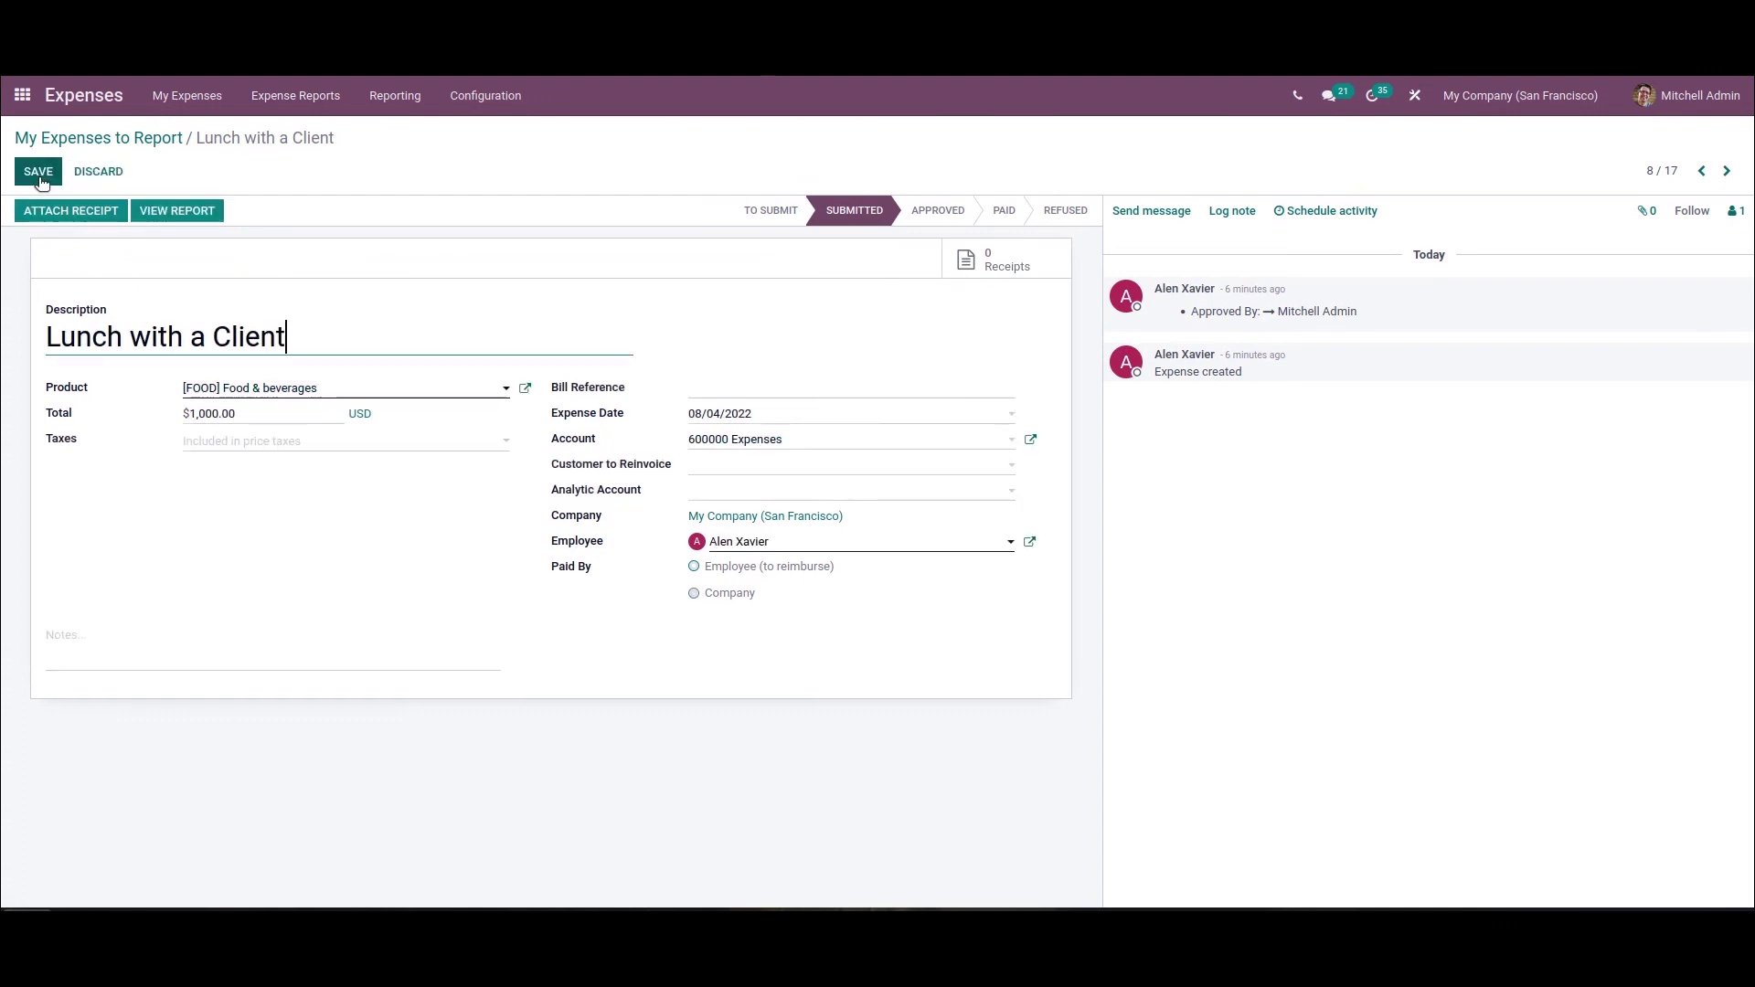
pyautogui.click(184, 215)
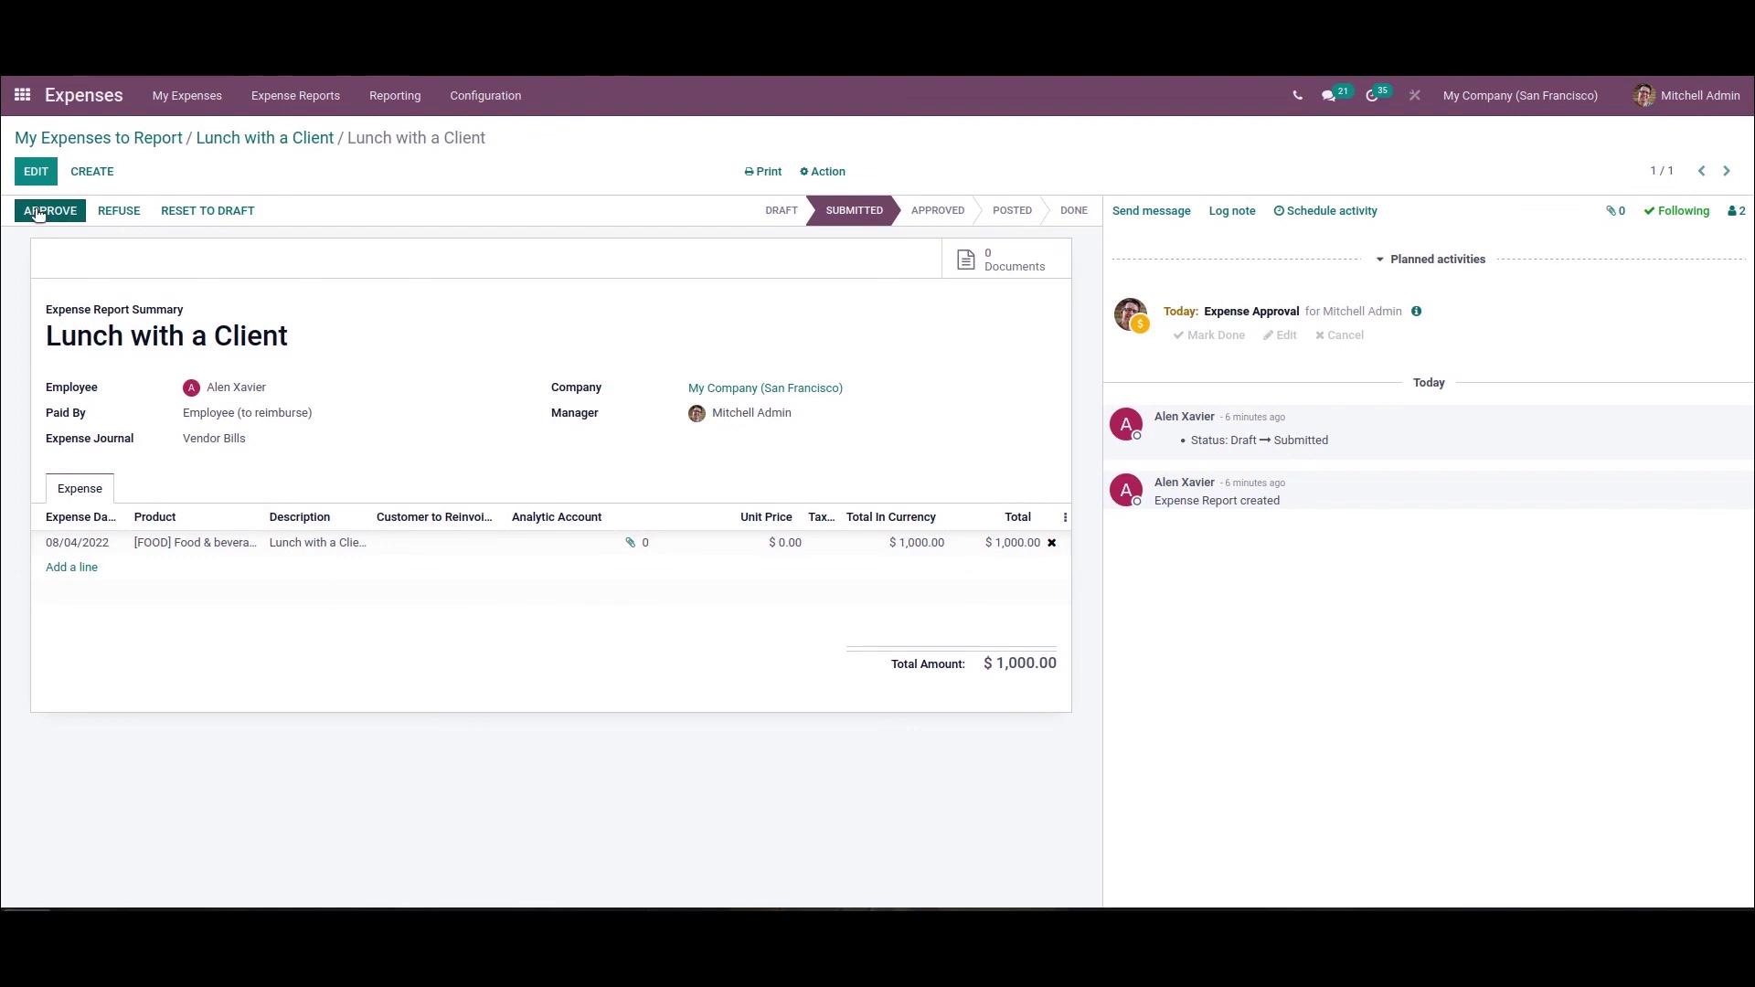
pyautogui.click(37, 213)
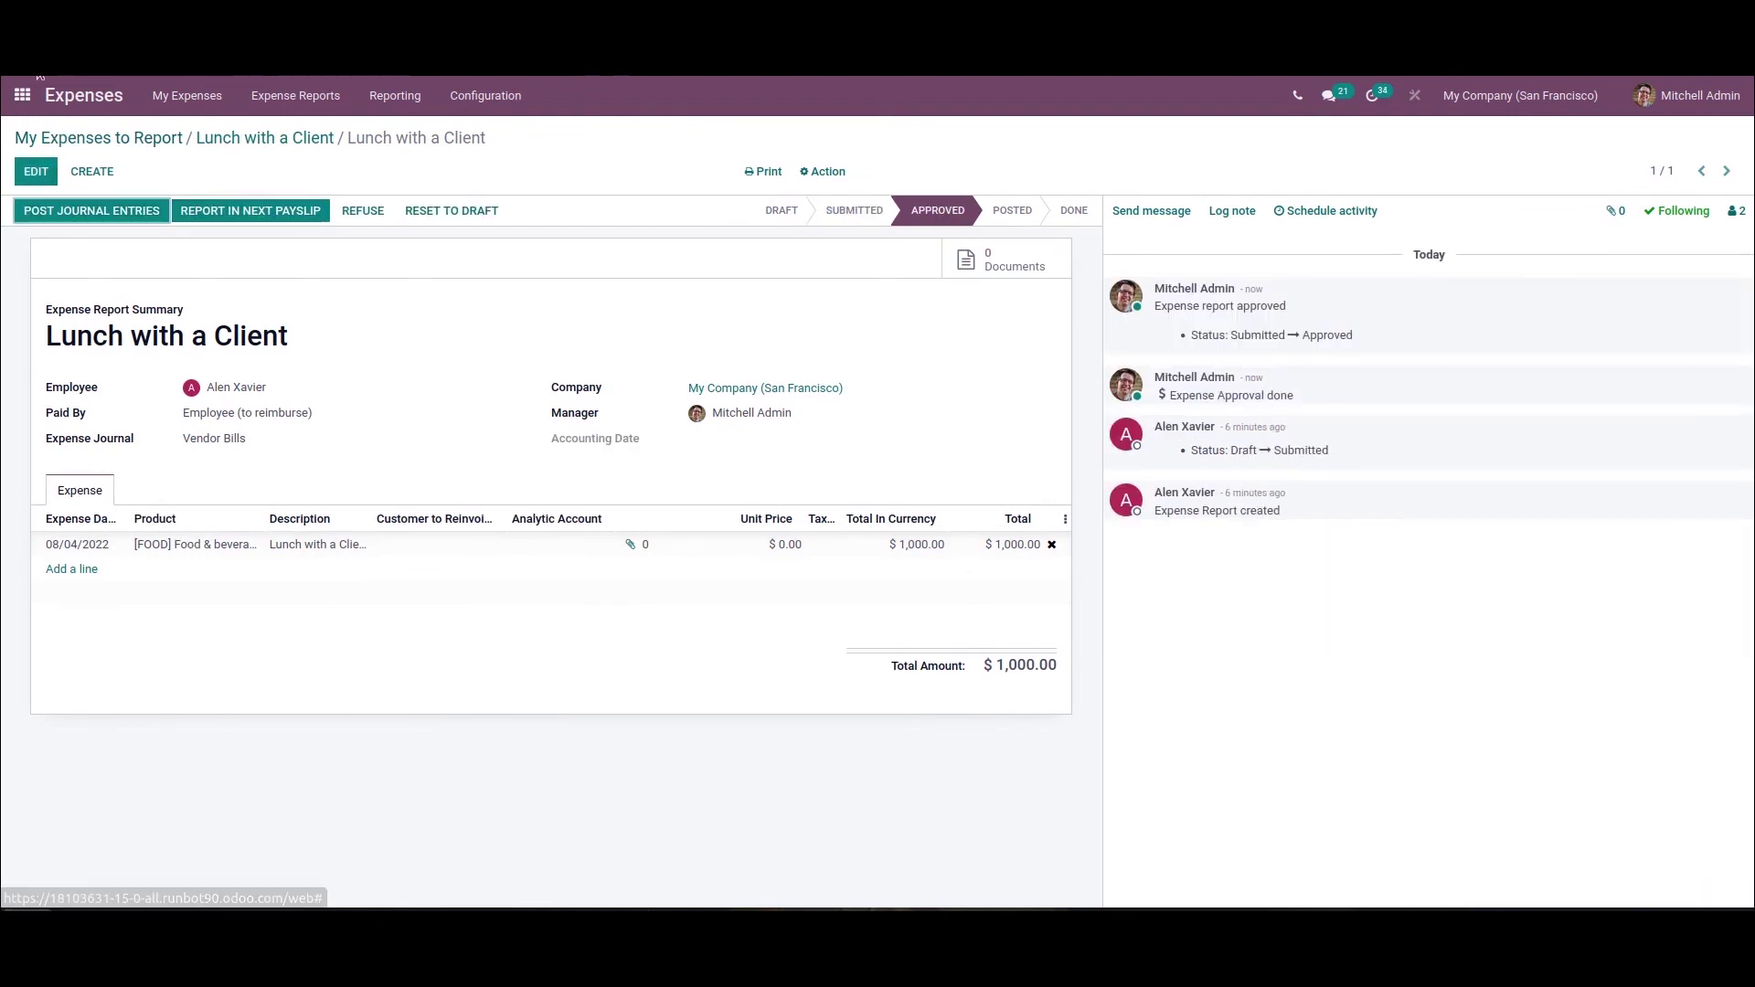
pyautogui.click(24, 101)
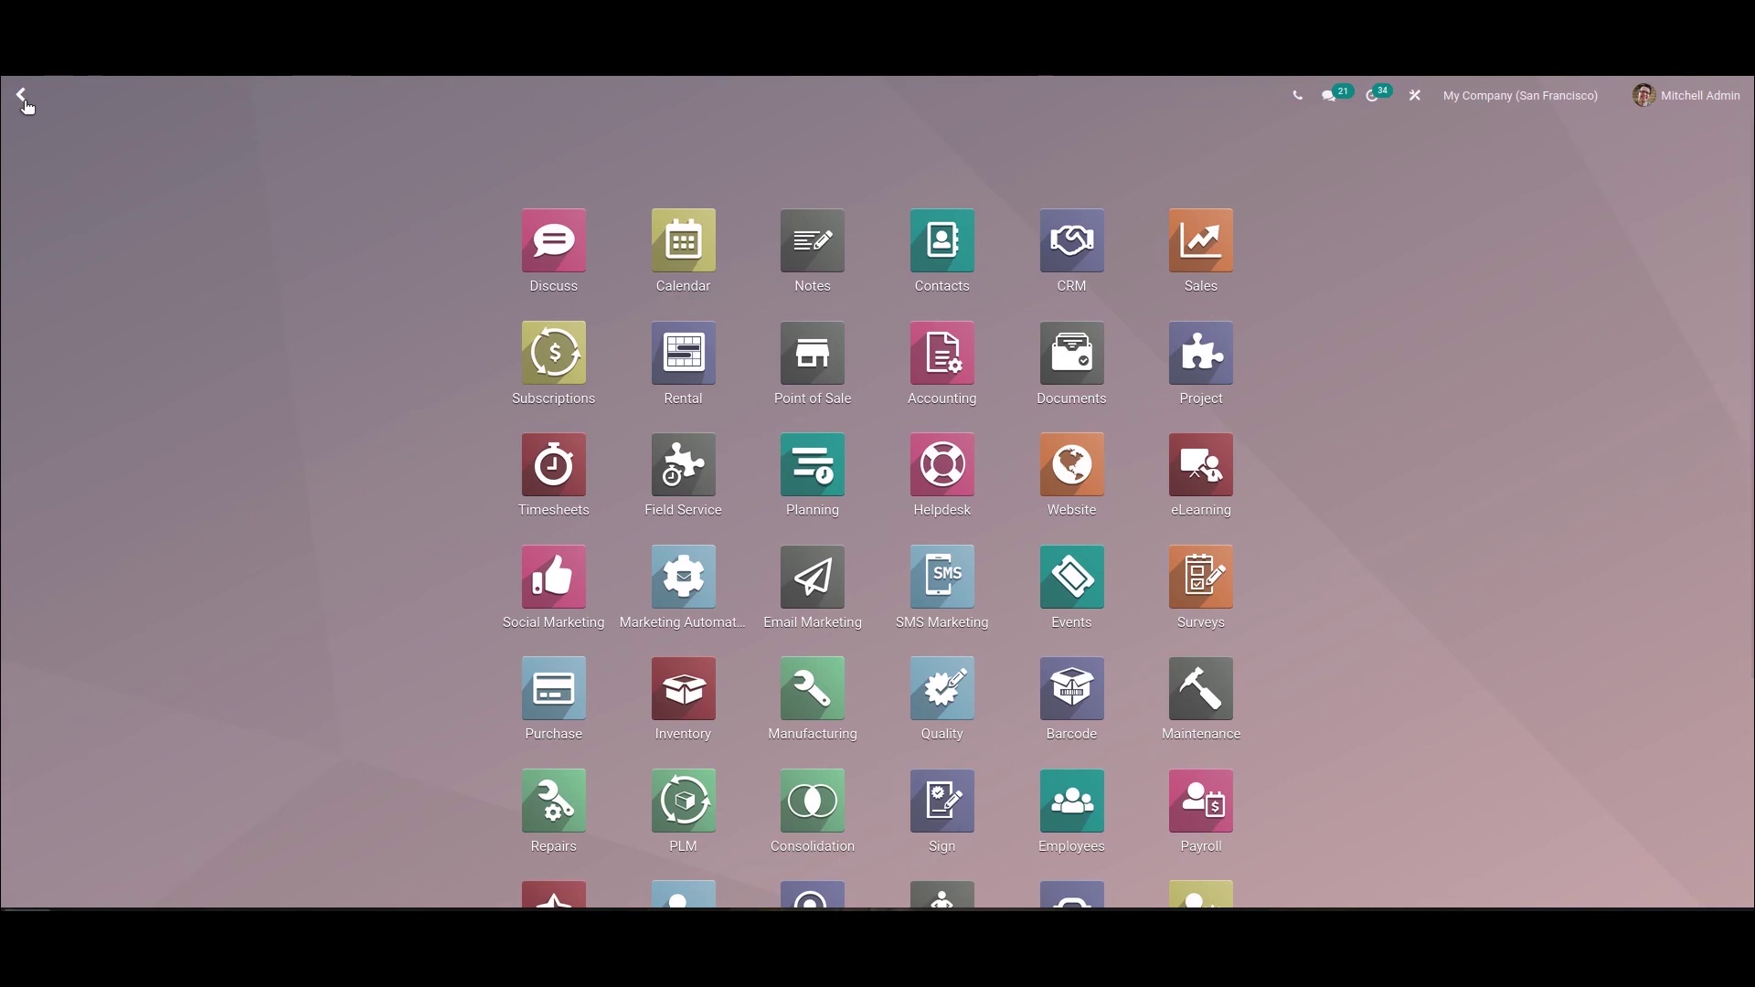
# - Approve the 2-day Doctor Consultation sick leave from Time Off's pending approvals
pyautogui.write('tim')
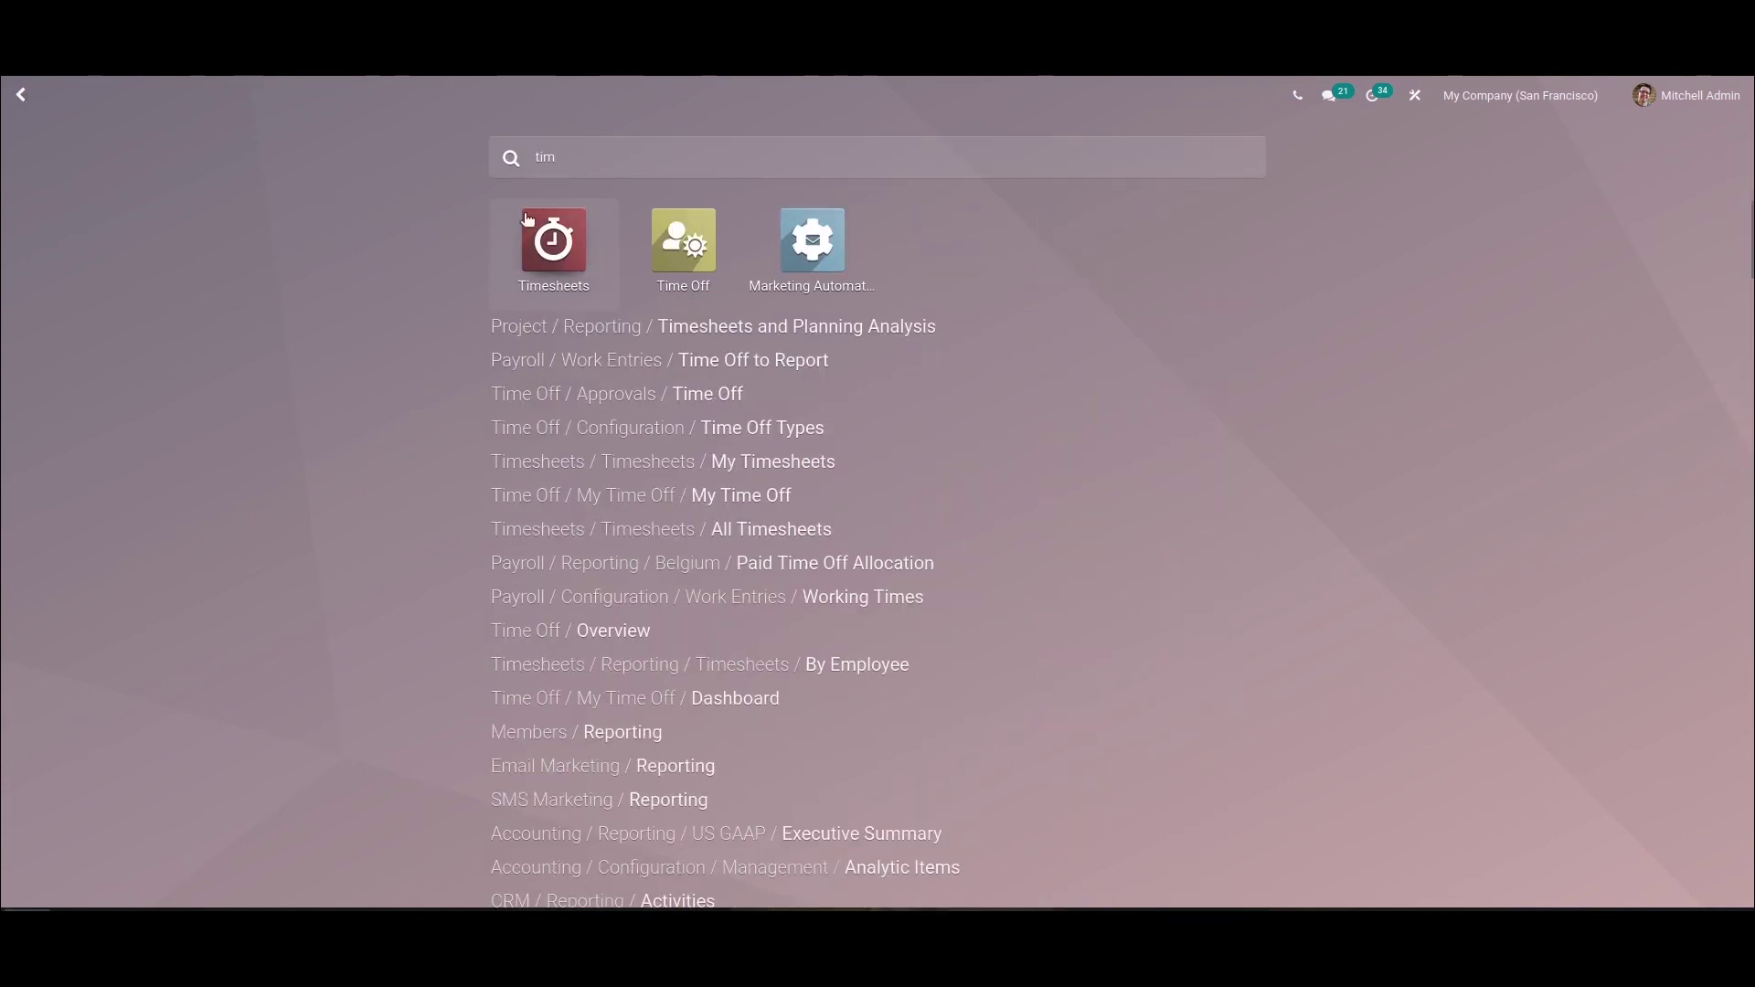
pyautogui.click(698, 237)
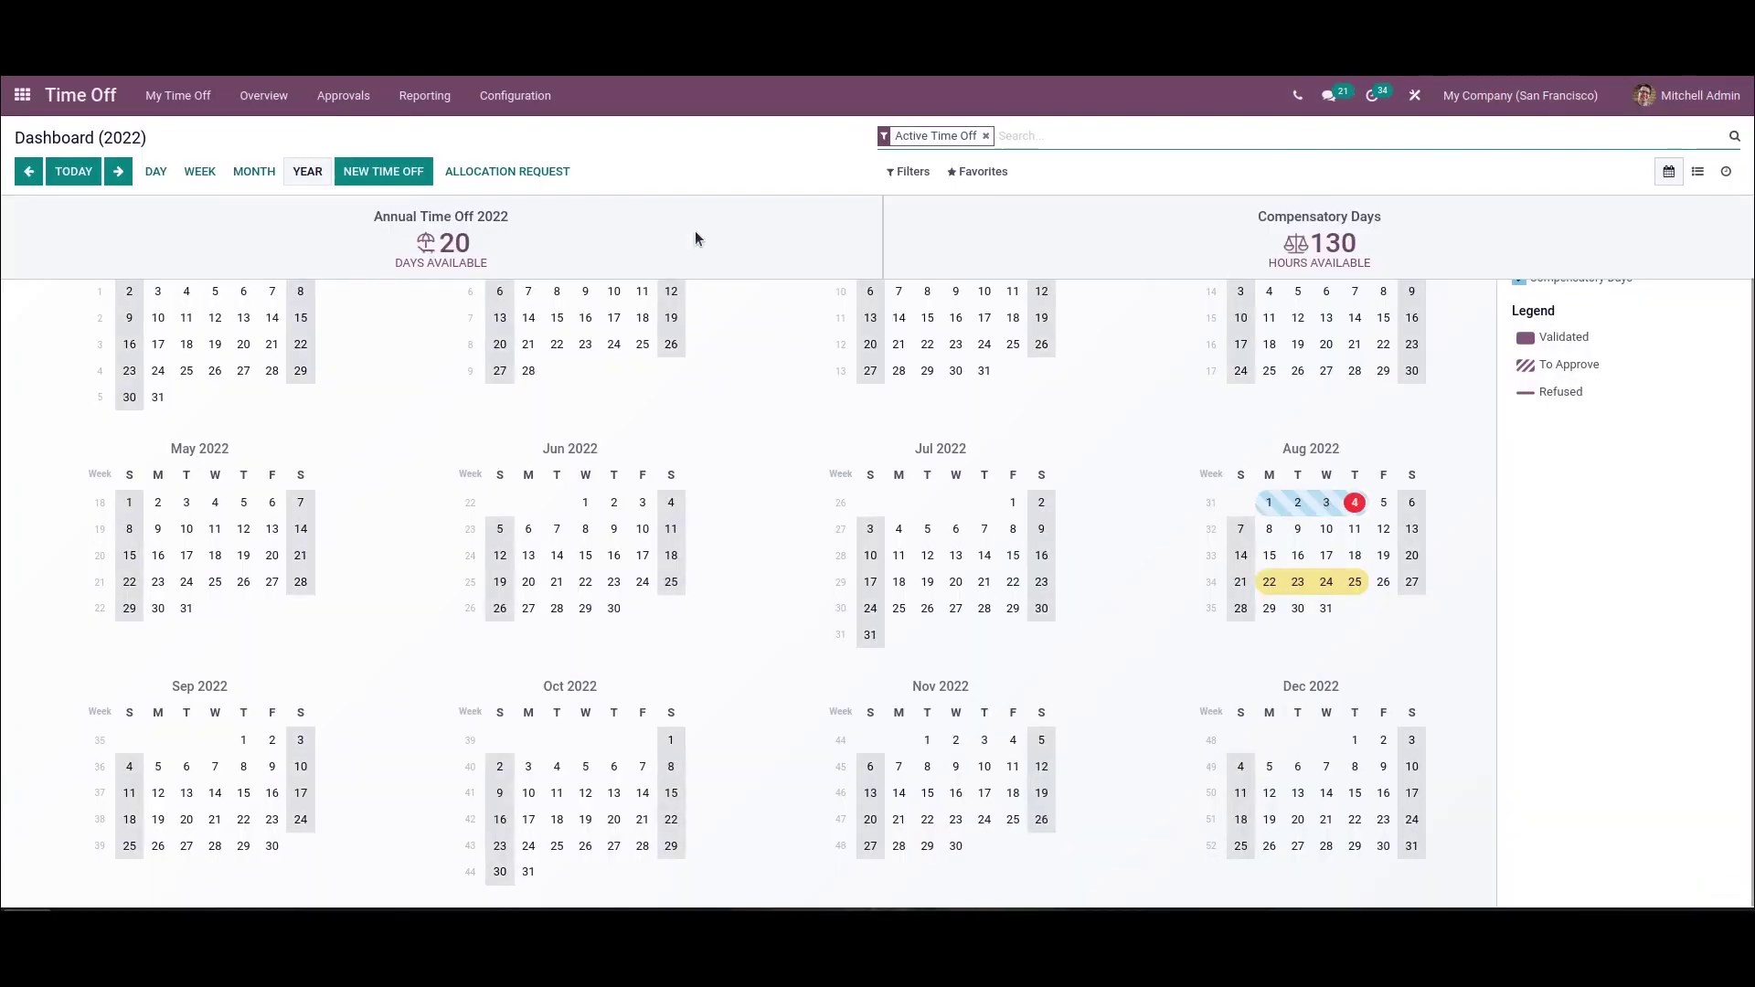
pyautogui.click(335, 113)
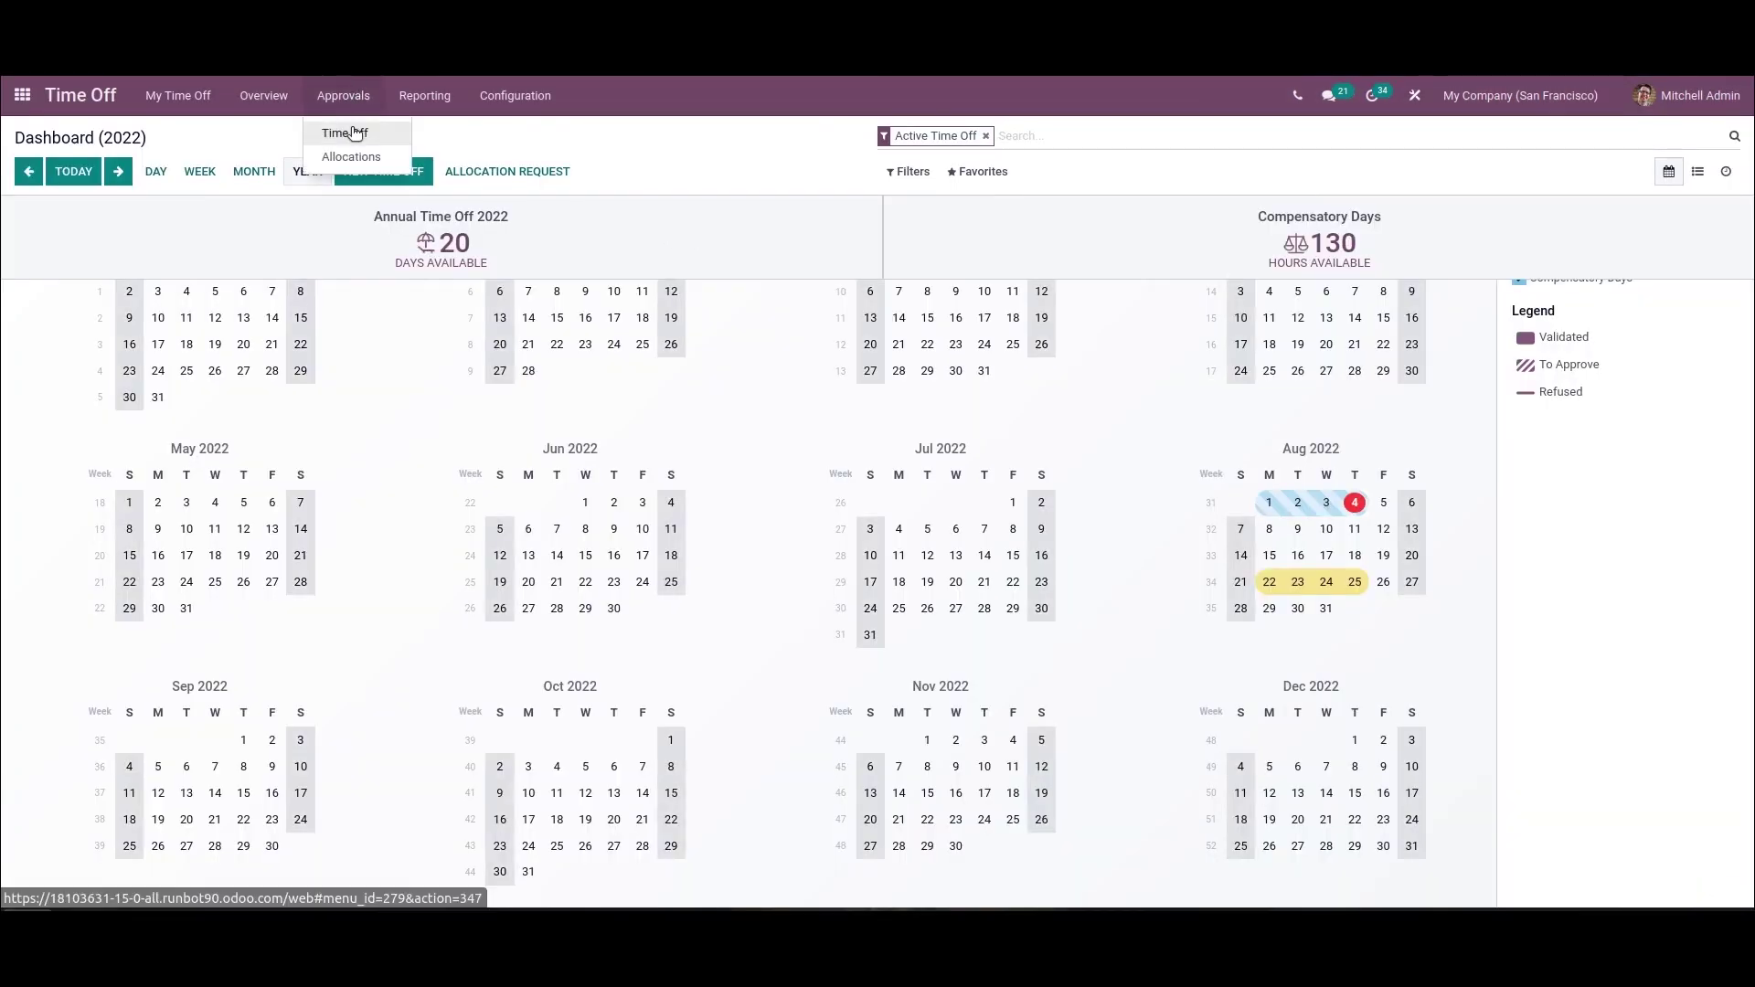
pyautogui.click(349, 131)
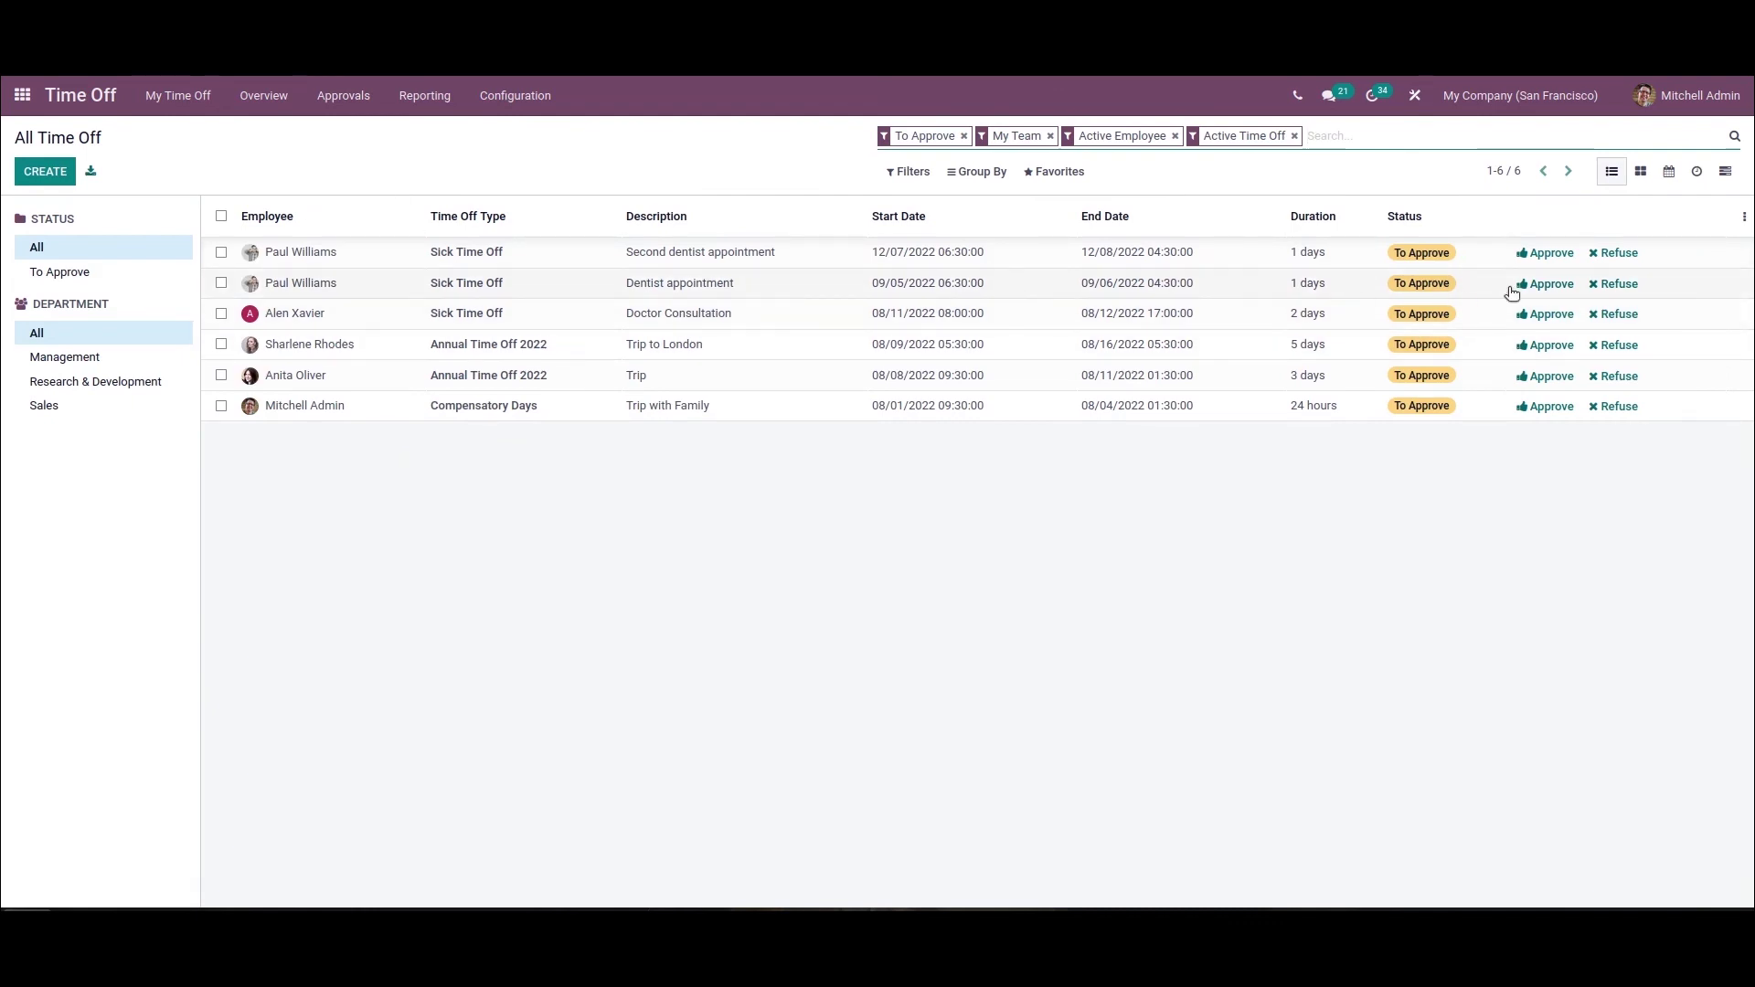
pyautogui.click(1546, 315)
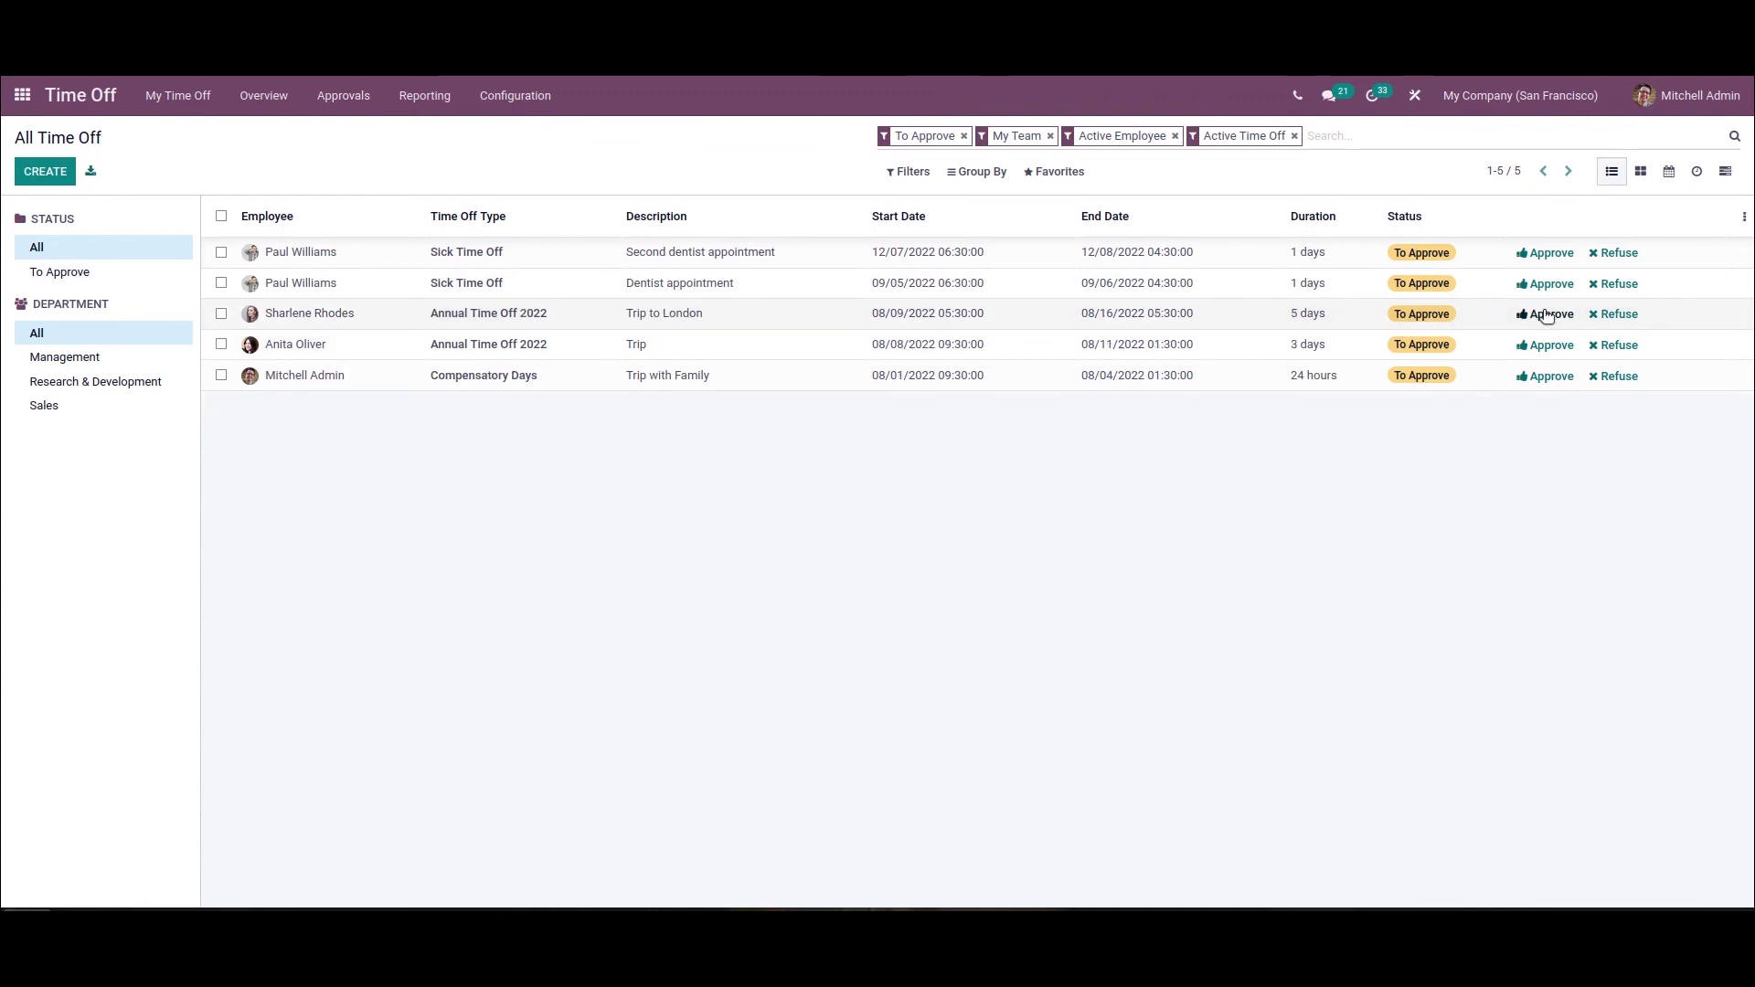
pyautogui.click(22, 95)
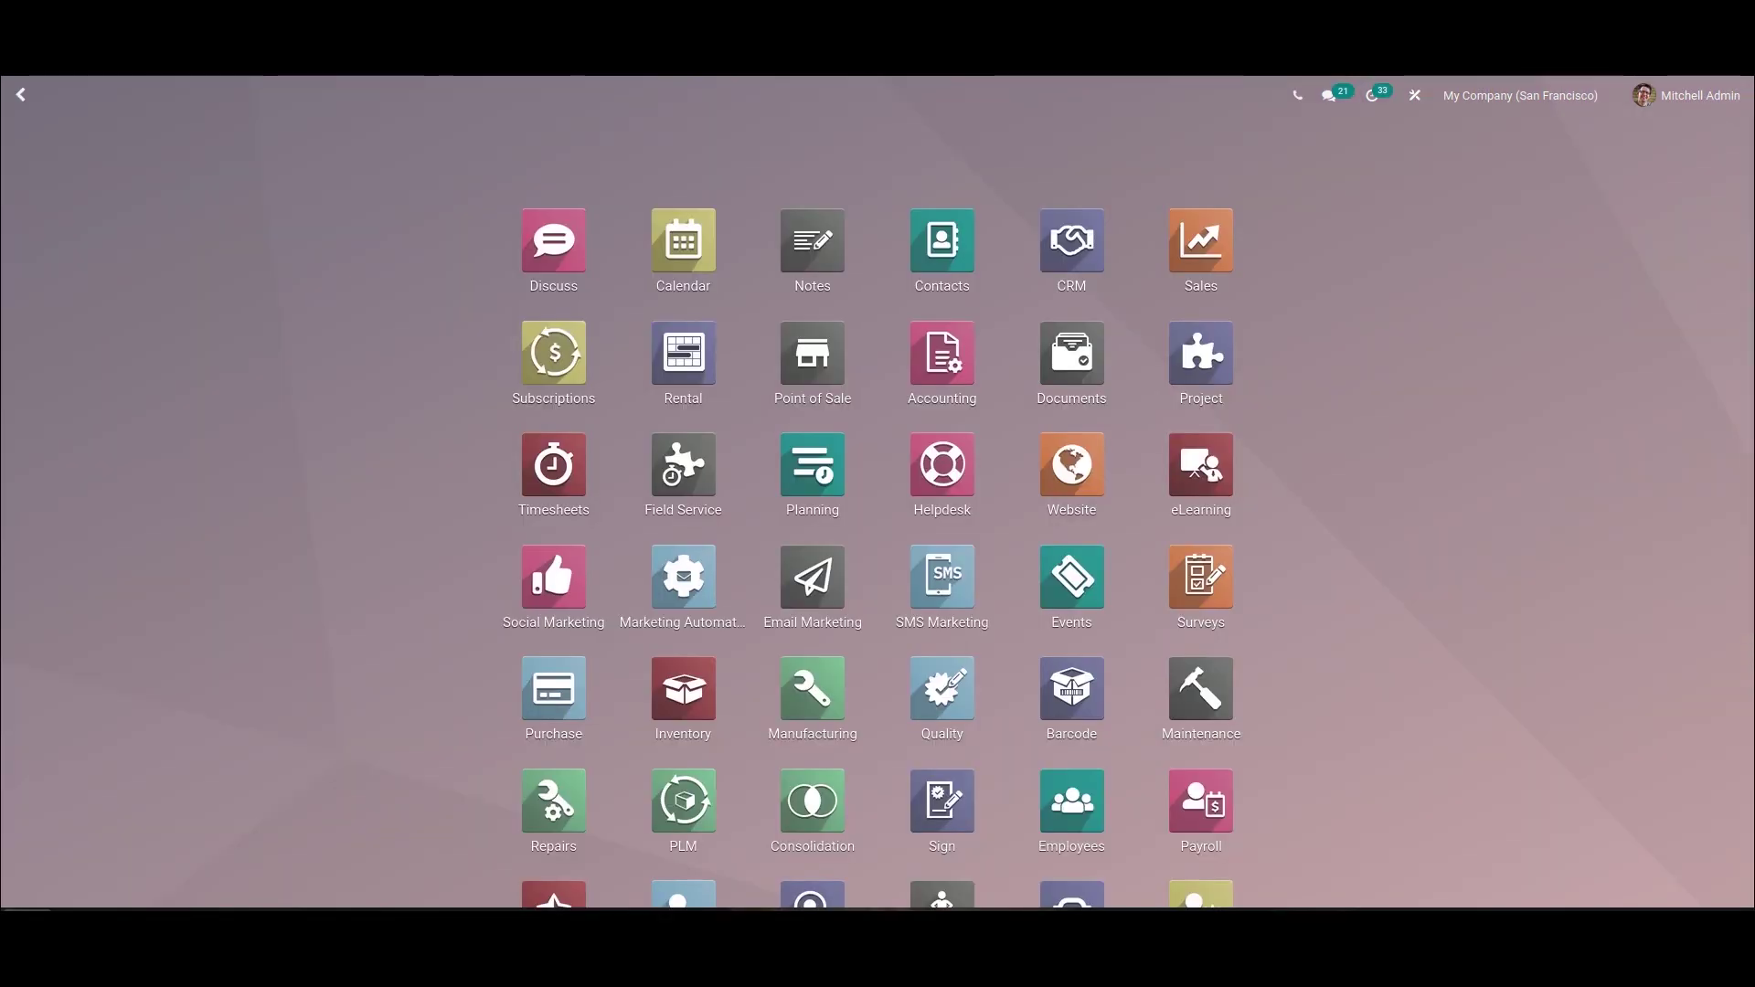
# - Show All Timesheets for Jul 31 – Aug 6 in the Timesheets app, including Aug 4's 9:15
pyautogui.write('tim')
pyautogui.click(577, 273)
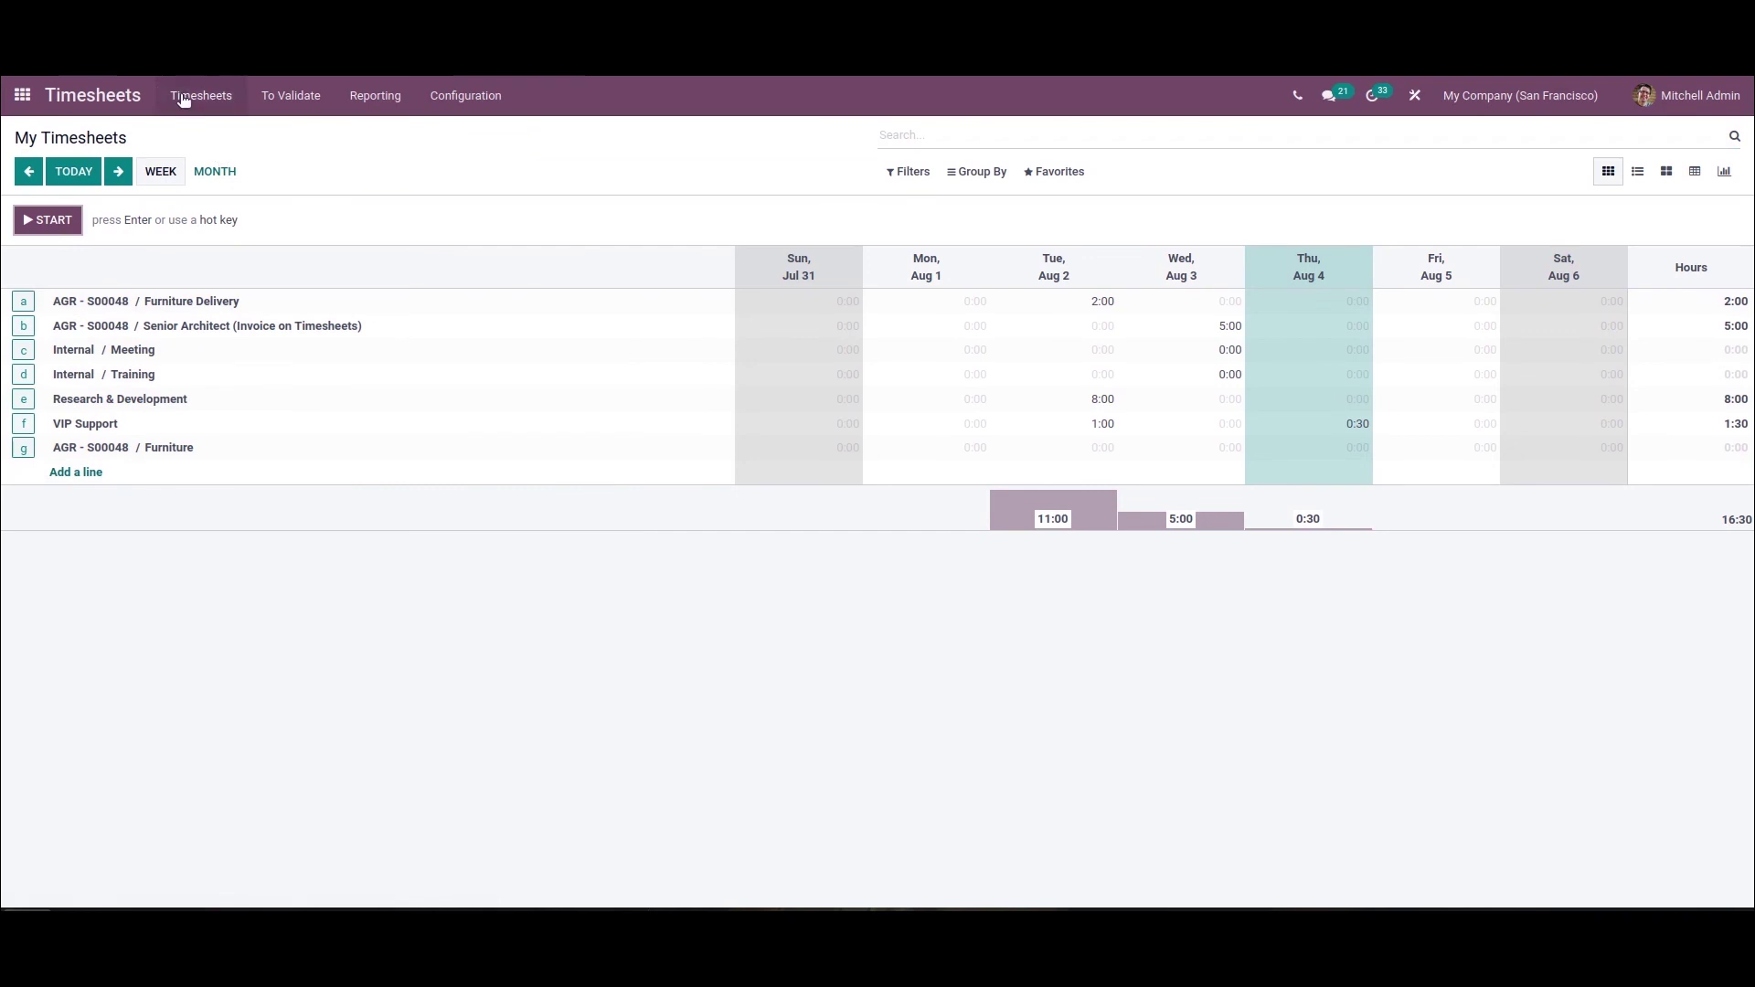
pyautogui.click(183, 97)
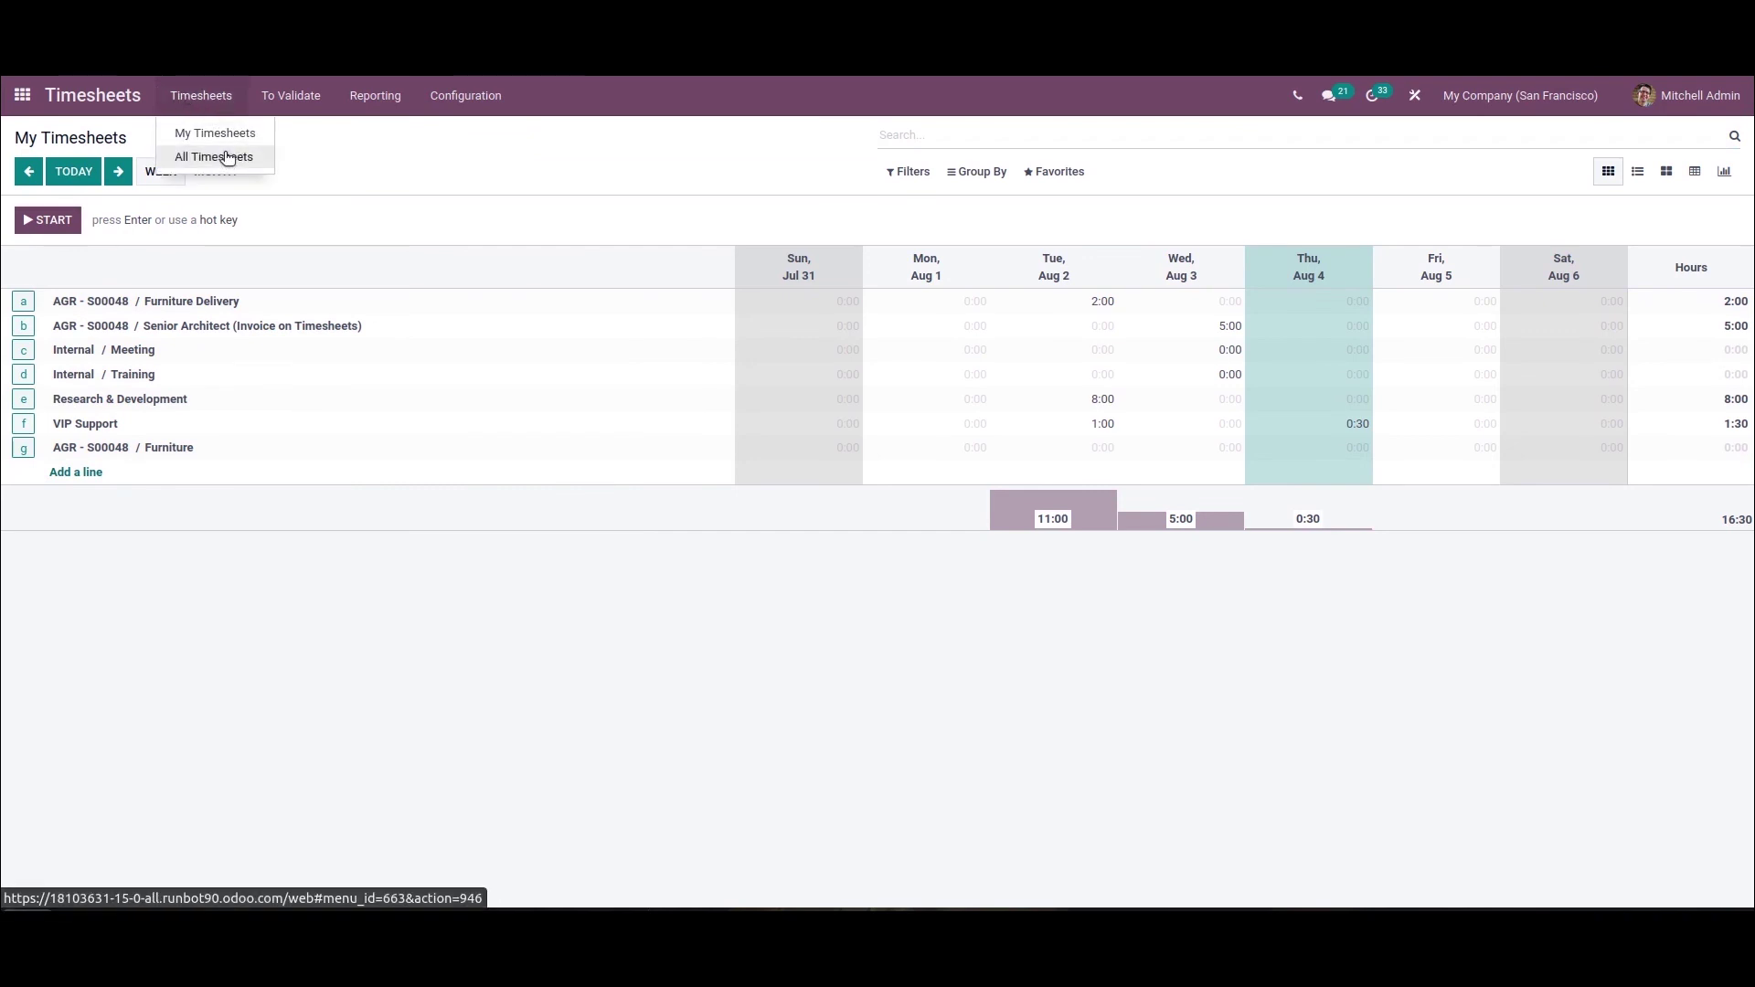
pyautogui.click(227, 157)
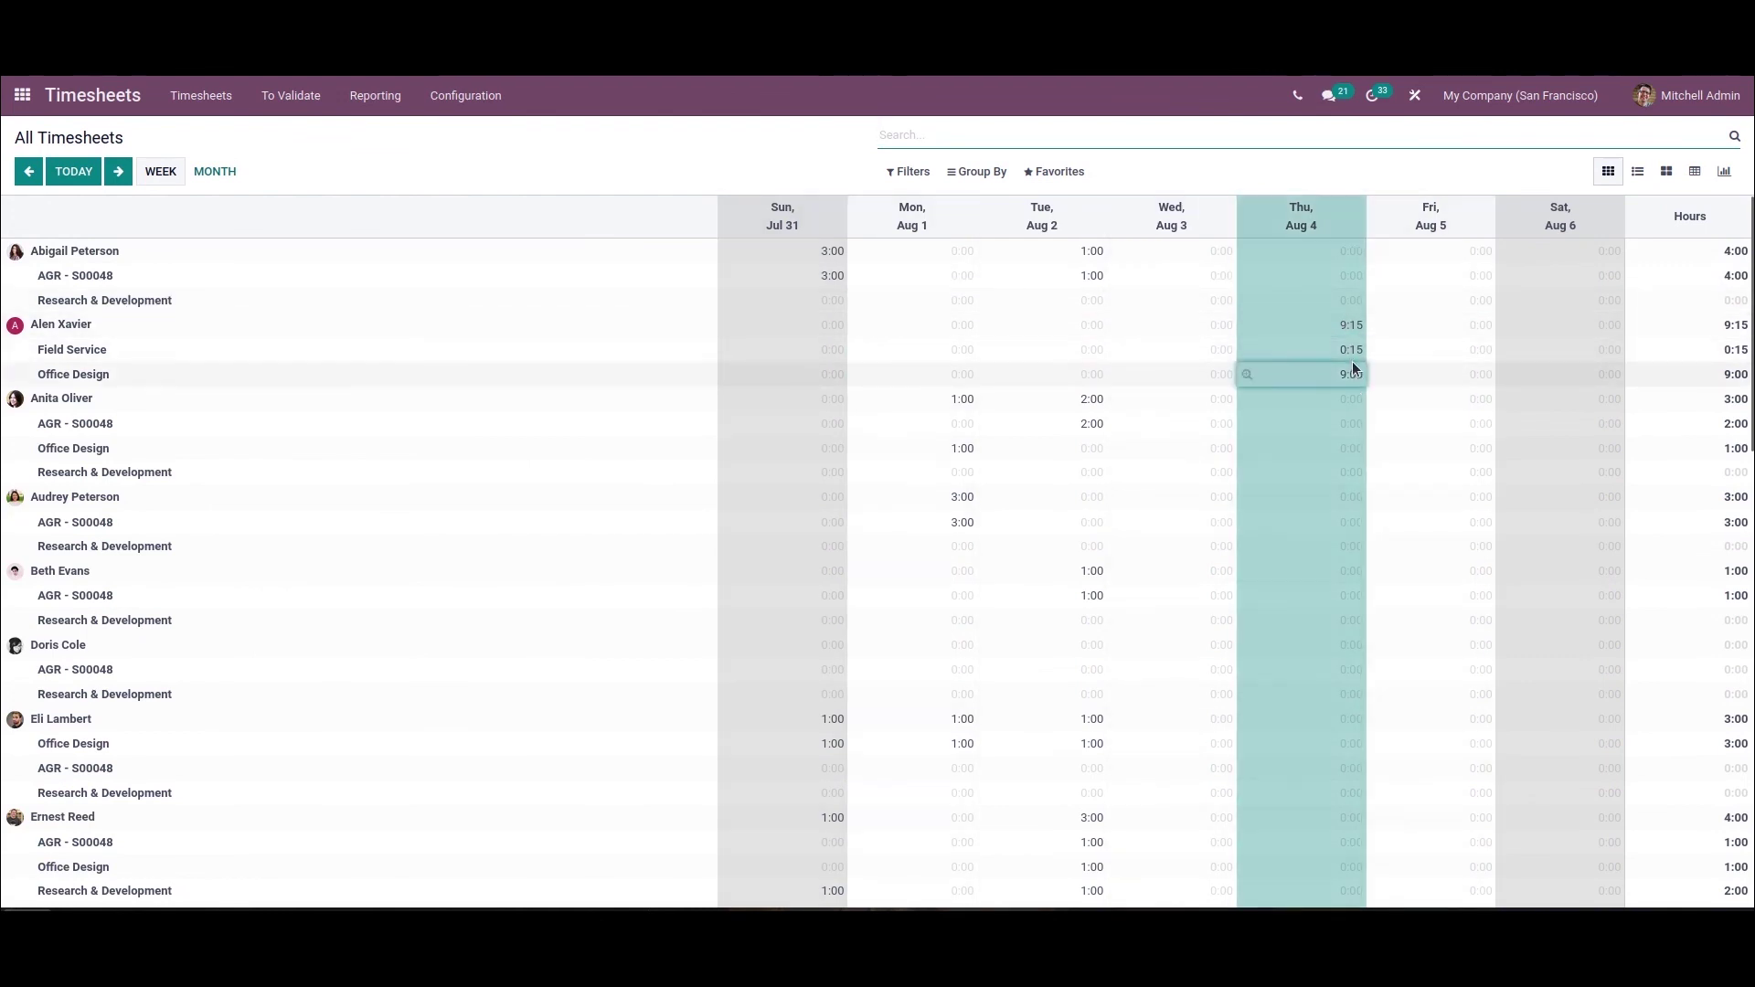
pyautogui.click(37, 88)
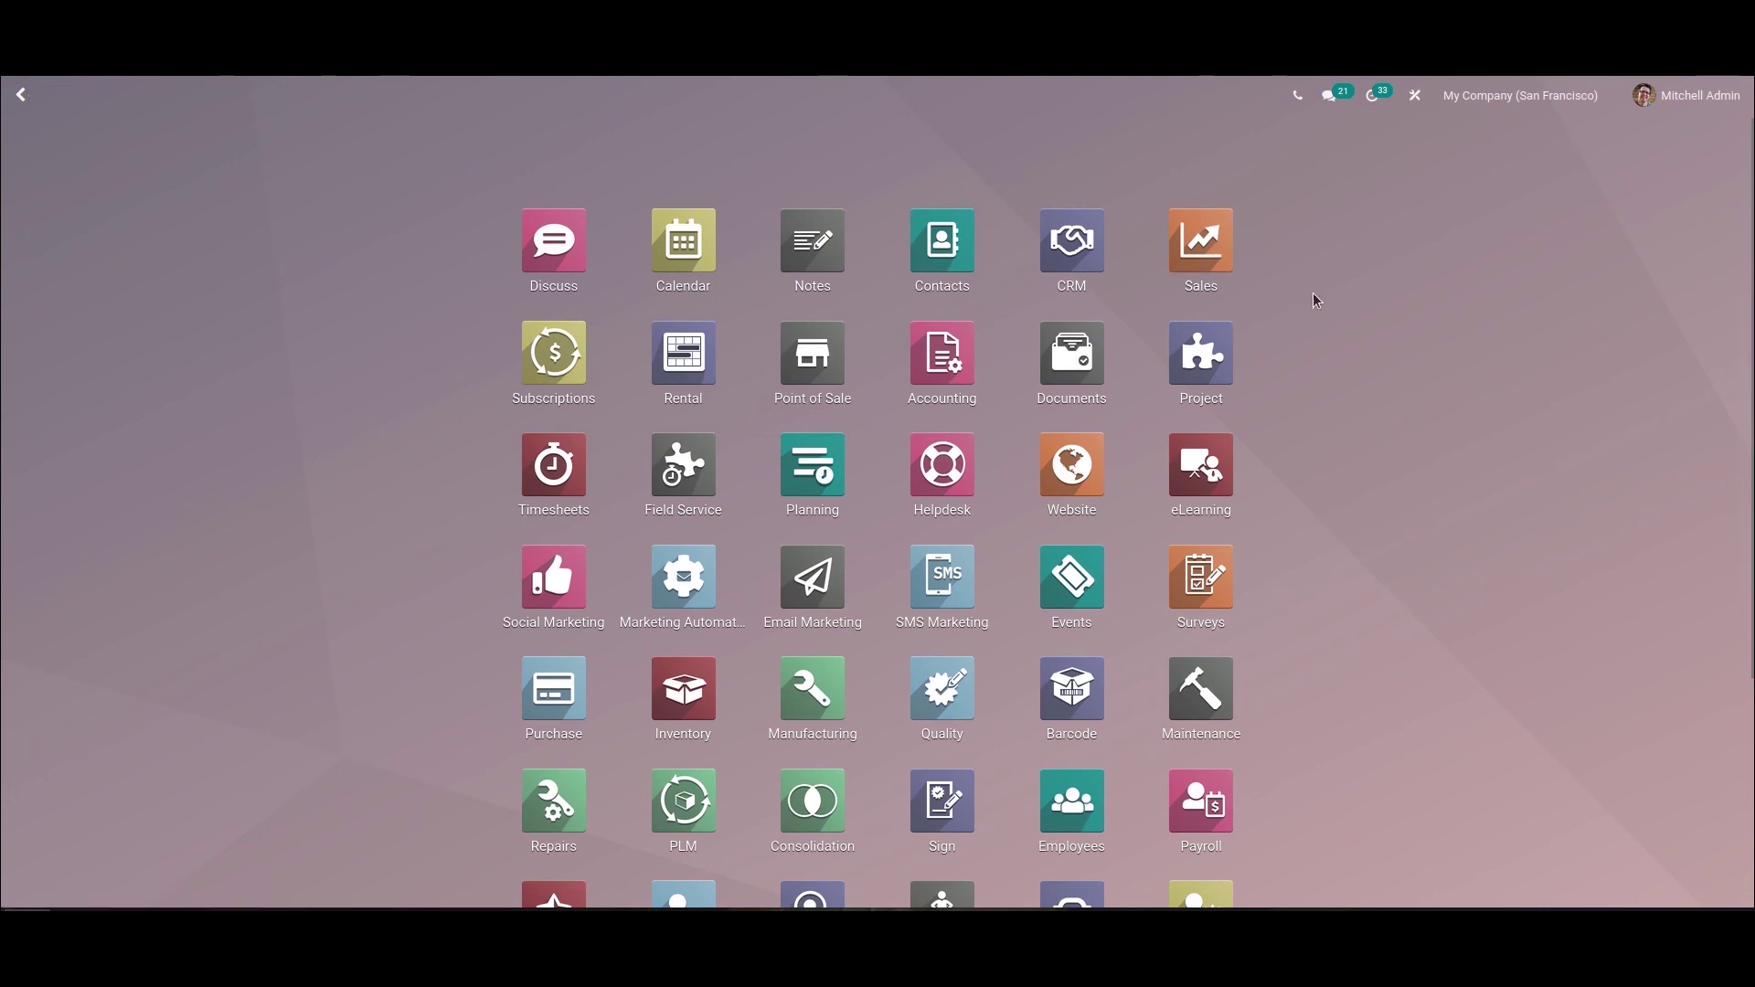